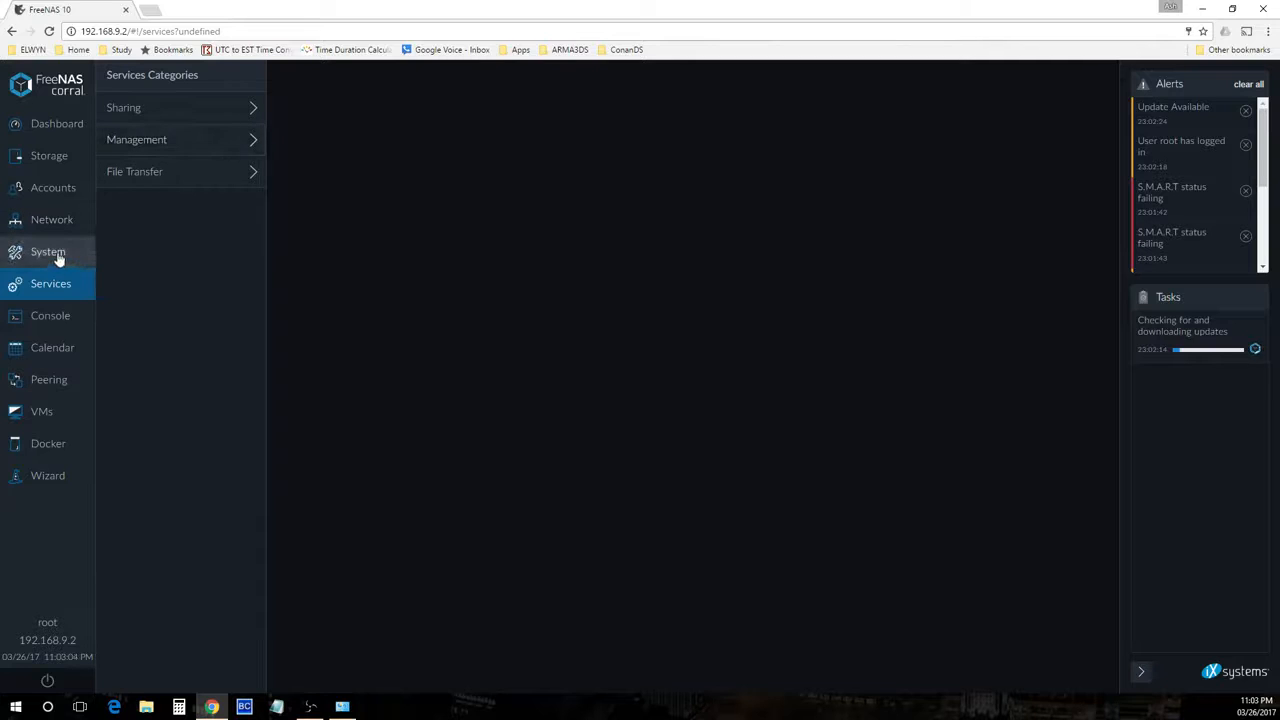
Start installing the available system update with reboot, then cancel the running update and download tasks
click(58, 256)
click(126, 205)
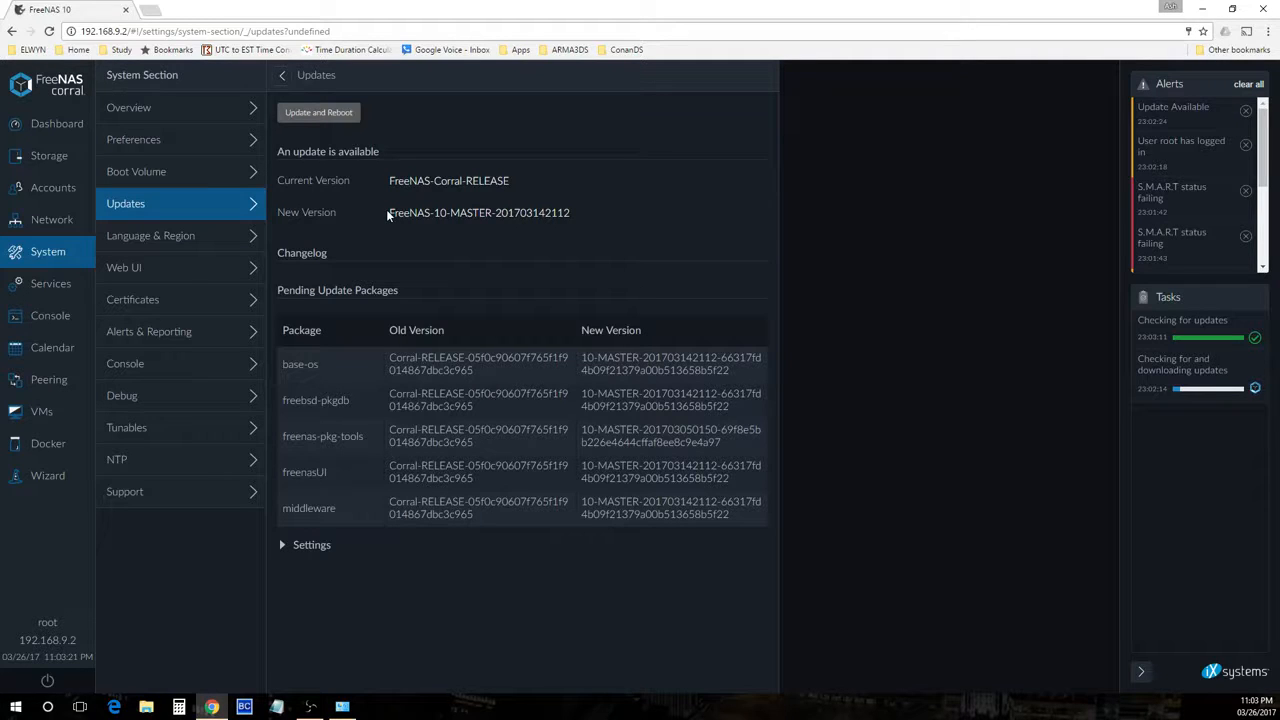
click(327, 113)
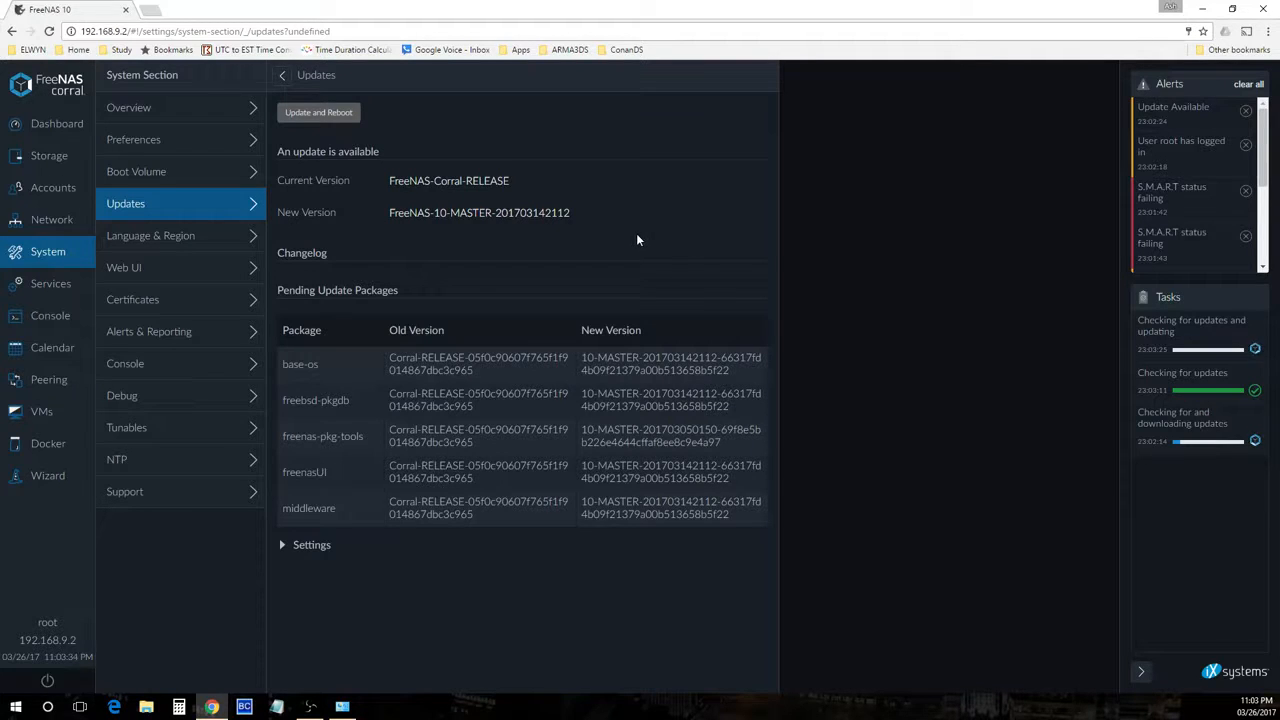
click(1254, 348)
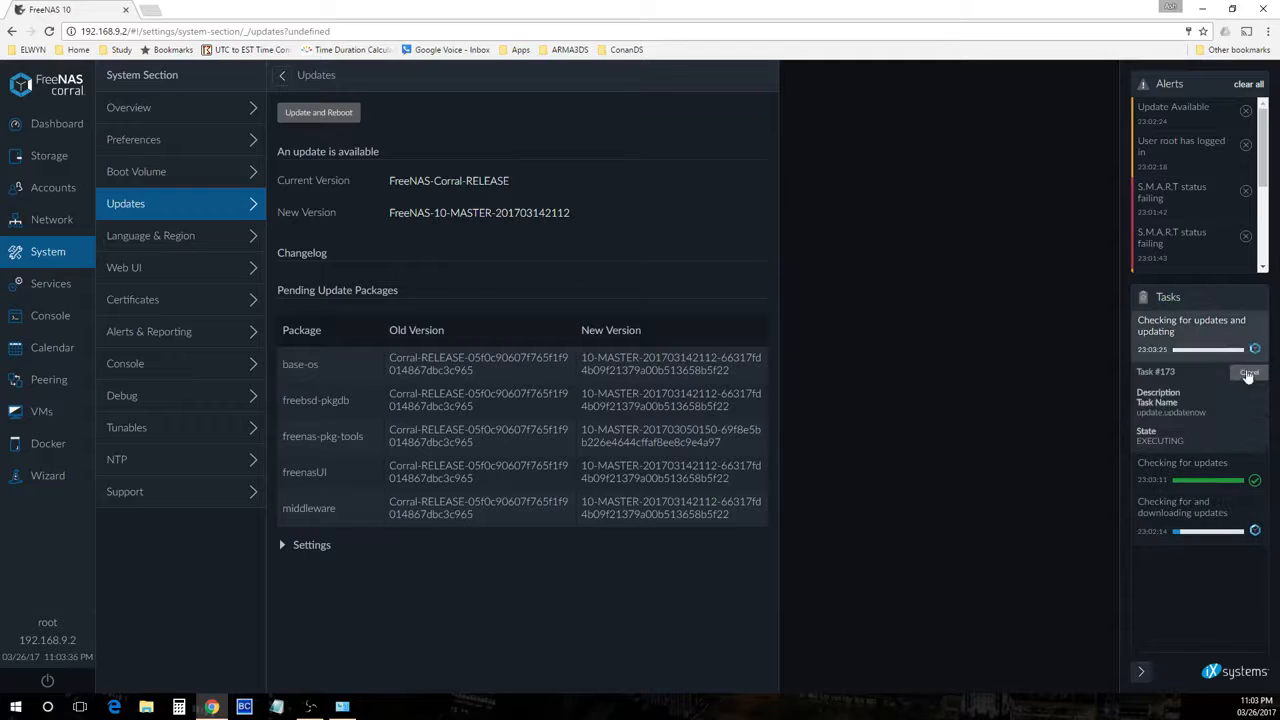
click(1254, 546)
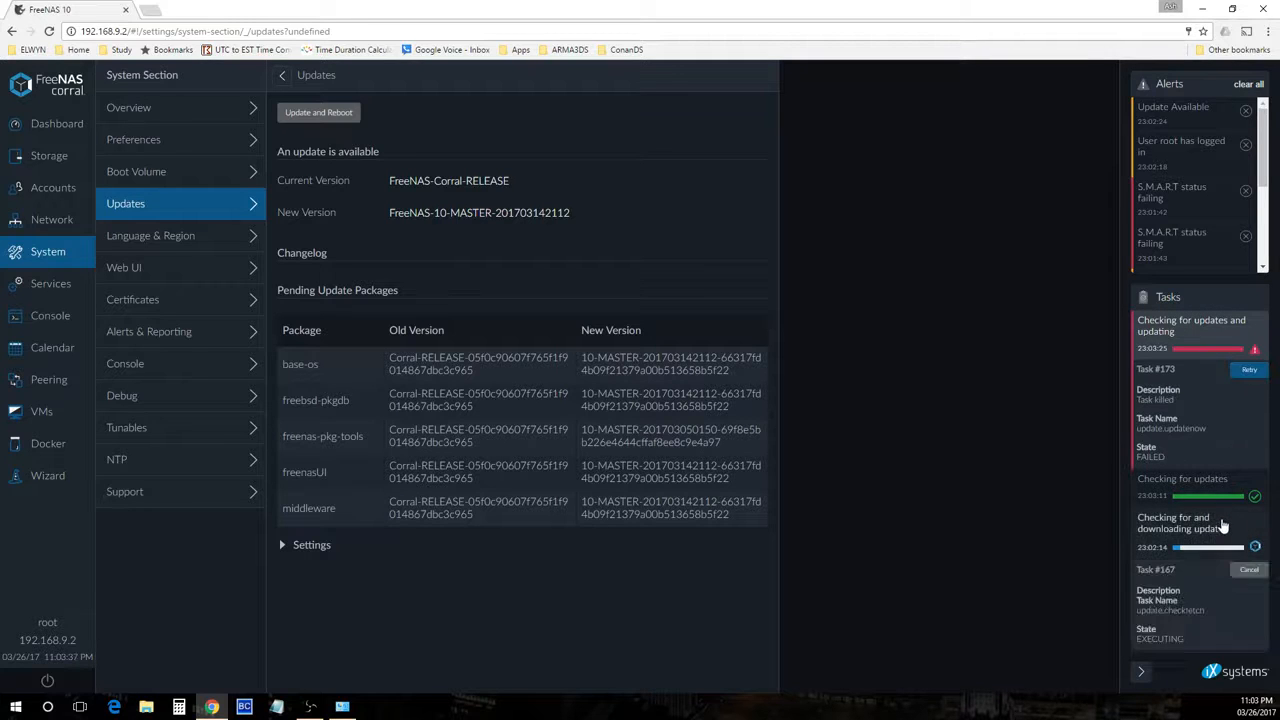
click(1250, 572)
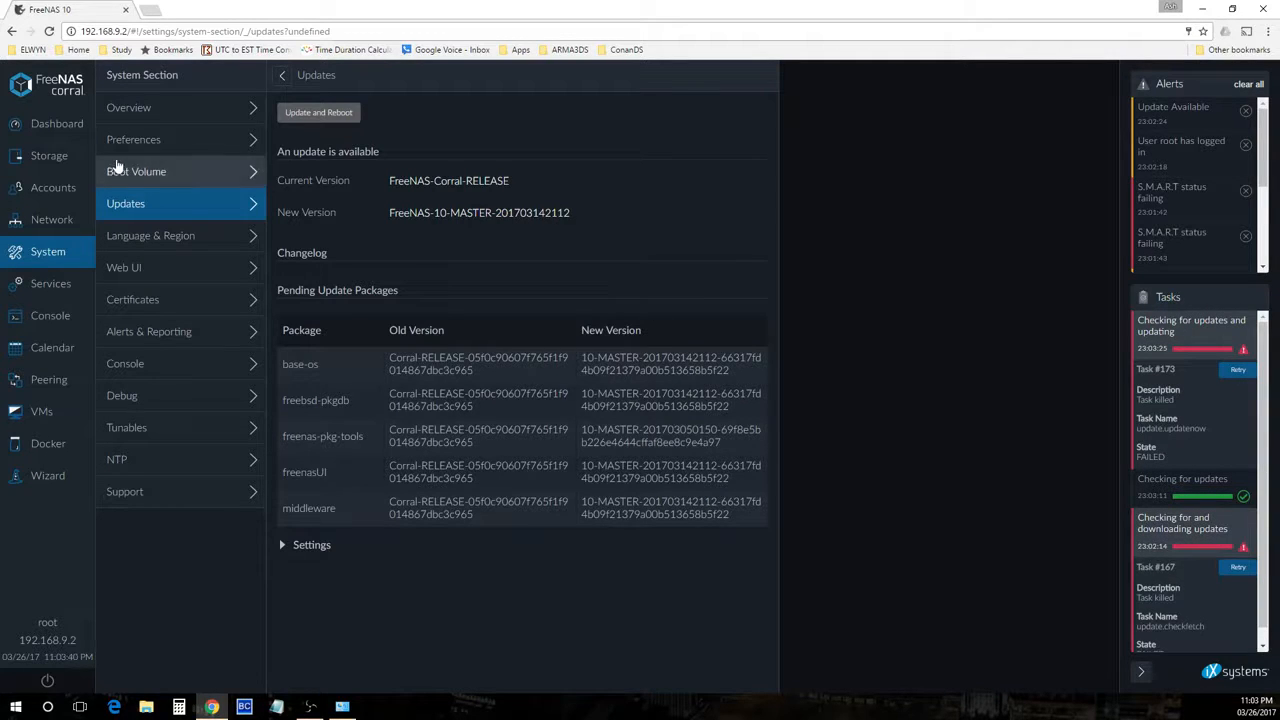
Review the system overview and the Storage volumes list
click(166, 107)
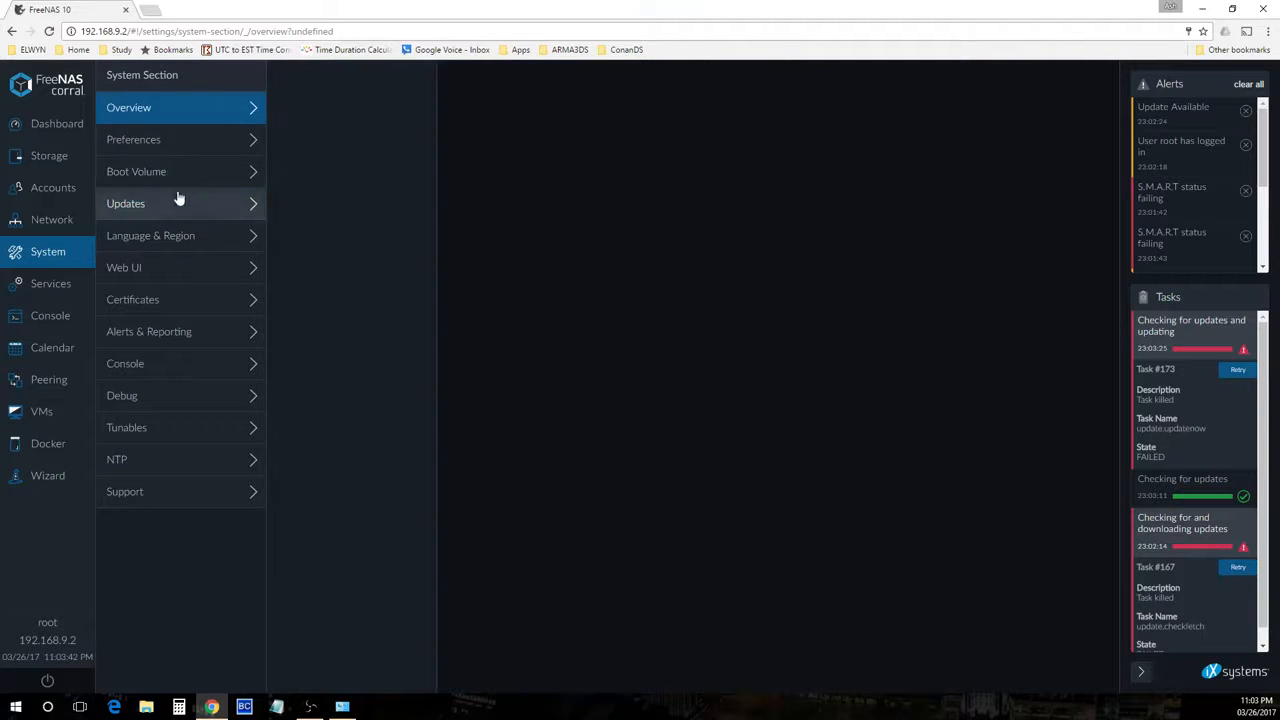
click(40, 163)
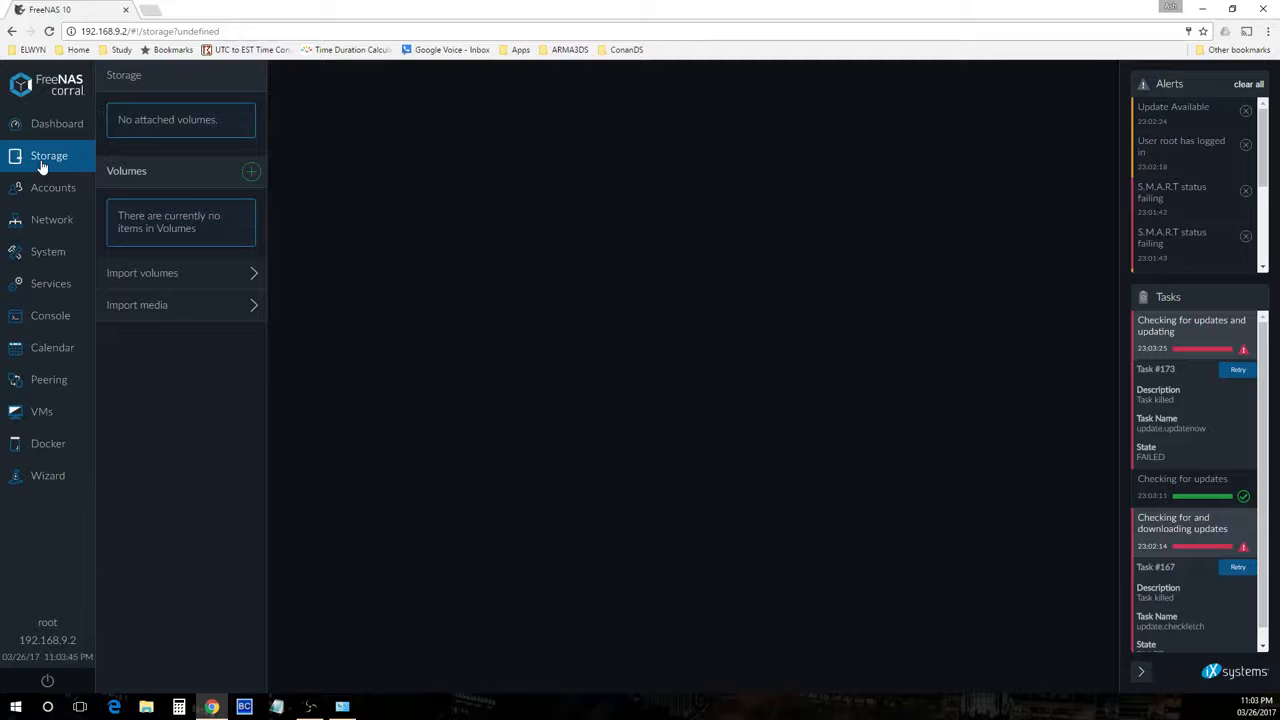
click(201, 284)
Open a new volume form and inspect the details of disk da0
click(251, 171)
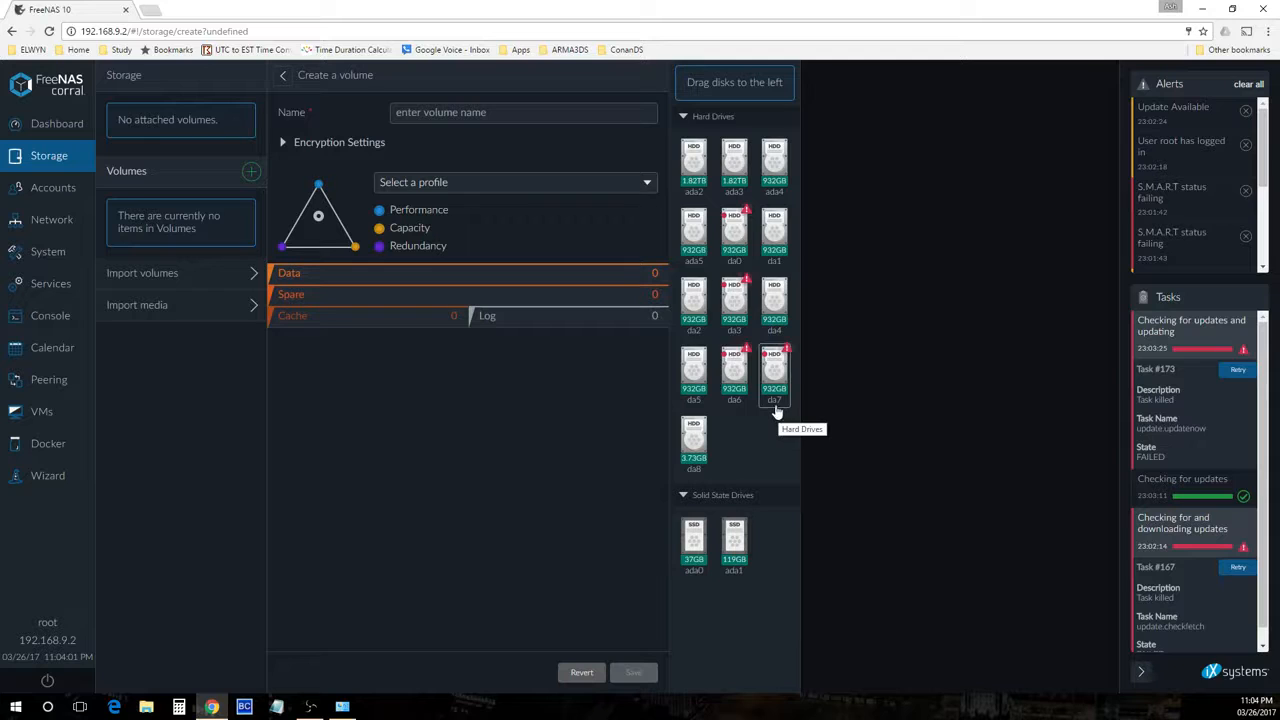
click(740, 235)
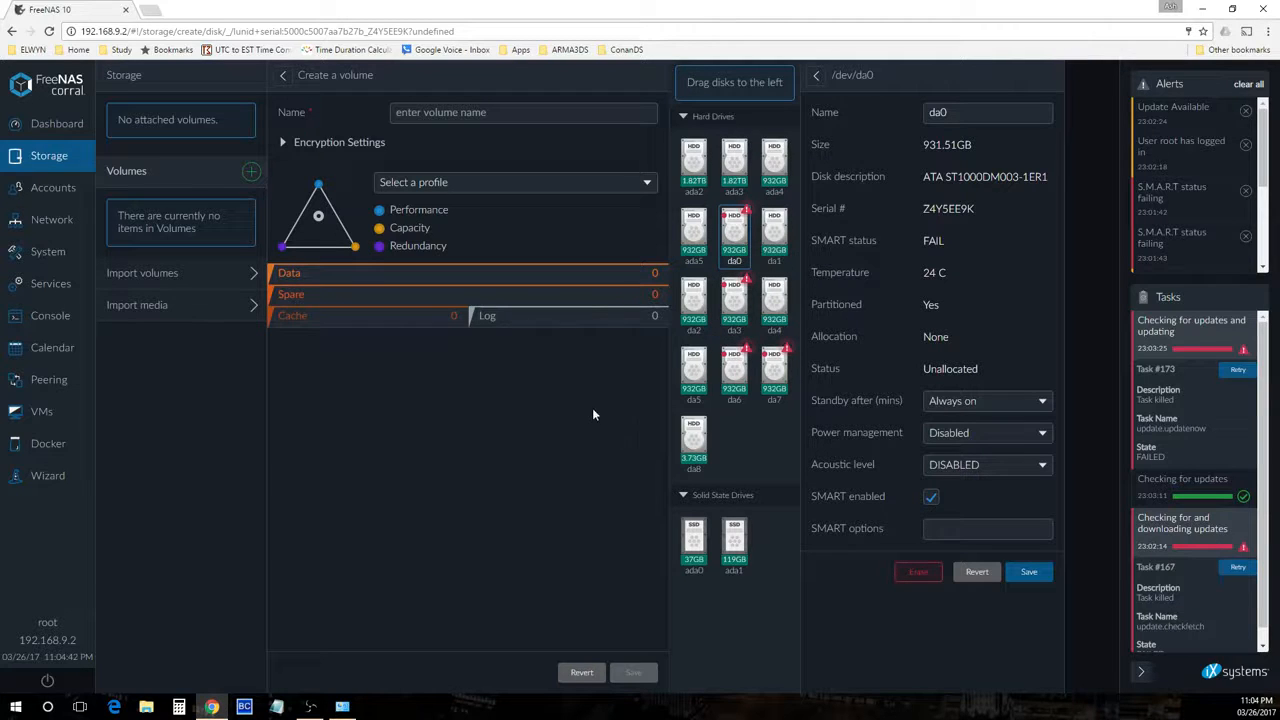
Reload the Storage section and open a fresh new-volume form
click(53, 194)
click(49, 160)
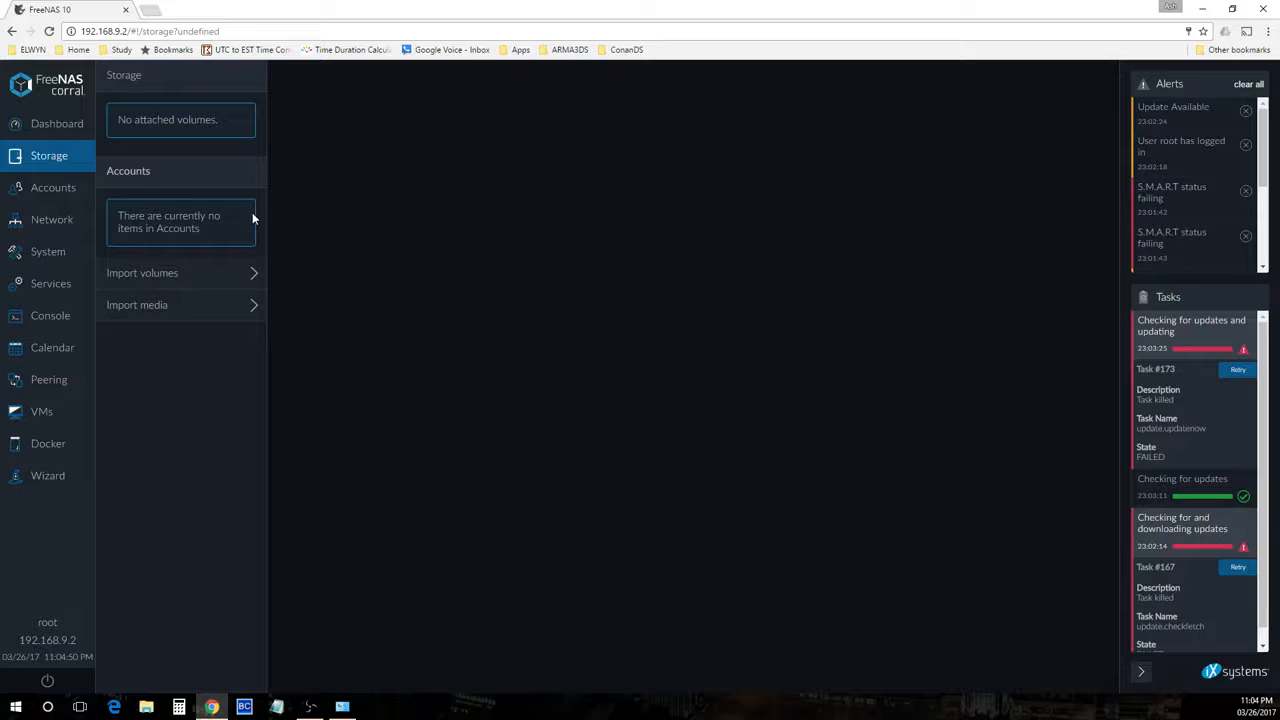
click(45, 187)
click(44, 162)
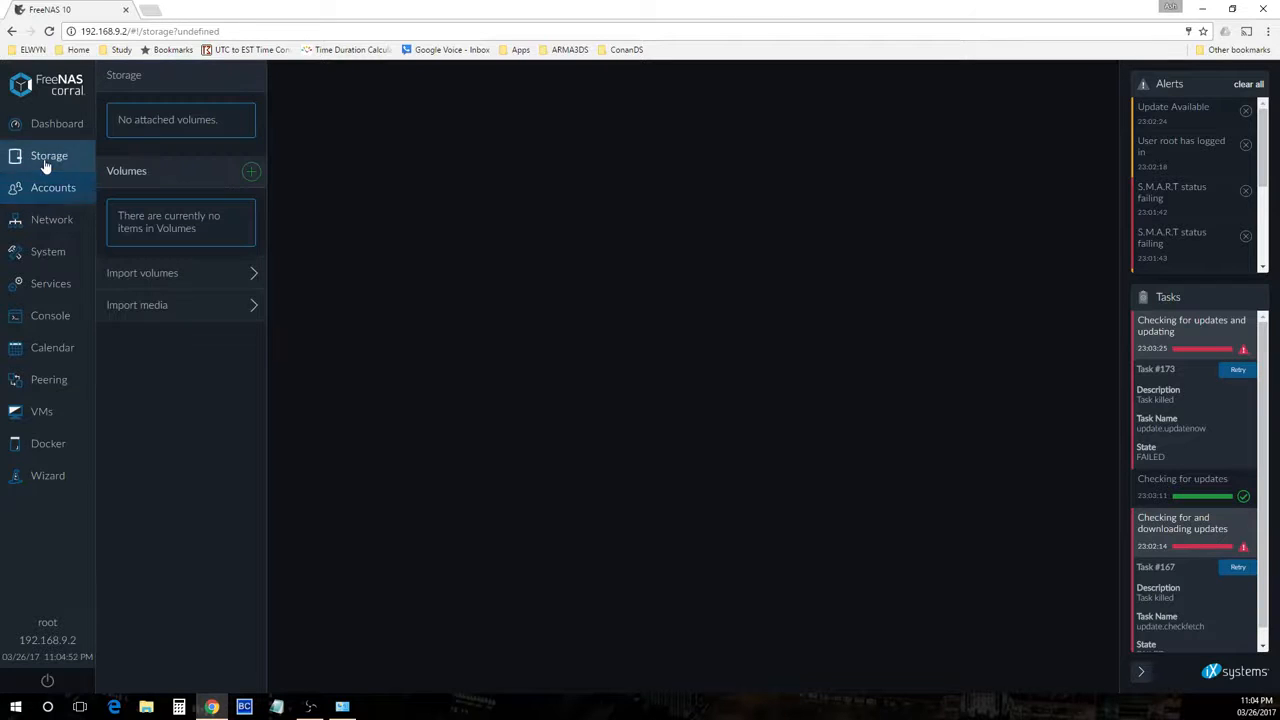
click(251, 171)
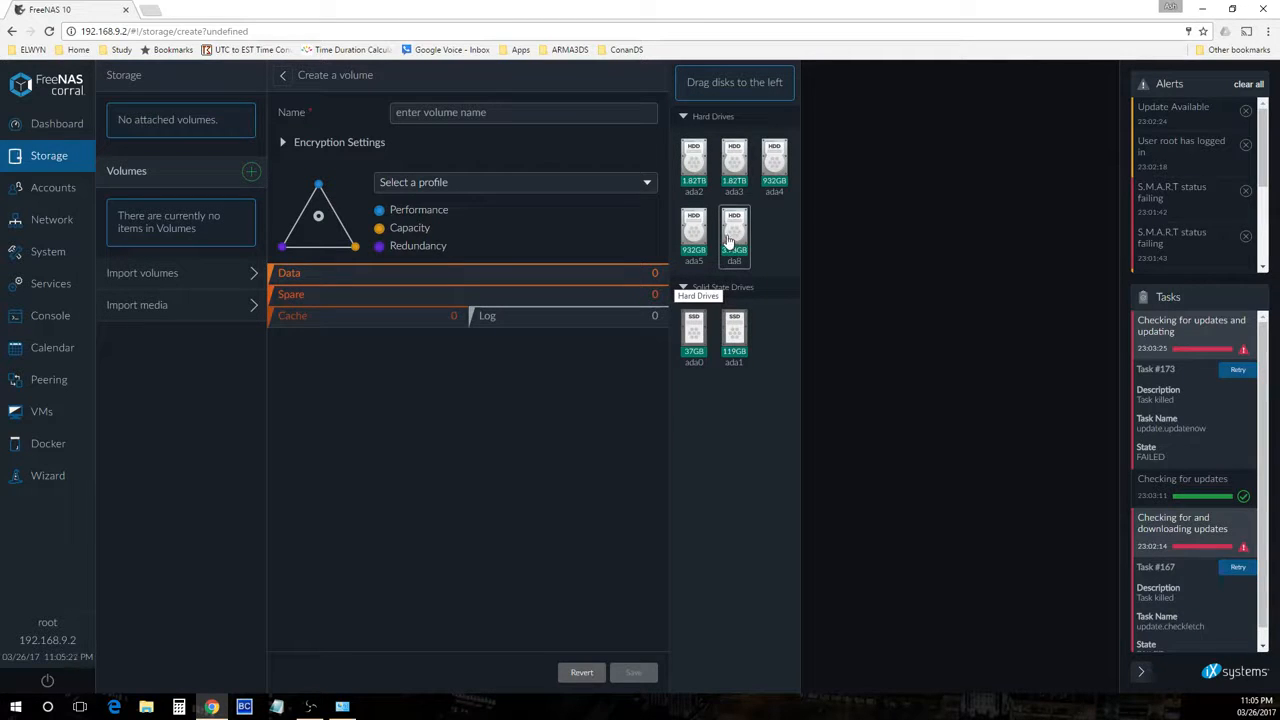
right_click(607, 224)
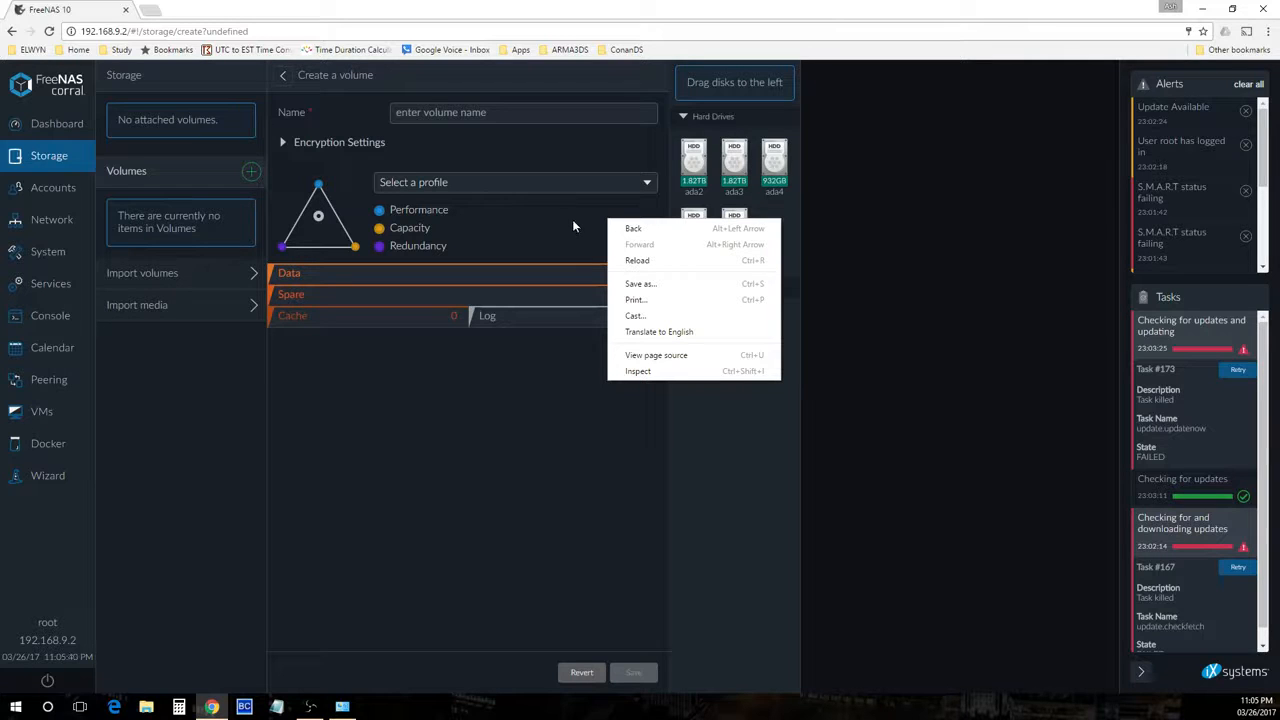
click(573, 226)
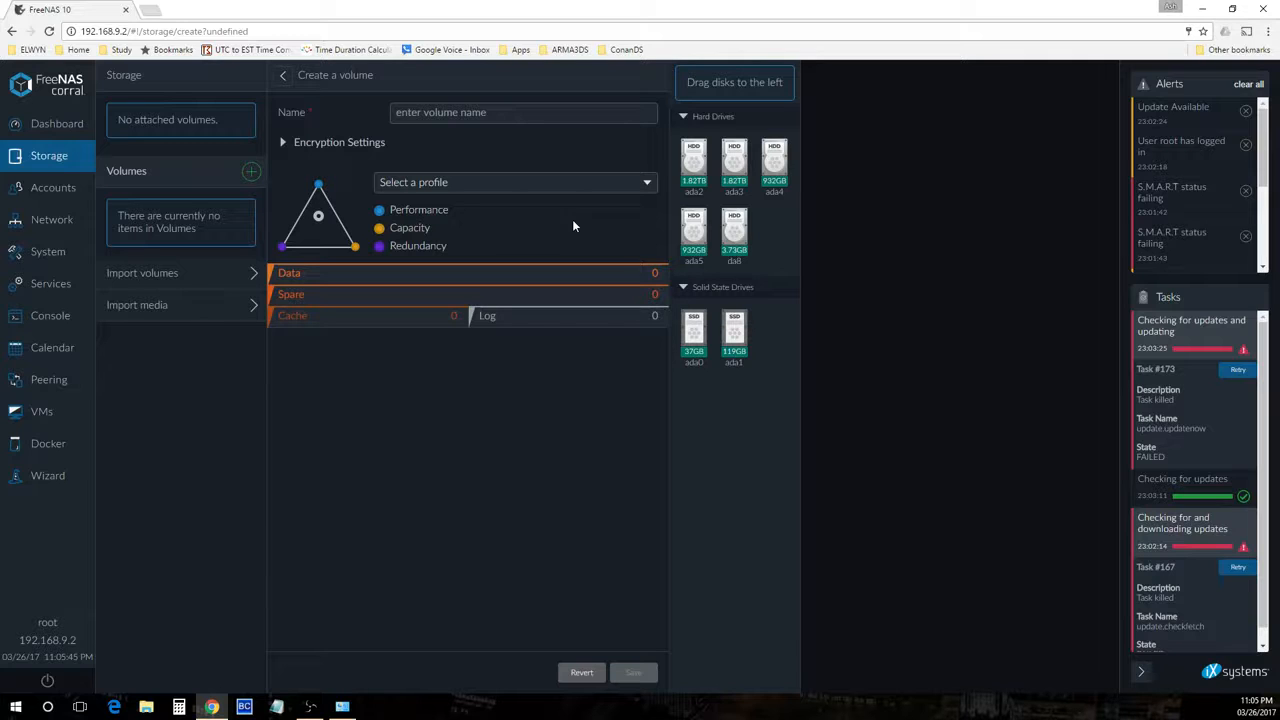
Name the new volume vol0
click(463, 112)
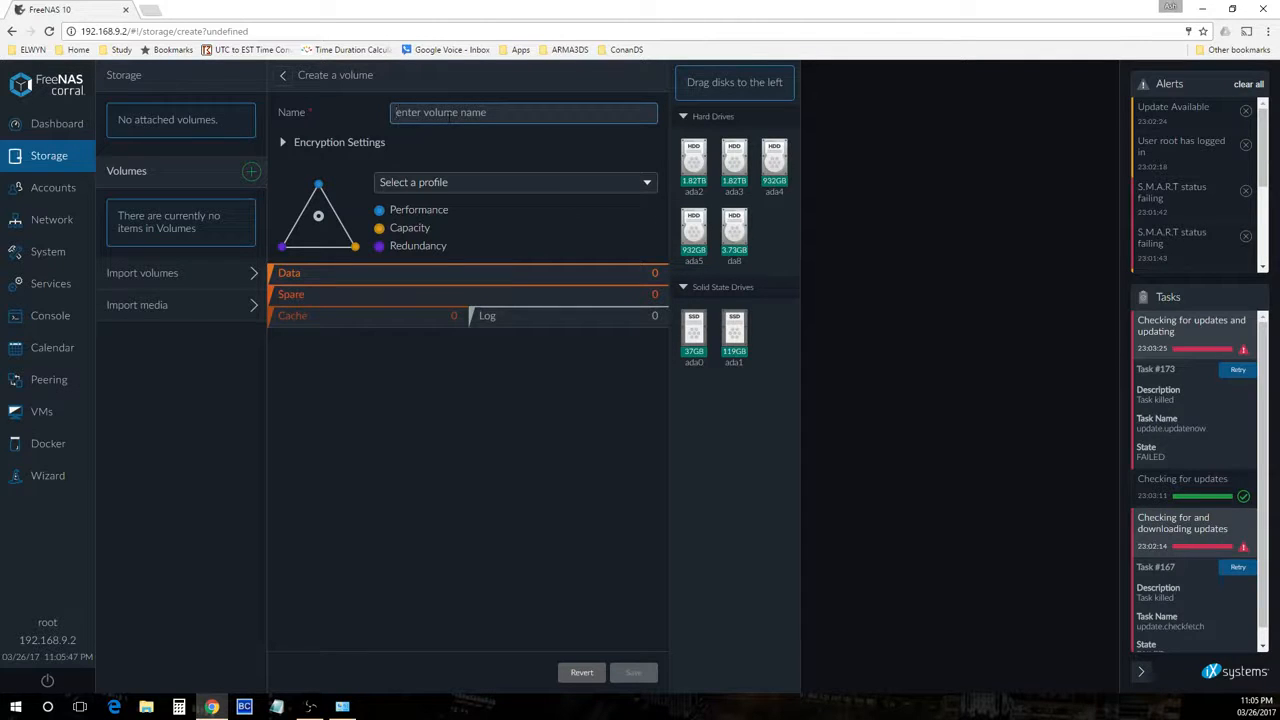
text(vol0)
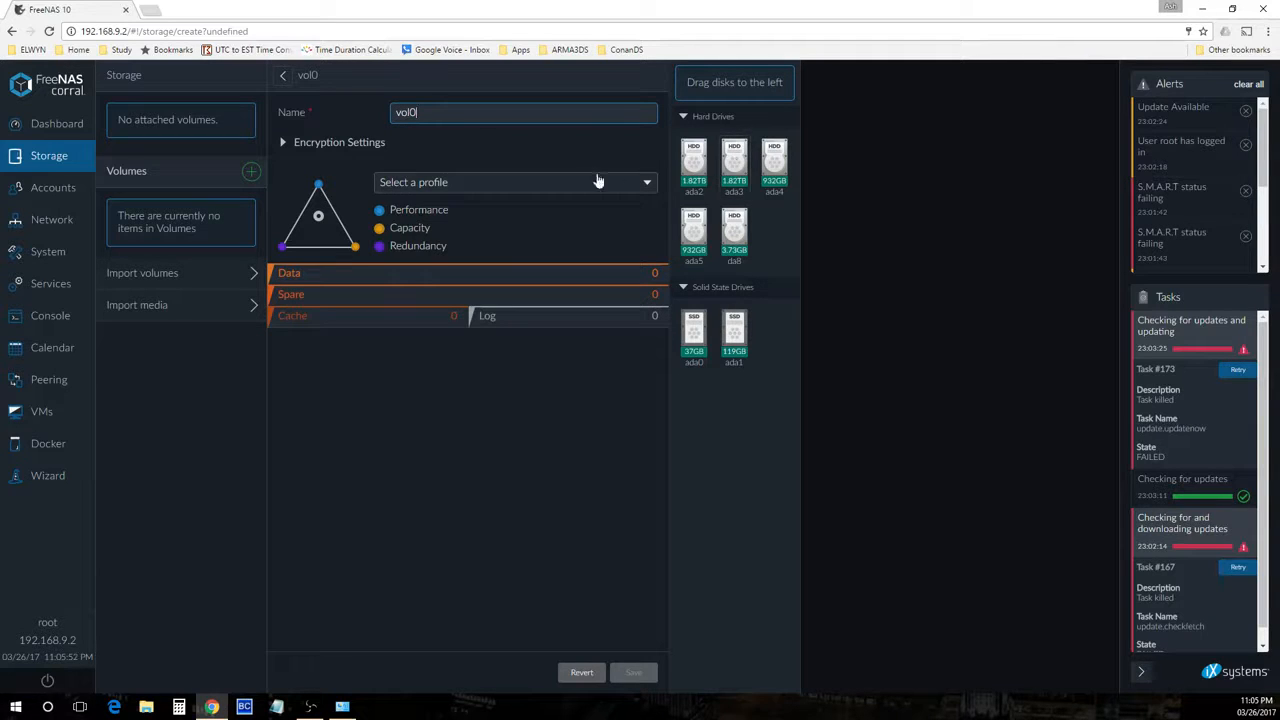
Add the two 1.82TB disks singly and a mirror of ada4 and ada5 to the Data tier
drag(693, 160, 340, 278)
drag(699, 143, 420, 342)
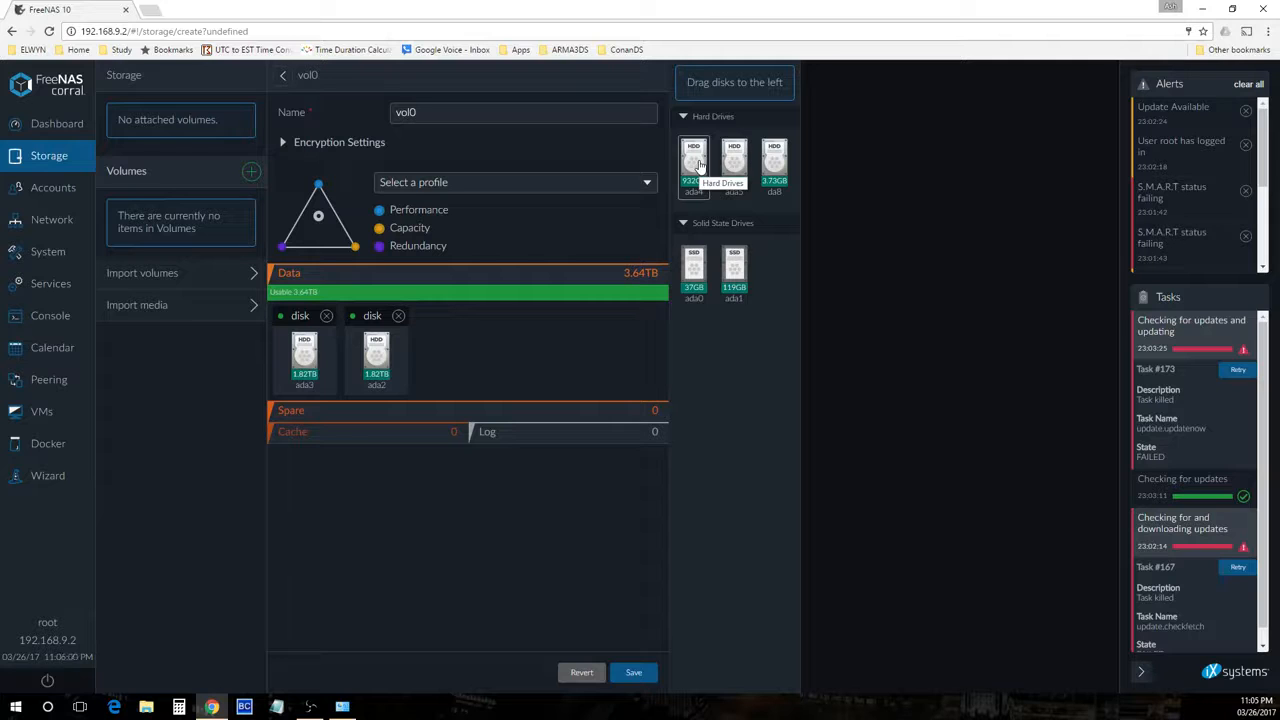
drag(697, 163, 647, 308)
drag(693, 163, 302, 350)
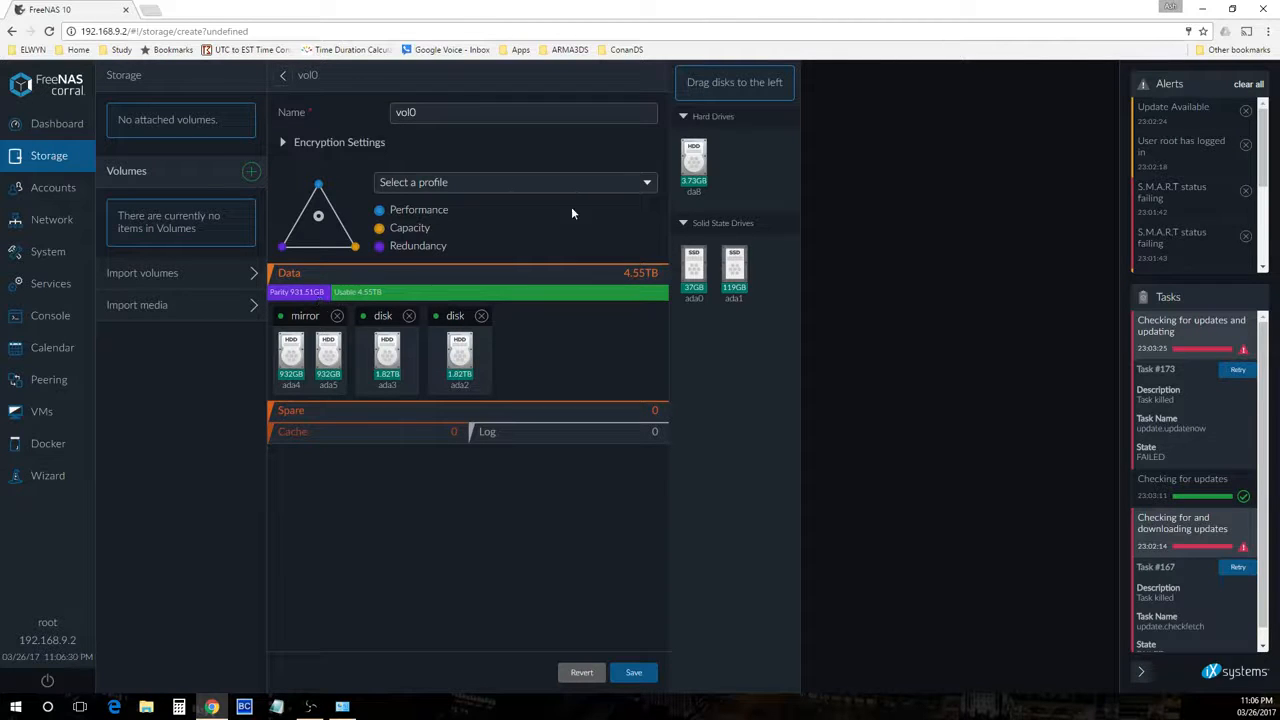
Try adding disk da8 to the Data tier and into the mirror as raidz1, then return it
drag(693, 160, 580, 405)
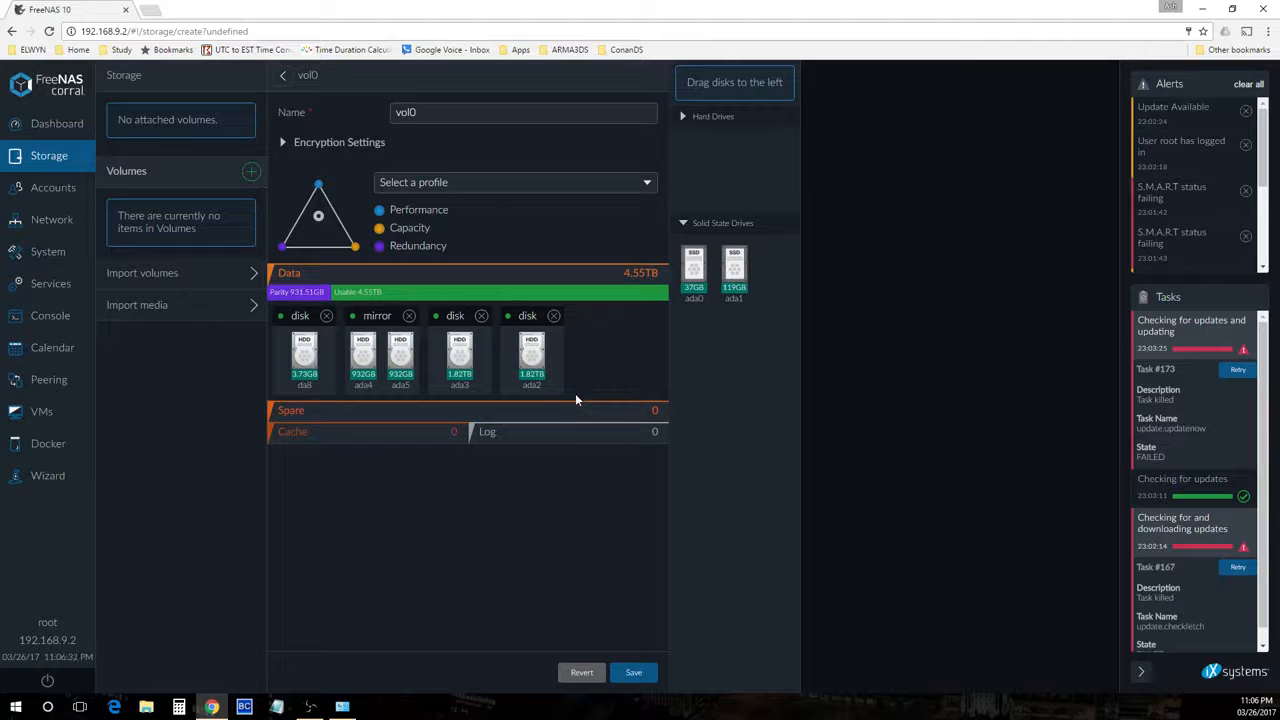
drag(304, 358, 378, 356)
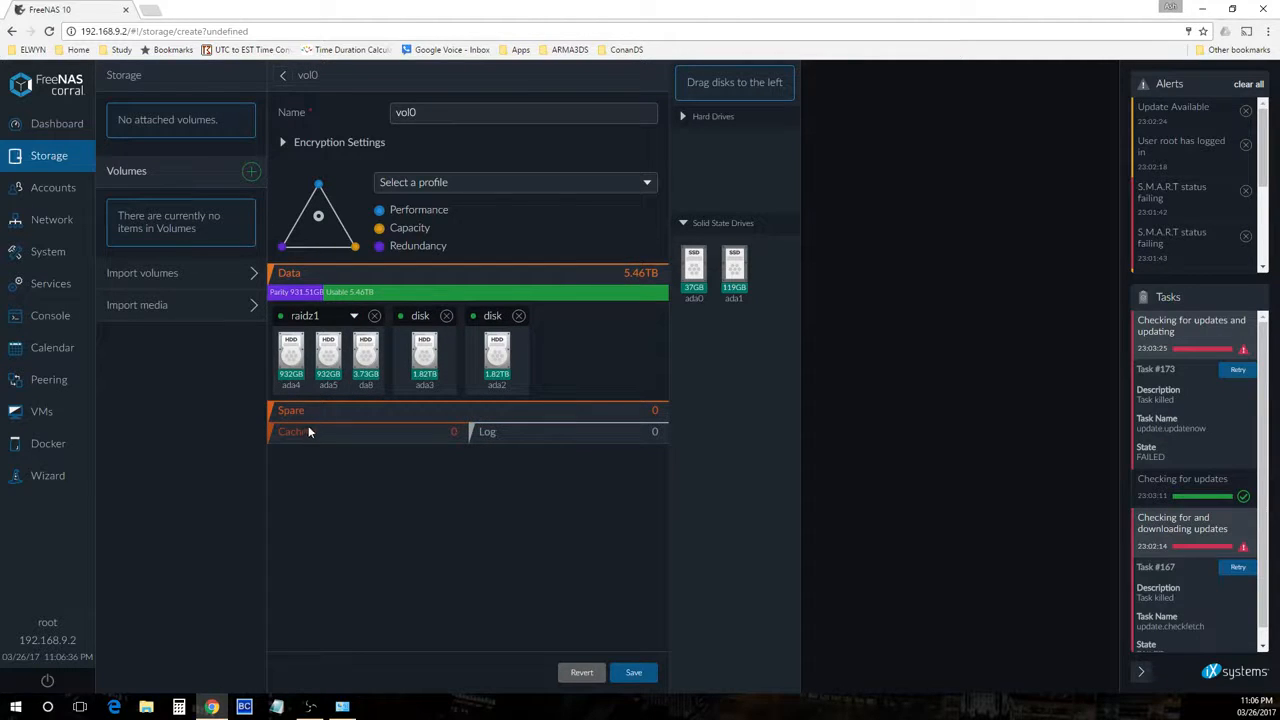
drag(365, 357, 700, 165)
Assign SSD ada1 as the cache device and SSD ada0 as the log device
drag(733, 283, 372, 436)
drag(687, 281, 565, 455)
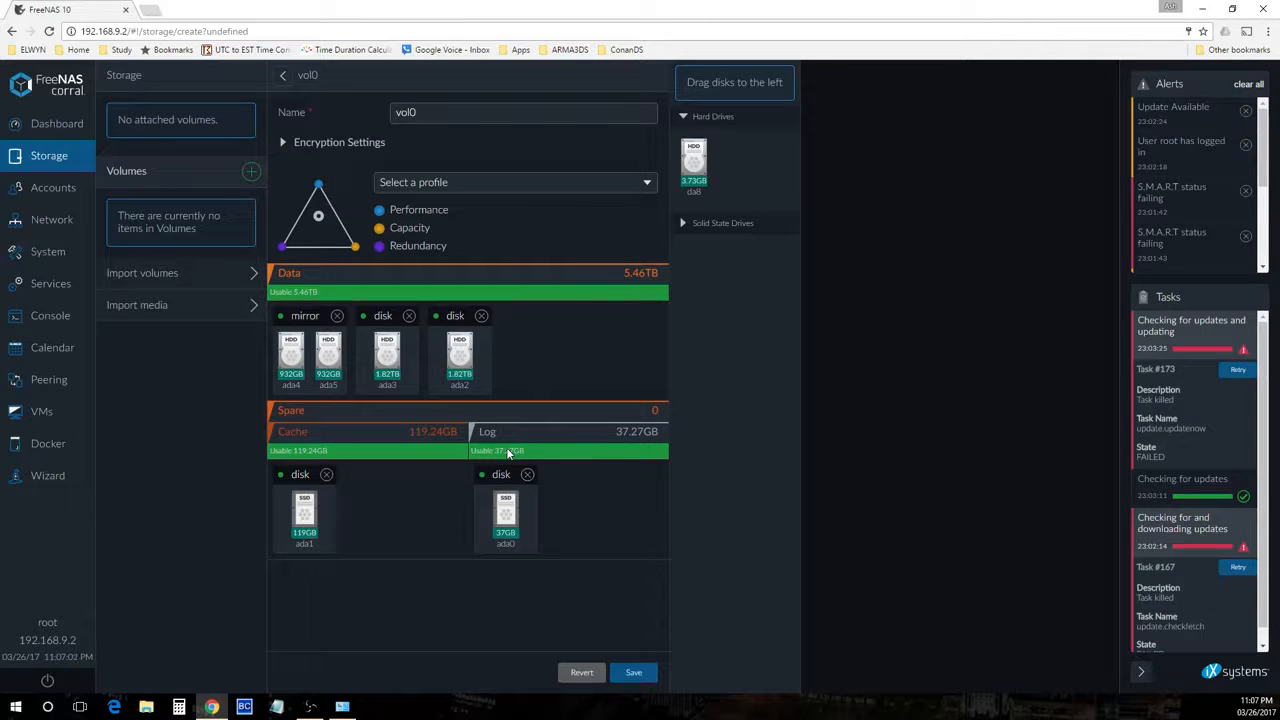
Add the 932GB disk da0 as a single disk to the Data tier
click(685, 227)
click(337, 315)
drag(693, 162, 604, 372)
drag(734, 162, 300, 358)
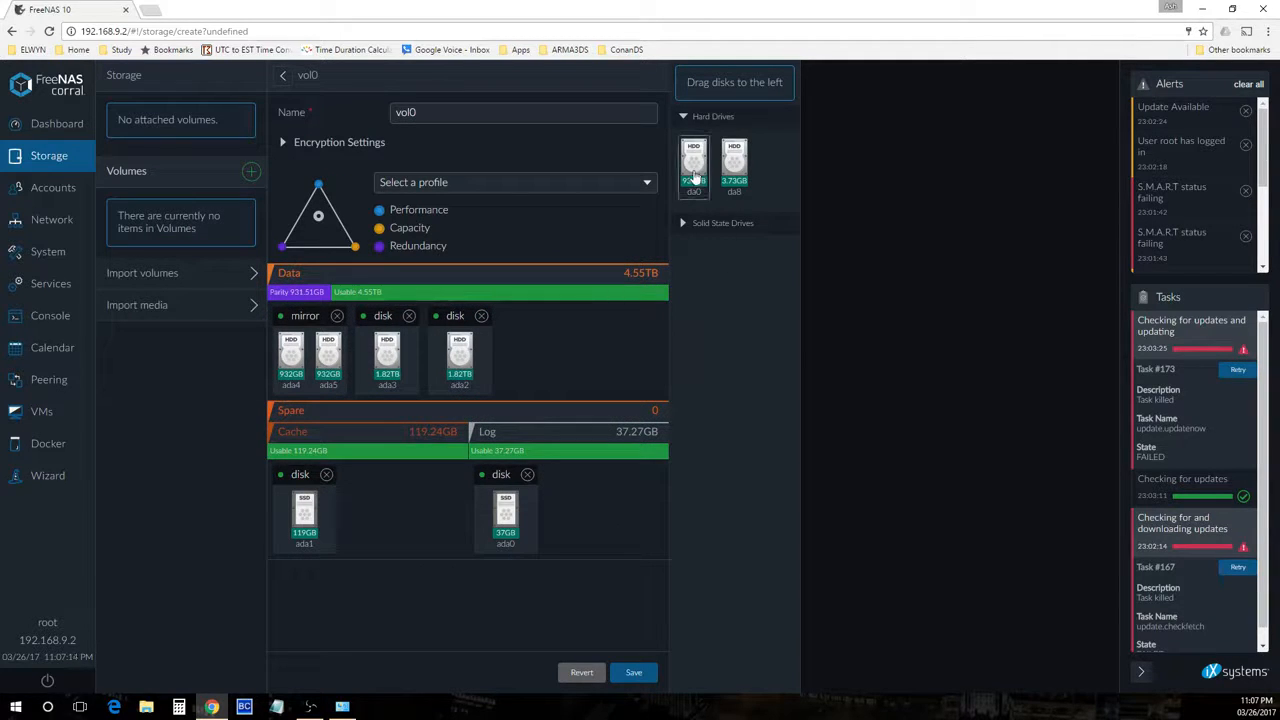
drag(695, 176, 612, 387)
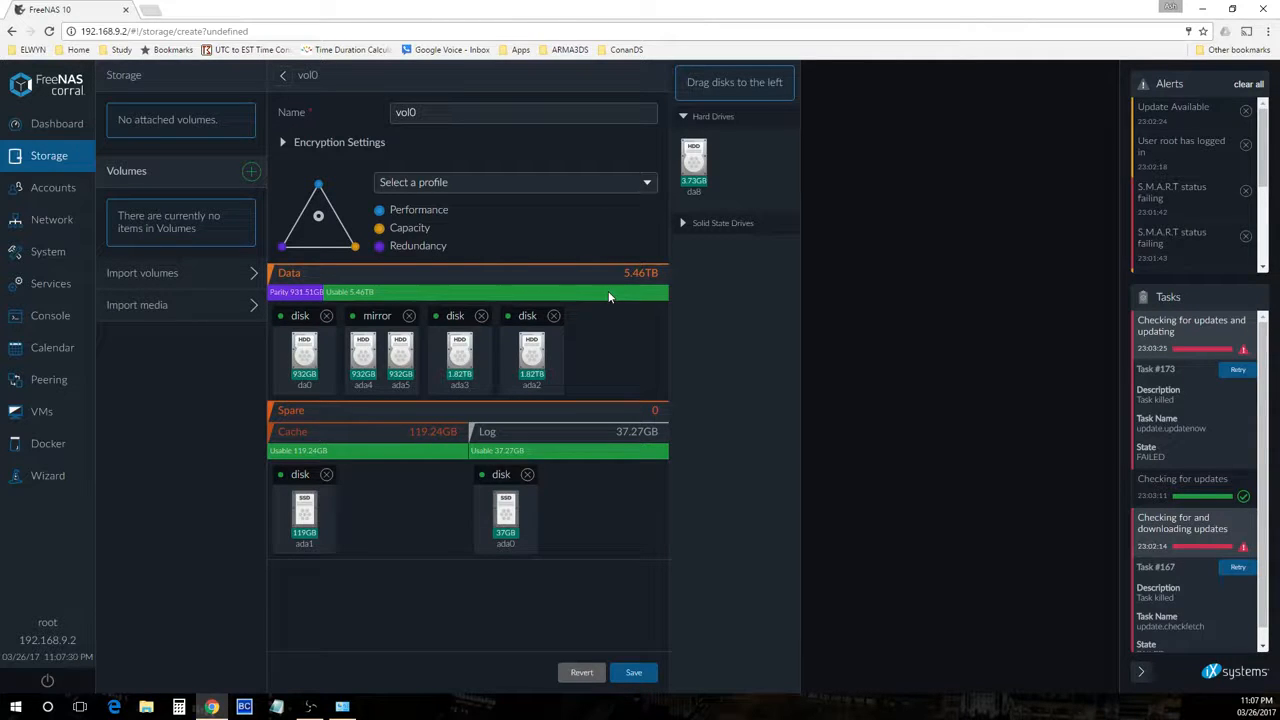
Open da0's disk details, go back, and remove da0 from the Data tier
click(303, 358)
click(972, 110)
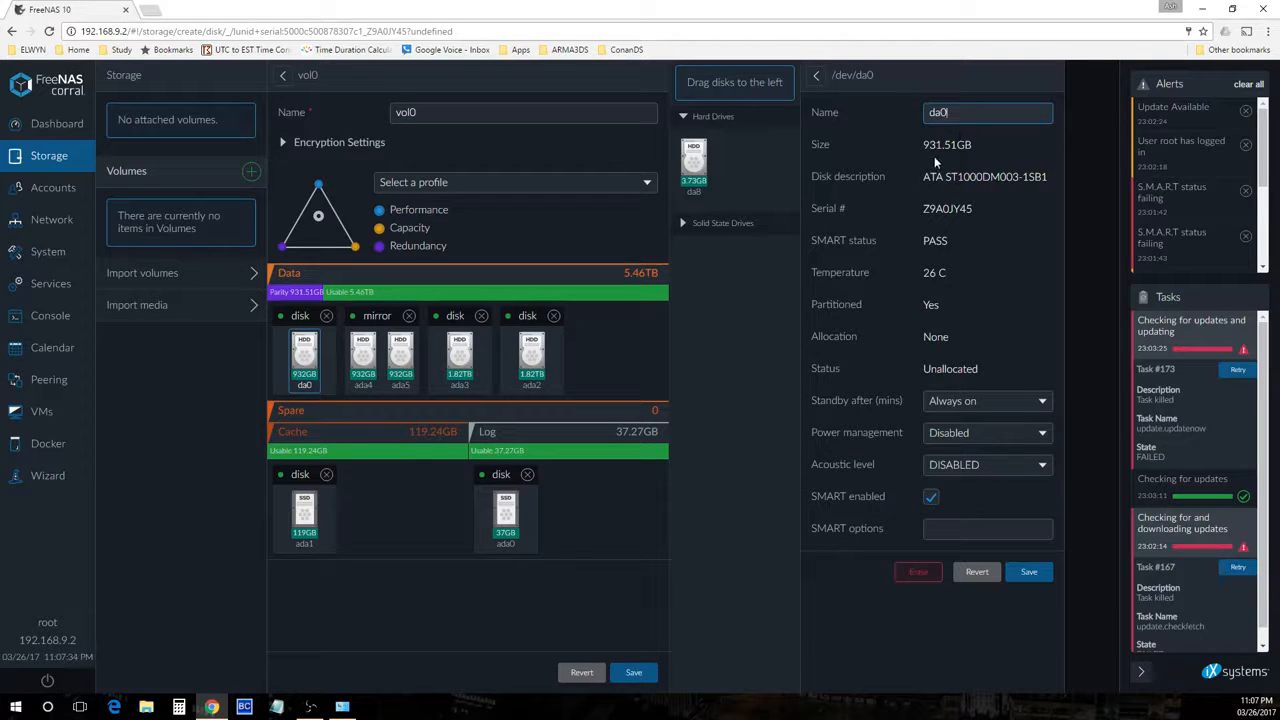
click(815, 78)
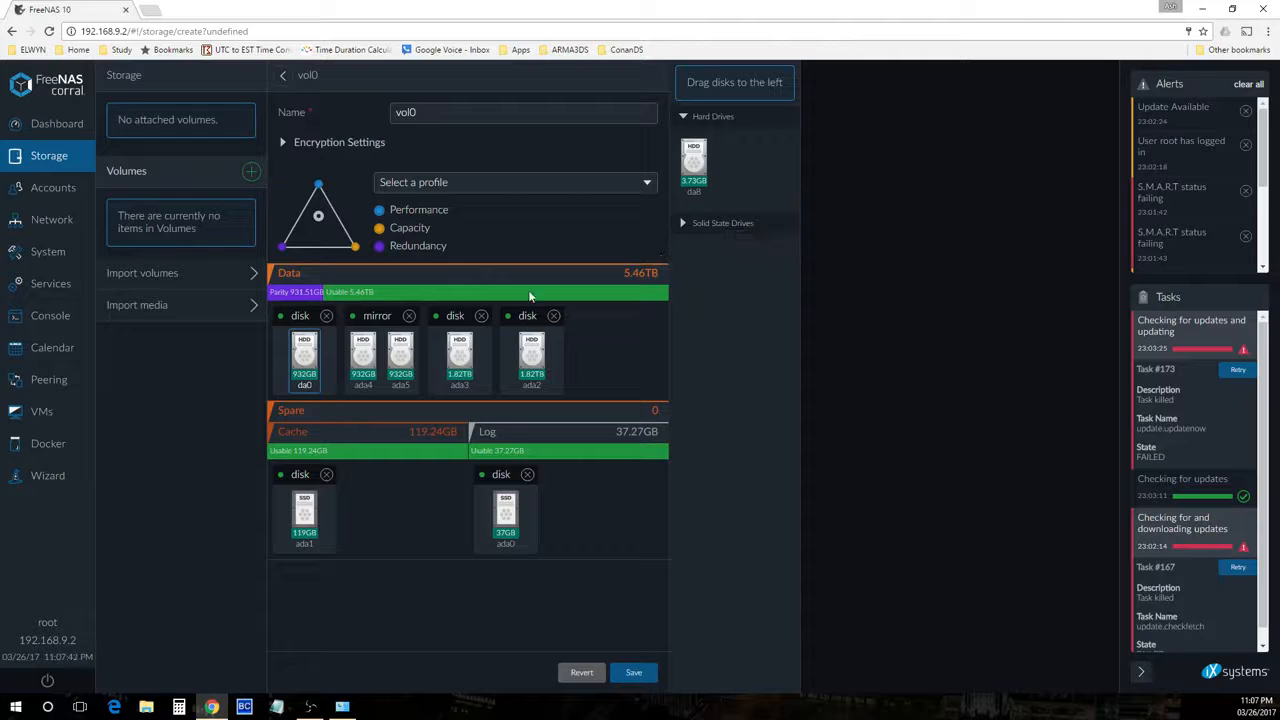
click(326, 315)
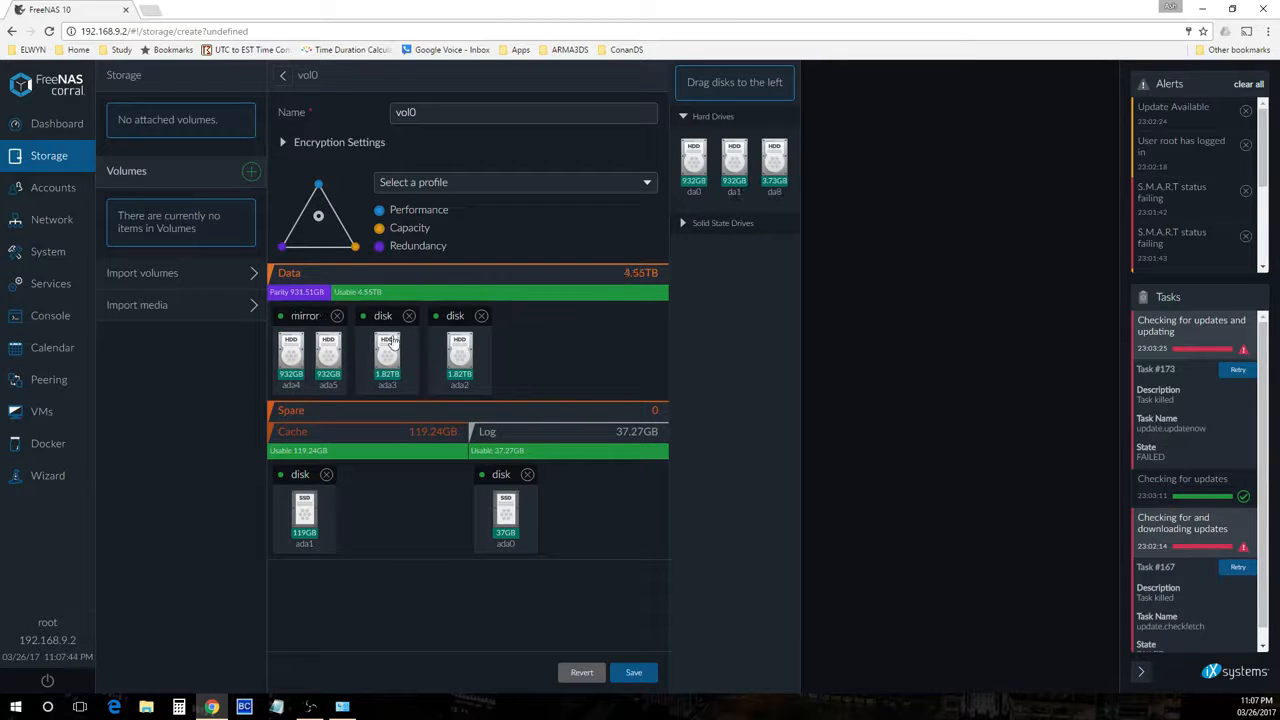
Build mirrors of da0 with da1 and da2 with da3 in the Data tier
drag(694, 163, 611, 337)
drag(695, 190, 276, 367)
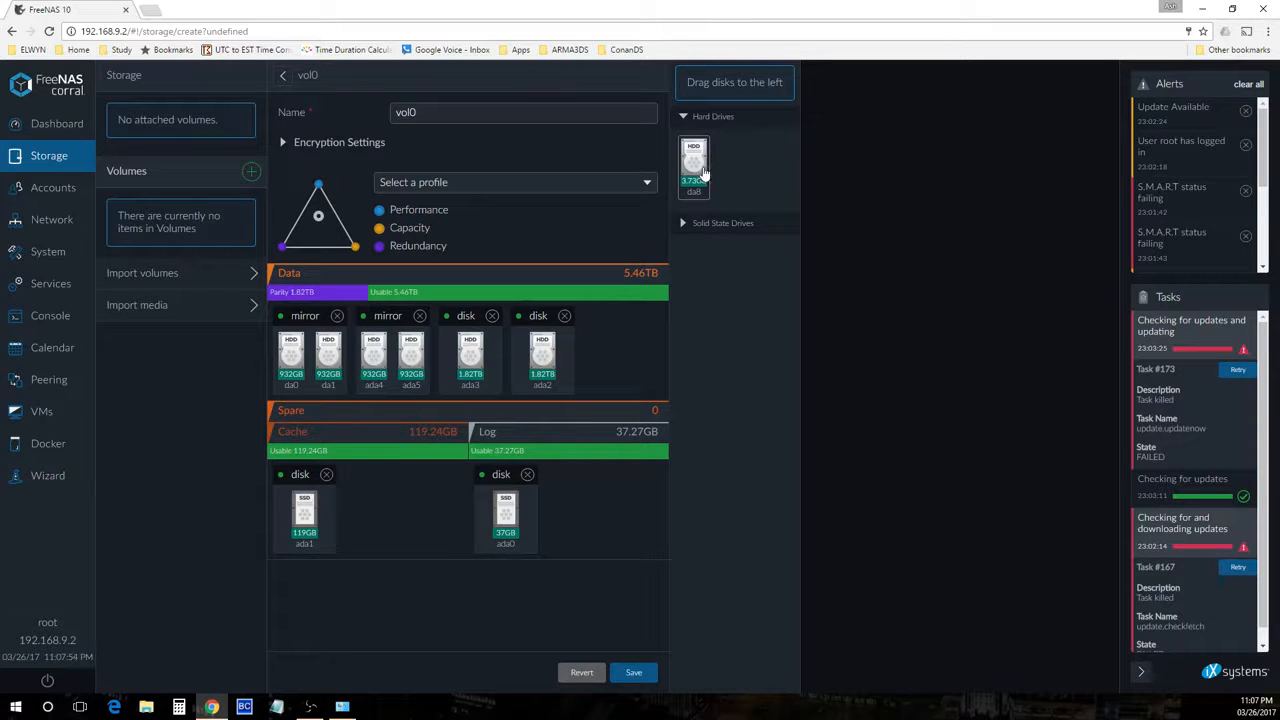
click(565, 317)
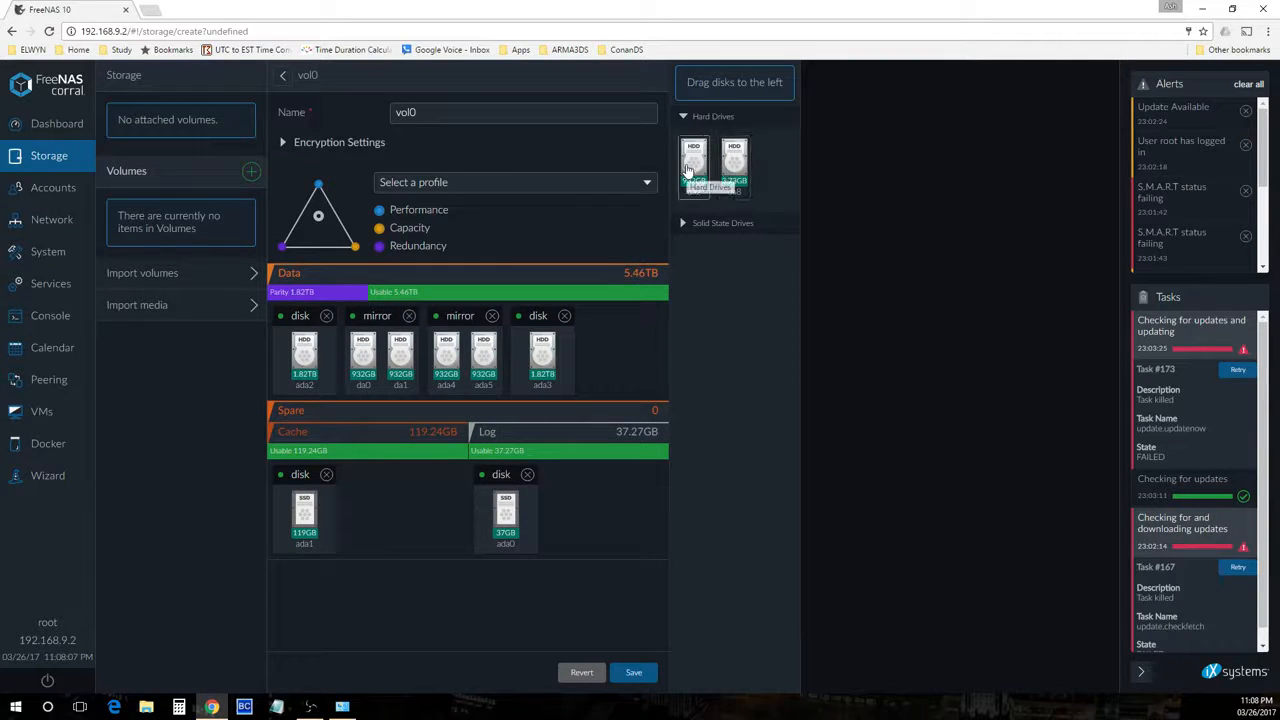
drag(689, 172, 624, 350)
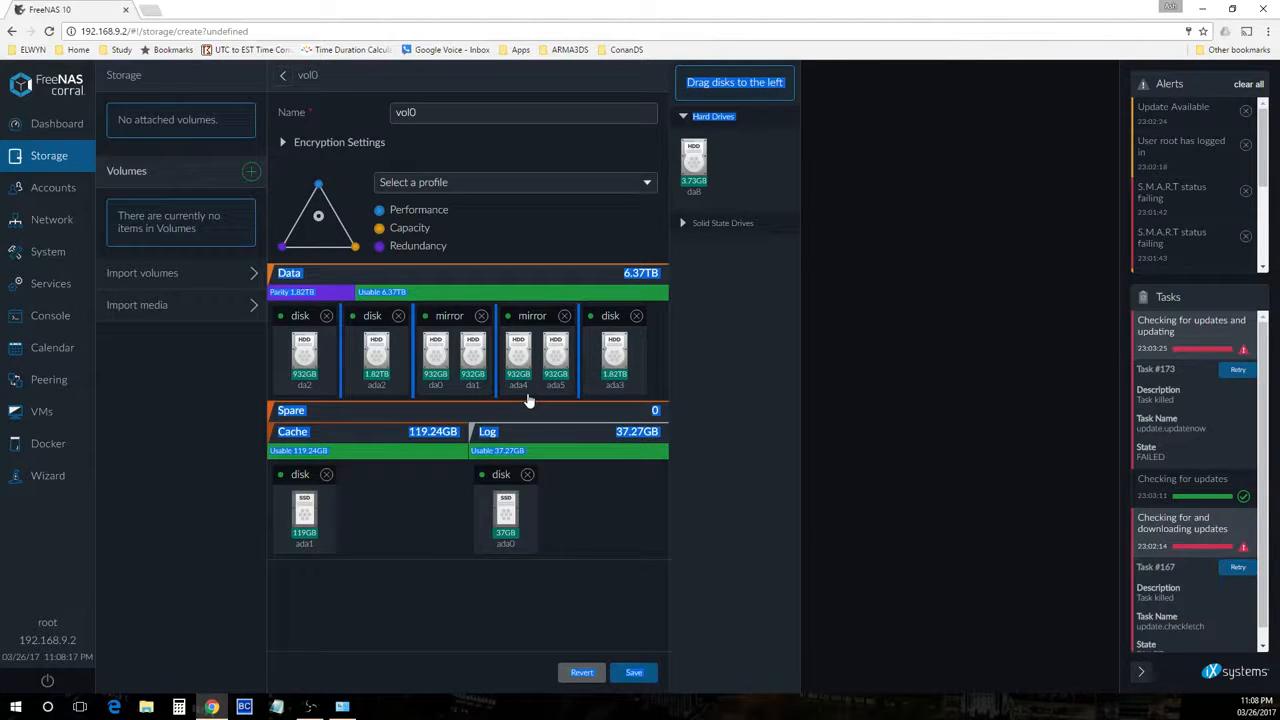
click(326, 316)
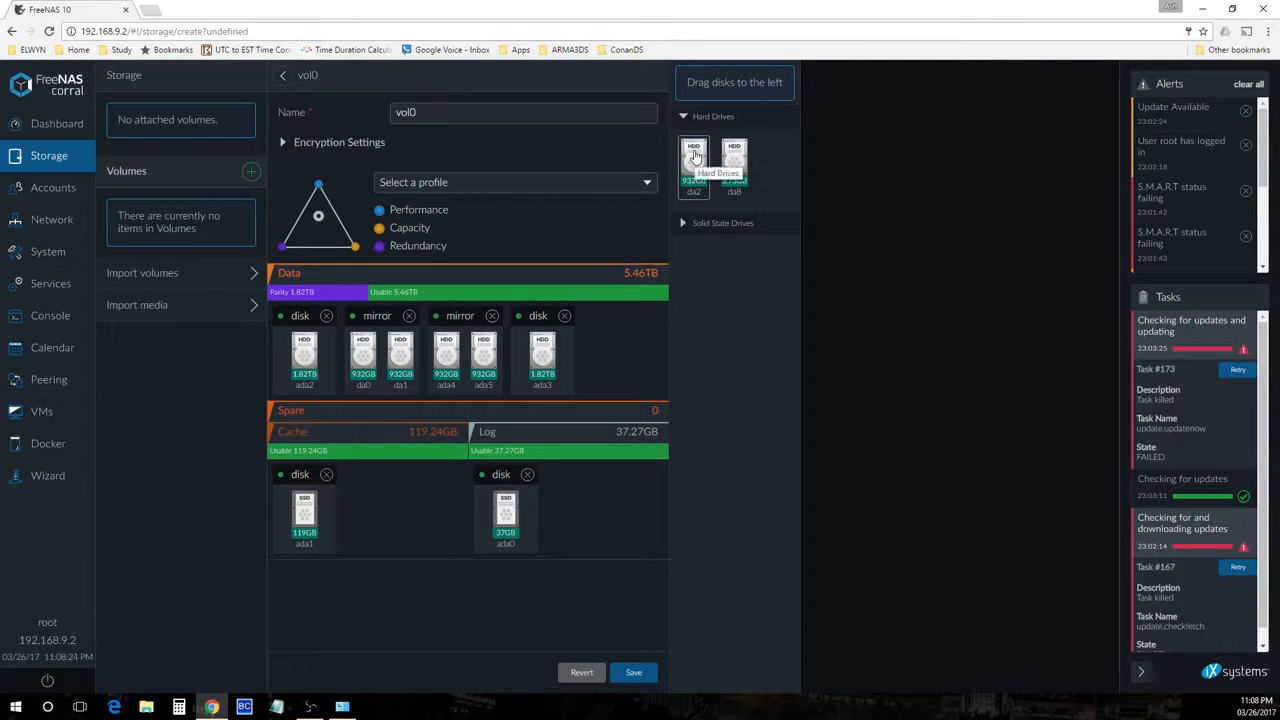
drag(695, 157, 630, 368)
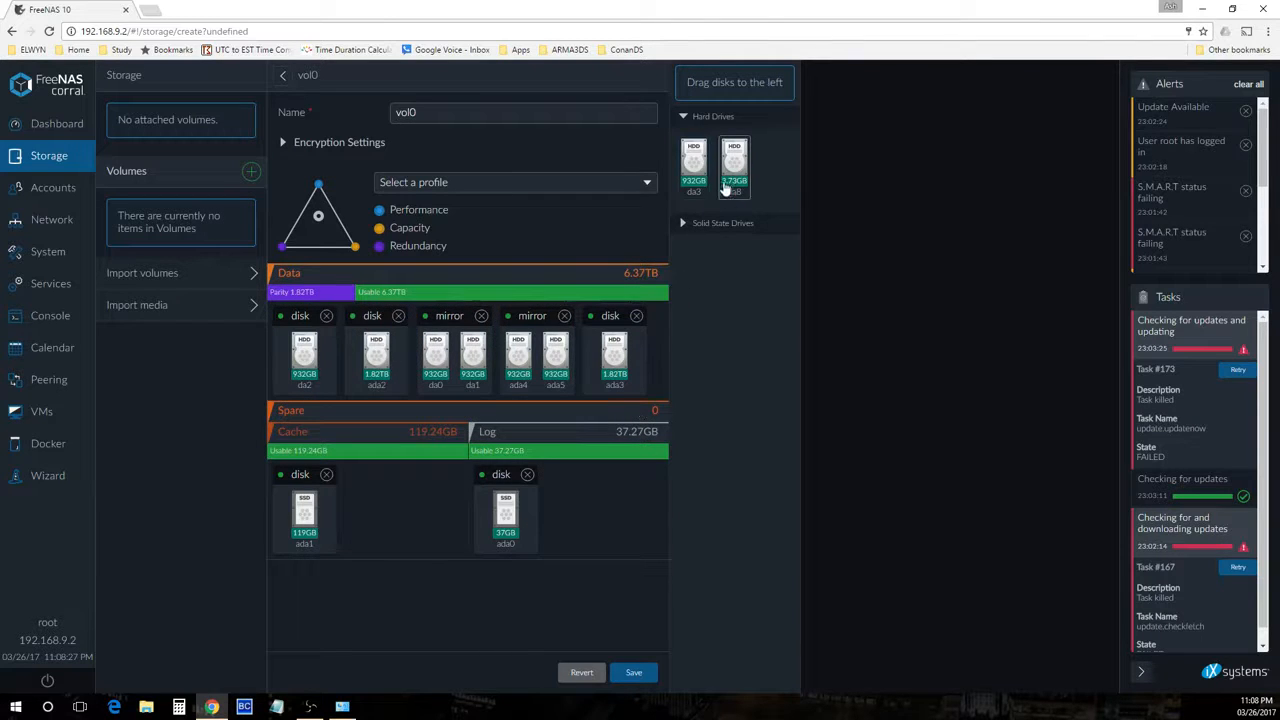
mouse_move(693, 160)
mouse_down()
mouse_move(671, 300)
mouse_move(305, 352)
mouse_up()
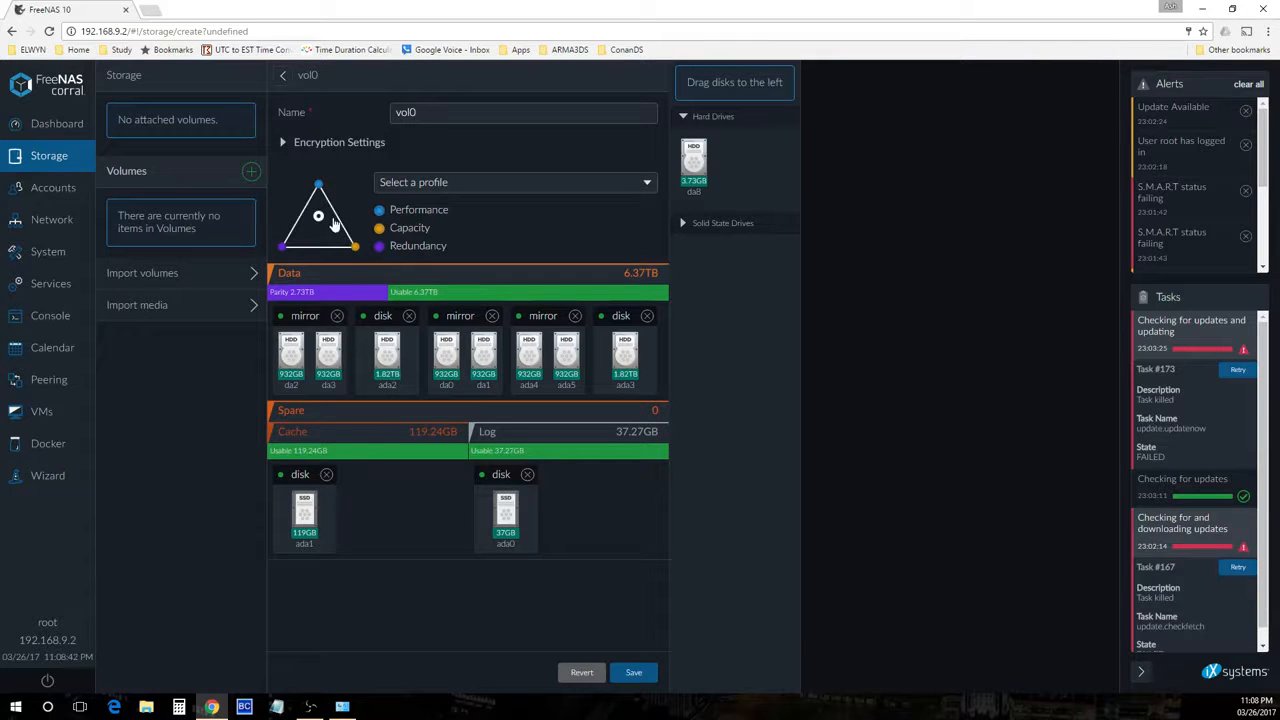
Set the profile triangle to Performance 5, Capacity 2, Redundancy 3 and regroup disks da0 and ada4 in the third mirror
drag(319, 217, 318, 220)
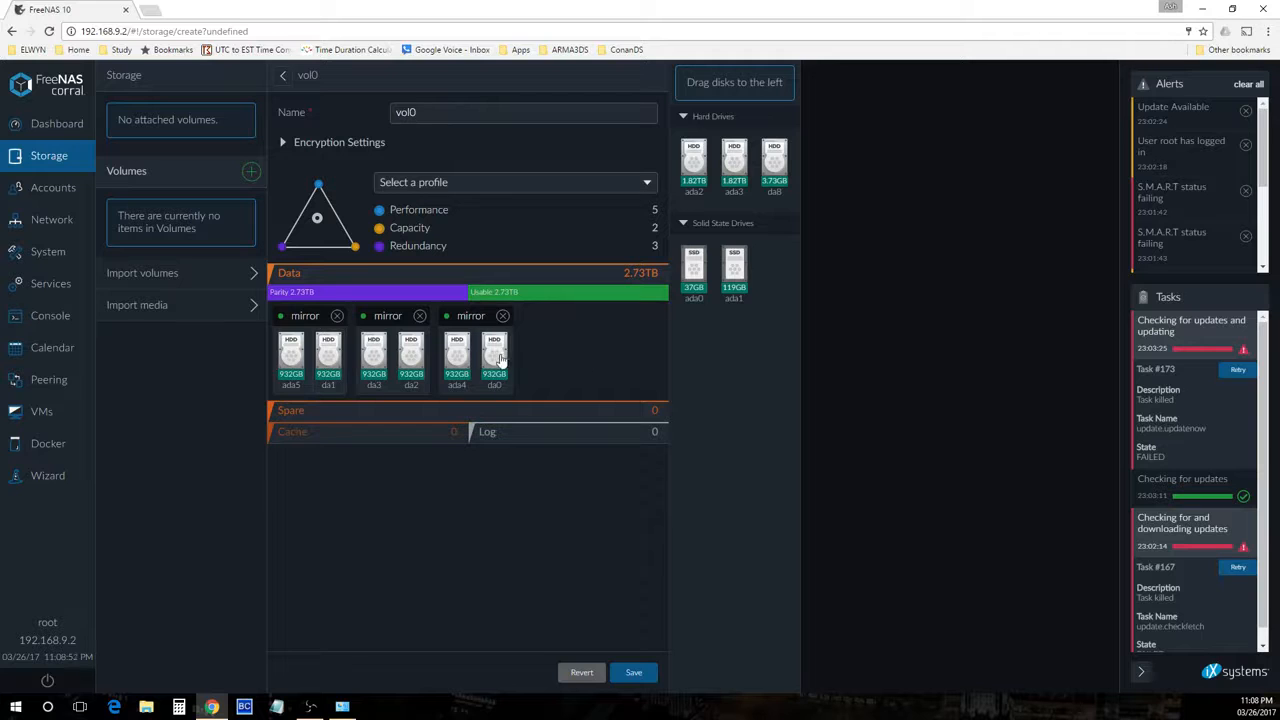
drag(494, 360, 562, 356)
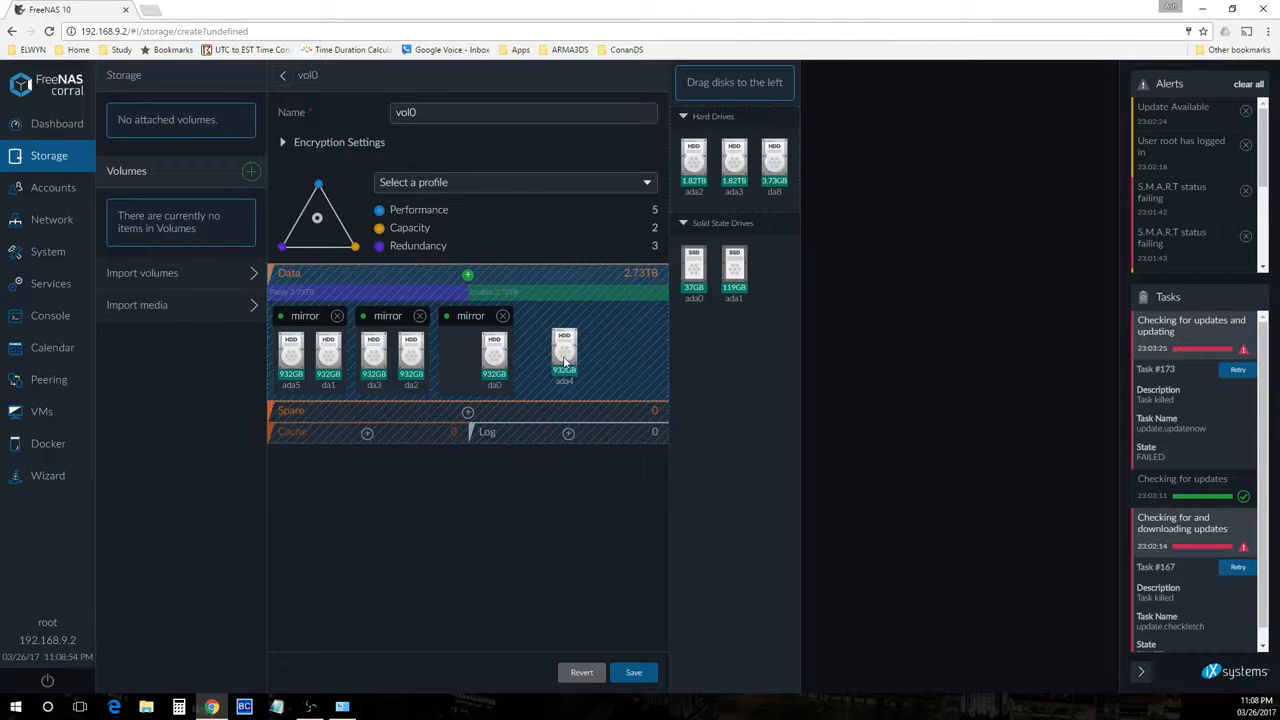
drag(310, 358, 548, 360)
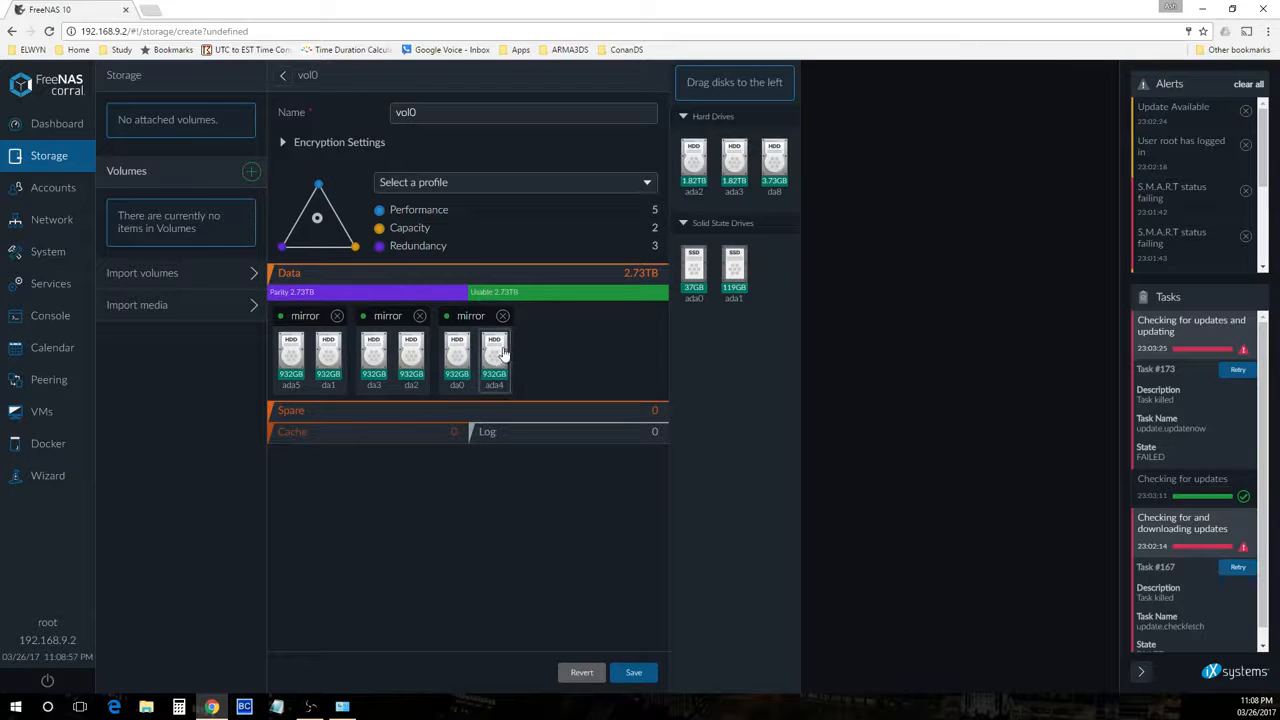
Regroup the Data tier into mirrors of da0 with da1, ada5 with ada4, and da3 with da2
drag(470, 358, 393, 378)
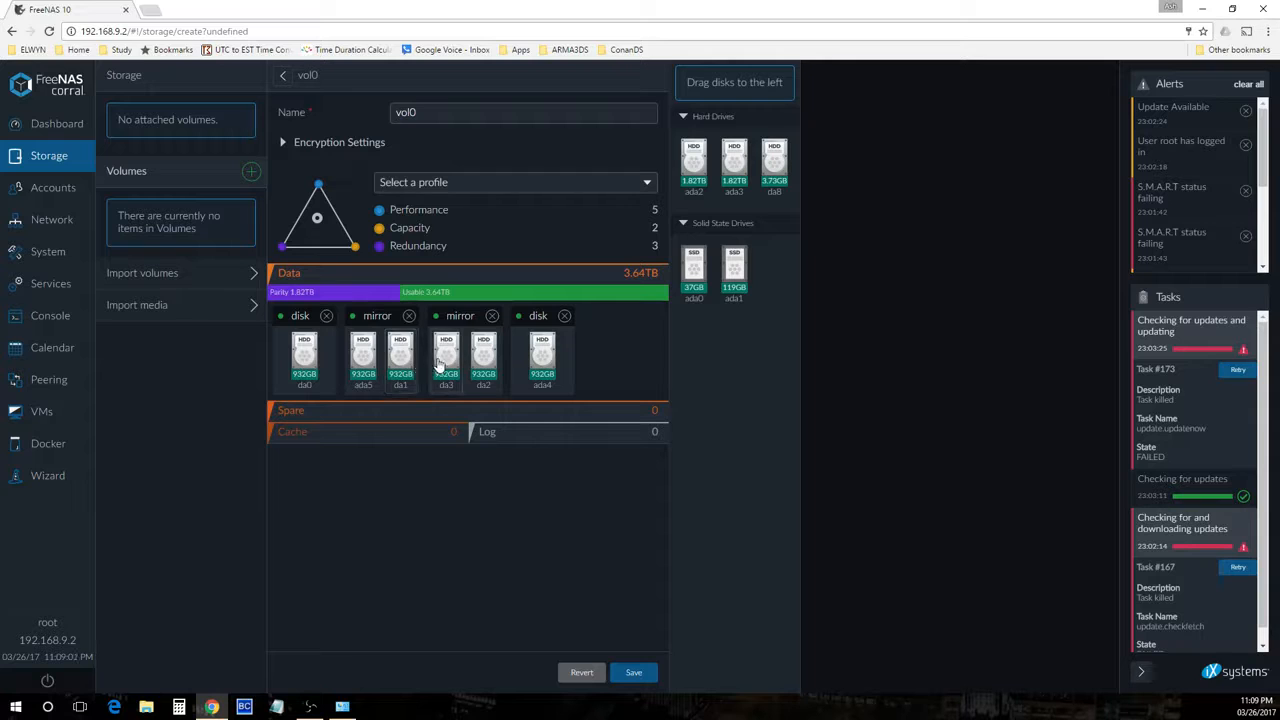
drag(400, 362, 306, 346)
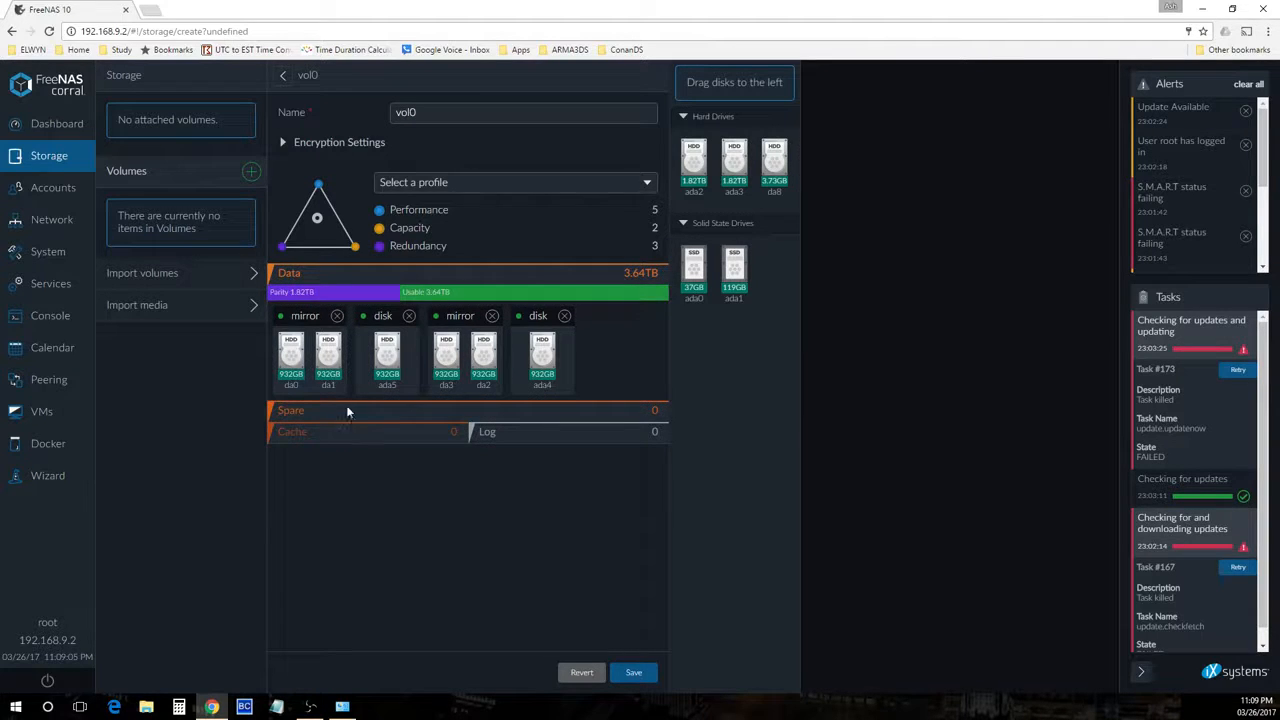
drag(545, 360, 395, 362)
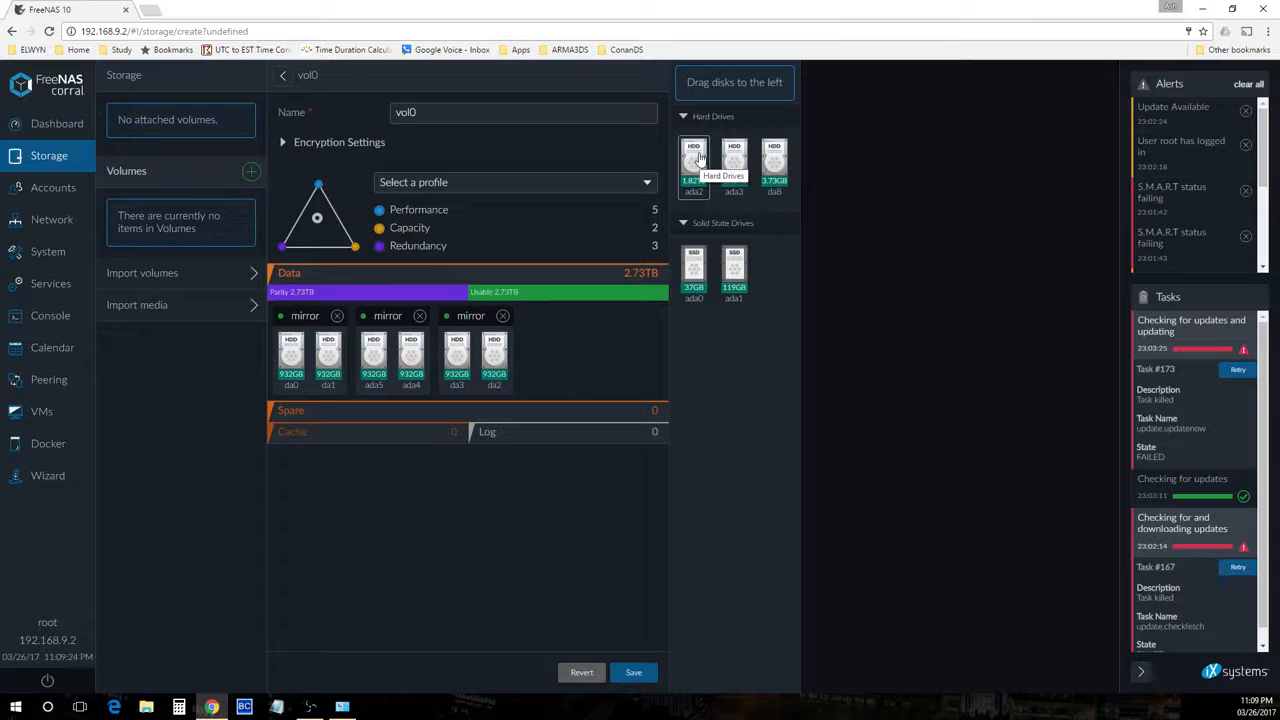
Add the 1.82TB disks ada2 and ada3 to the Data tier as single disks
drag(698, 157, 600, 340)
drag(688, 160, 590, 345)
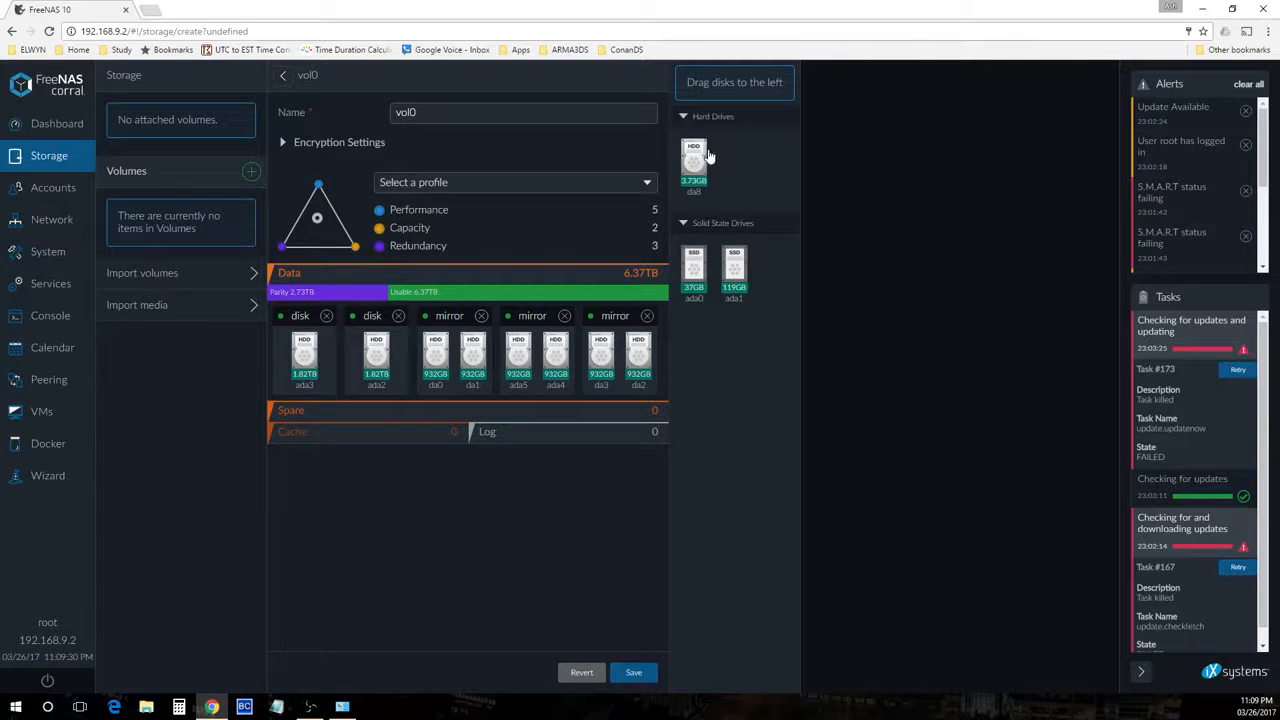
Add the SSD ada1 to the Cache tier and the SSD ada0 to the Log tier
mouse_move(695, 275)
mouse_down()
mouse_move(548, 364)
mouse_move(556, 440)
mouse_move(695, 270)
mouse_up()
drag(415, 437, 416, 438)
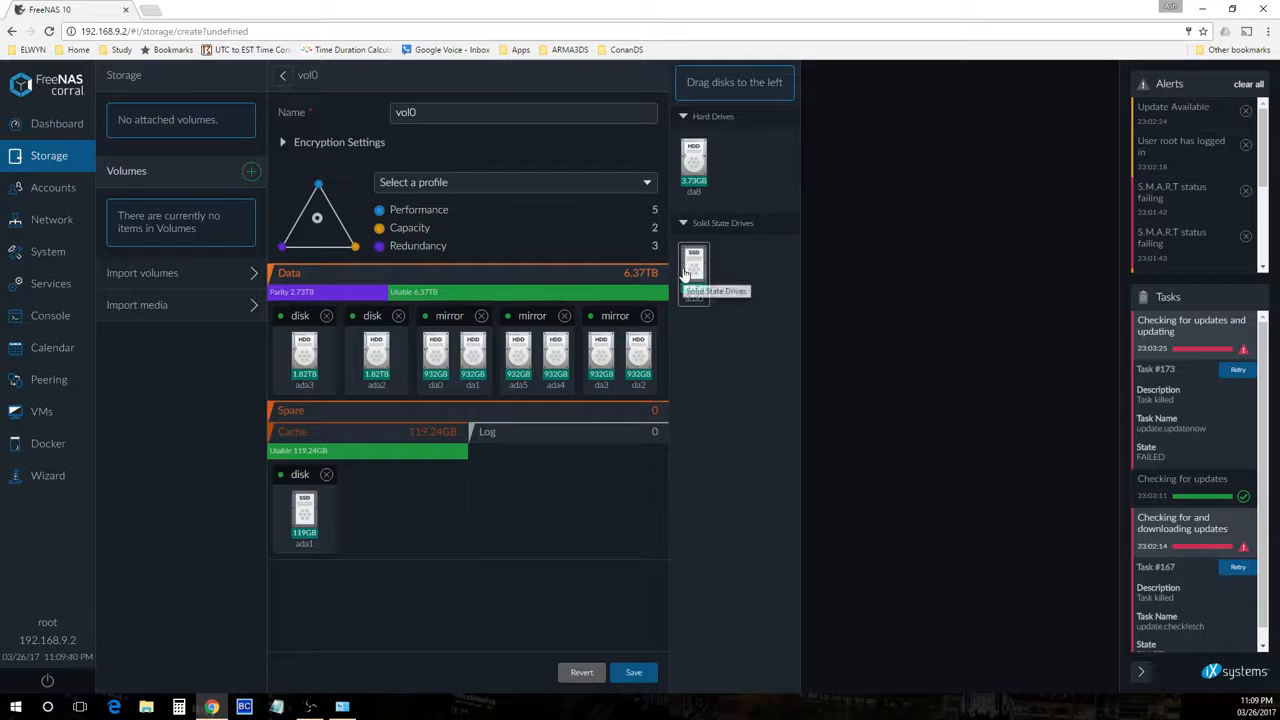
drag(690, 272, 598, 470)
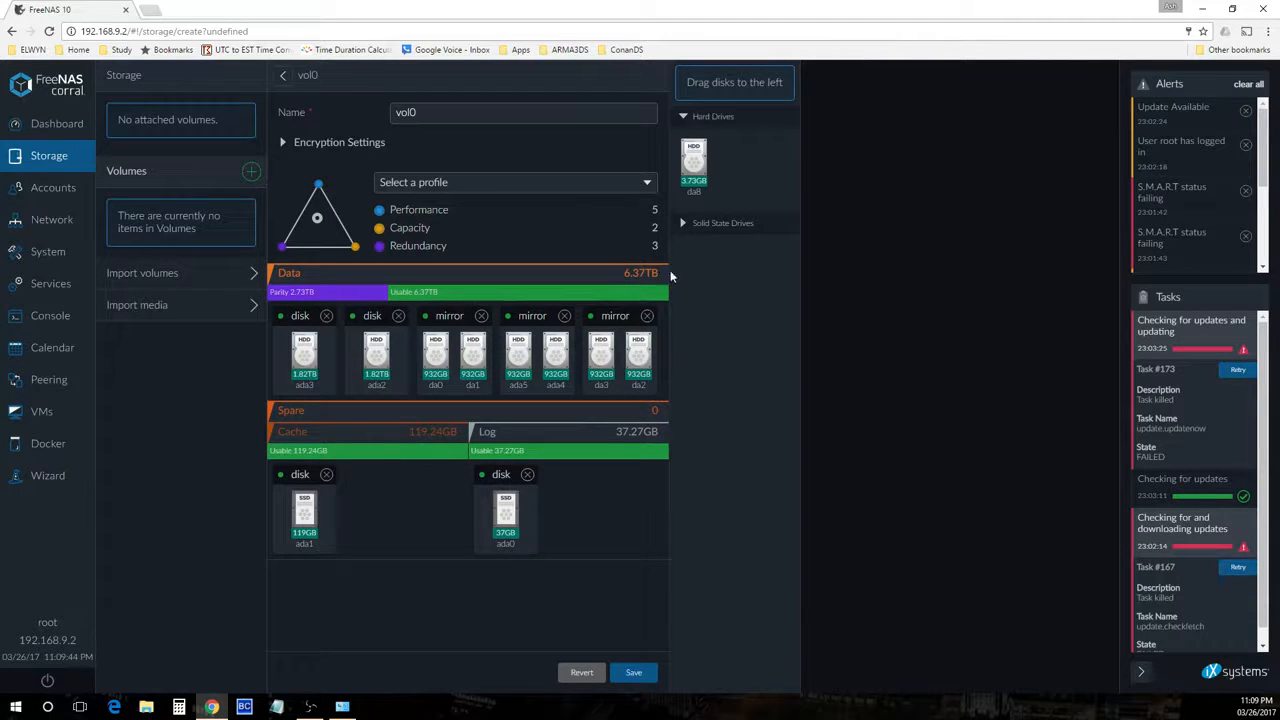
drag(693, 170, 603, 520)
drag(305, 512, 325, 412)
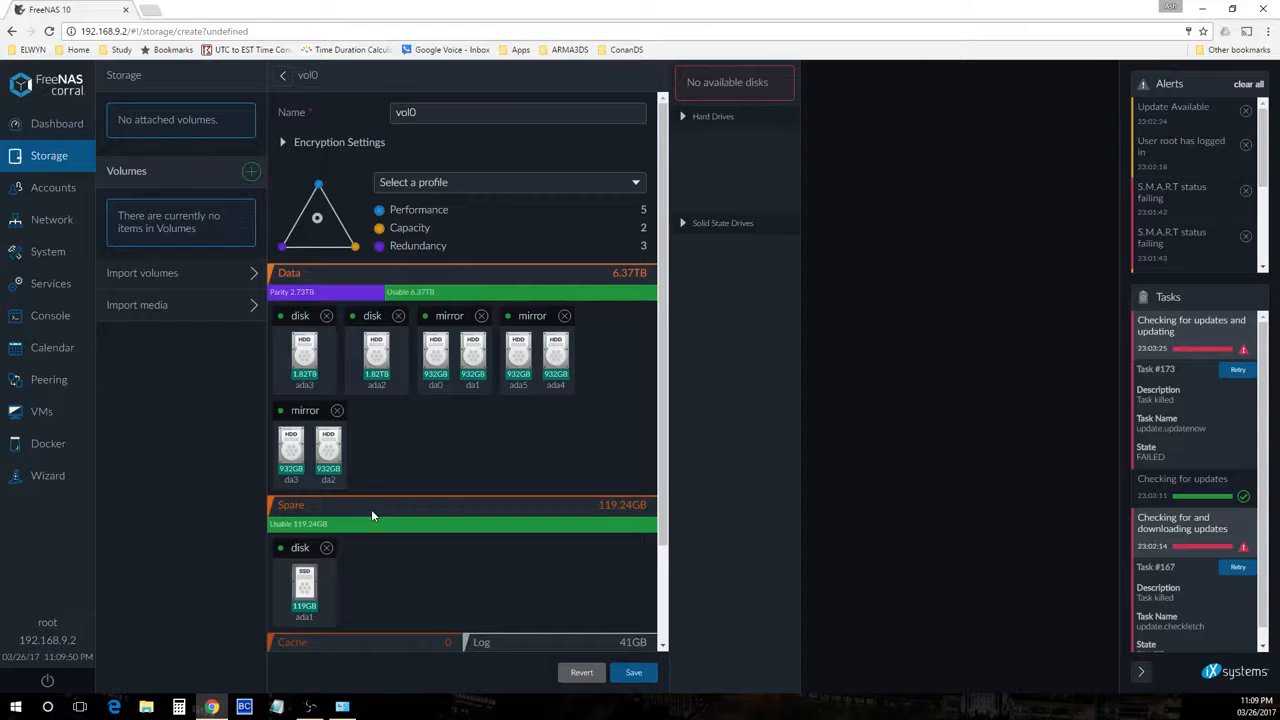
scroll(371, 513, down, 2)
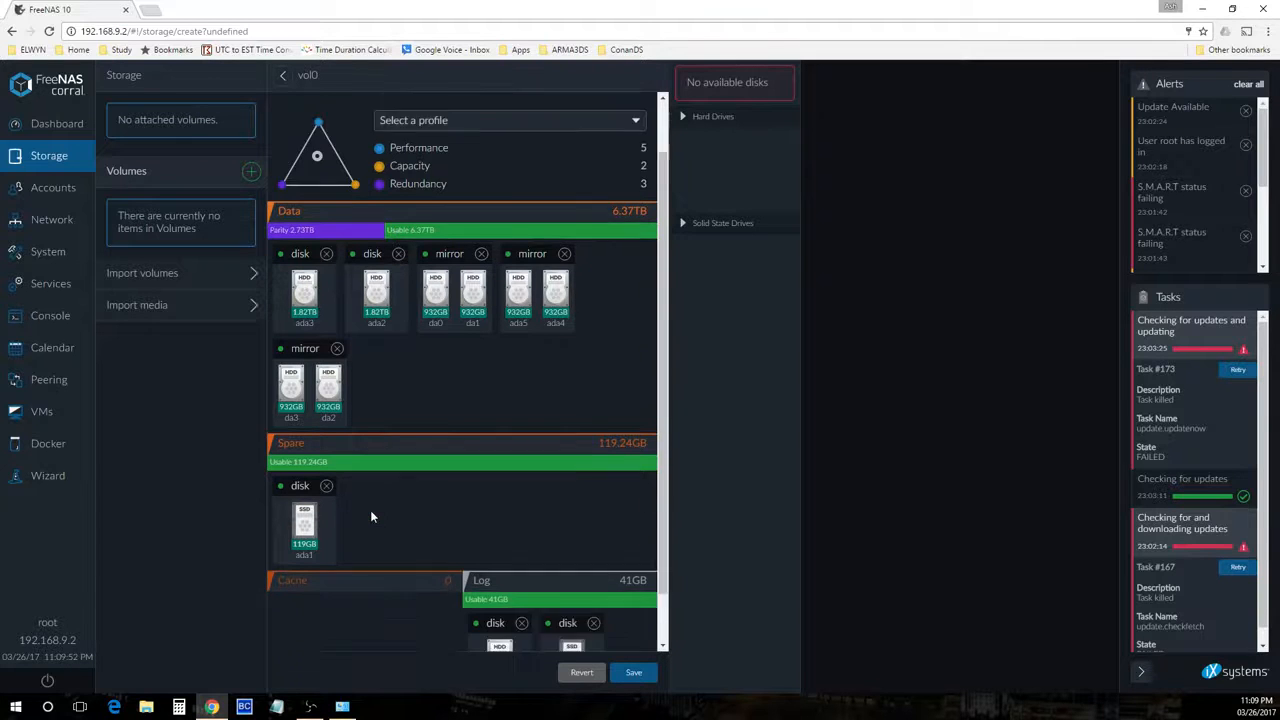
drag(313, 457, 318, 592)
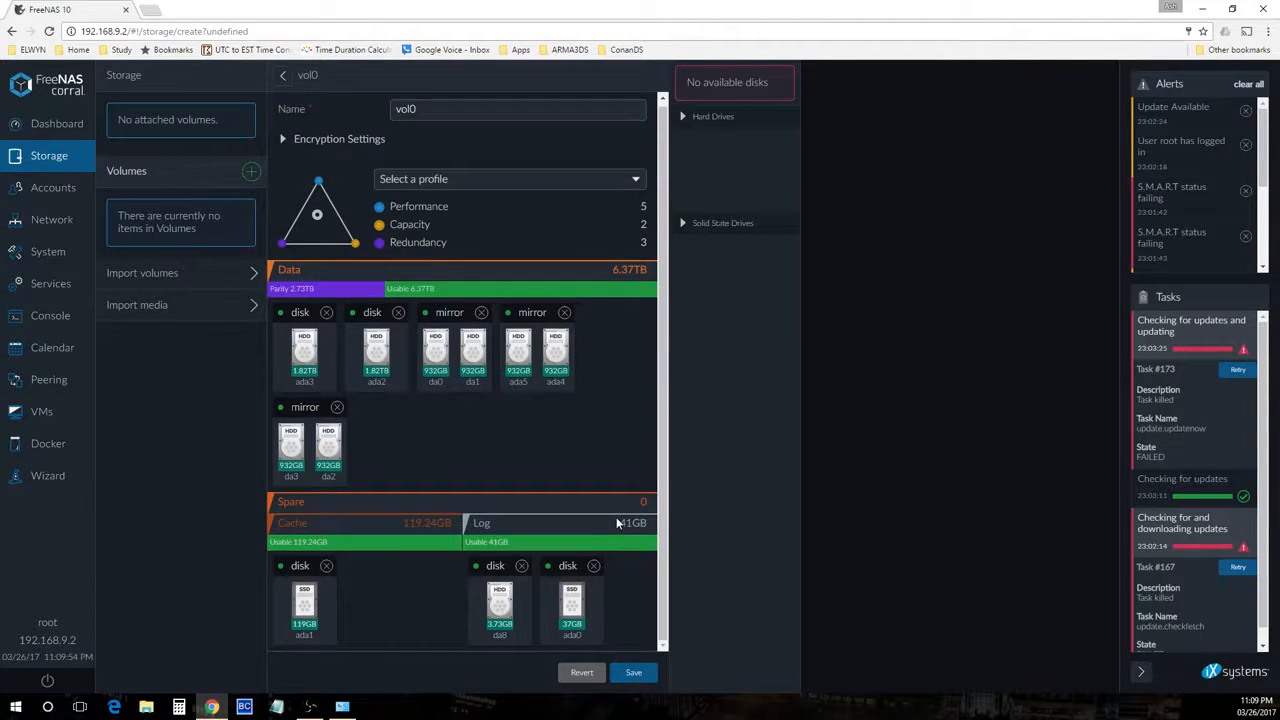
drag(500, 605, 724, 264)
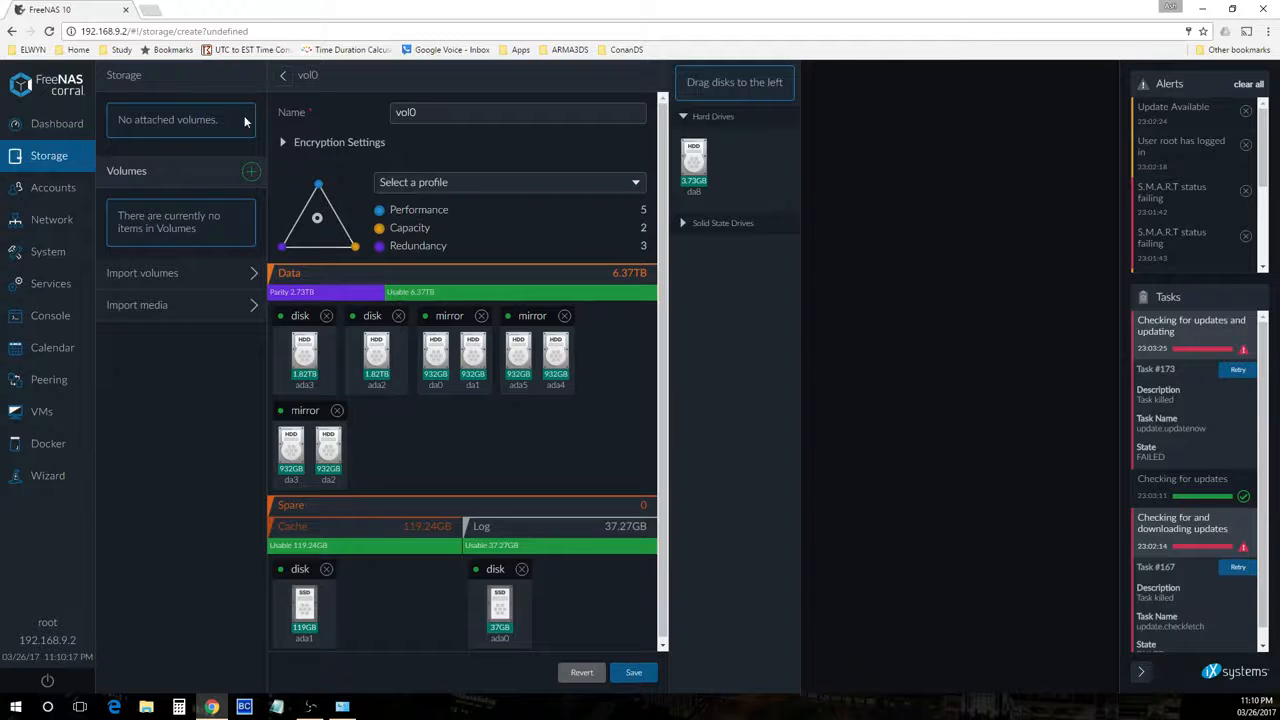
Save the vol0 volume with its current disk layout
click(284, 142)
click(284, 142)
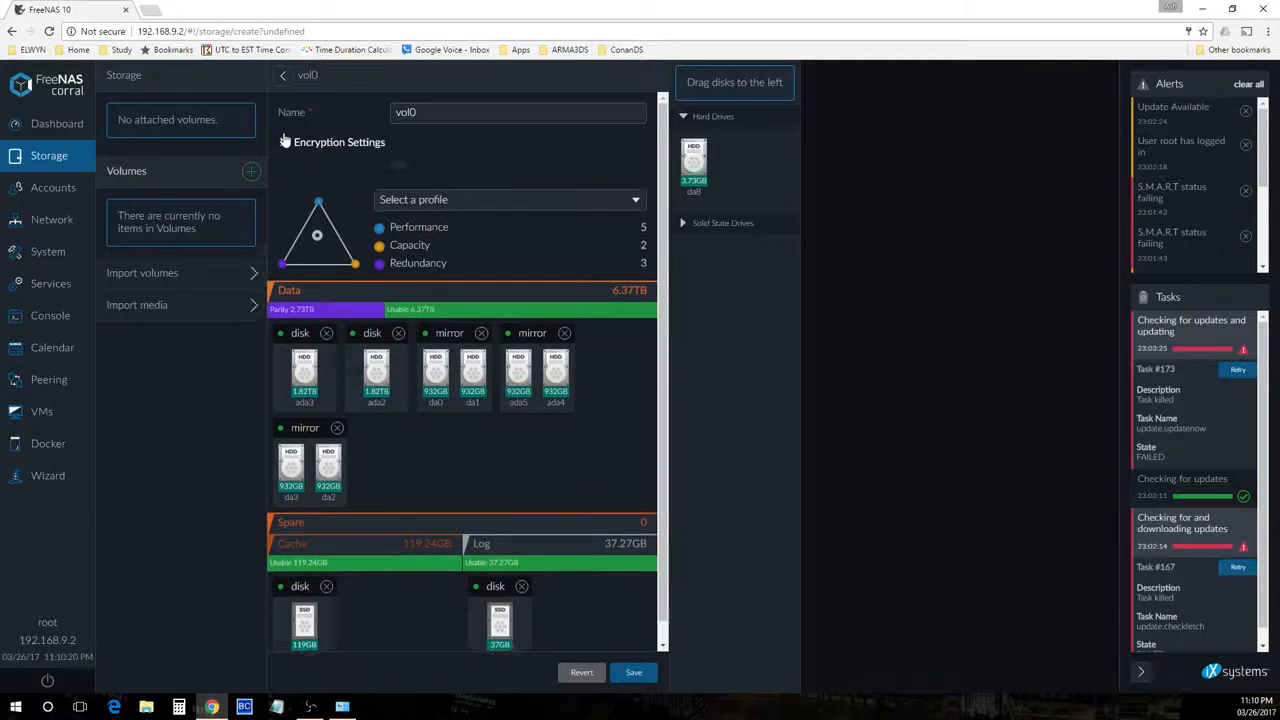
click(636, 676)
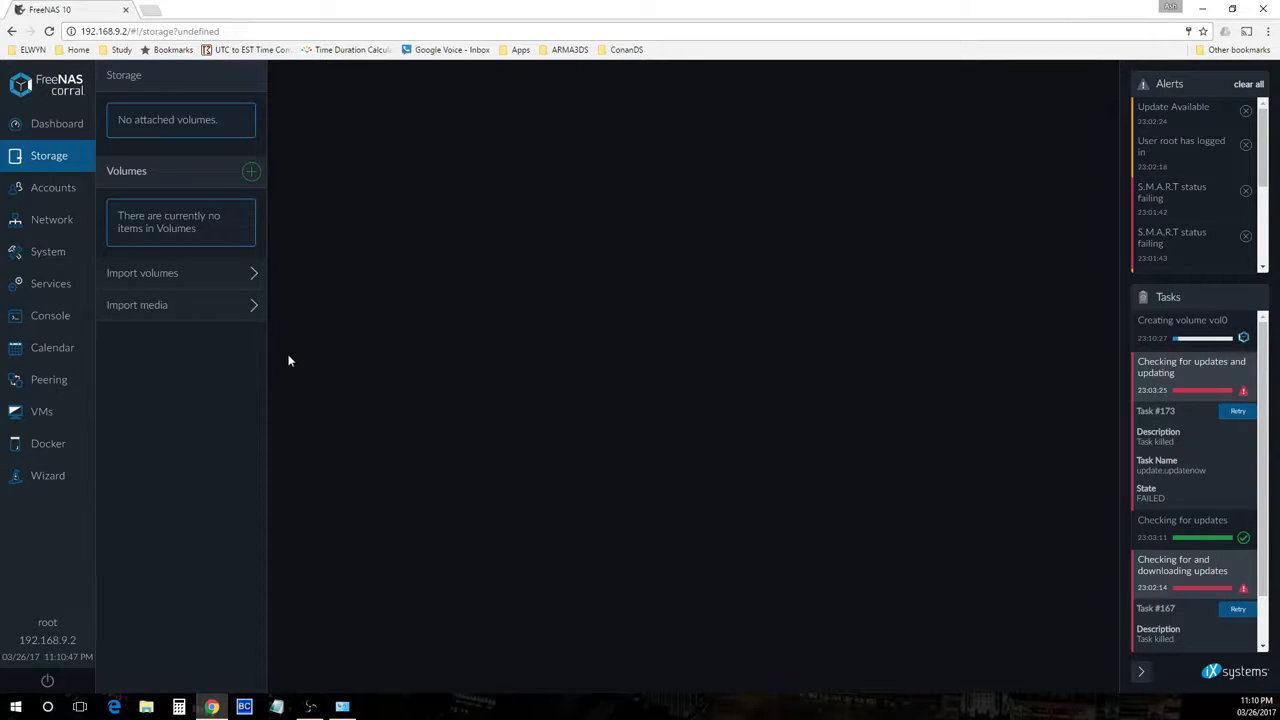
Browse the Accounts, System and Network sections and inspect the 10Gbe1 interface details
click(38, 189)
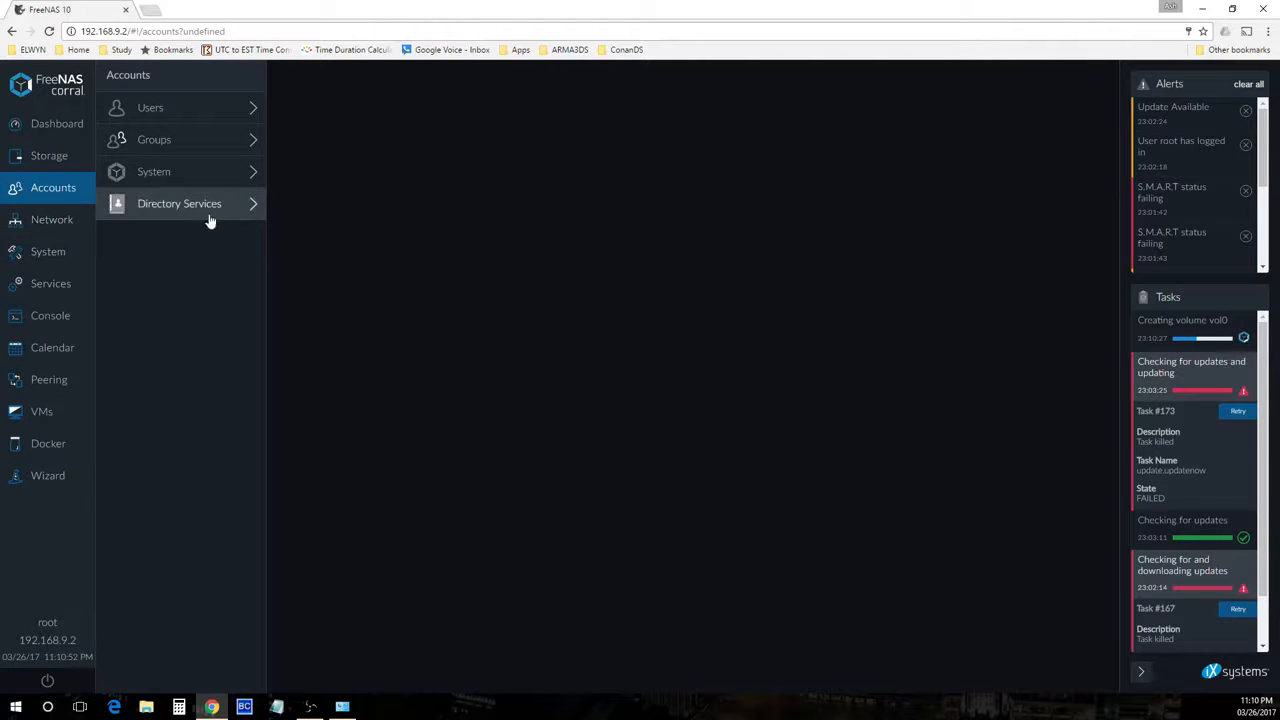
click(32, 224)
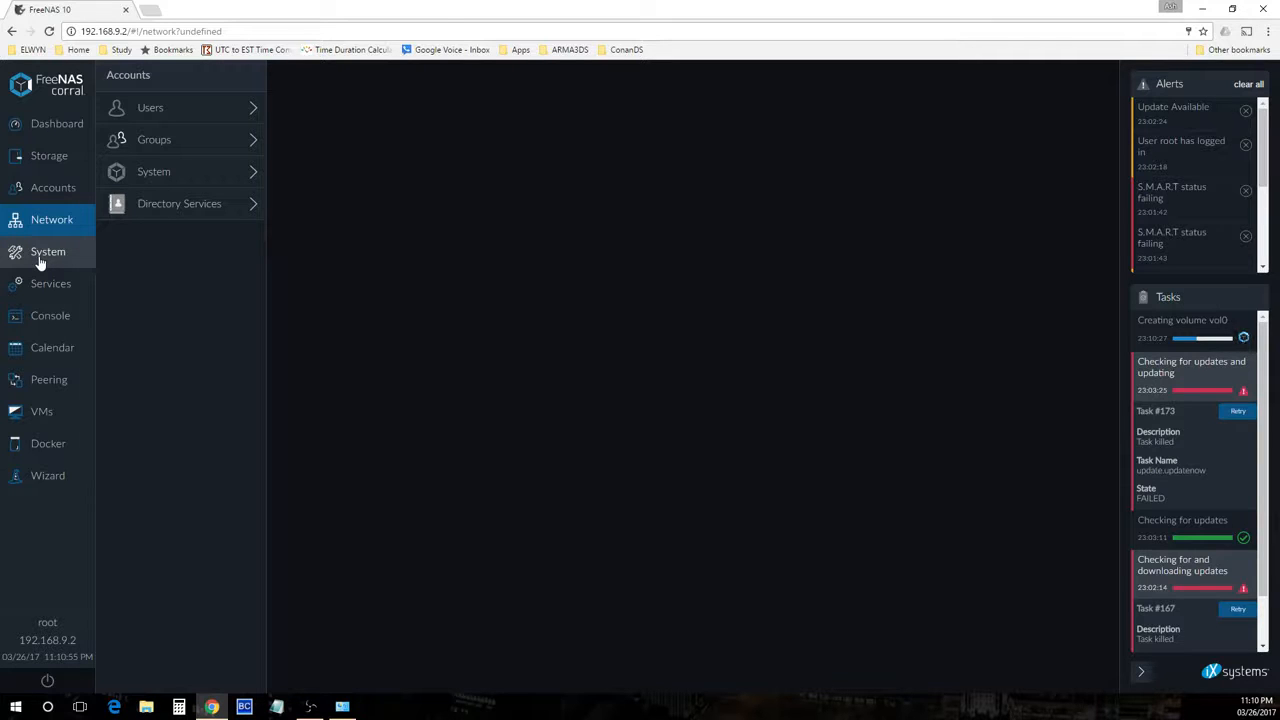
click(40, 262)
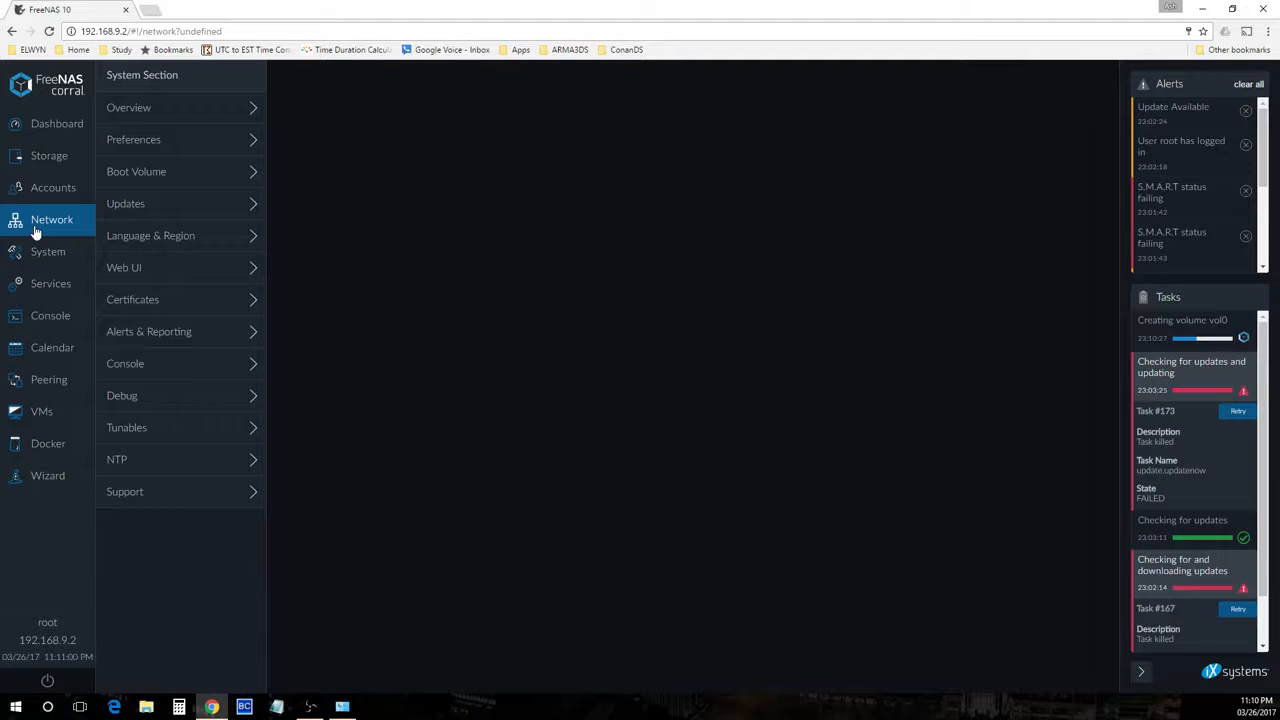
click(35, 228)
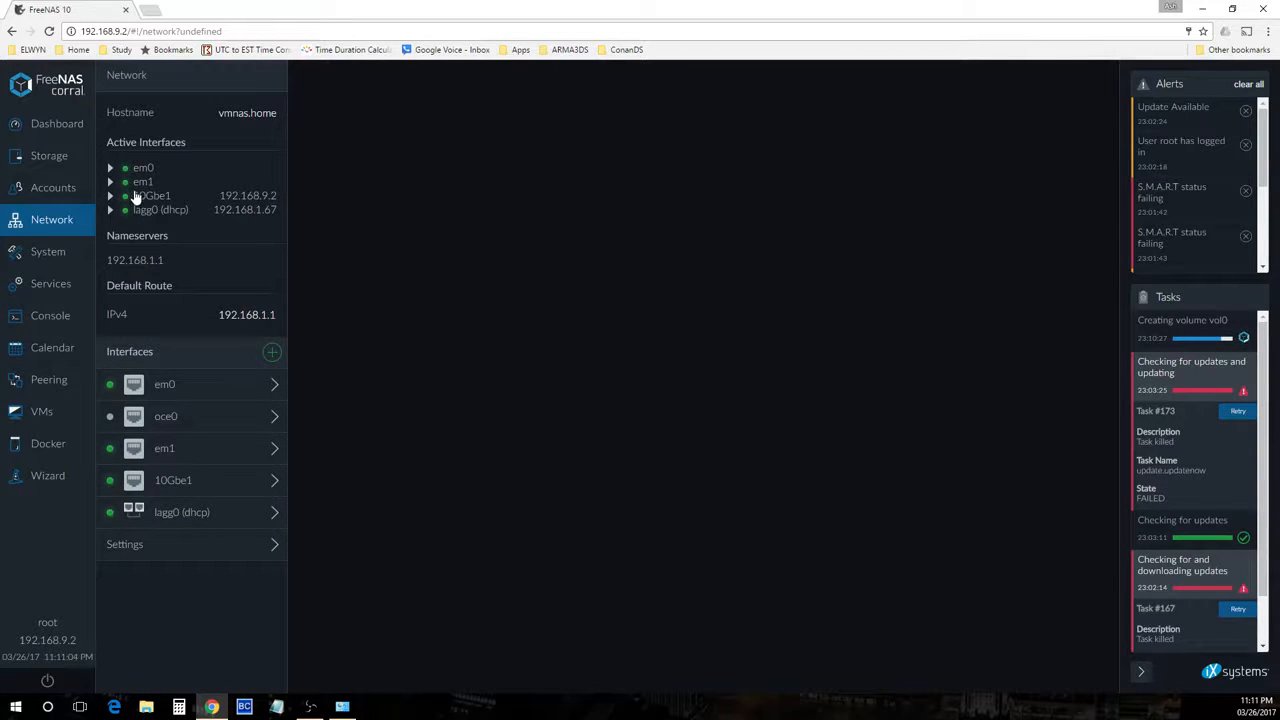
click(146, 197)
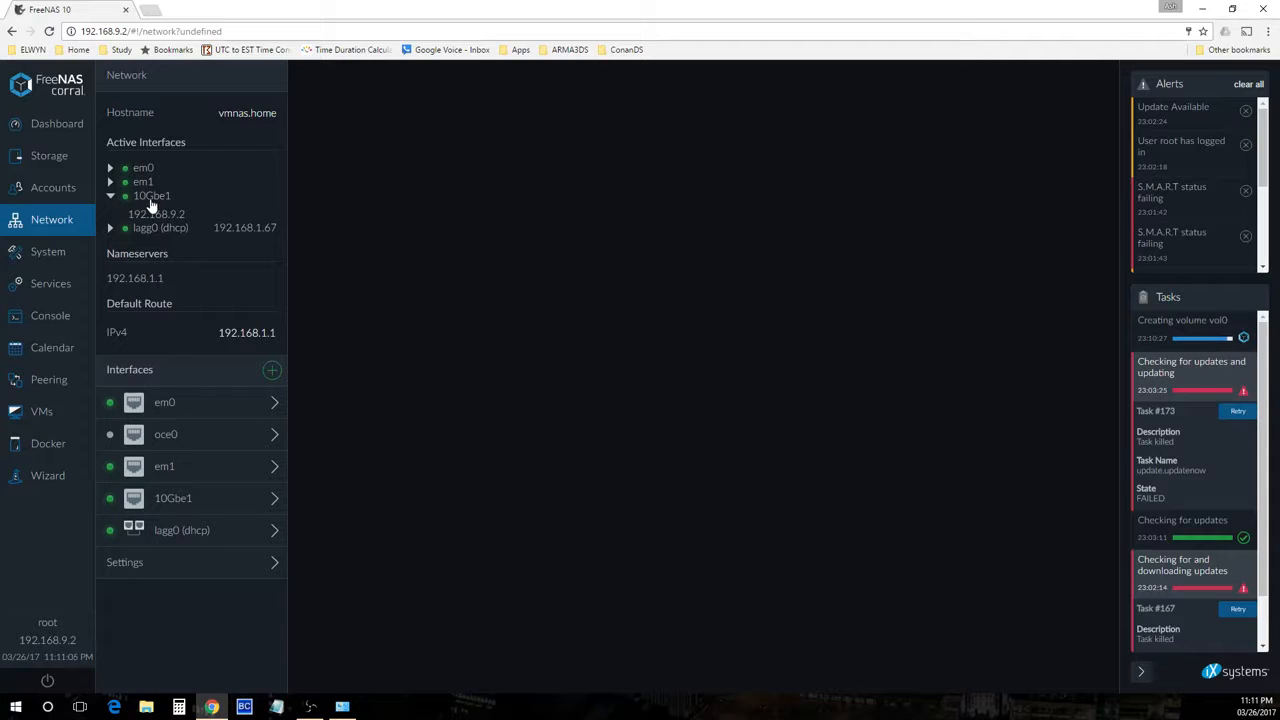
click(146, 198)
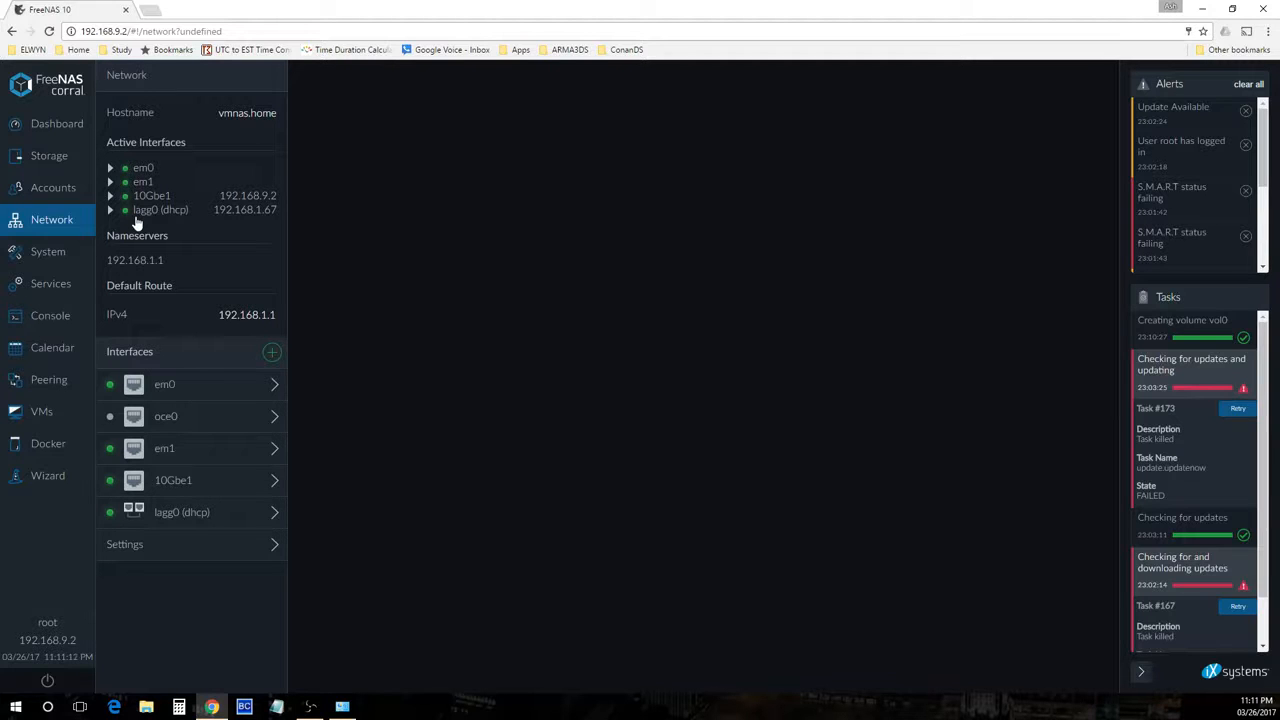
Open vol0's shares and start creating a new SMB share
click(49, 158)
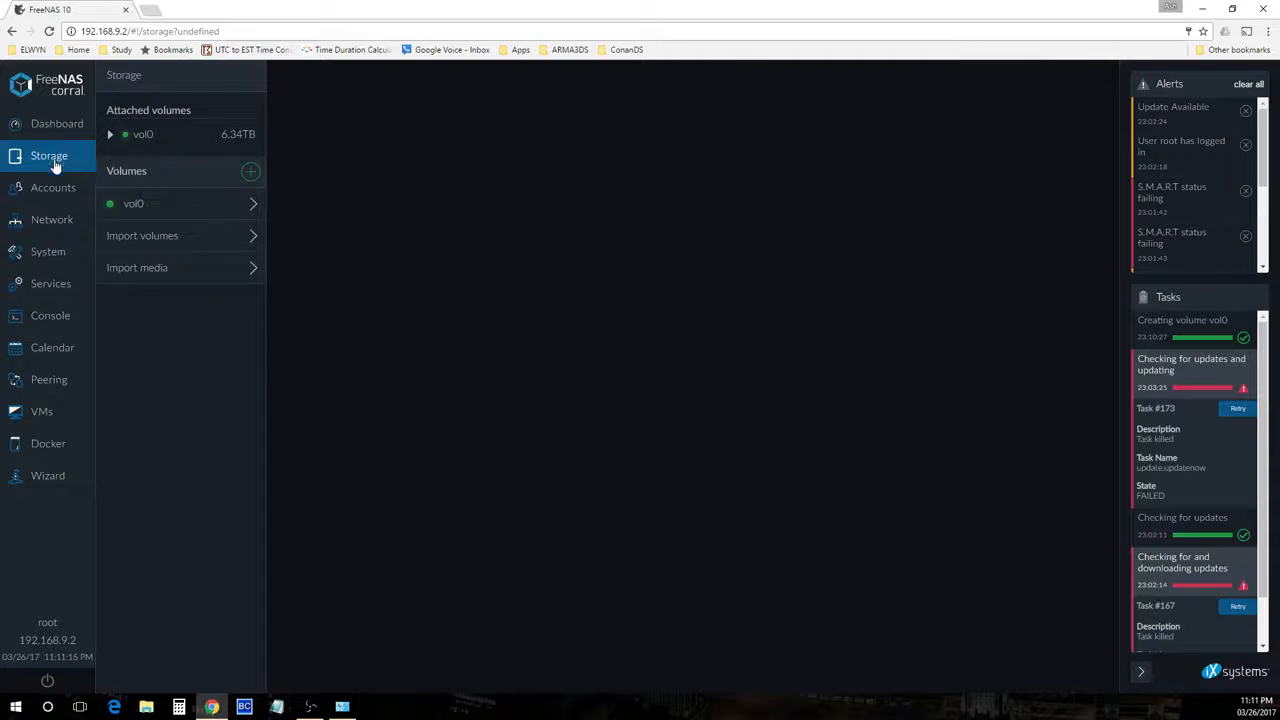
click(128, 203)
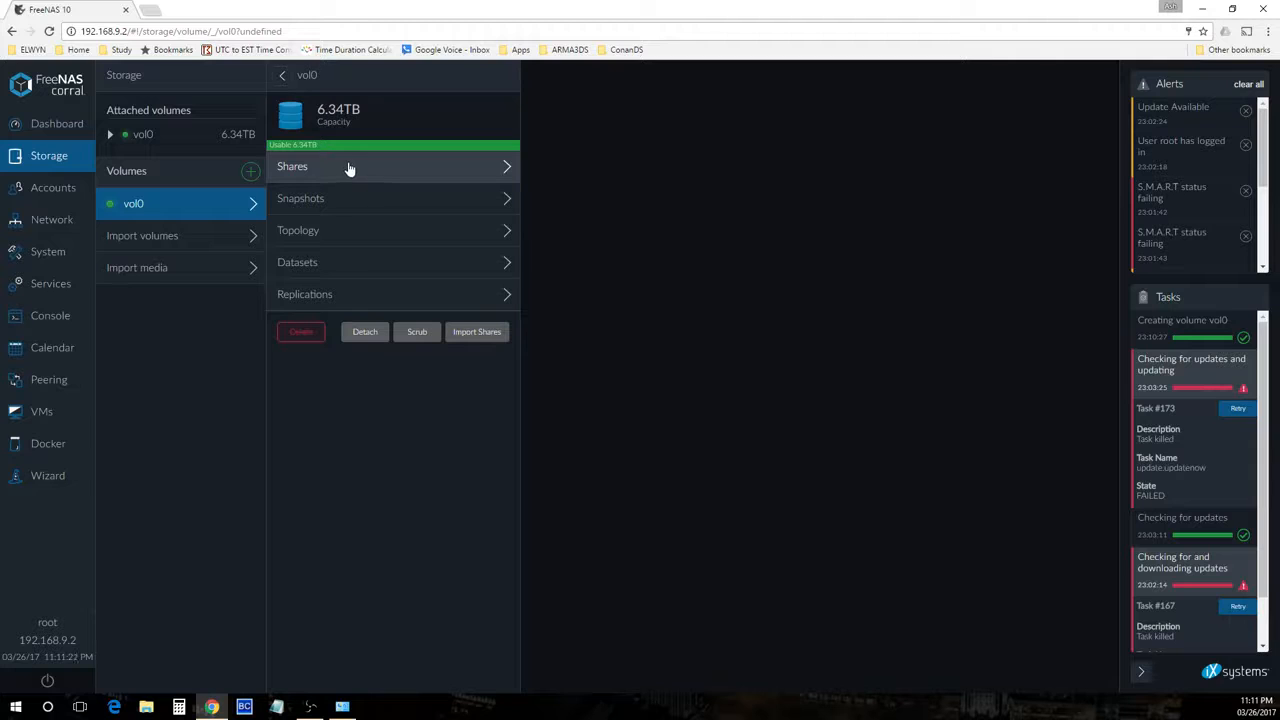
click(347, 169)
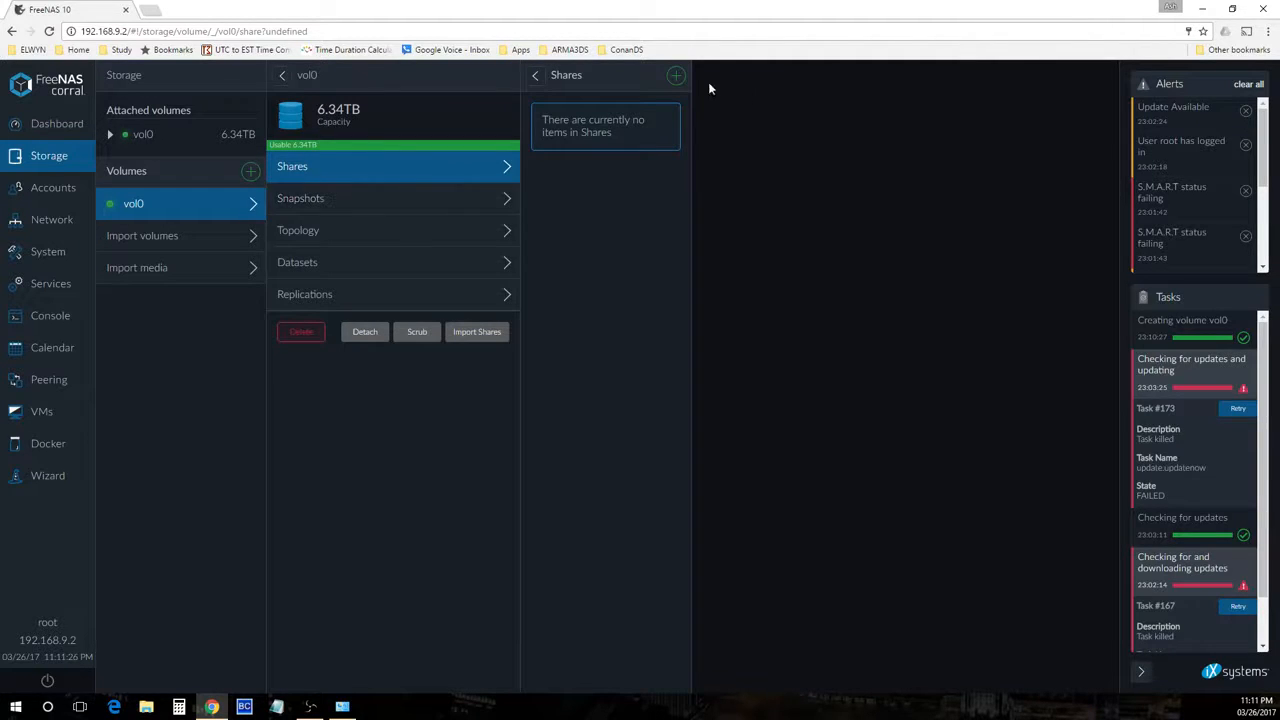
click(676, 75)
click(745, 150)
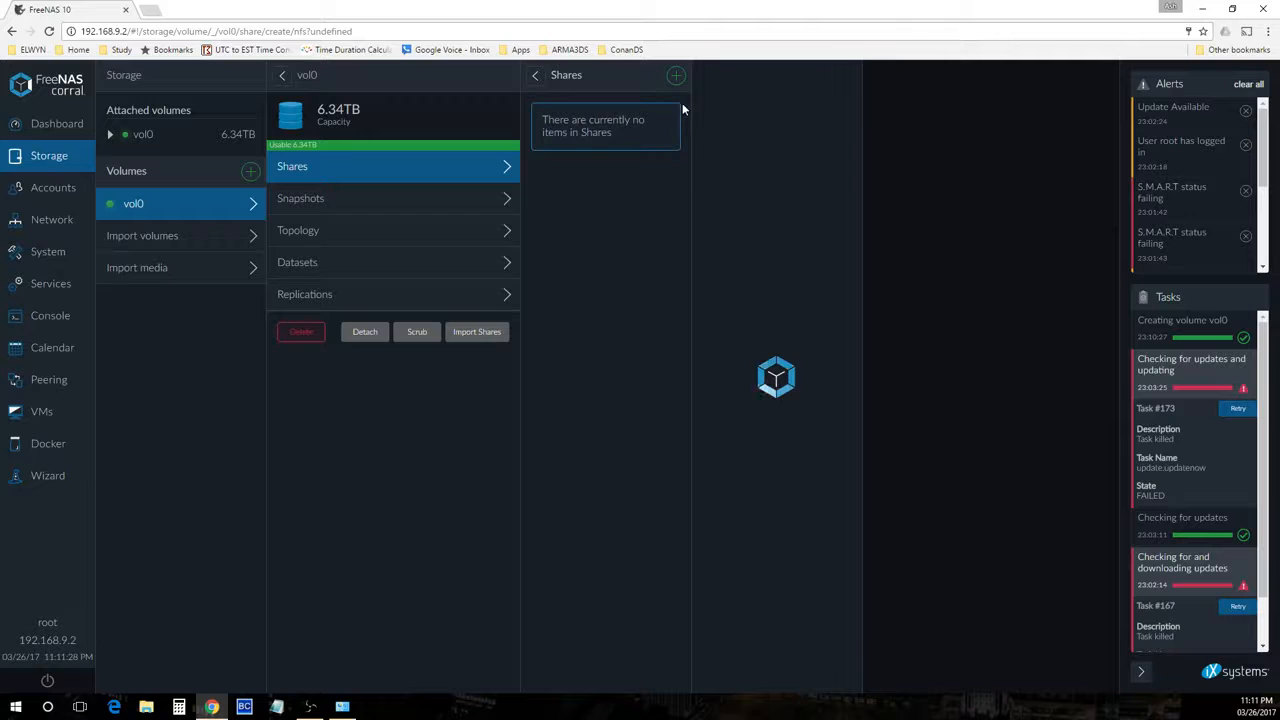
click(676, 76)
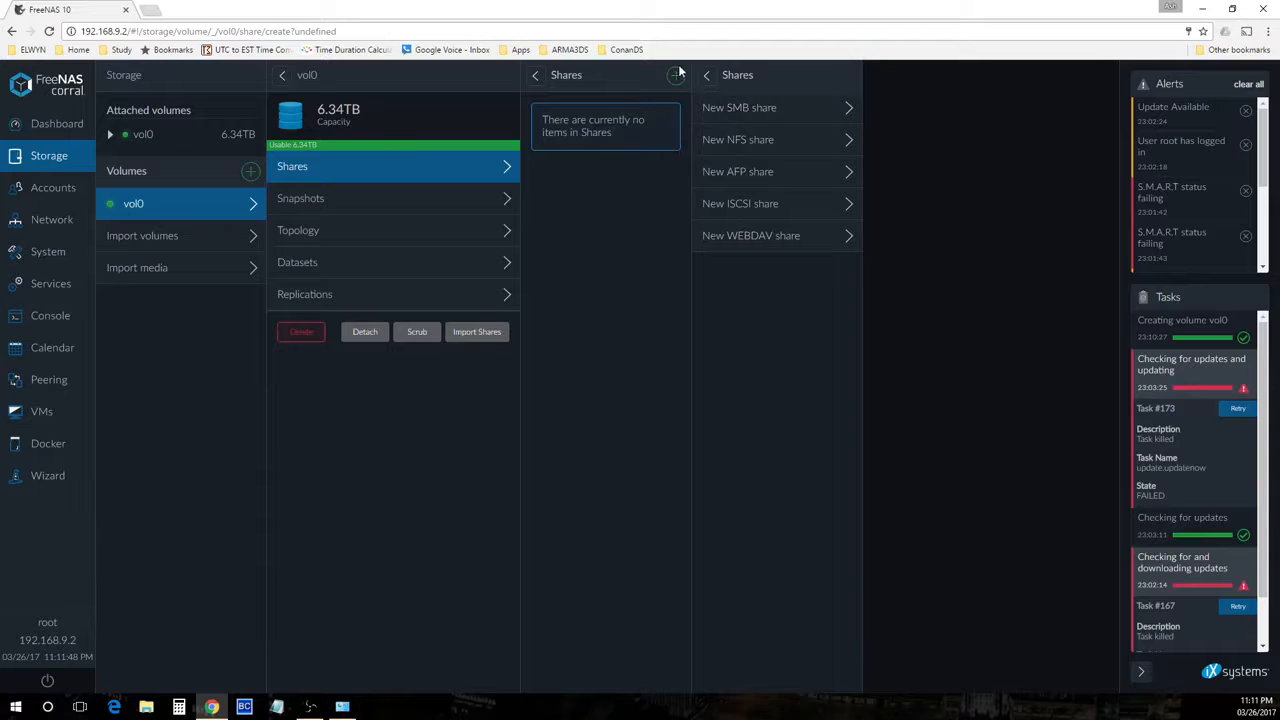
click(766, 118)
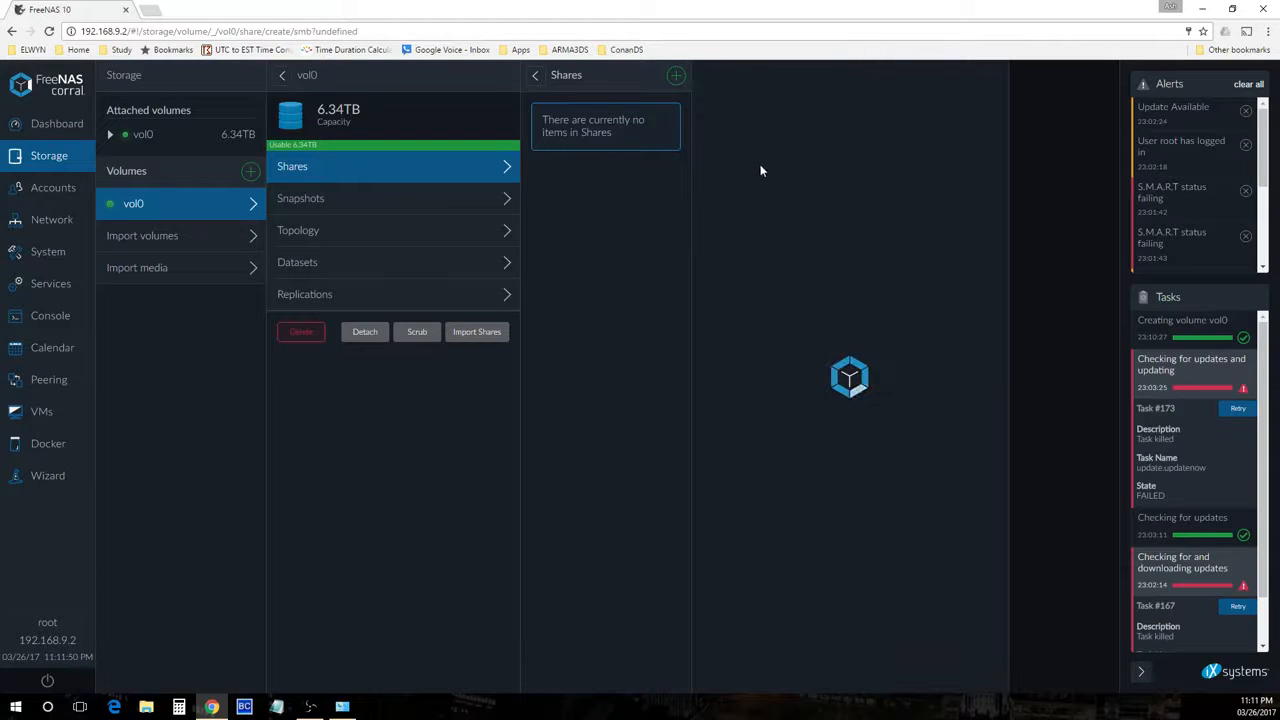
Name the SMB share backup and allow guest access
click(829, 260)
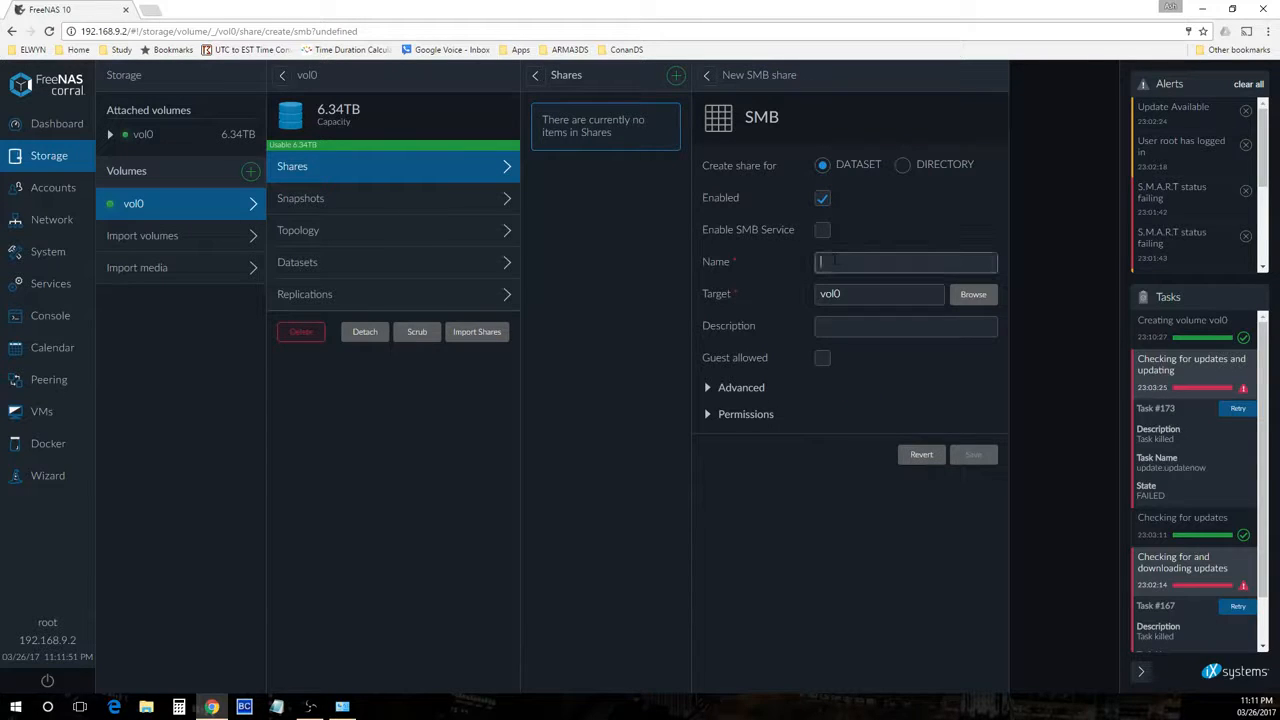
text(backup)
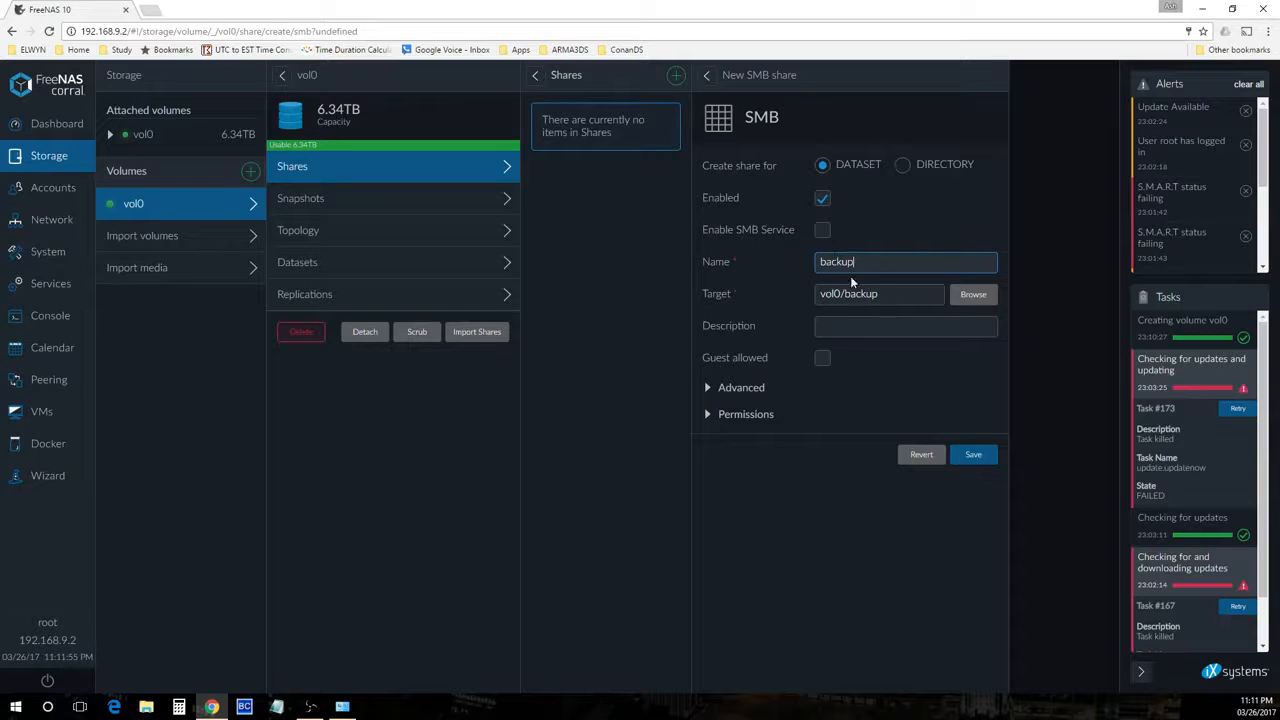
click(822, 358)
Review the share's Advanced and Permissions sections
click(708, 389)
click(708, 389)
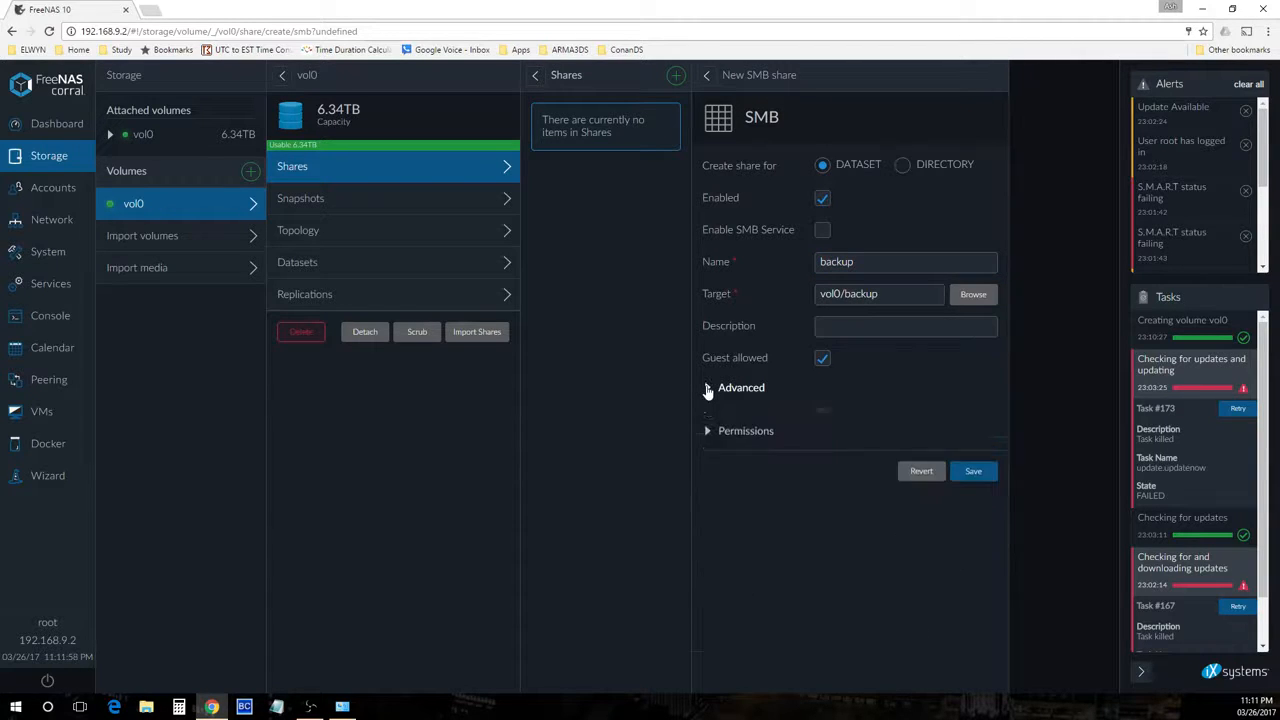
click(707, 415)
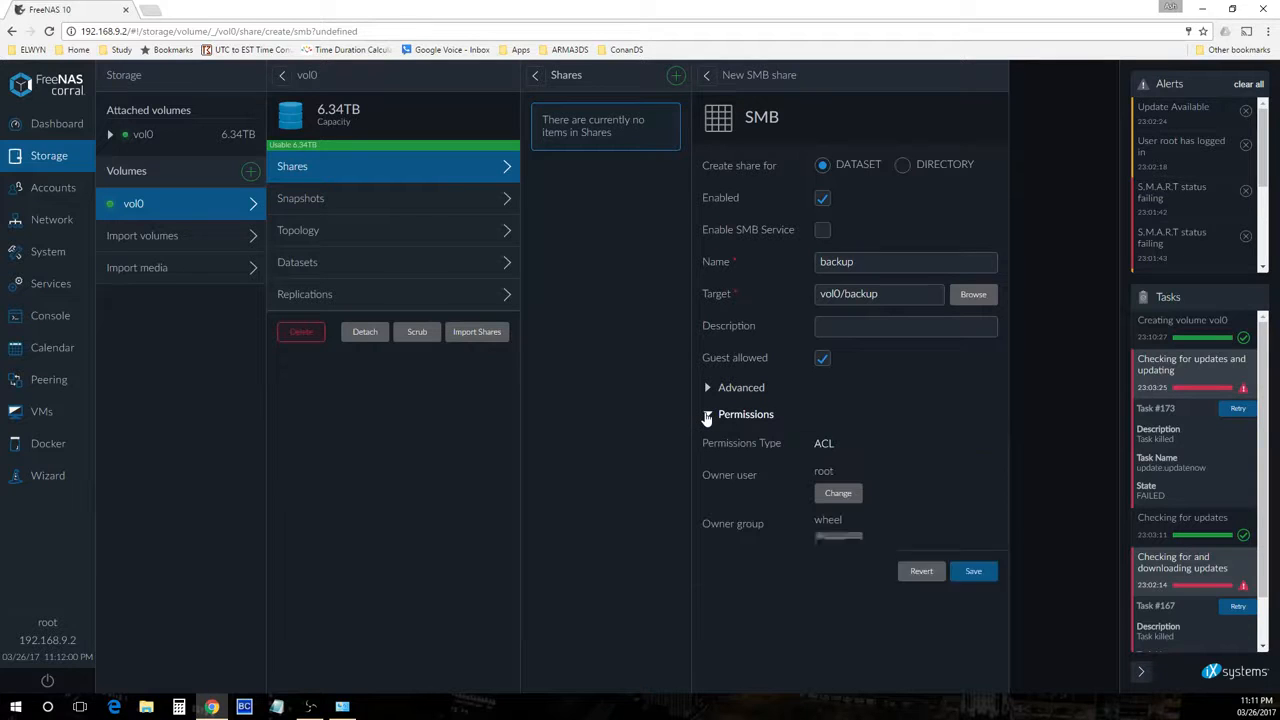
click(707, 414)
click(708, 387)
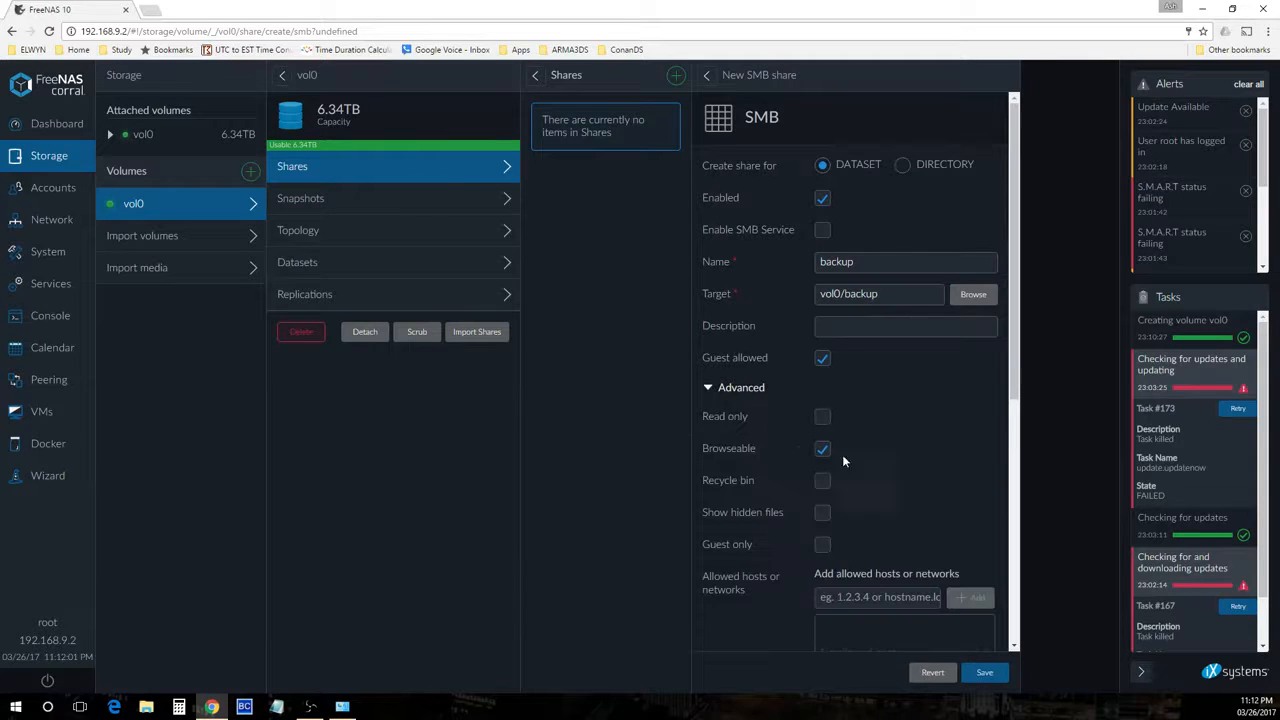
click(708, 388)
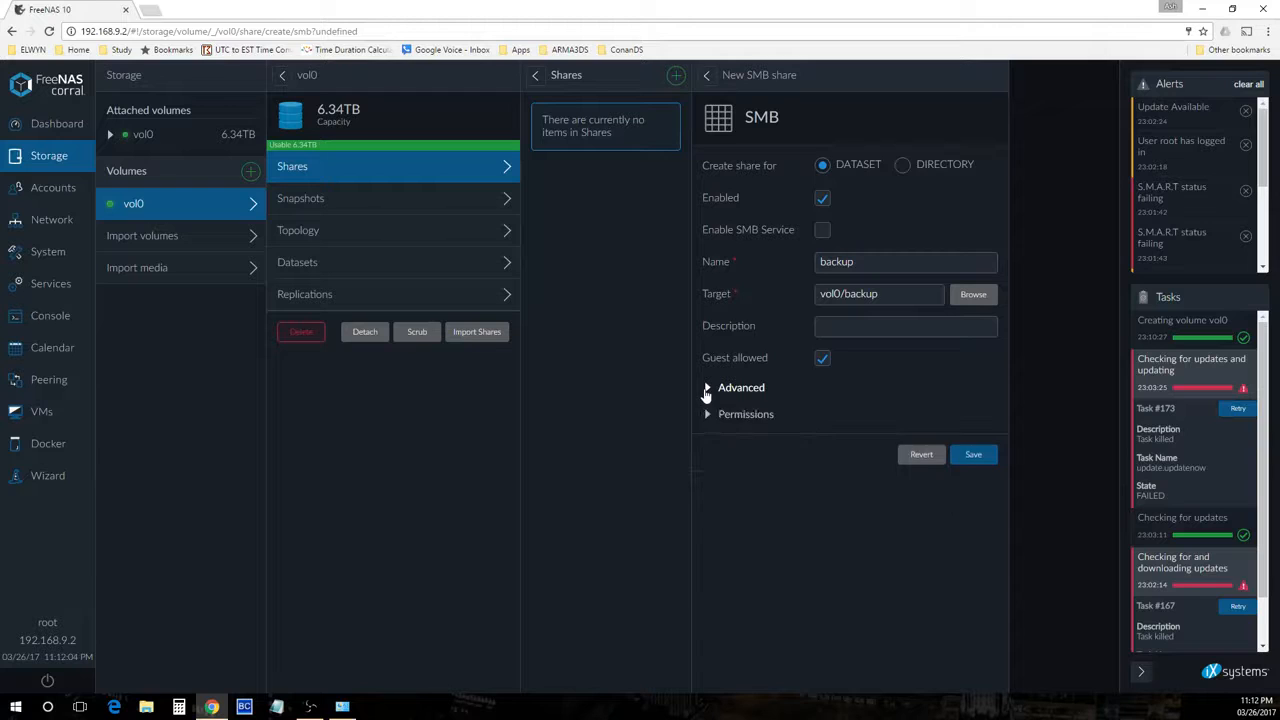
click(710, 415)
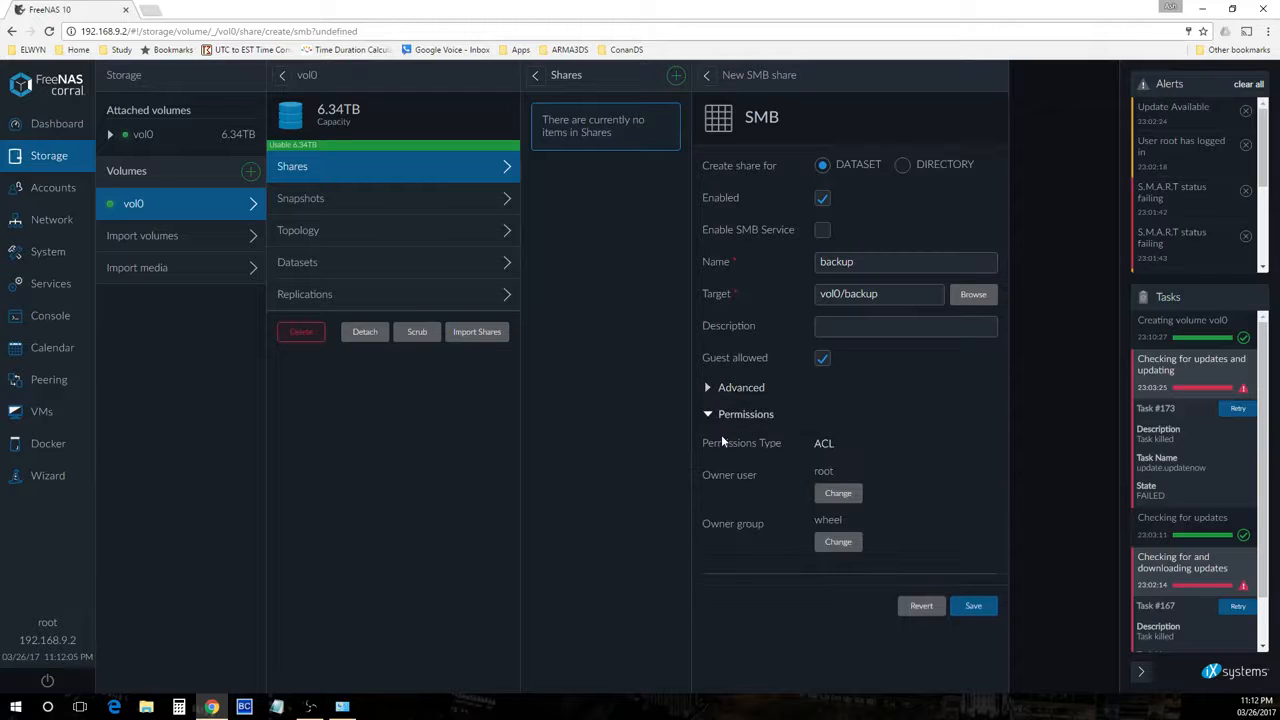
Change the share's owner user to nobody
click(838, 493)
text(nob)
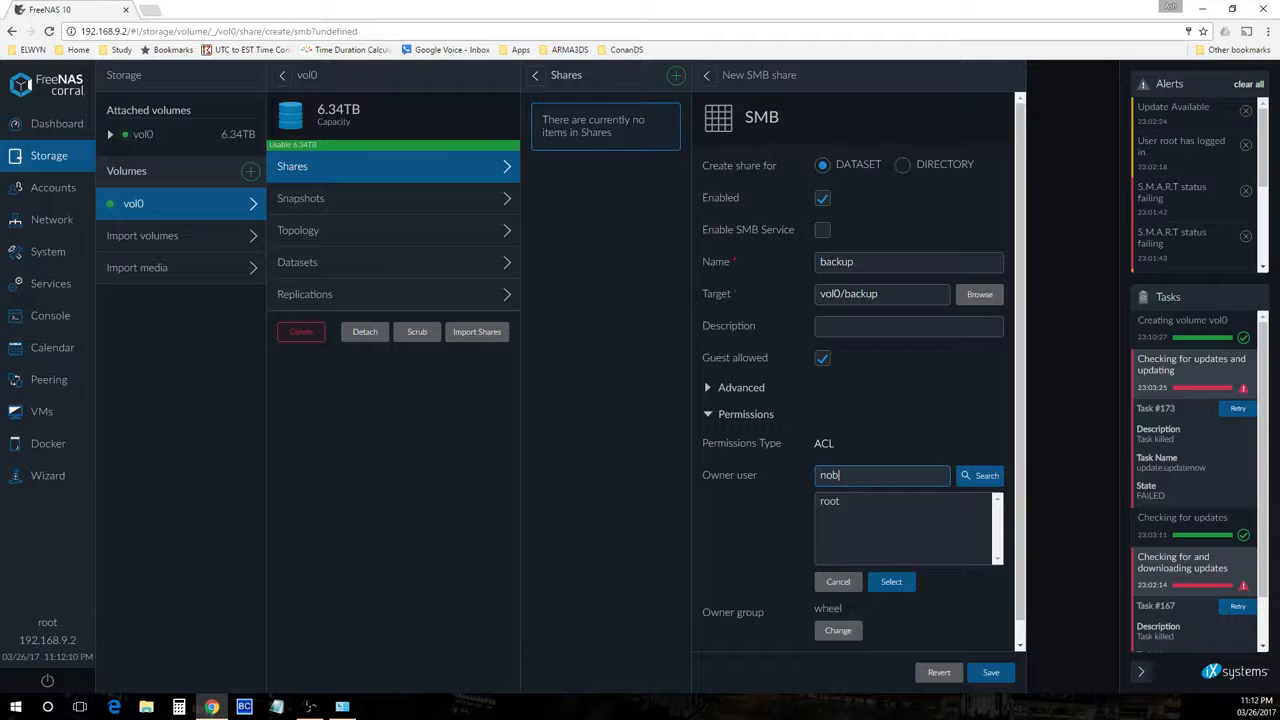
click(986, 478)
click(835, 502)
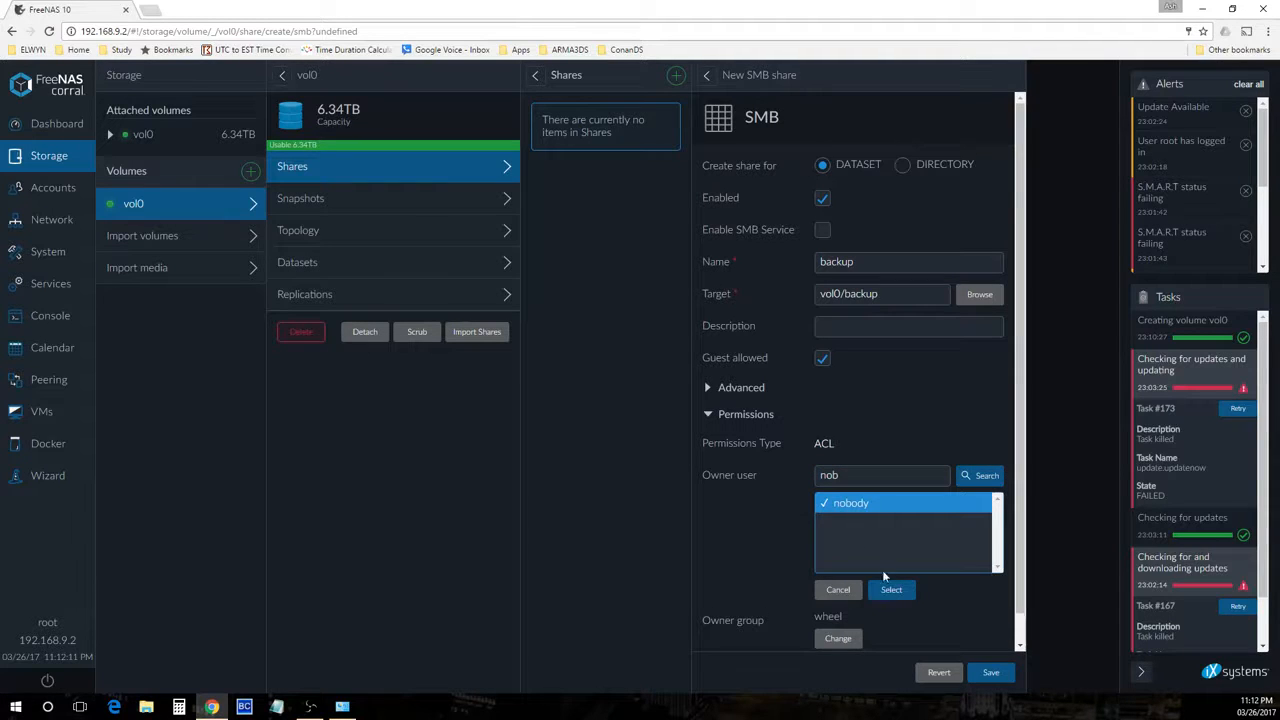
click(905, 593)
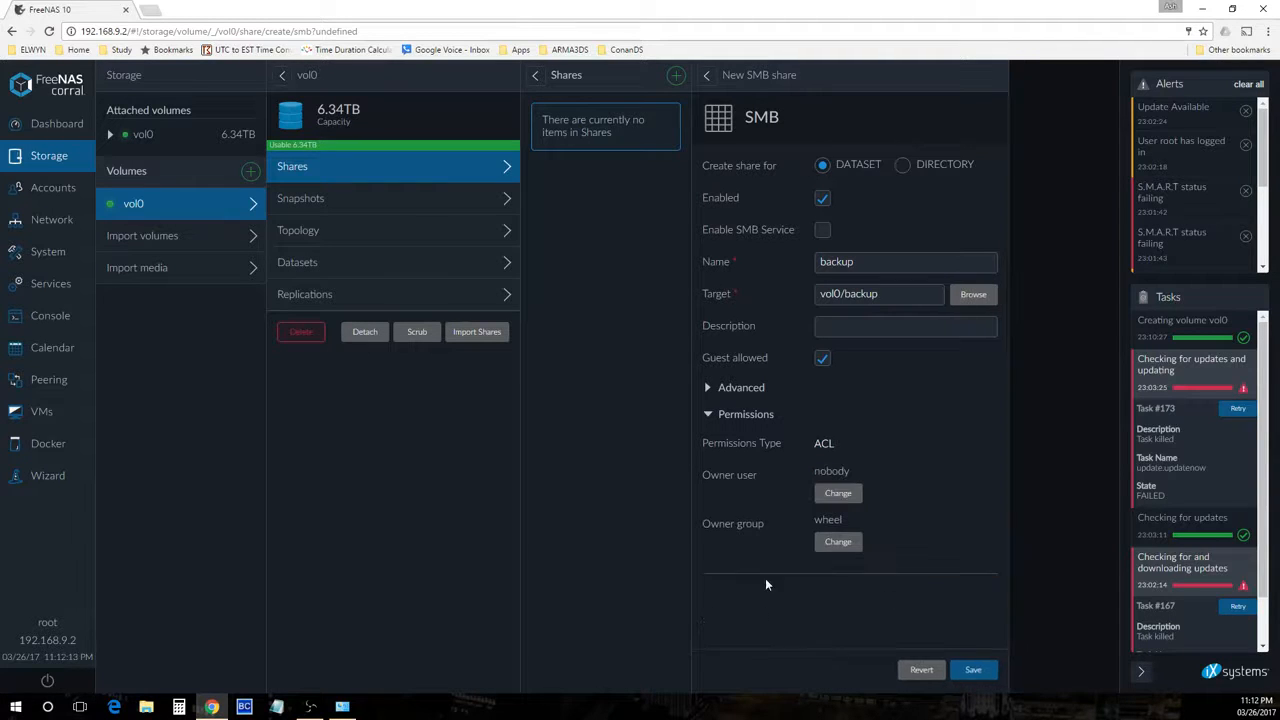
Set the share's owner group to nogroup and save the new SMB share
click(839, 543)
text(nog)
click(978, 524)
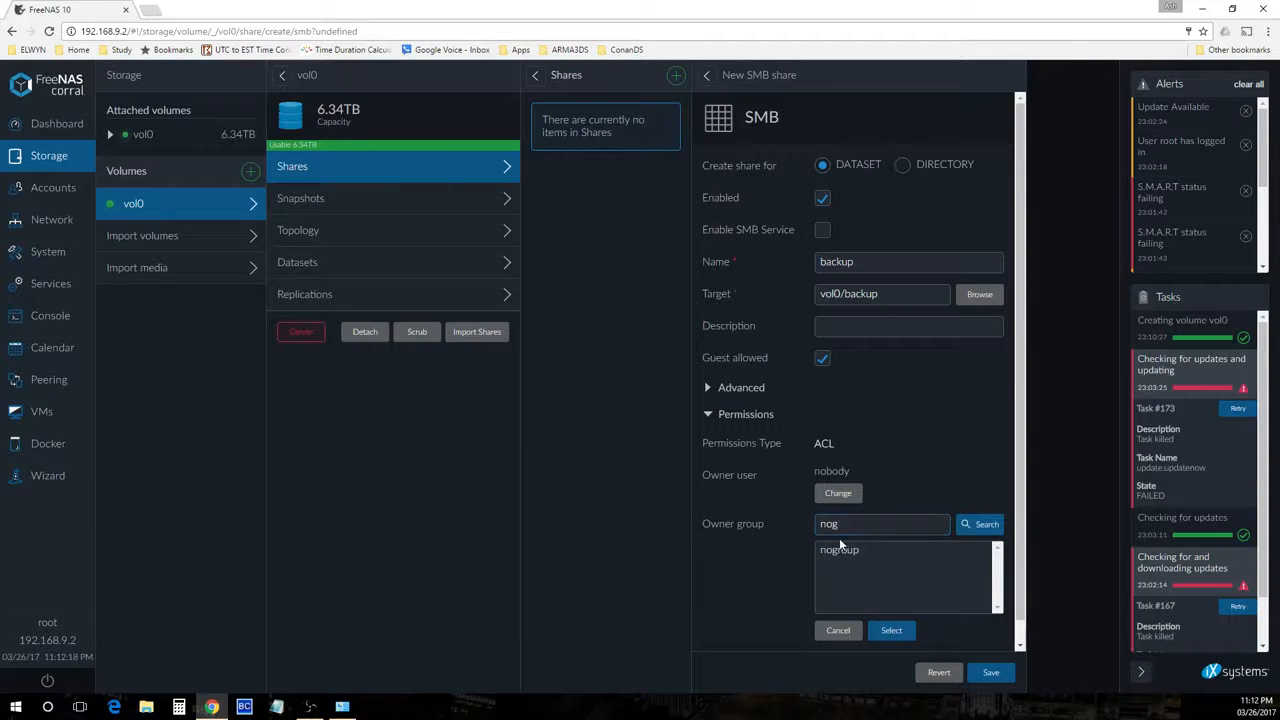
click(848, 551)
click(890, 640)
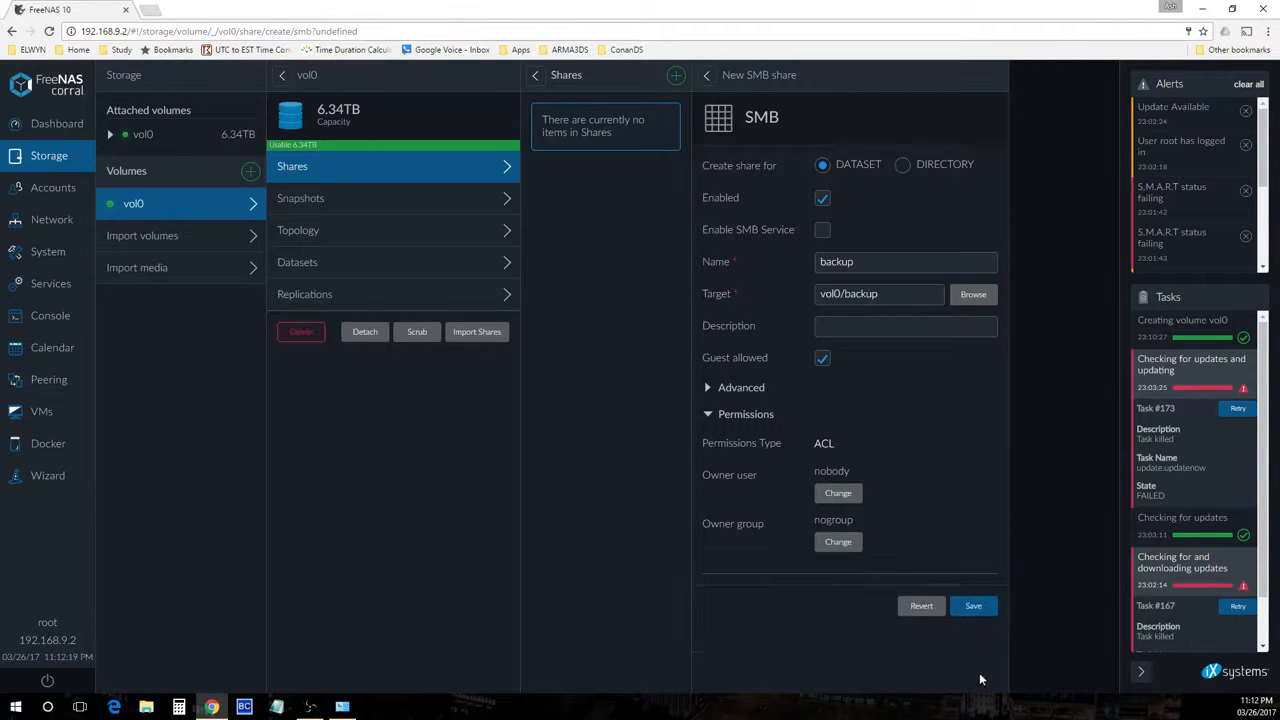
click(970, 606)
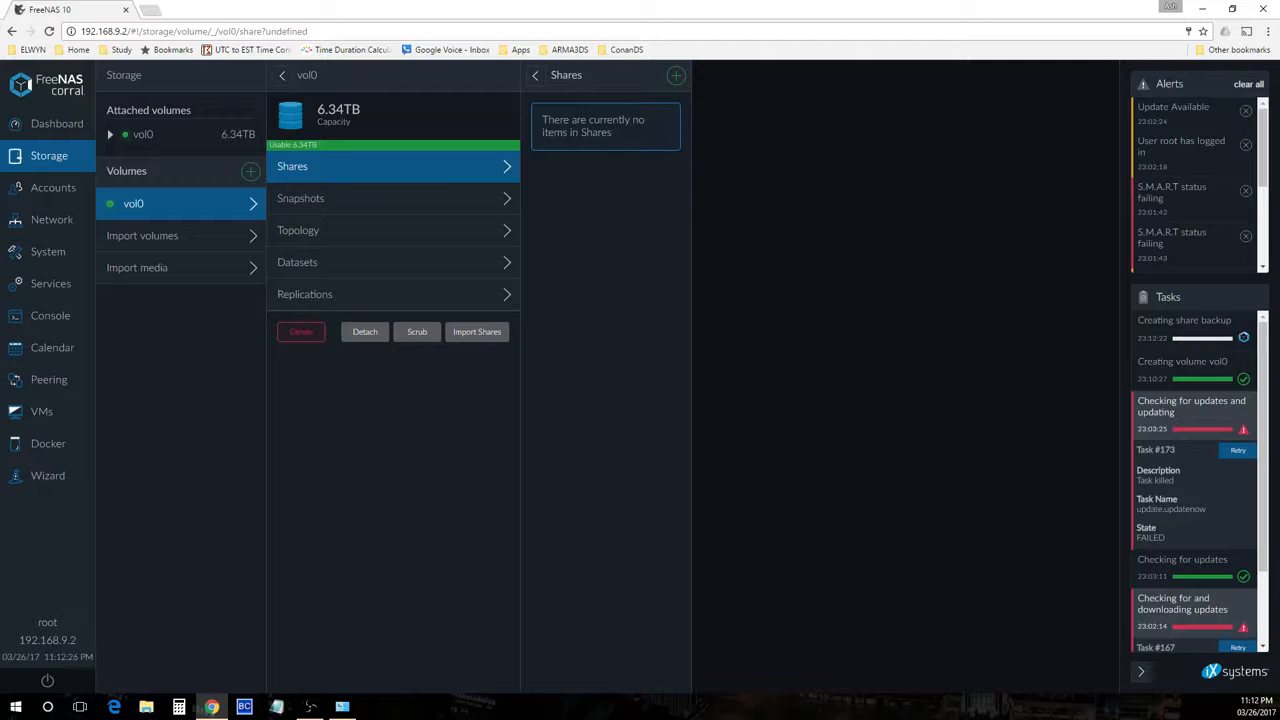
Enable the SMB sharing service and save its configuration
key(super+e)
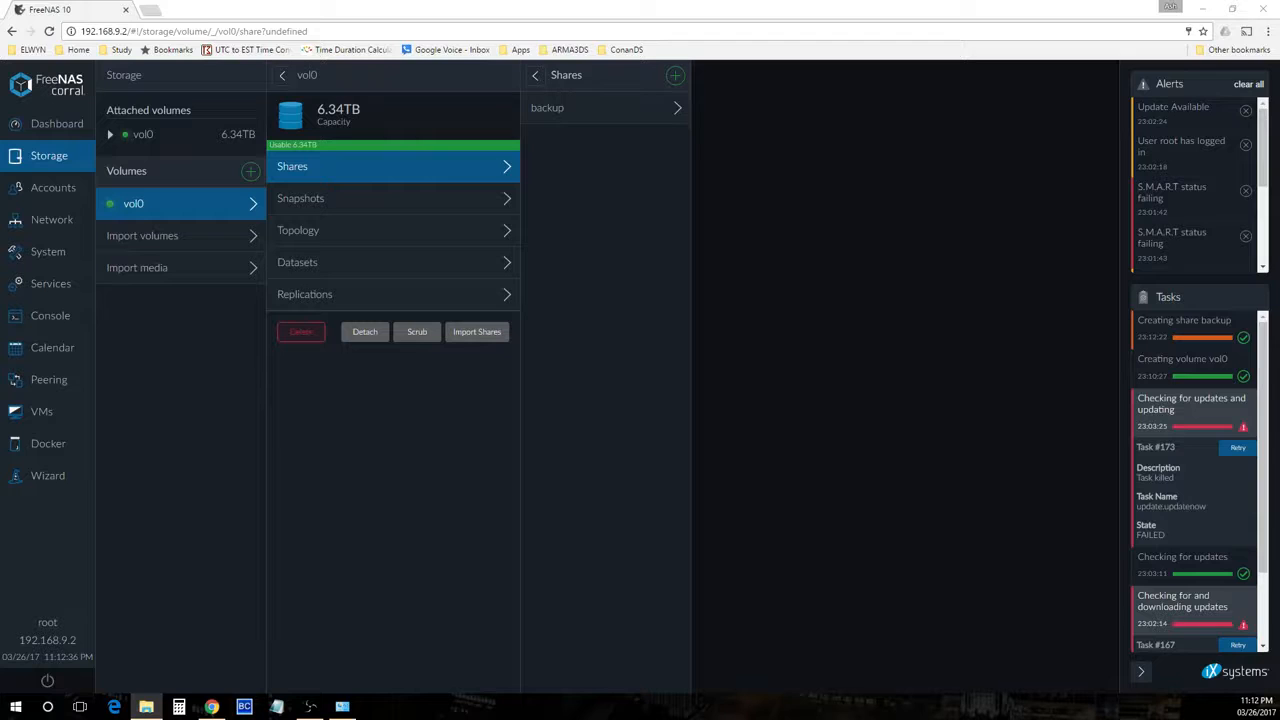
click(1160, 328)
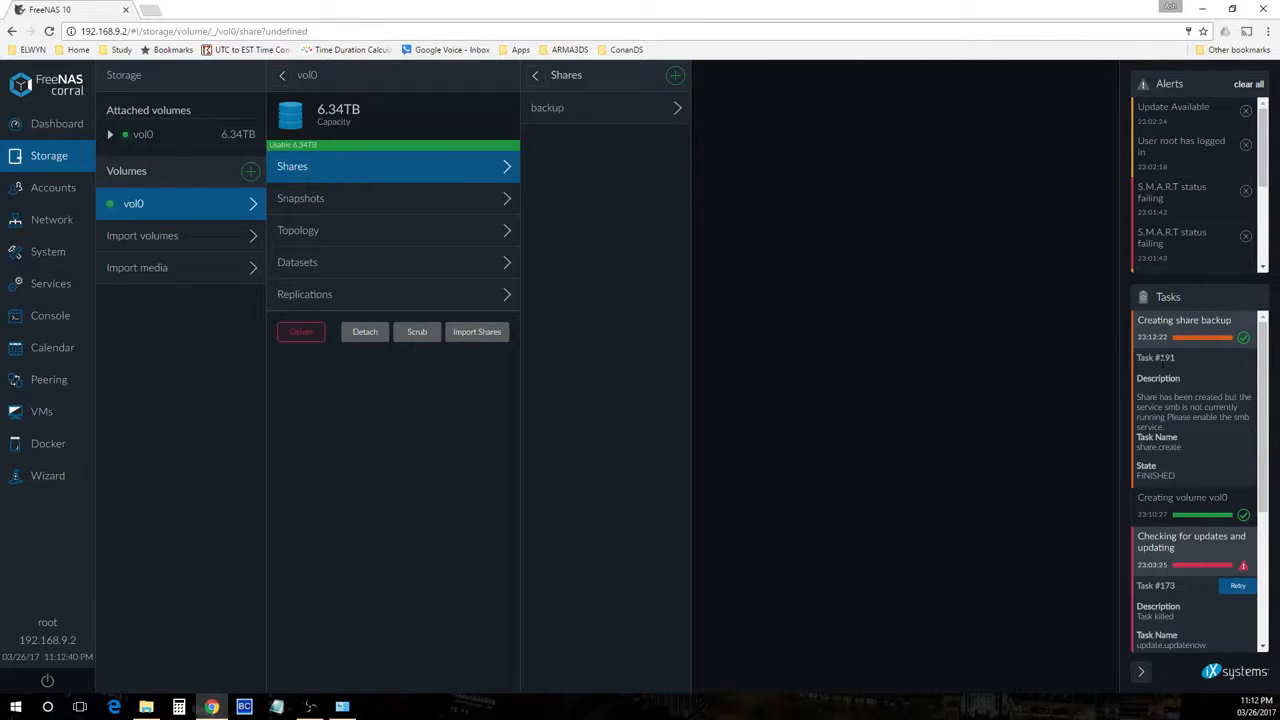
click(52, 286)
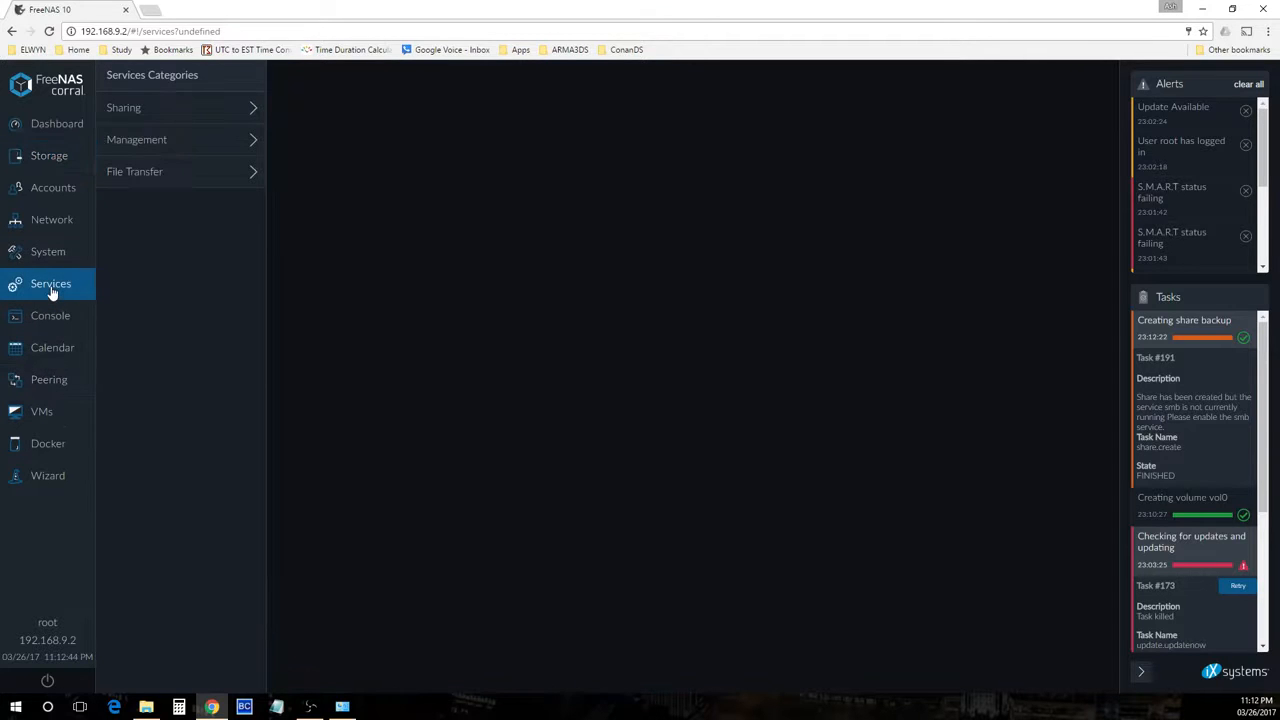
click(160, 115)
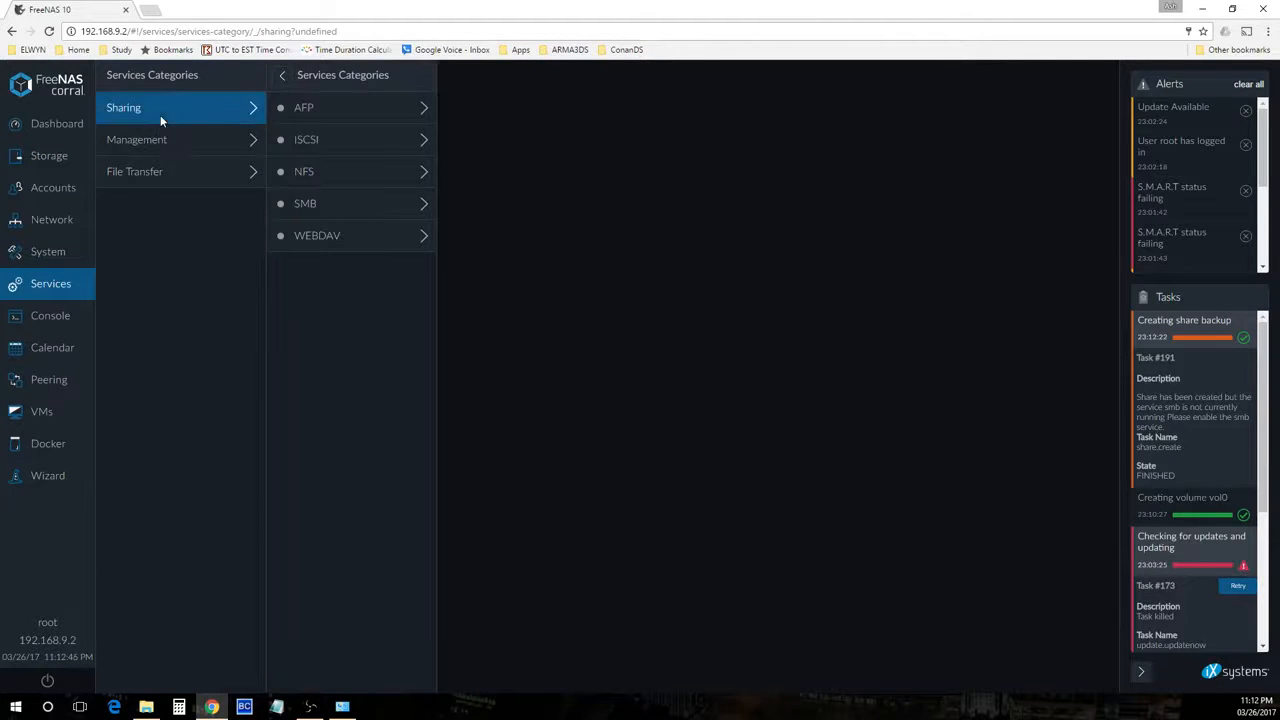
click(325, 174)
click(312, 206)
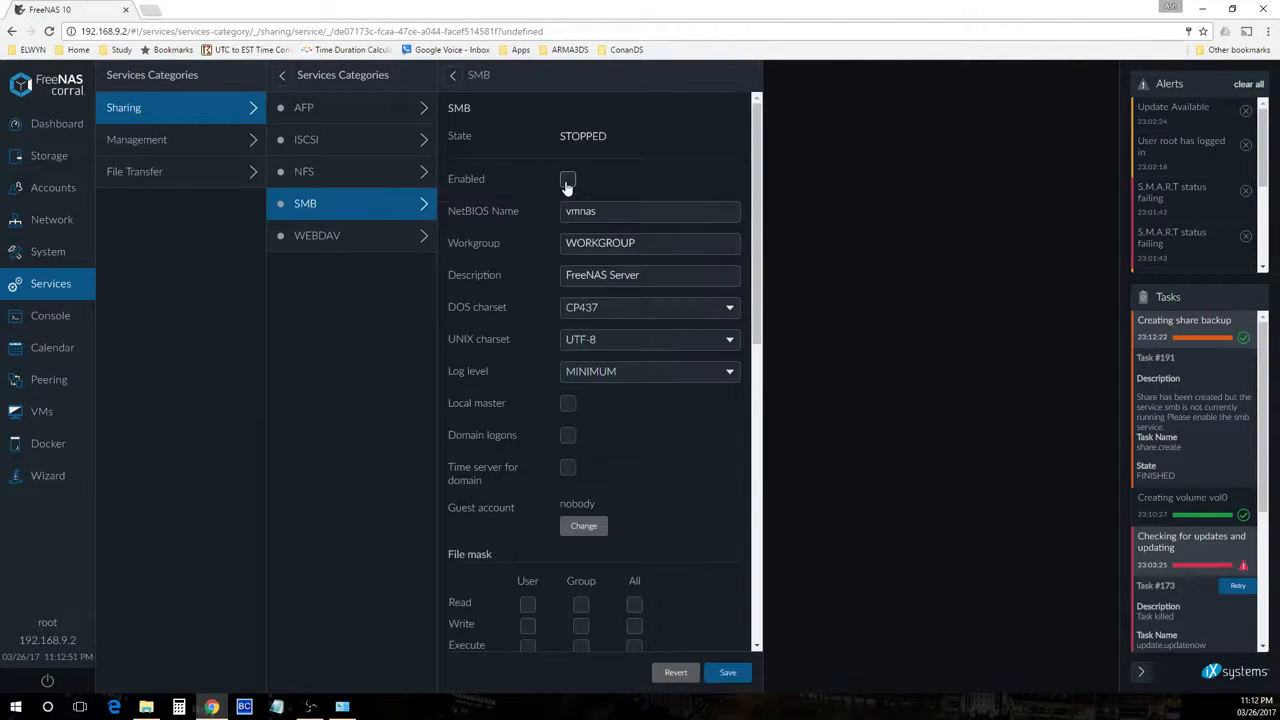
click(567, 181)
click(733, 670)
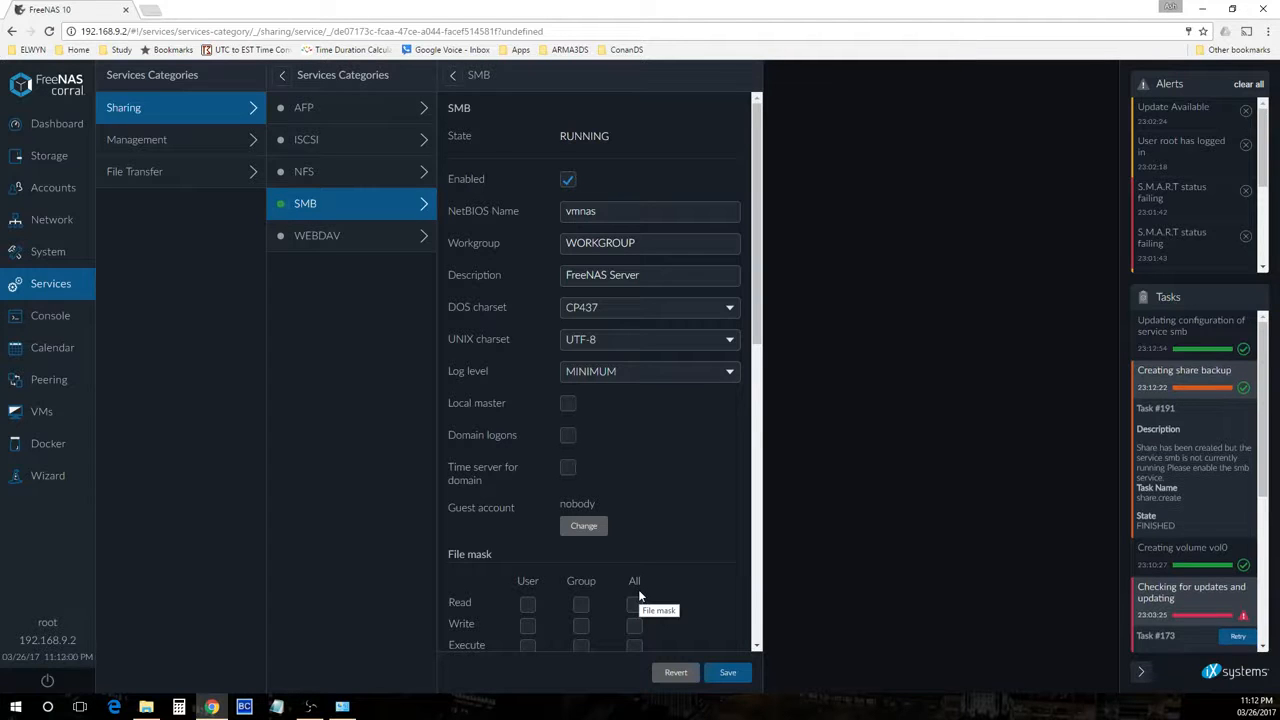
Switch to File Explorer and open the mapped 10Gbe Backup Folder (Y:) network drive
click(55, 123)
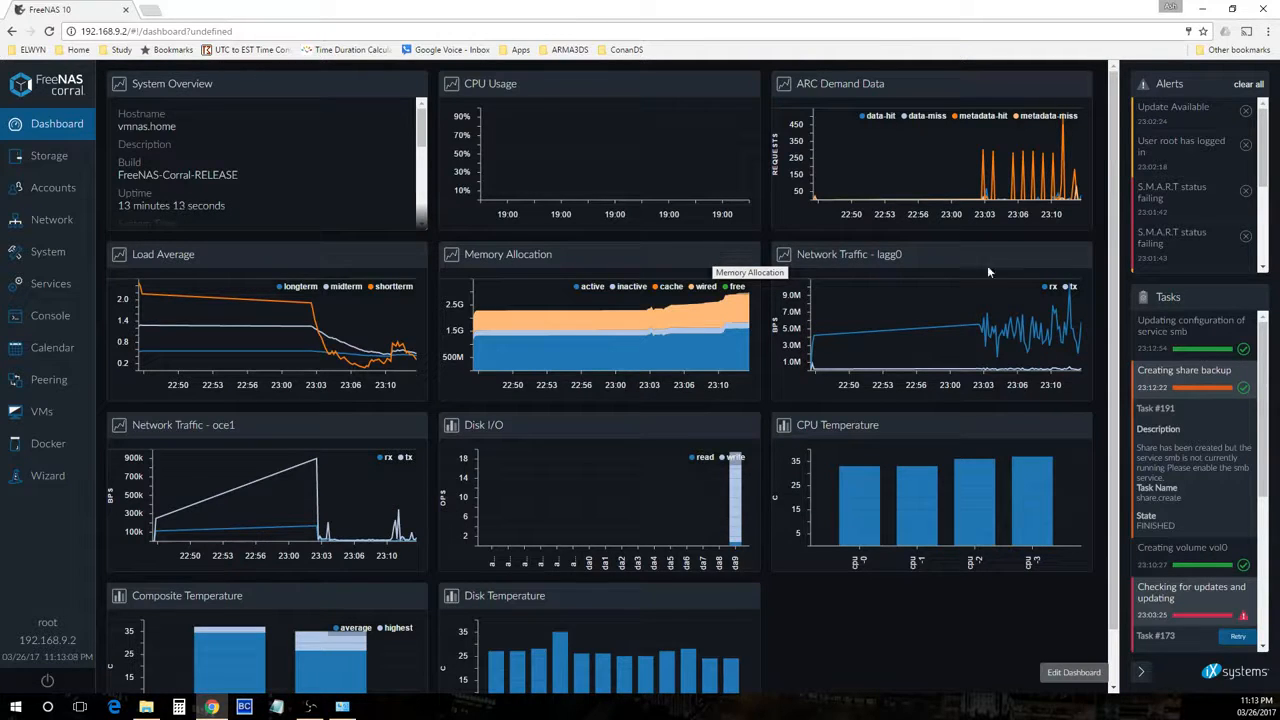
key(super+e)
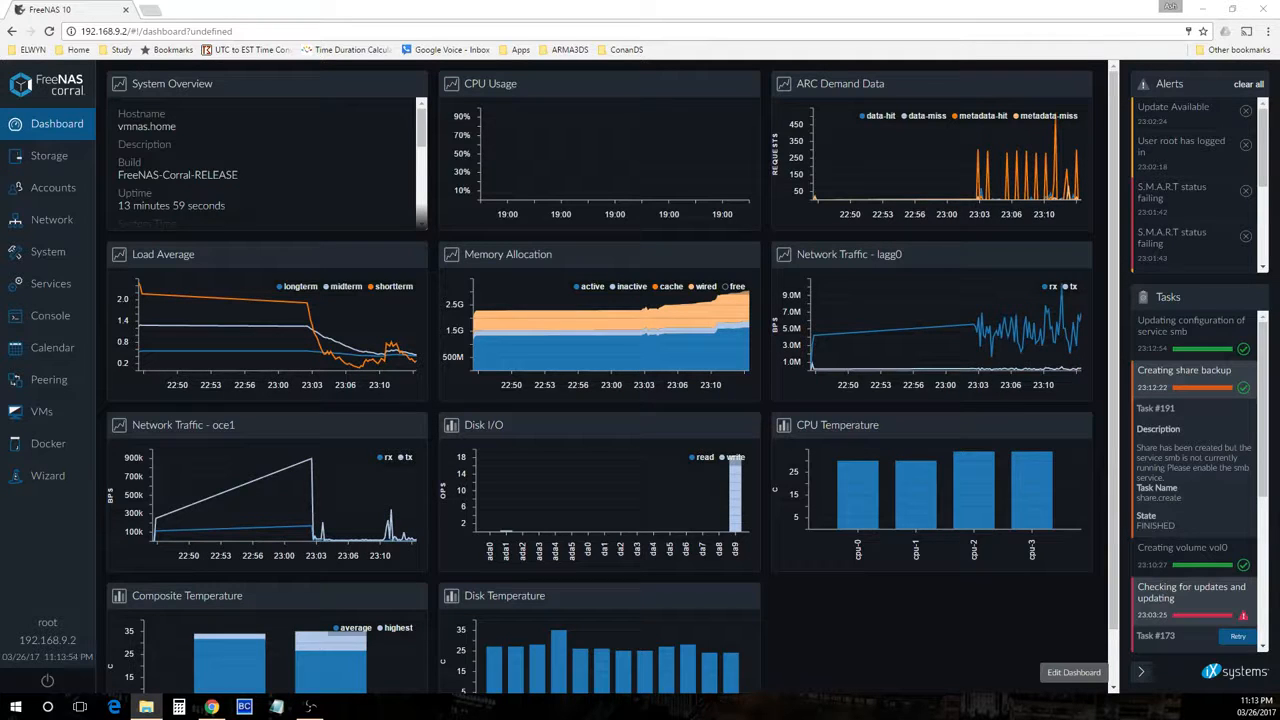
key(super+e)
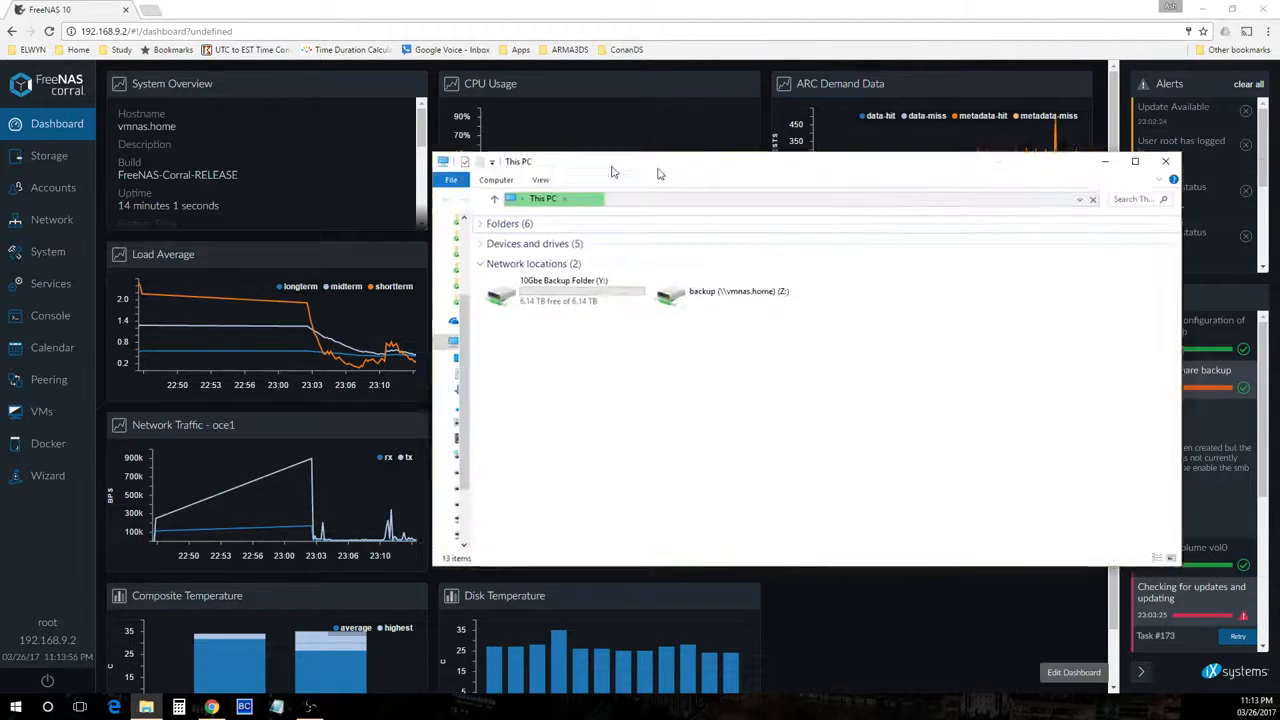
drag(655, 160, 497, 160)
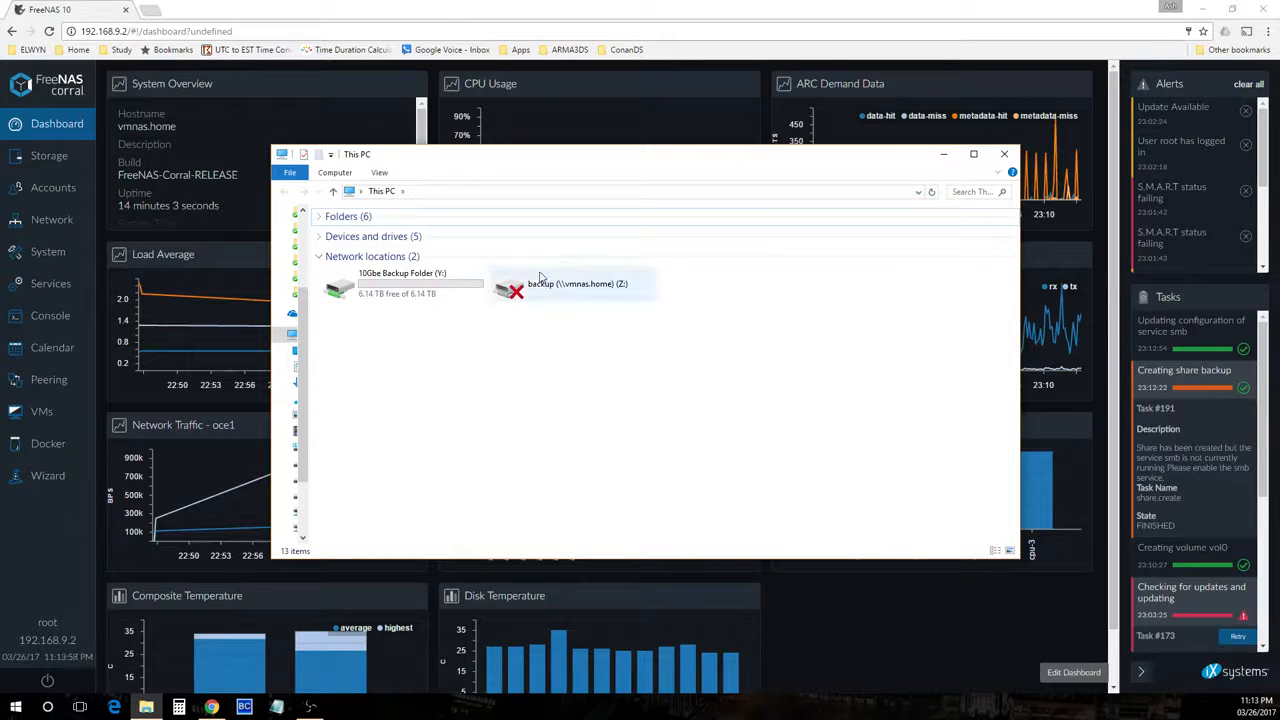
double_click(378, 285)
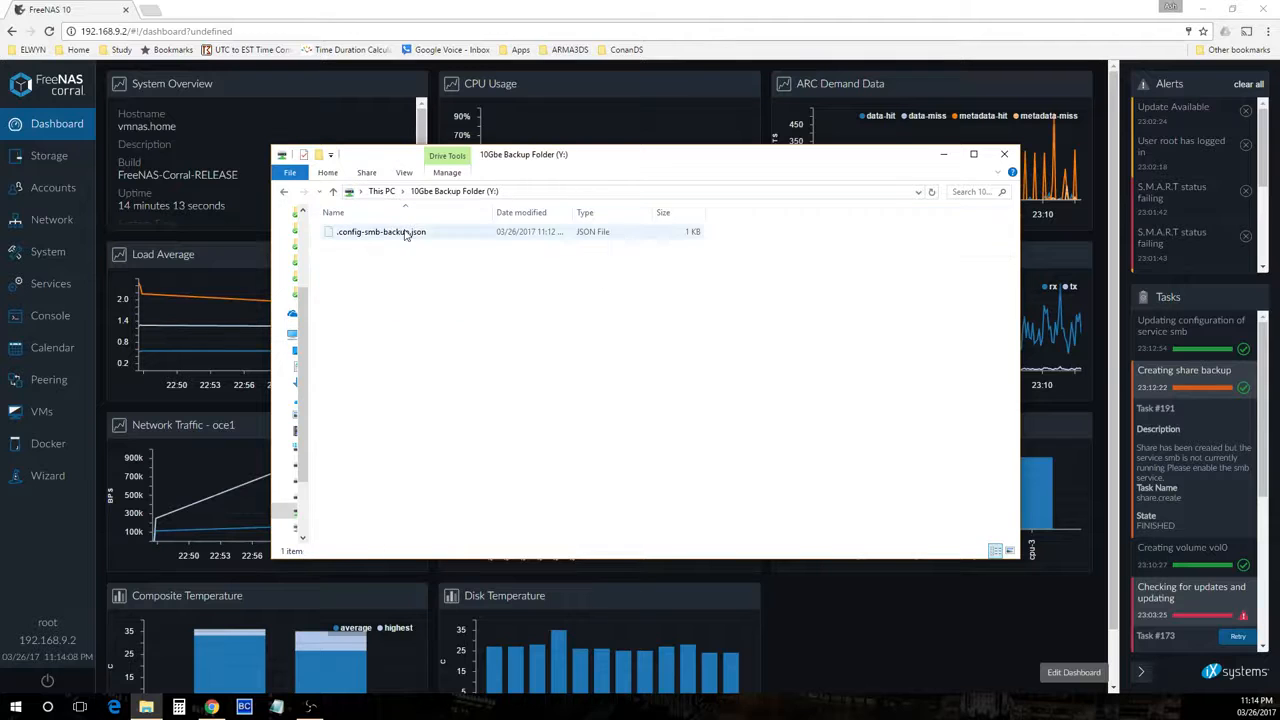
drag(682, 157, 580, 176)
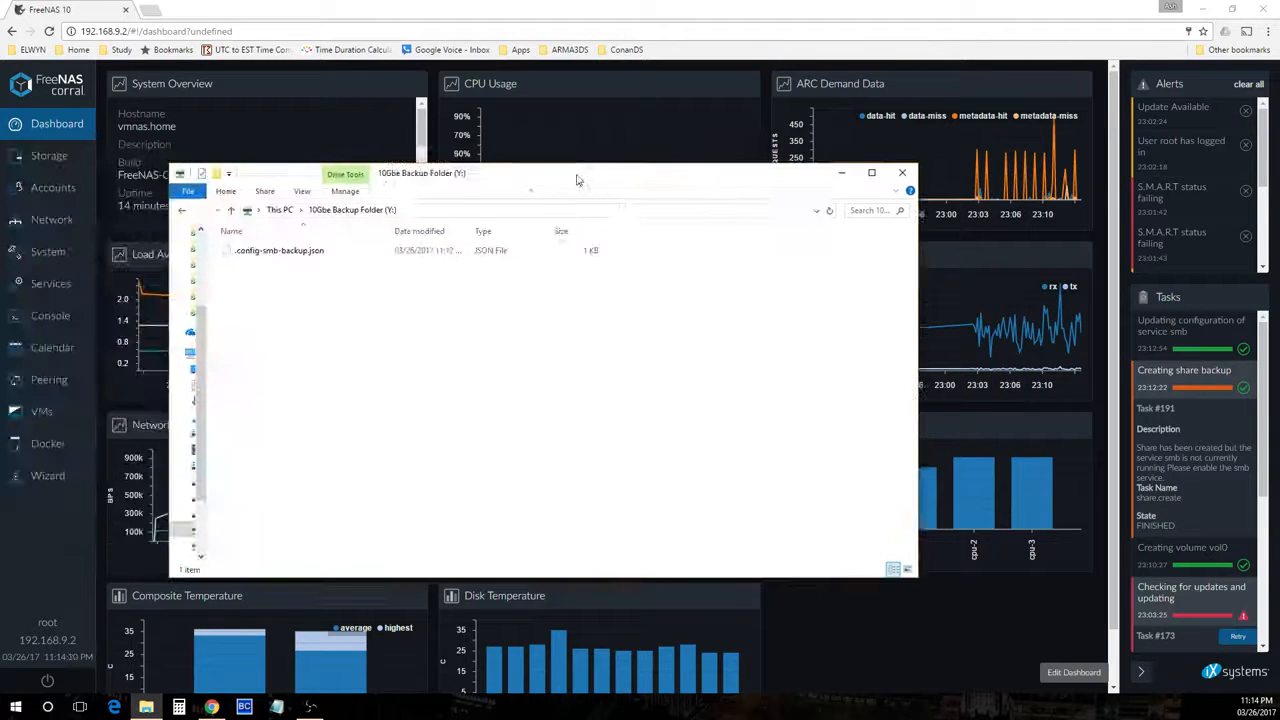
Turn off the display of hidden items and reopen the 10Gbe Backup Folder (Y:) drive
click(301, 191)
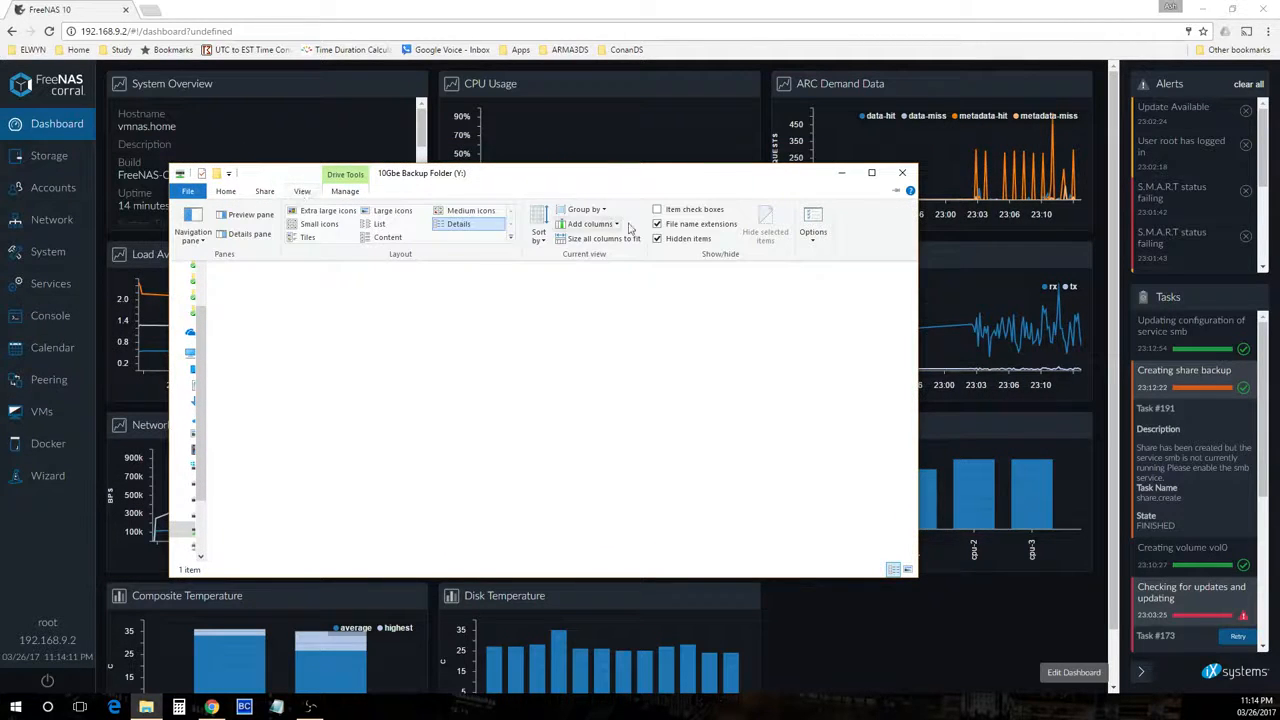
click(657, 238)
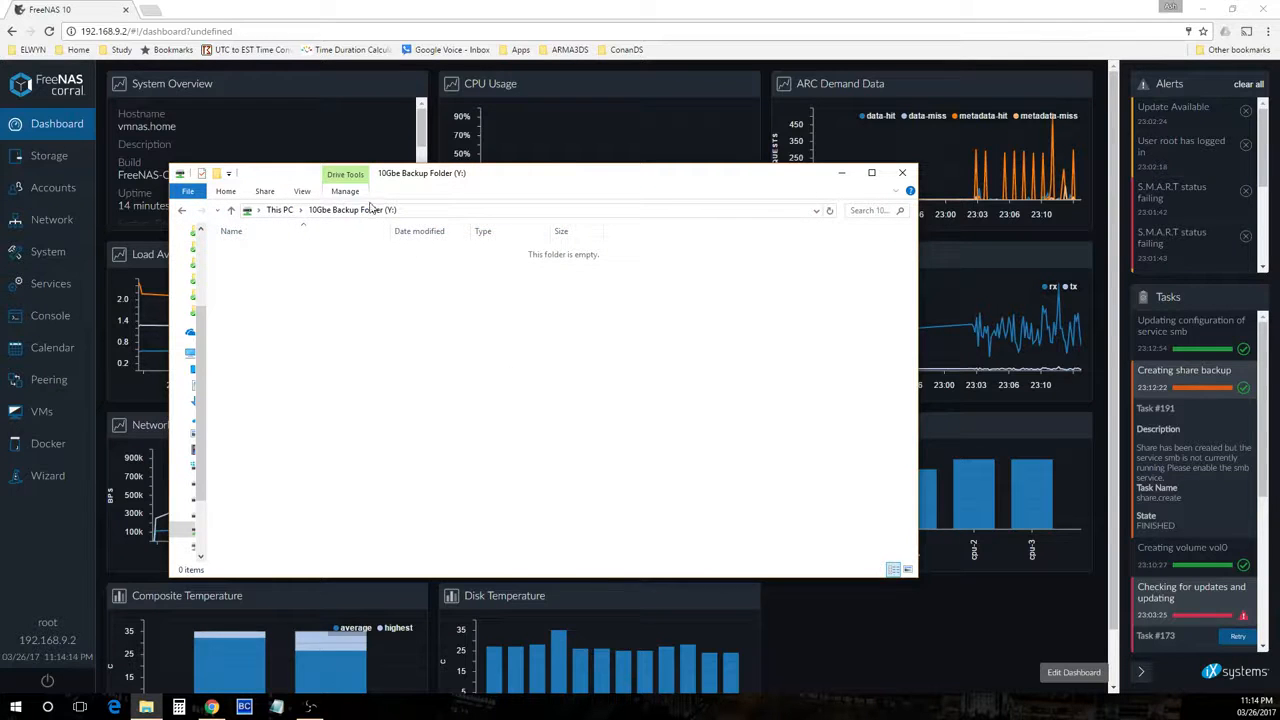
drag(557, 180, 448, 167)
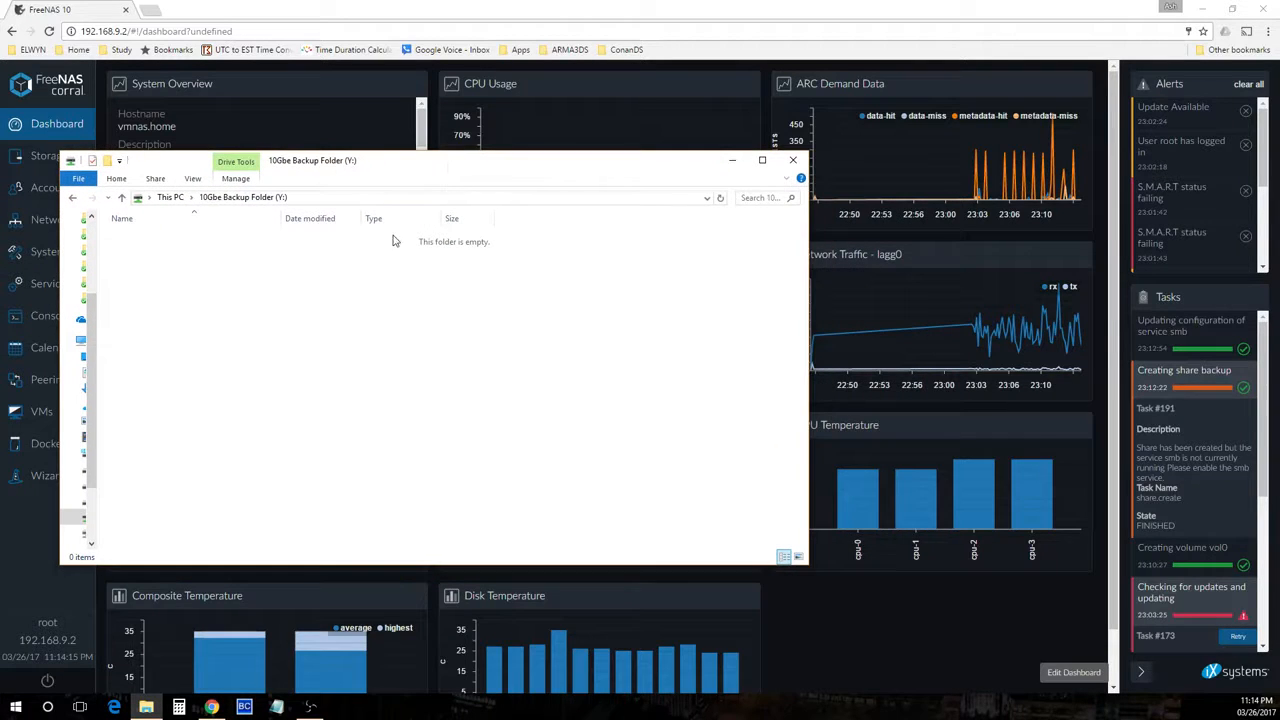
click(172, 197)
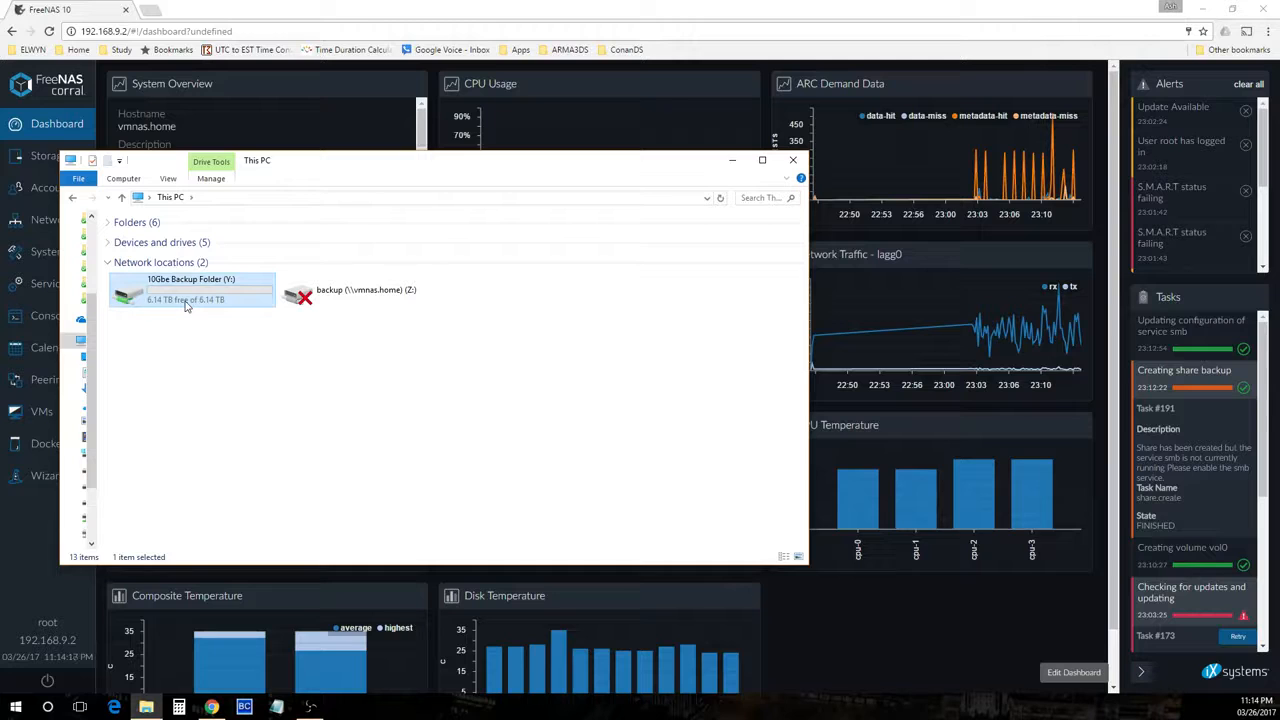
double_click(185, 305)
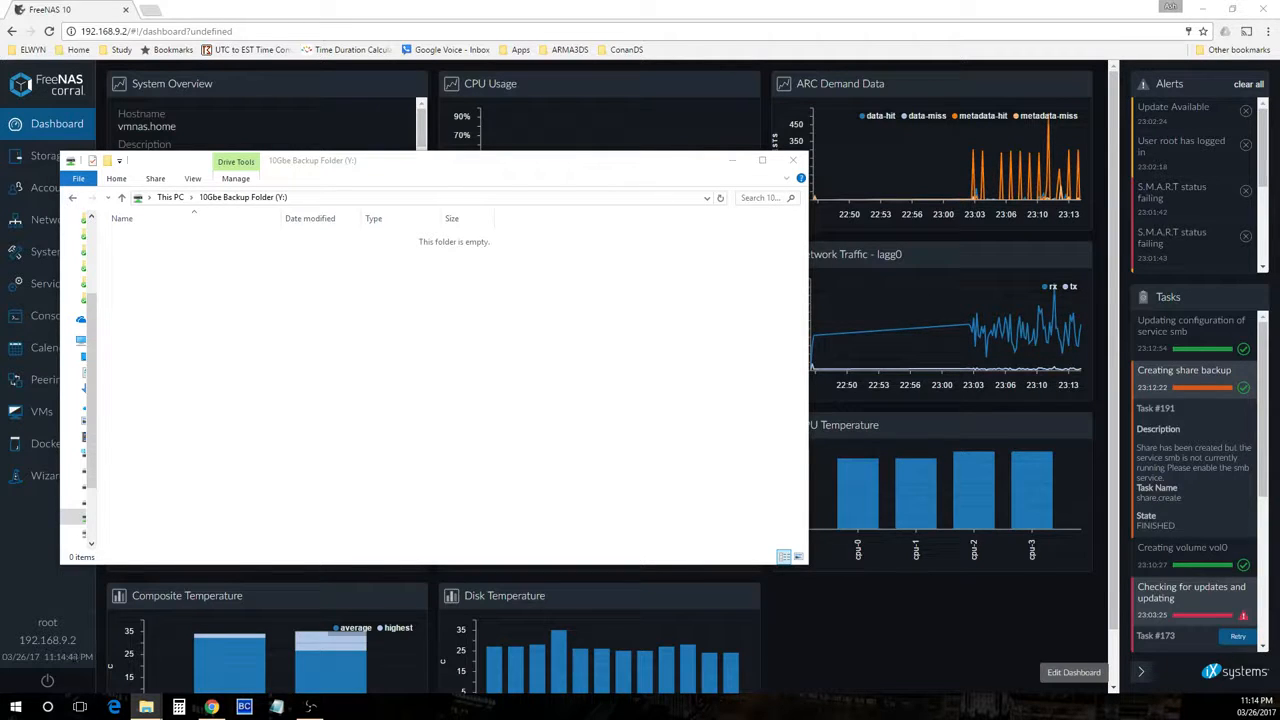
Open a second window on DATA (D:) and inspect the Backup folder's properties
drag(1279, 167, 583, 166)
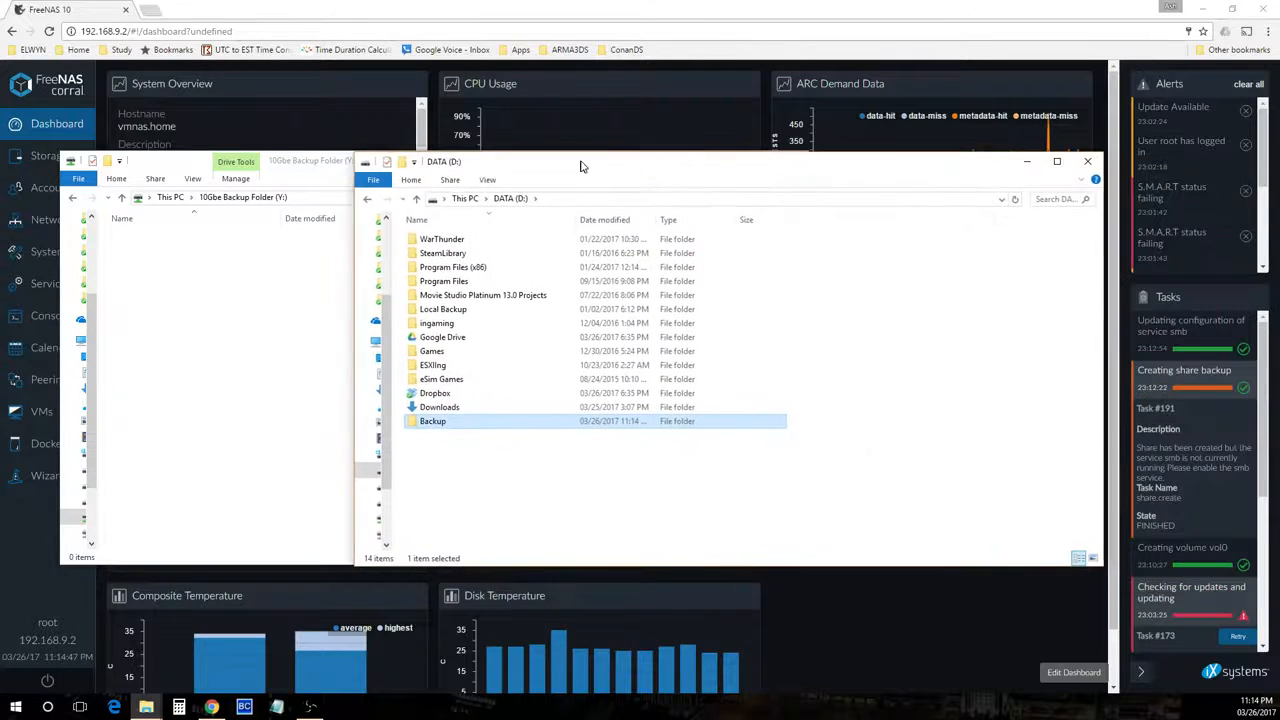
right_click(424, 422)
click(445, 335)
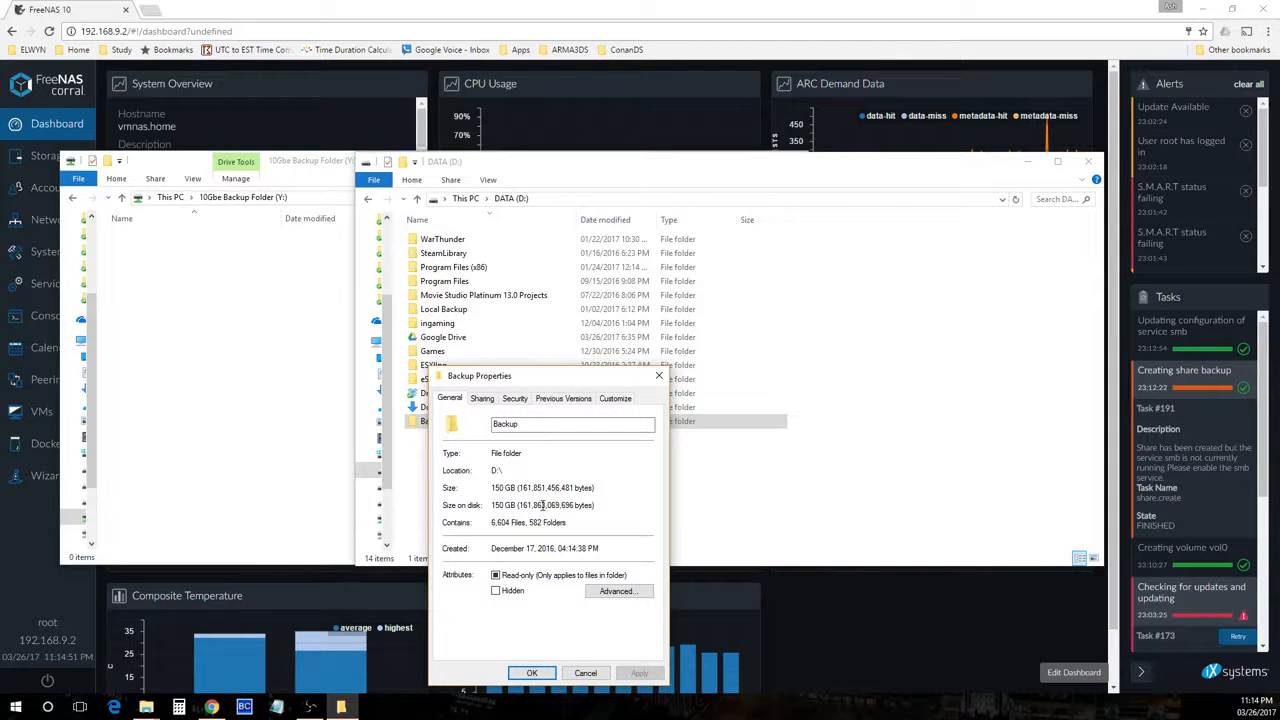
click(590, 672)
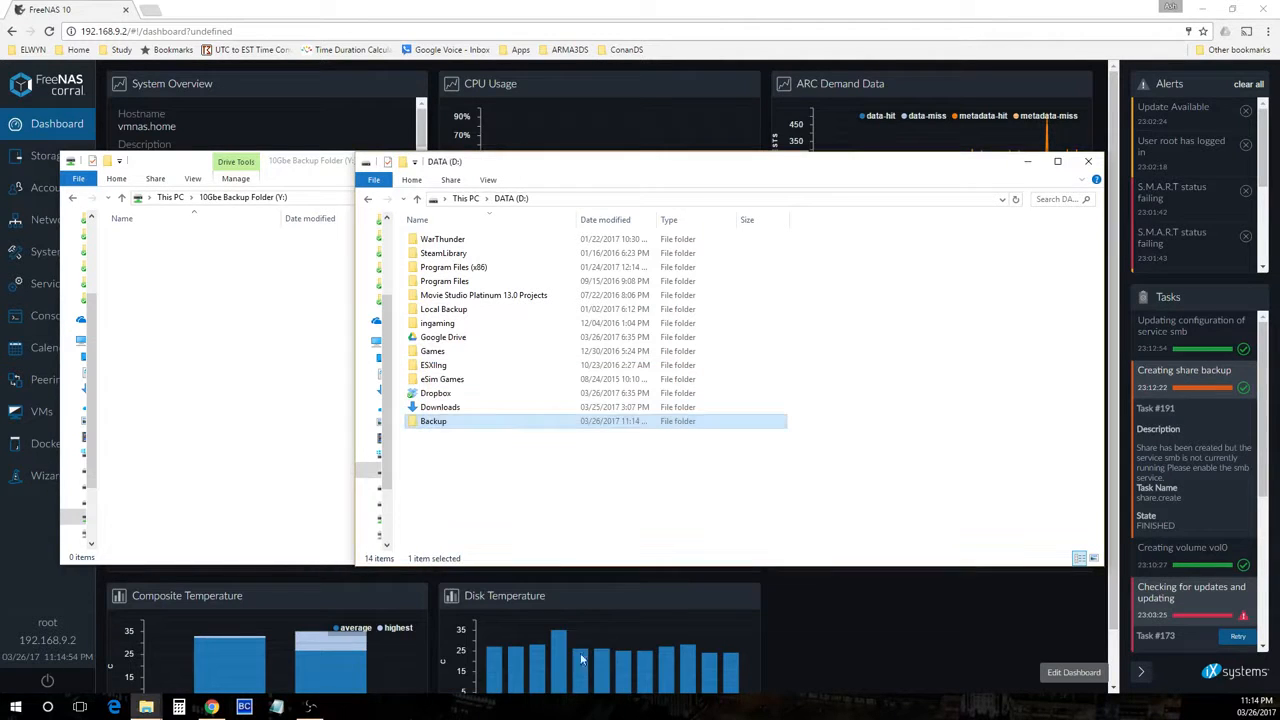
Copy the Backup folder from DATA (D:) and paste it into the 10Gbe Backup Folder (Y:) drive
right_click(434, 424)
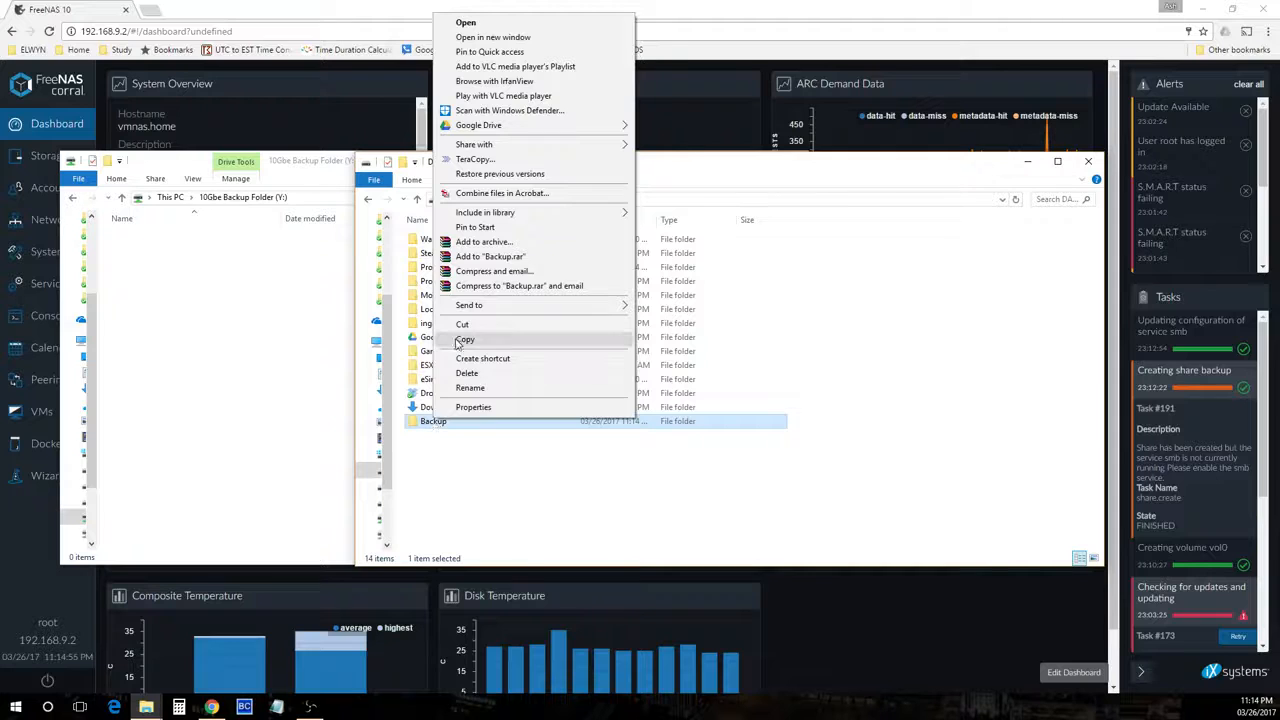
click(456, 339)
click(1088, 161)
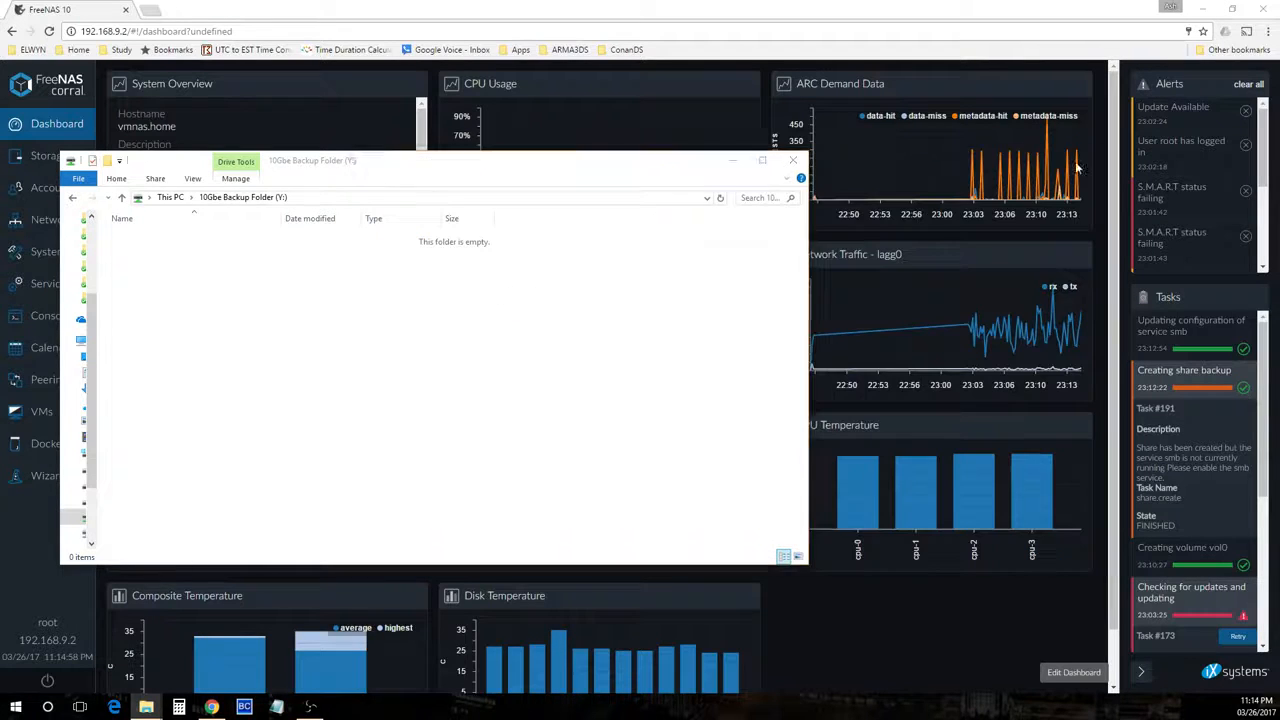
right_click(319, 362)
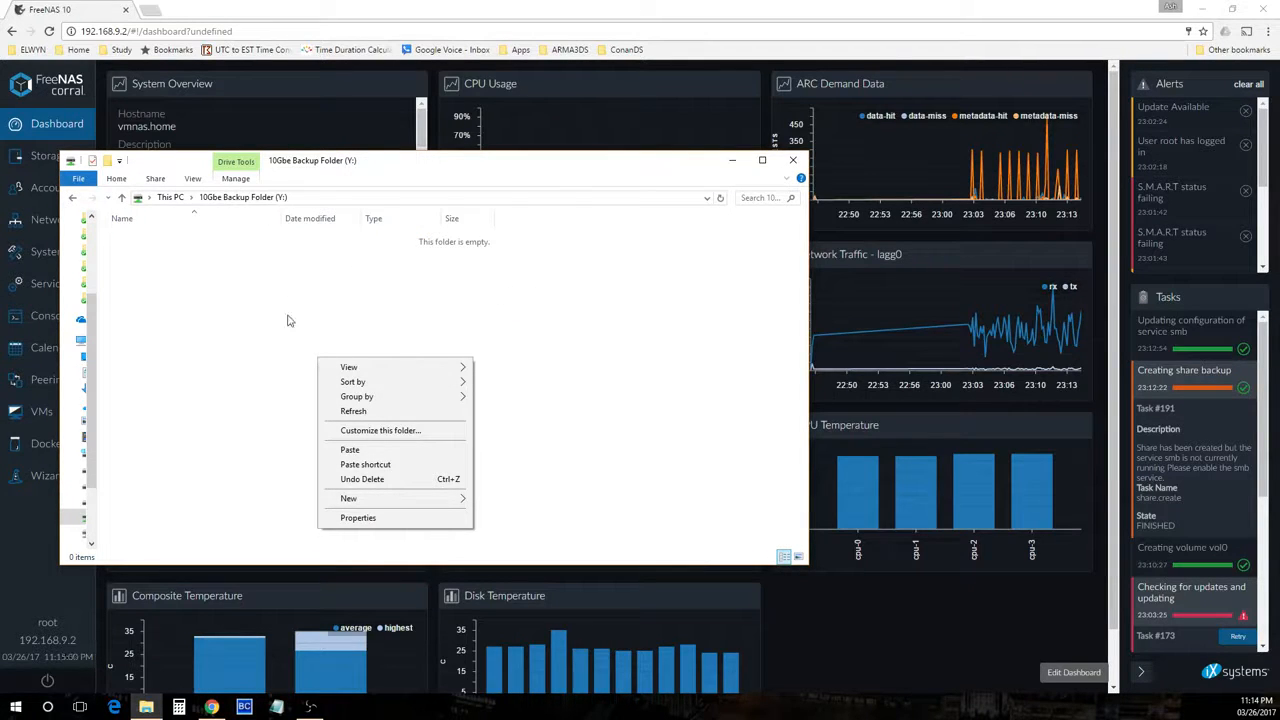
click(350, 449)
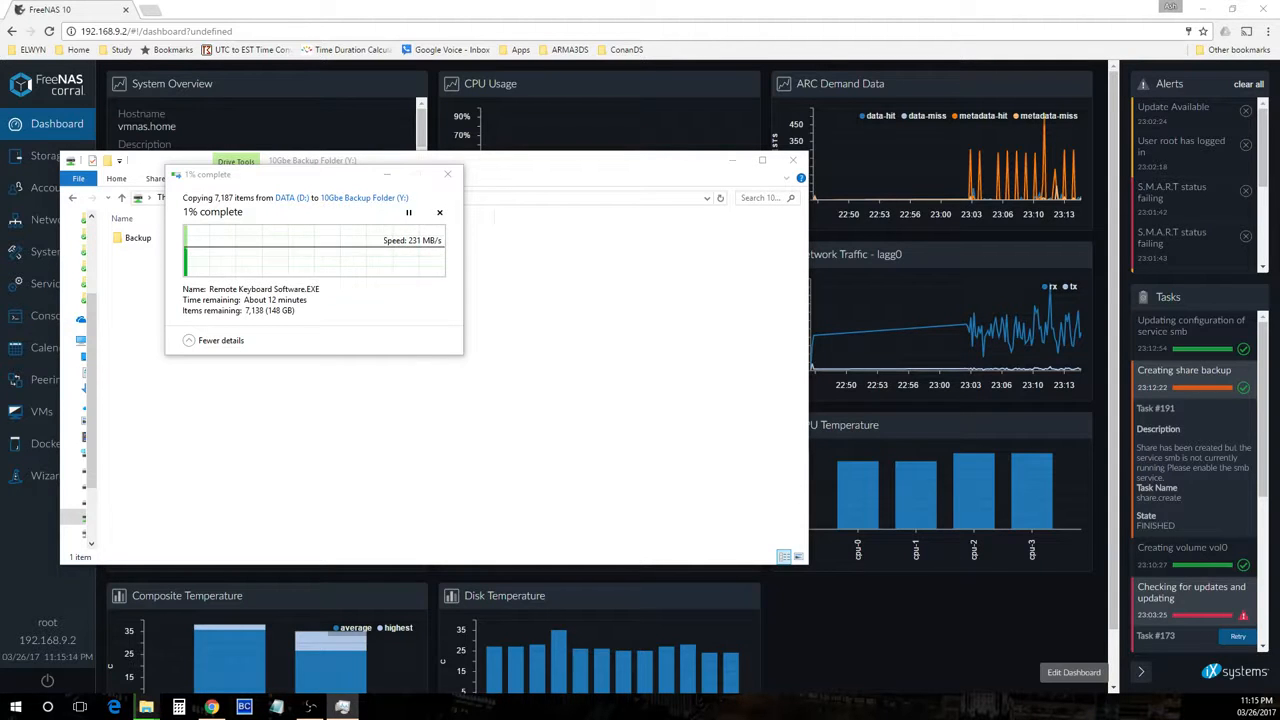
Check the Ethernet adapter throughput in Task Manager during the copy
drag(1279, 44, 278, 16)
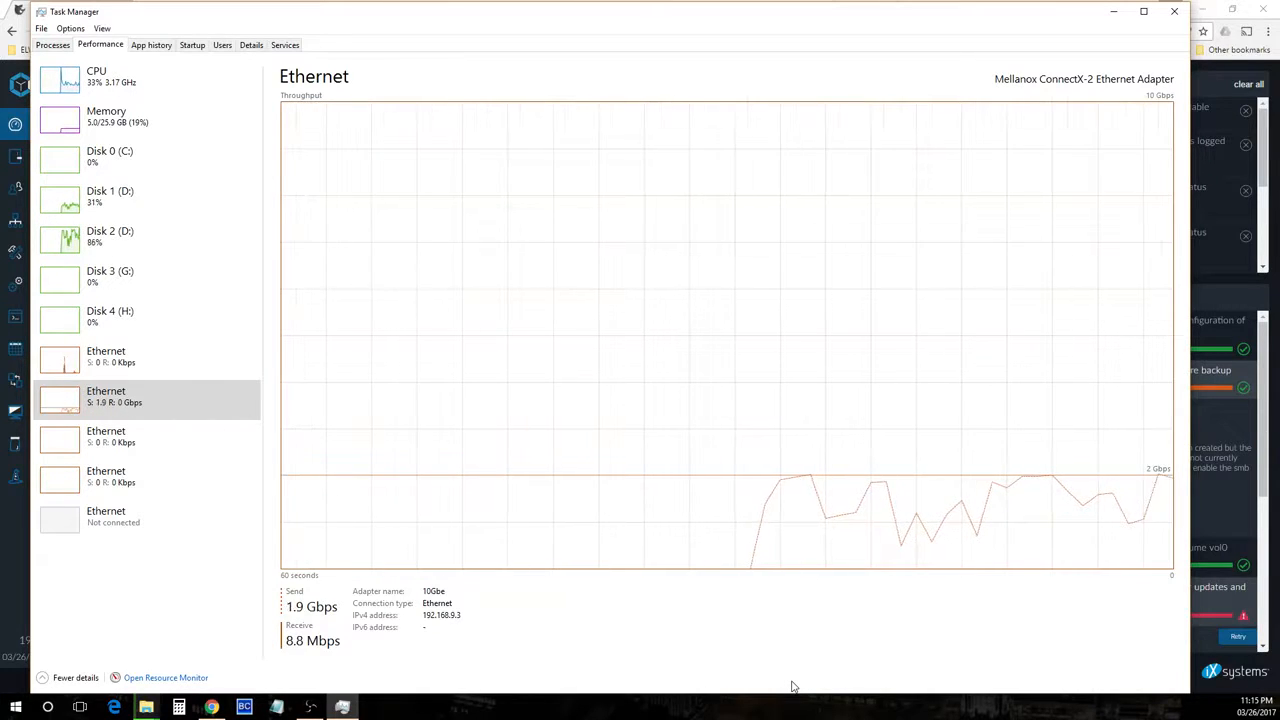
click(1177, 10)
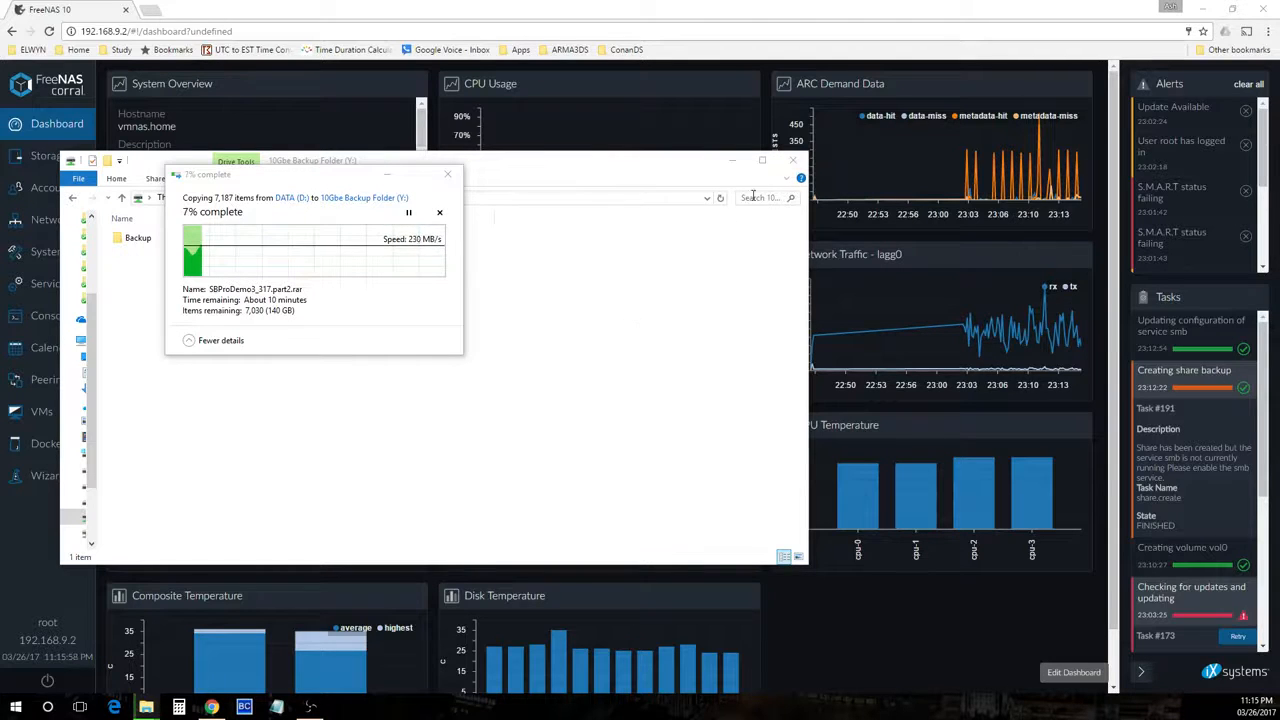
click(795, 161)
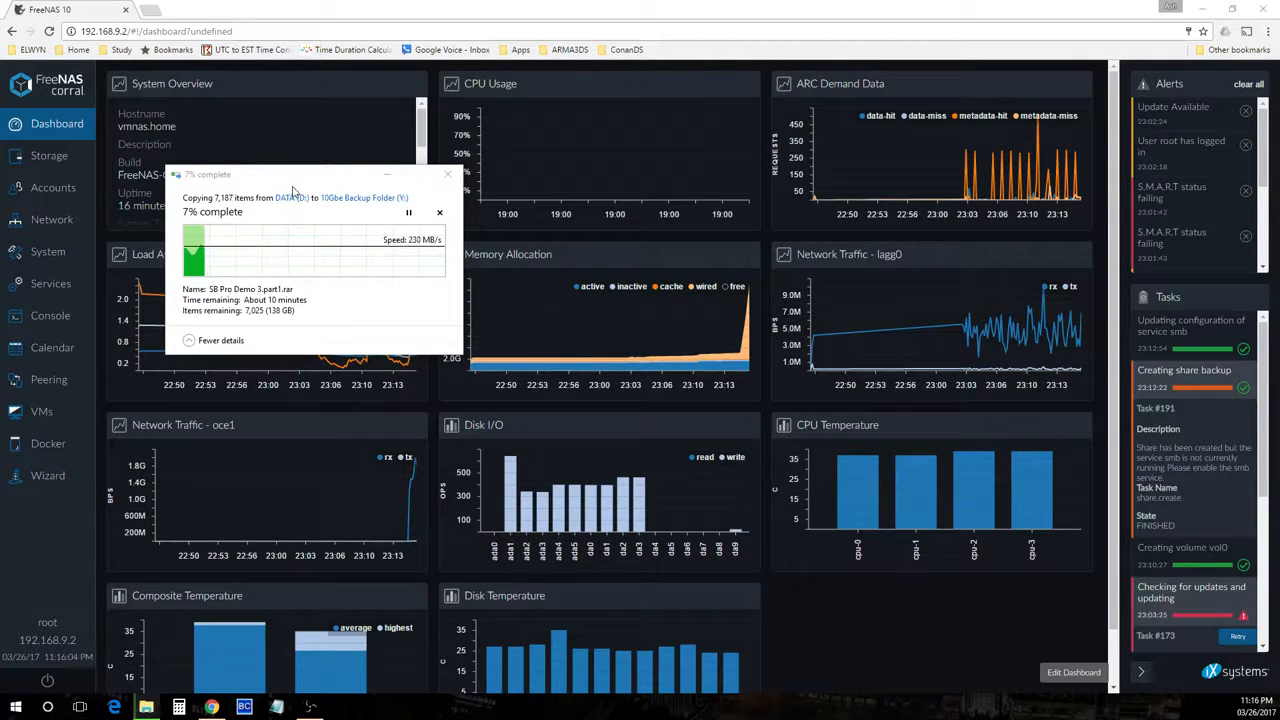
Monitor the copy progress alongside the dashboard's disk and network charts
click(349, 206)
drag(318, 177, 938, 549)
scroll(581, 344, down, 1)
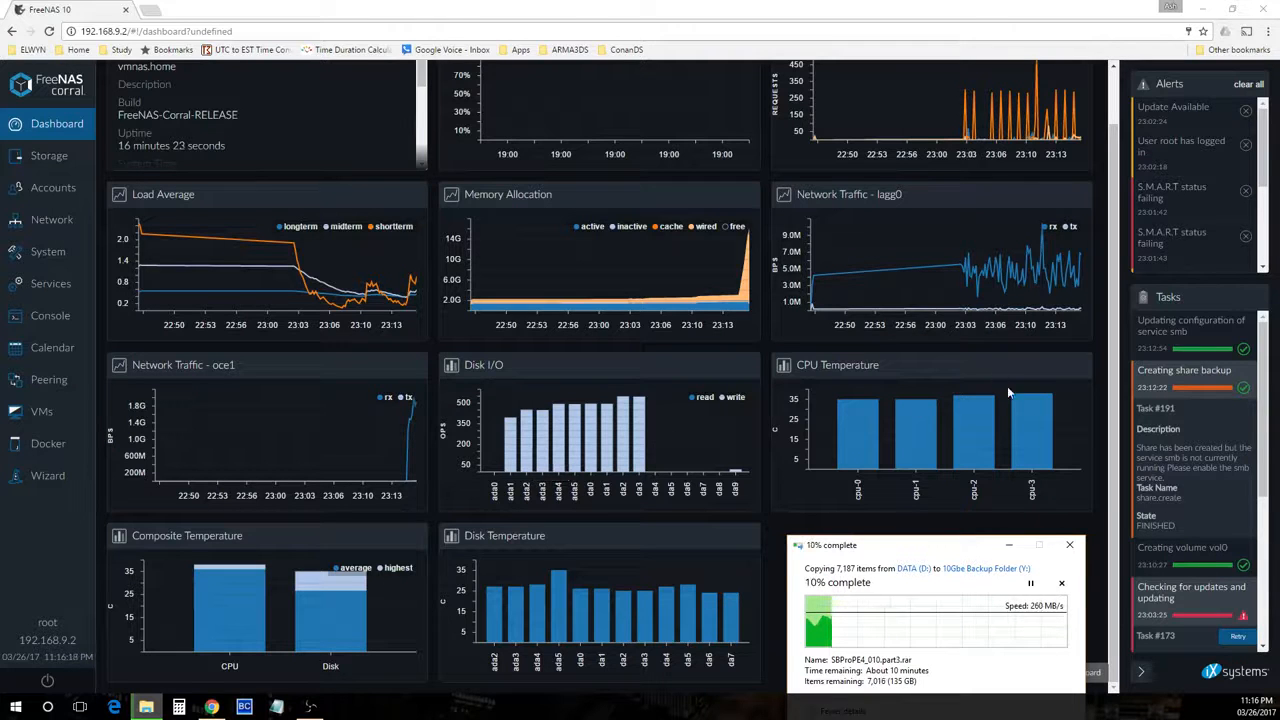
click(1142, 672)
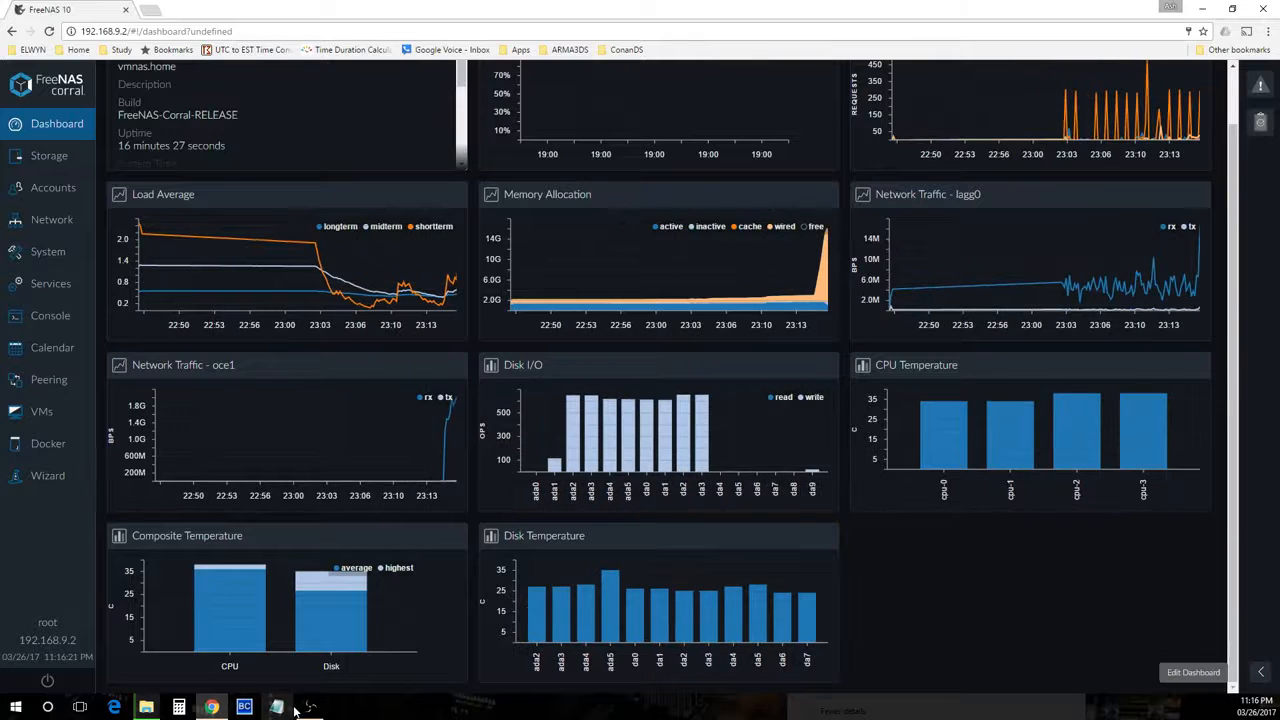
click(146, 707)
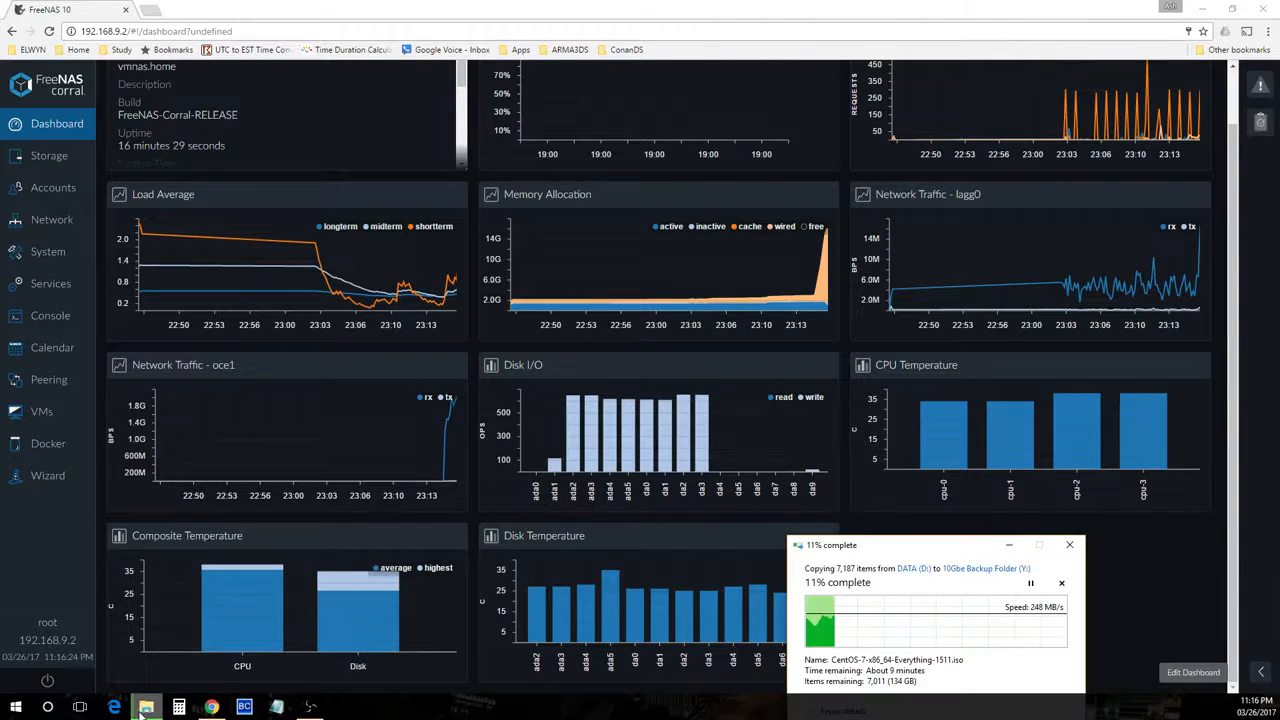
drag(920, 551, 1039, 526)
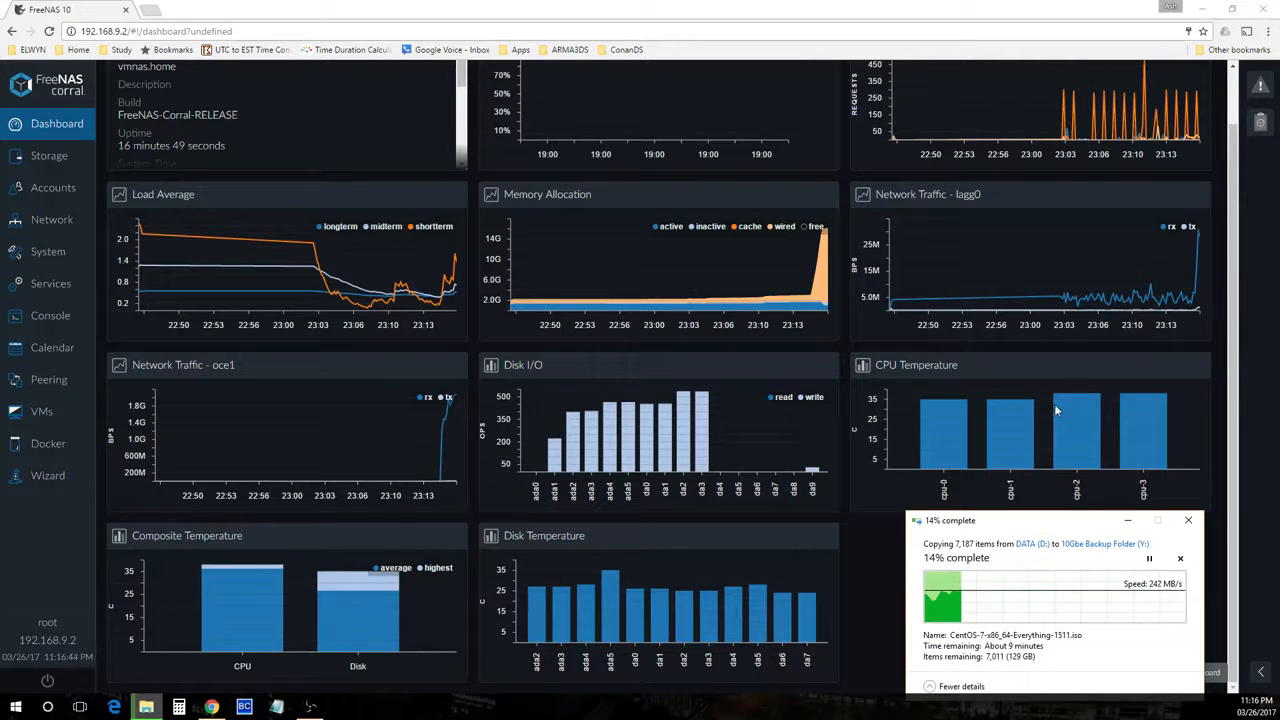
triple_click(1005, 357)
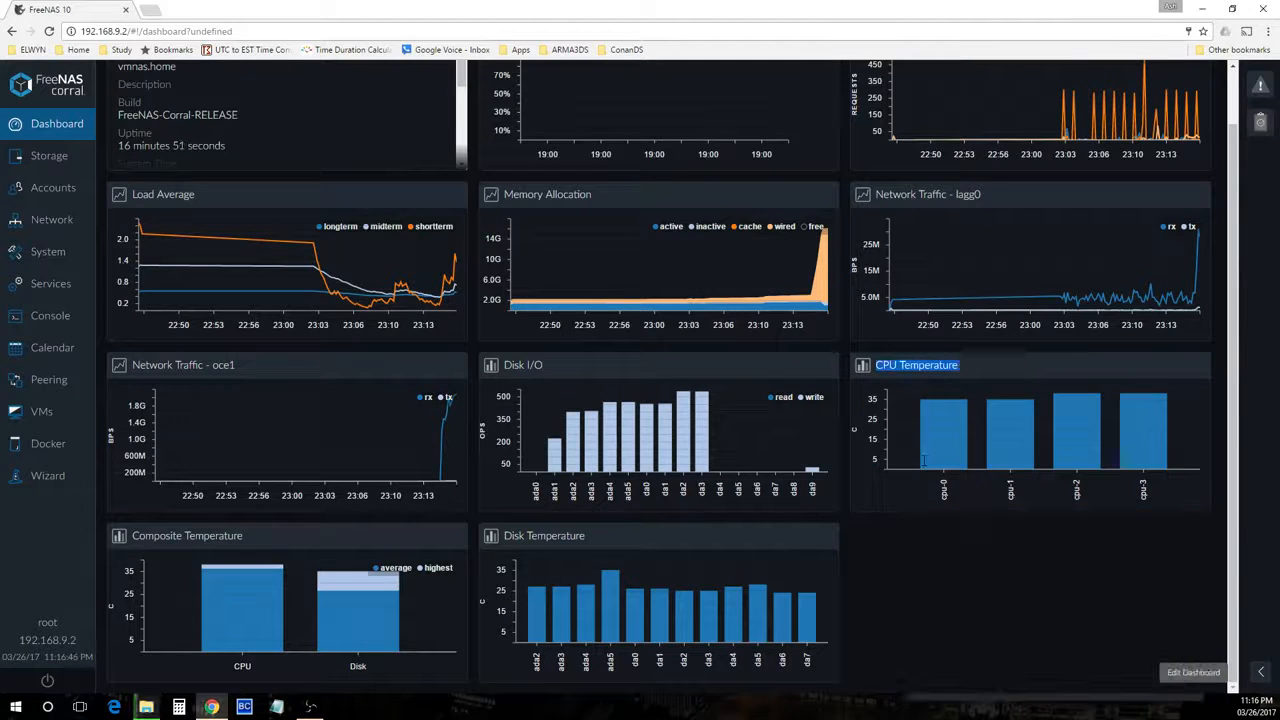
Try to move the CPU Temperature widget to a new position on the dashboard
click(1180, 678)
drag(955, 365, 681, 416)
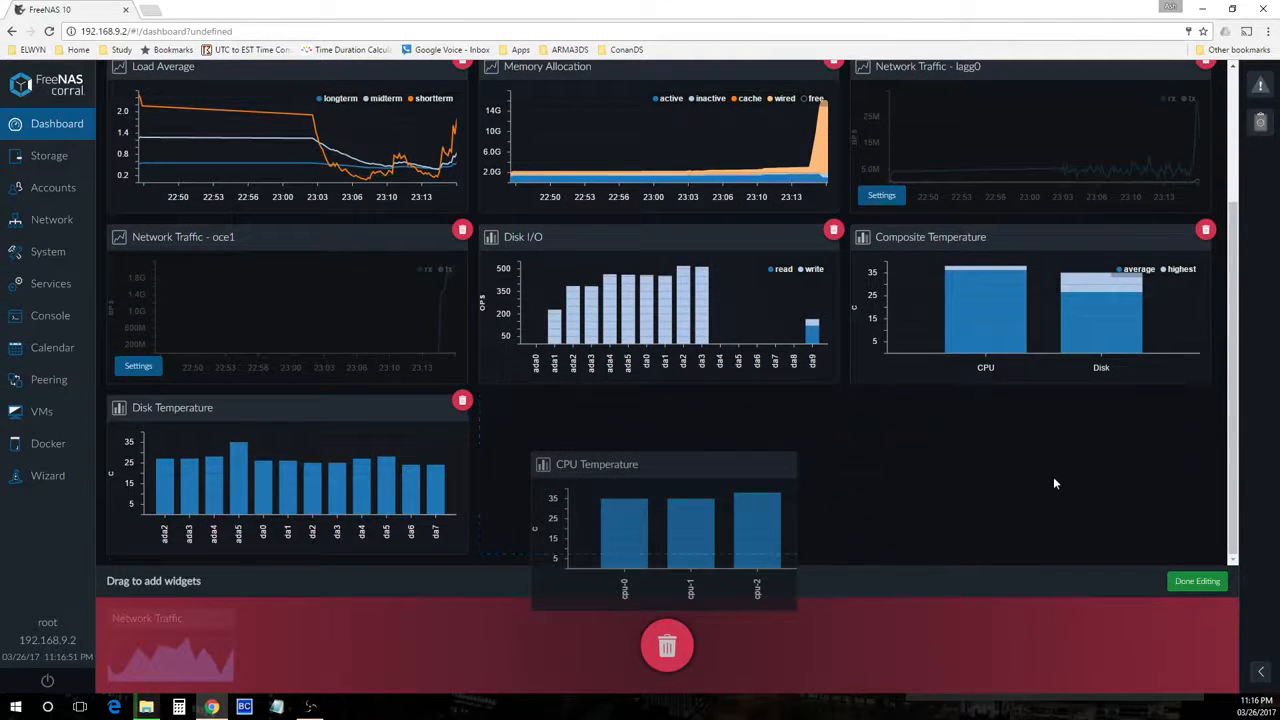
click(1199, 580)
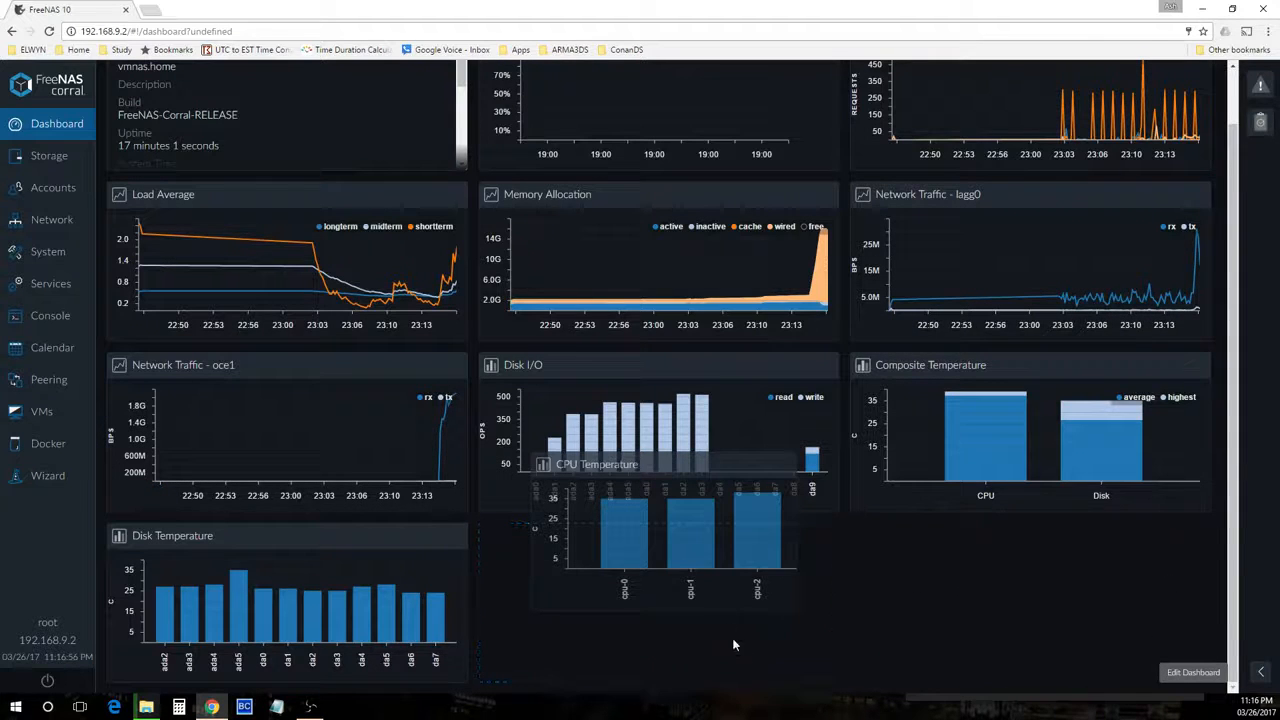
click(1185, 672)
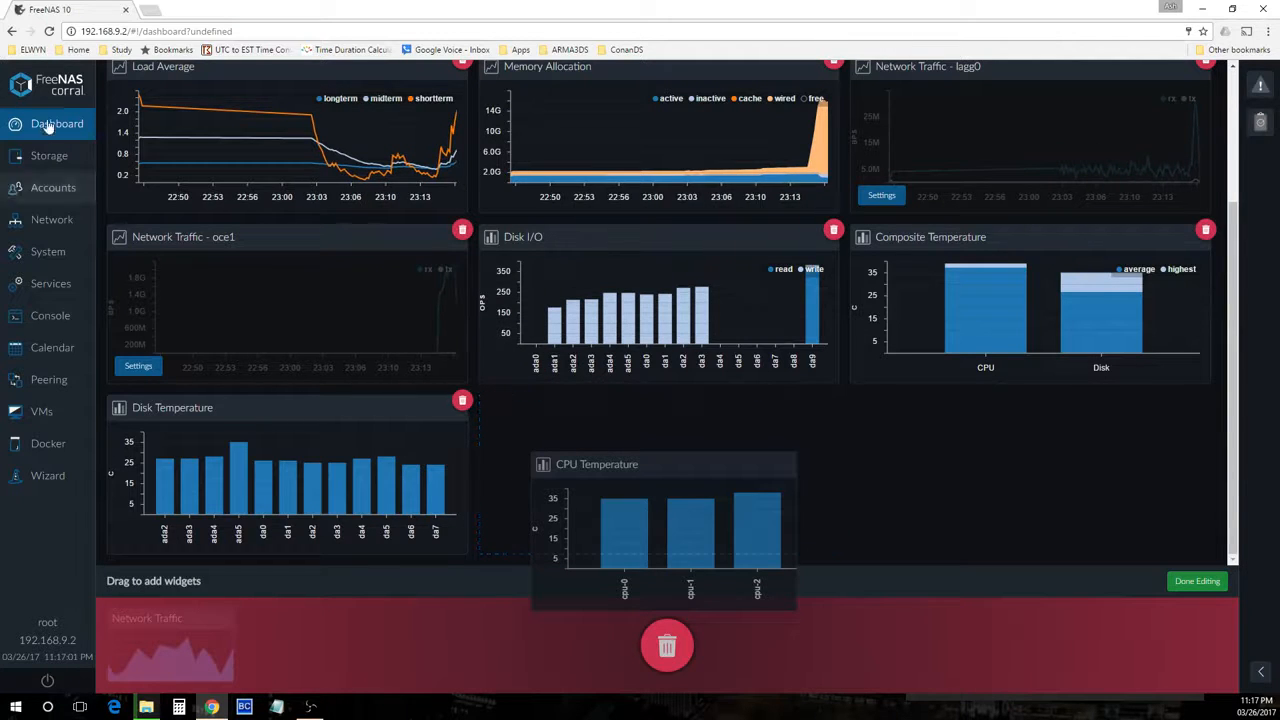
click(49, 156)
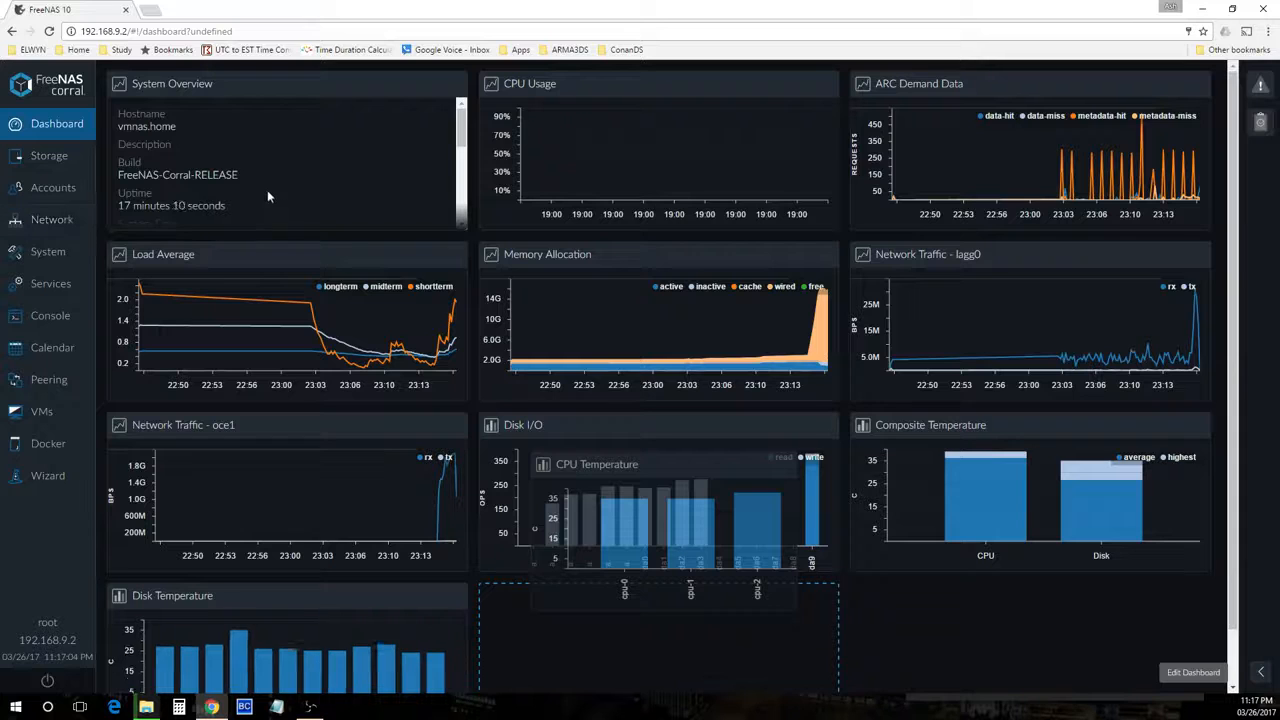
Log out of the web interface, switch the browser to full screen, and log back in
click(46, 682)
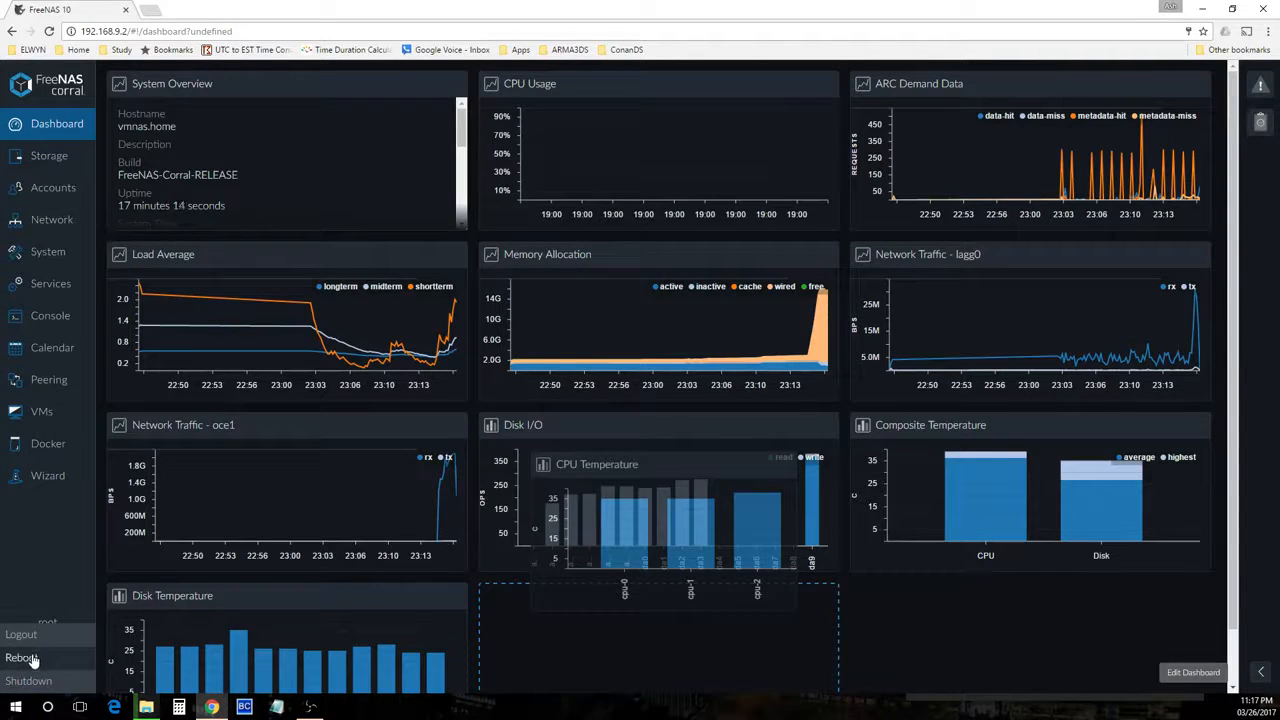
click(22, 635)
click(36, 680)
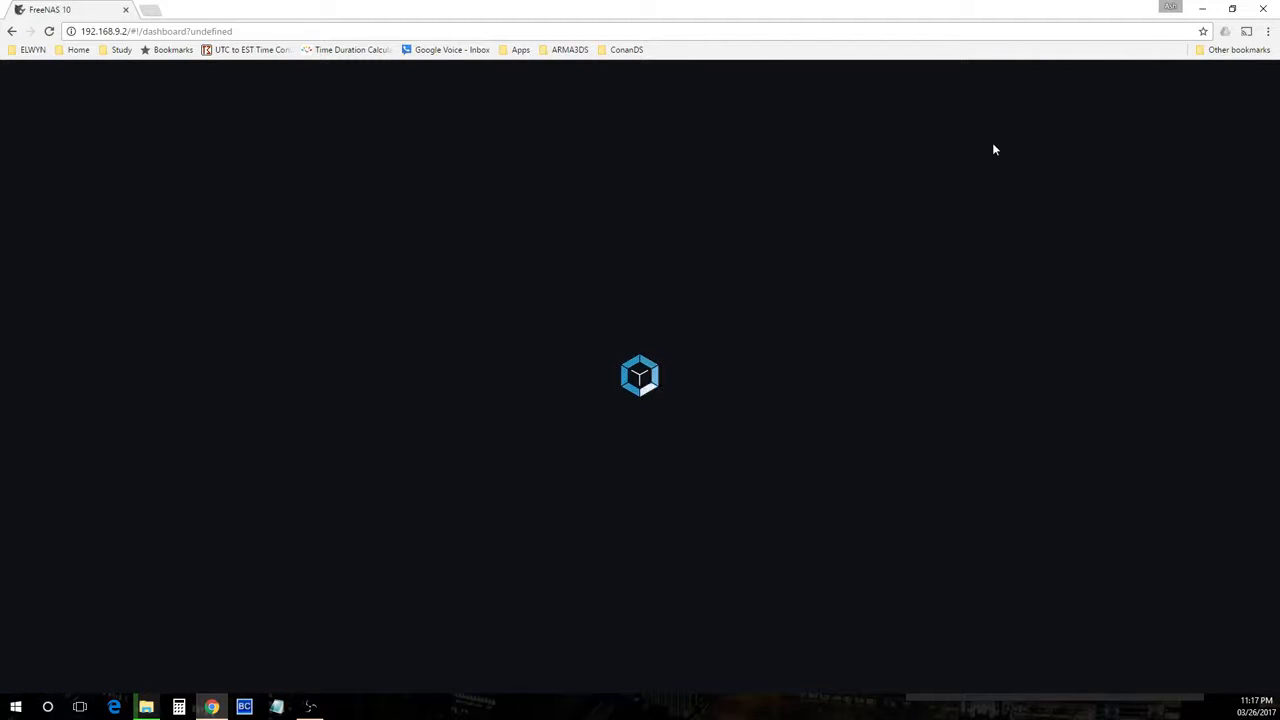
key(F11)
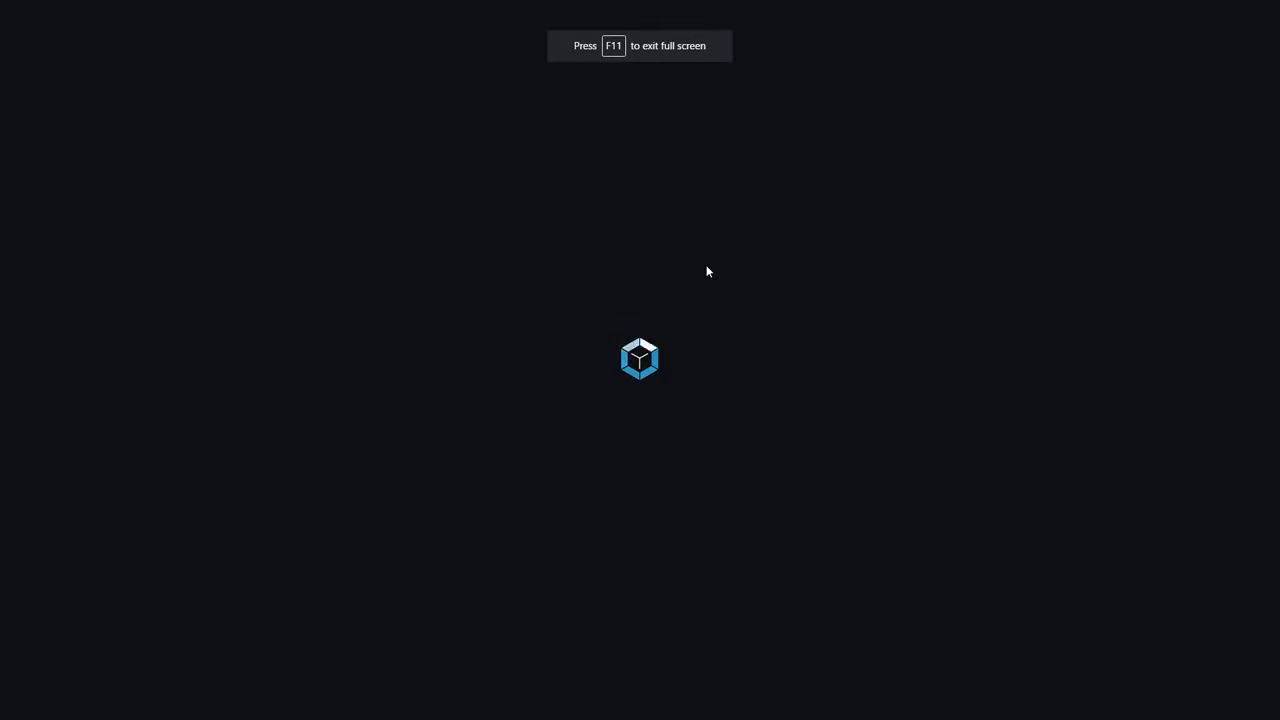
click(672, 460)
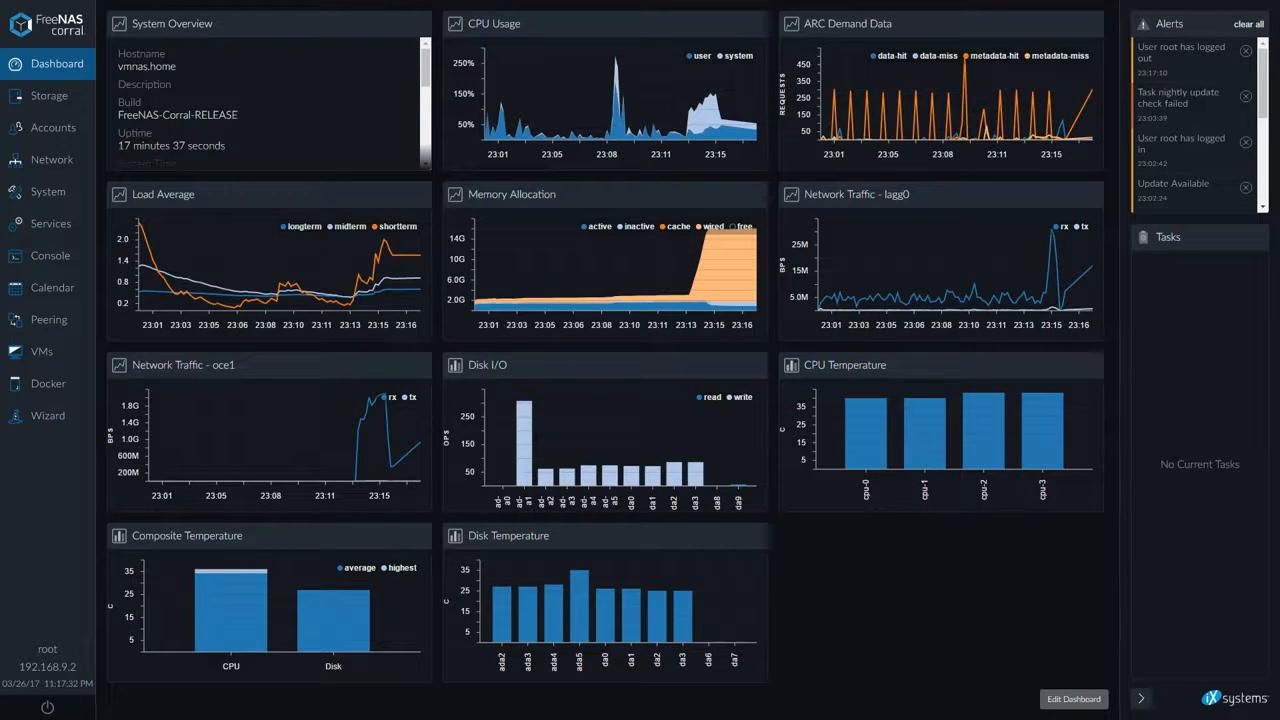
Check the file copy progress dialog and minimize it
key(alt+Tab)
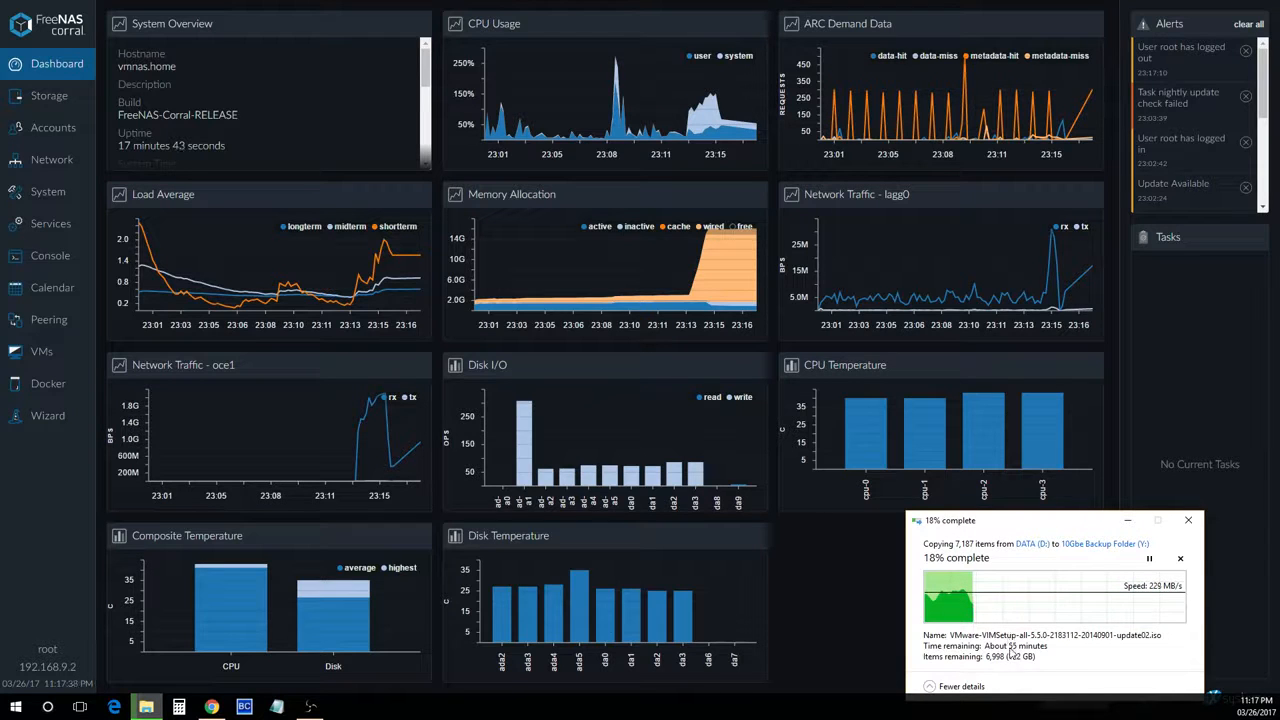
click(1127, 520)
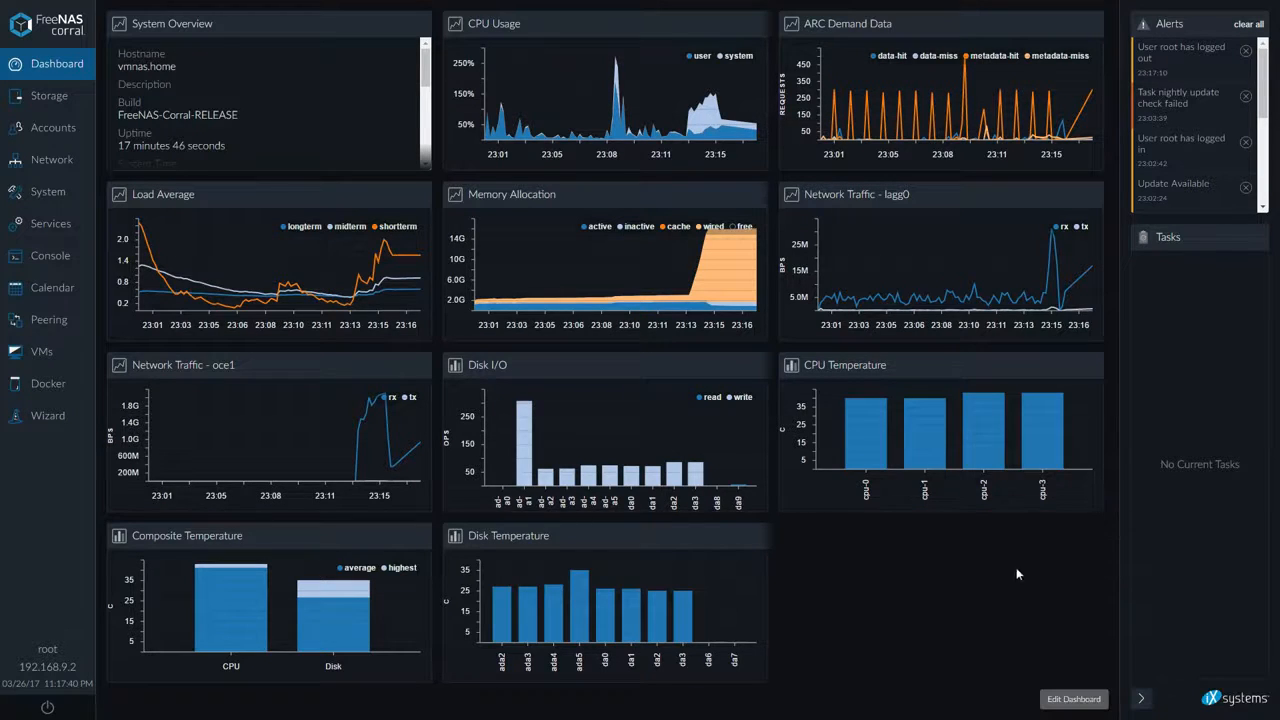
Try again to drag the CPU Temperature widget to the lower right of the dashboard
click(1076, 699)
drag(866, 368, 1001, 607)
drag(614, 692, 593, 683)
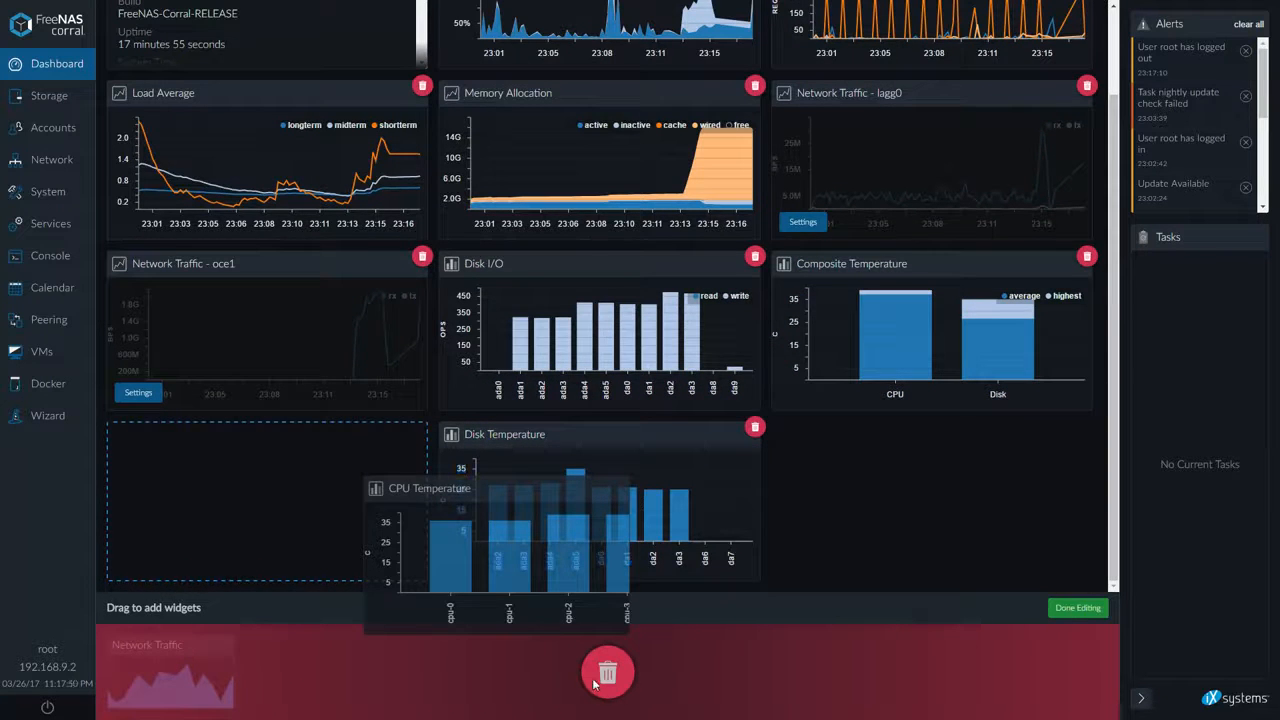
click(1077, 607)
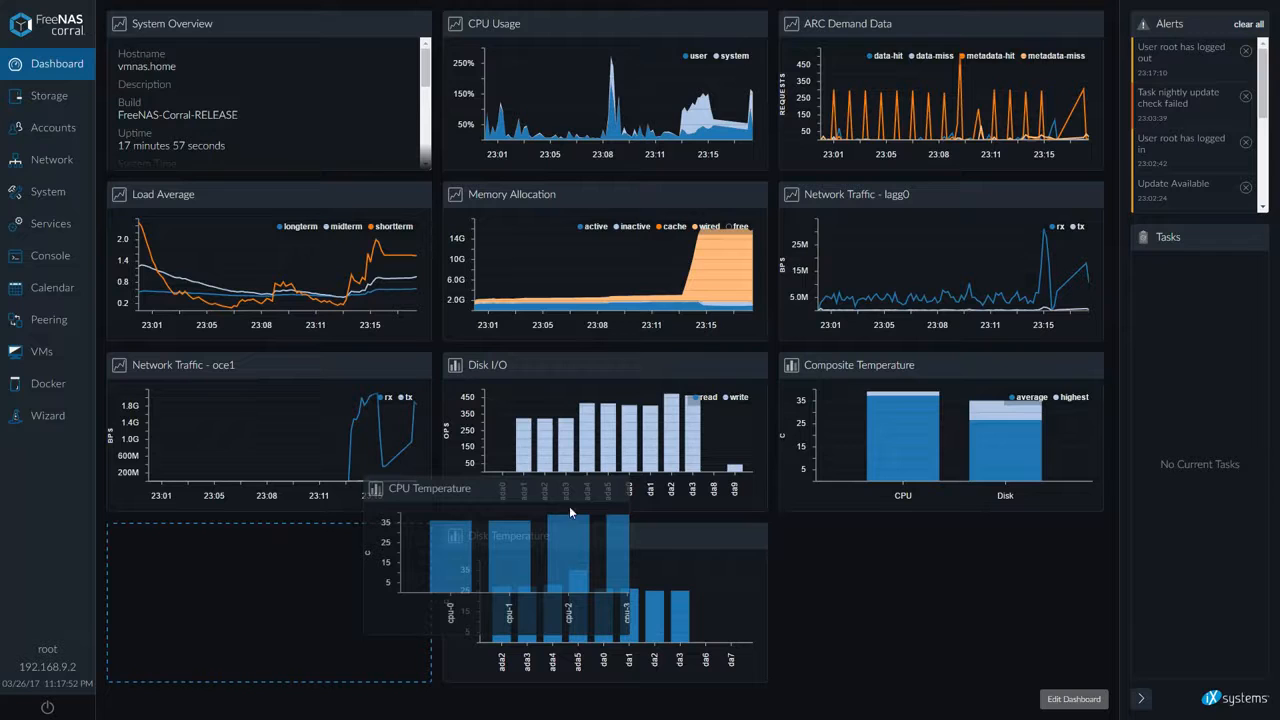
click(45, 96)
click(41, 130)
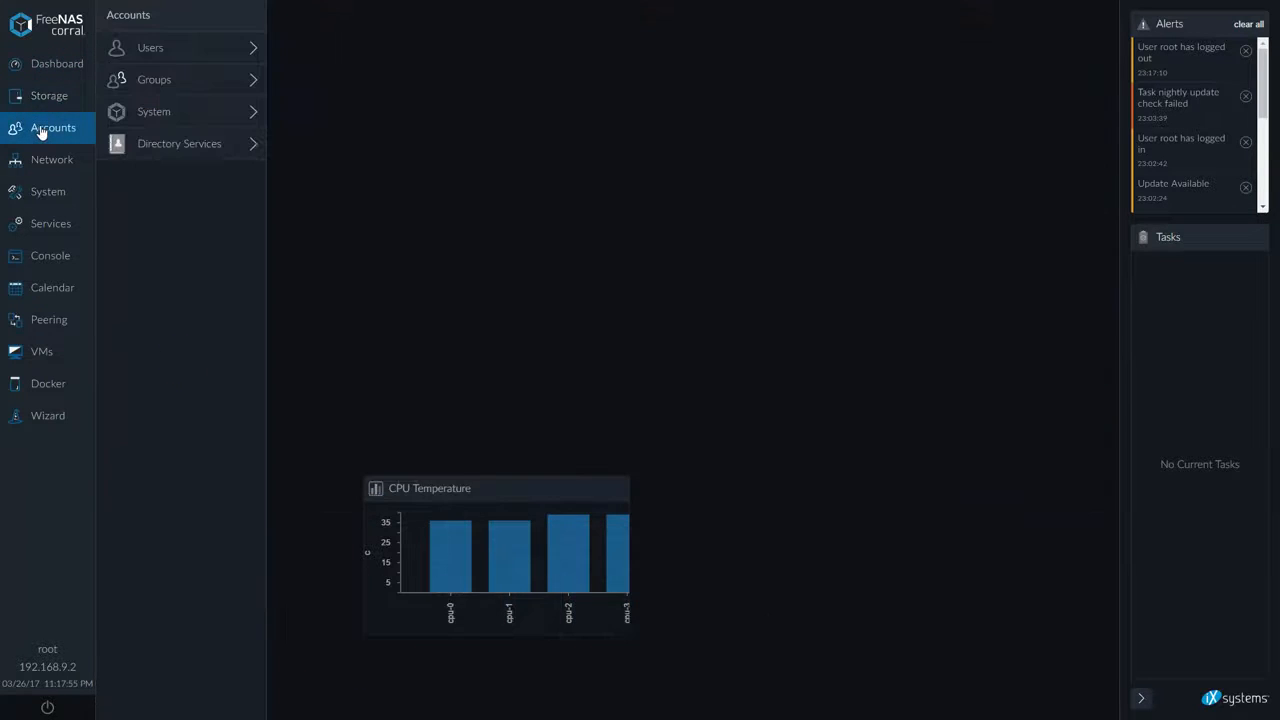
click(45, 70)
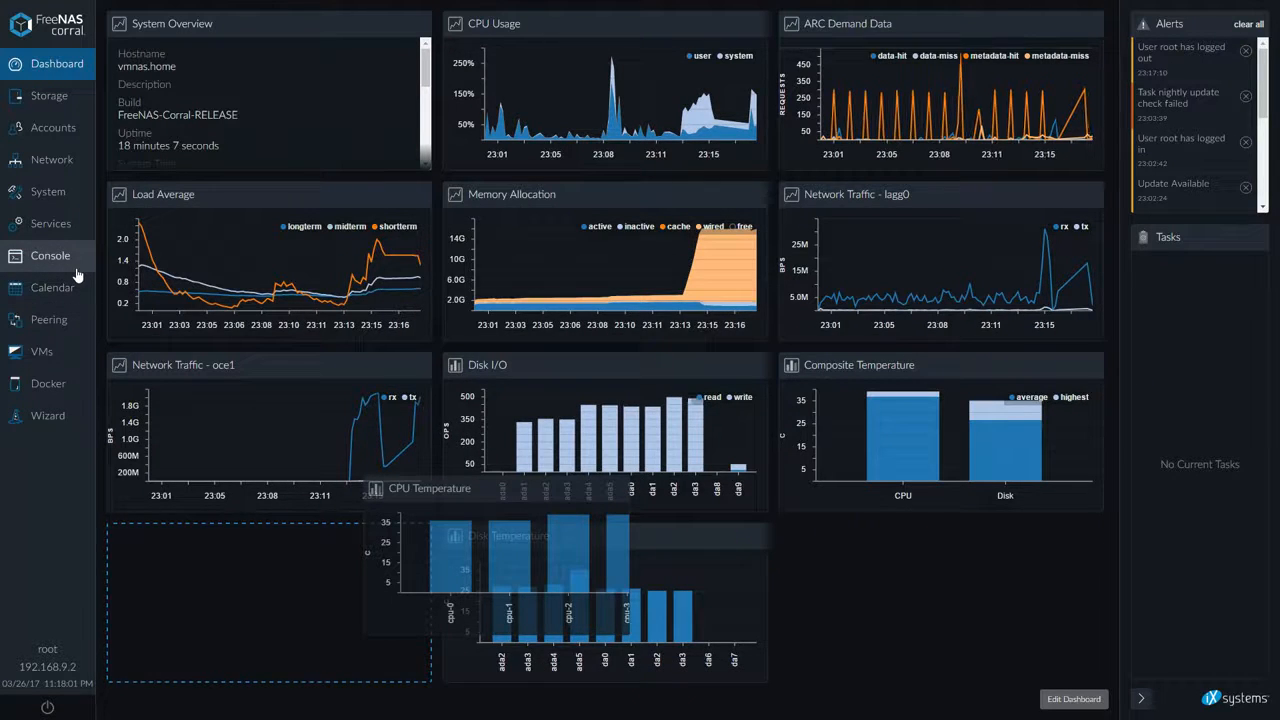
Log out of FreeNAS and log back in to reload the dashboard
click(45, 706)
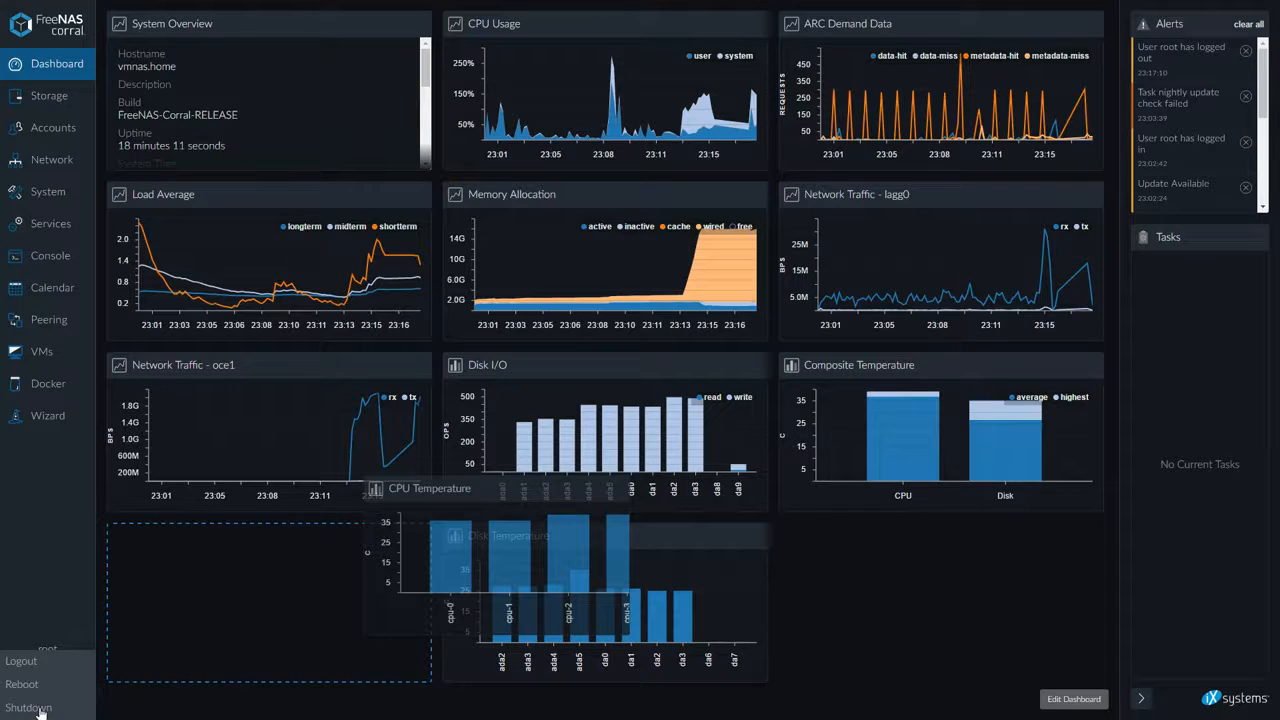
click(22, 658)
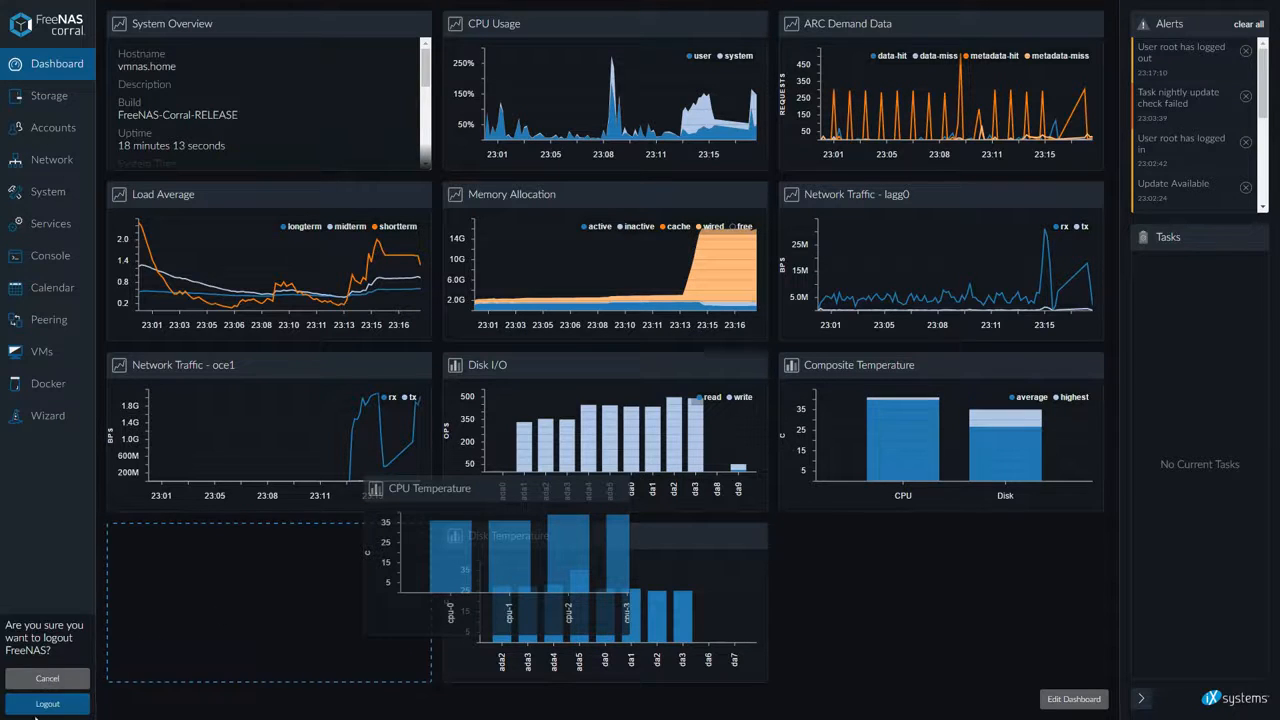
click(60, 704)
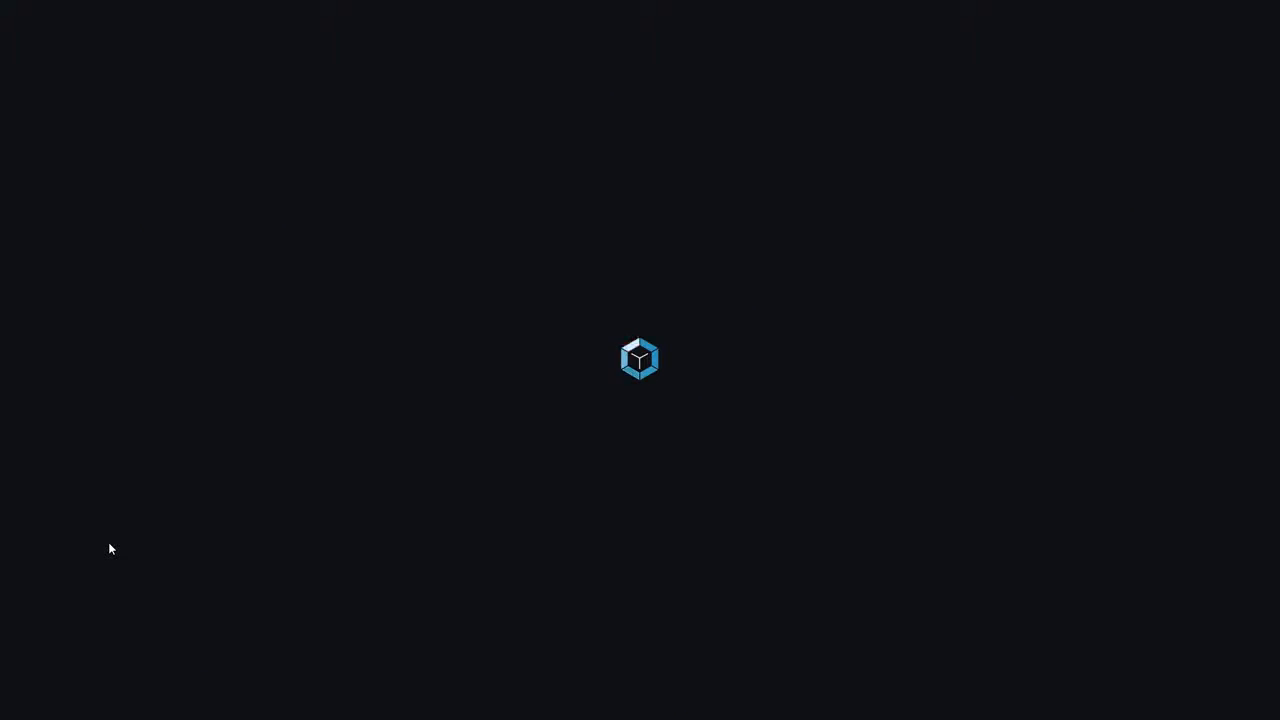
click(583, 461)
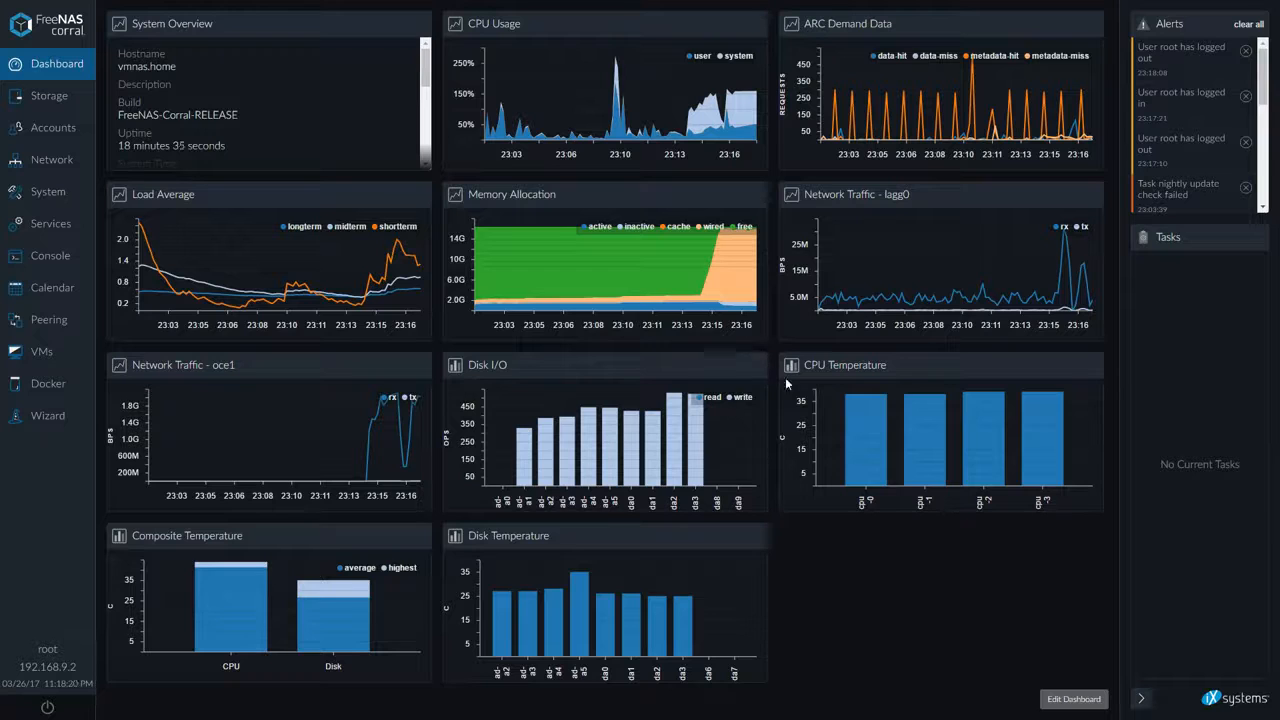
Remove the CPU Temperature widget and re-add it beside Disk Temperature in the bottom row of the dashboard
click(1065, 697)
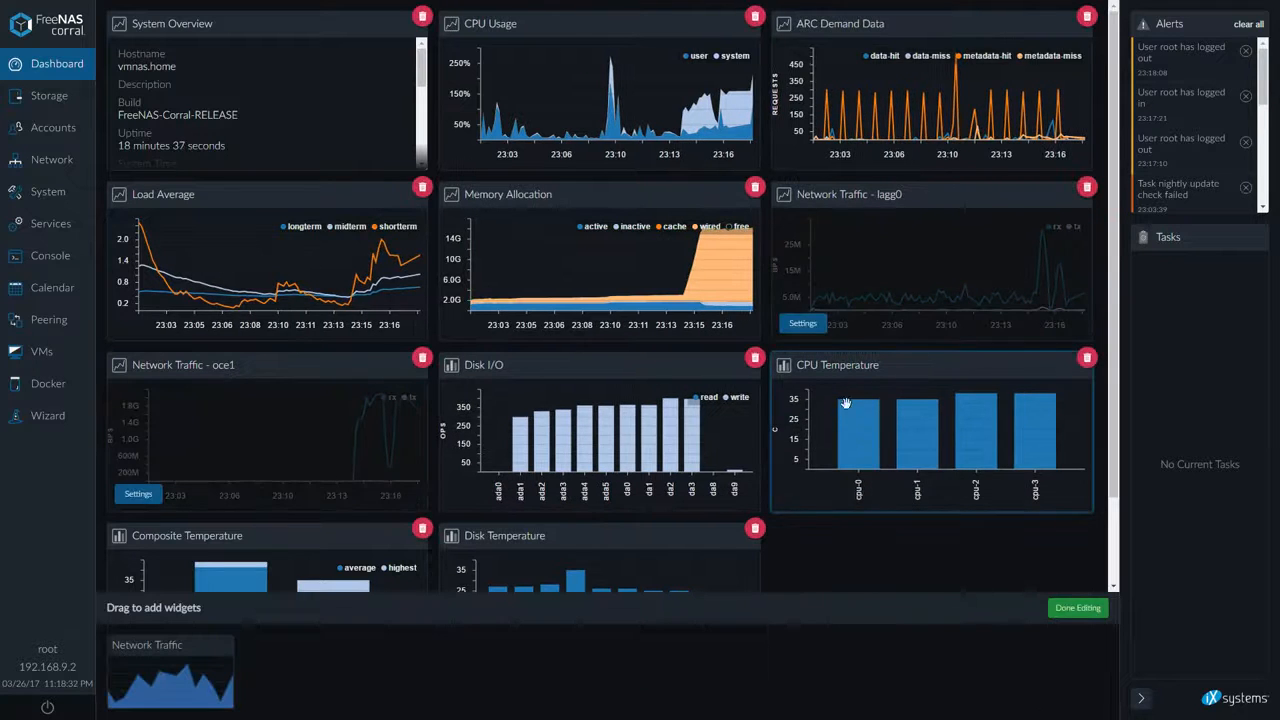
click(1087, 358)
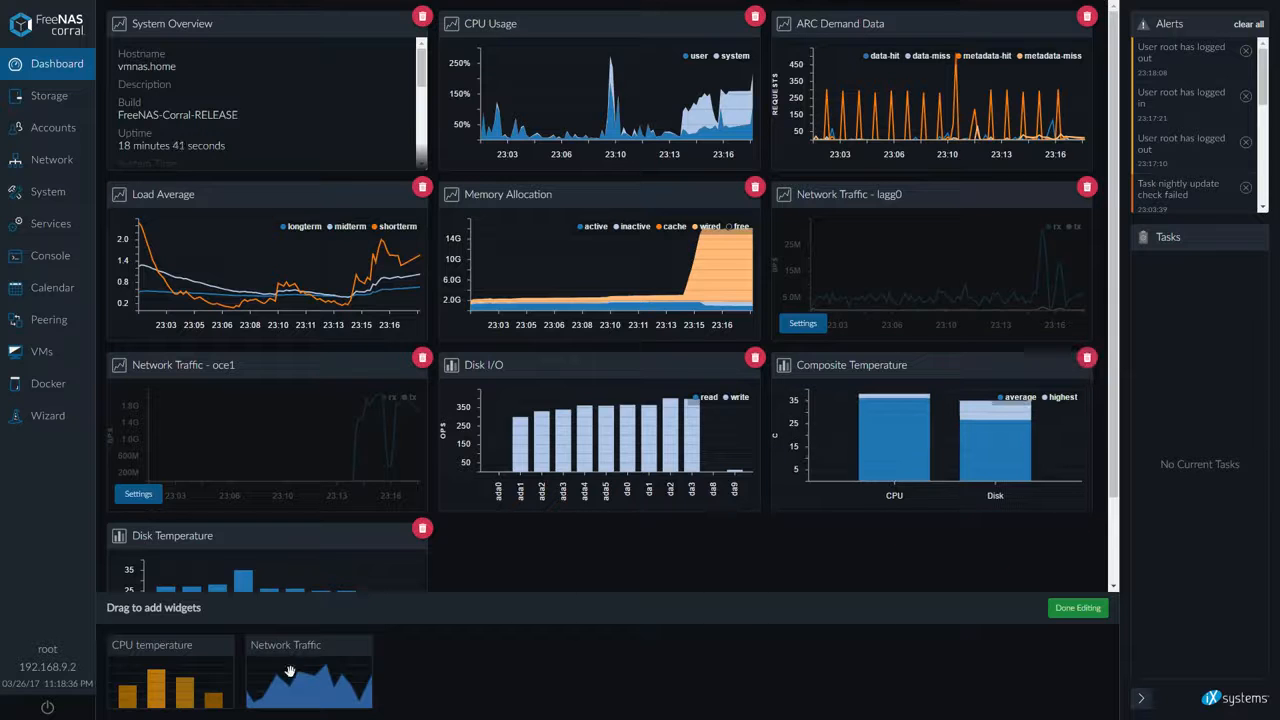
drag(135, 677, 620, 520)
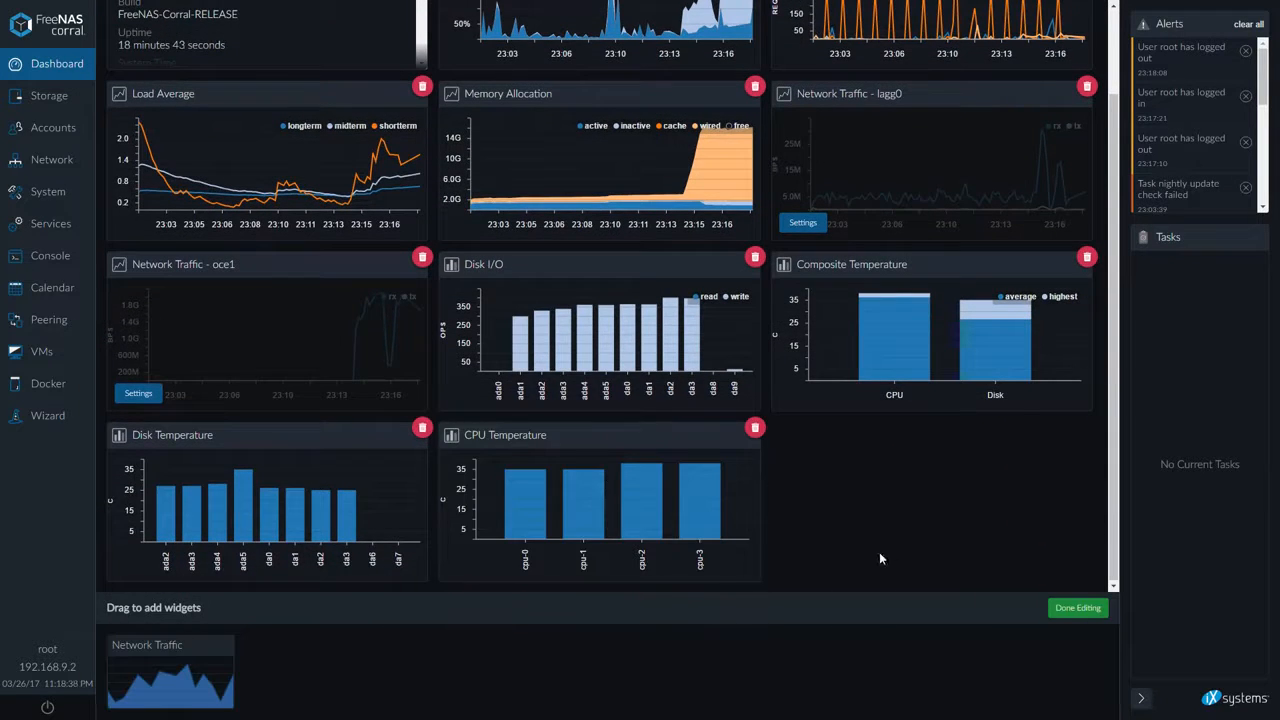
click(1076, 609)
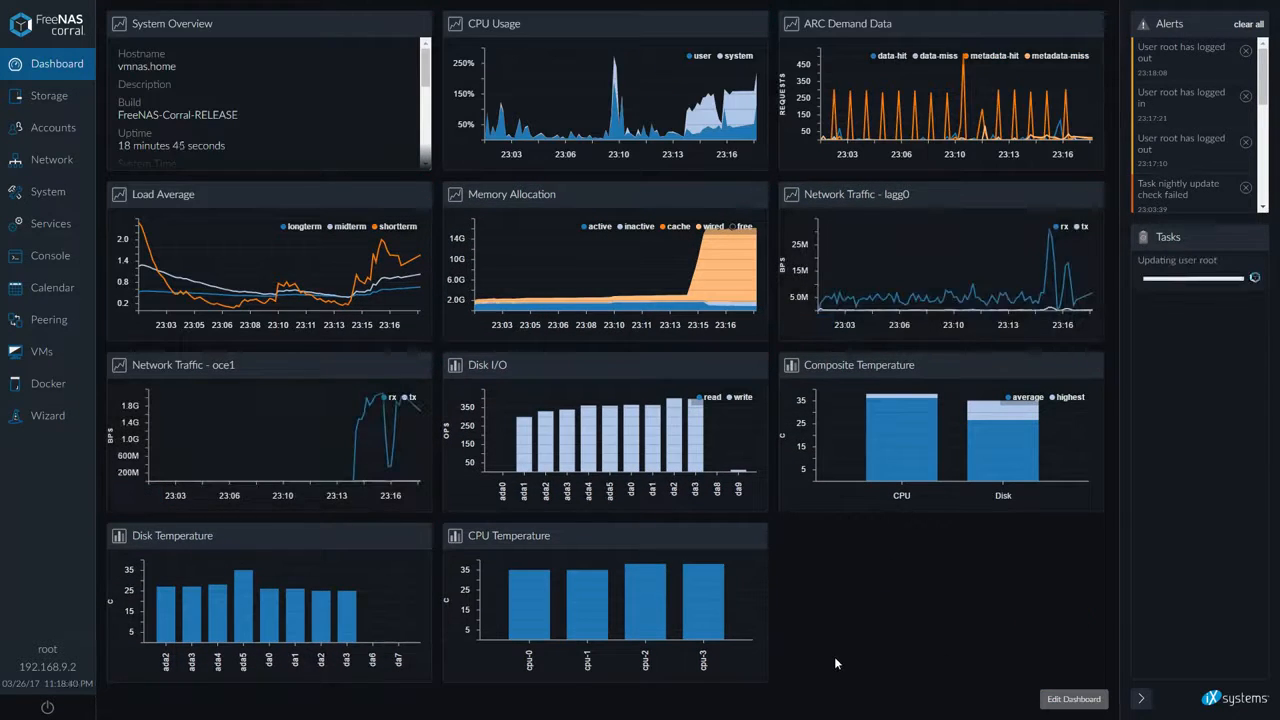
Remove the Disk Temperature widget and re-add it after CPU Temperature in the bottom row
click(1066, 698)
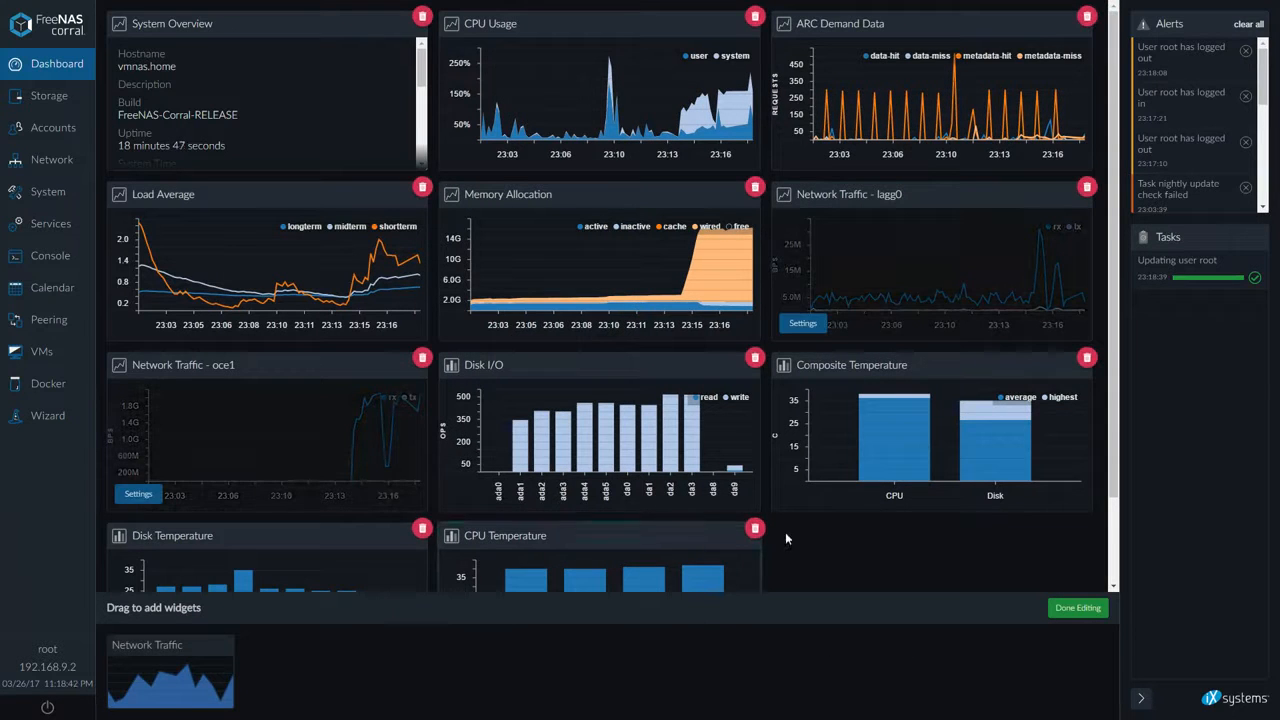
click(422, 527)
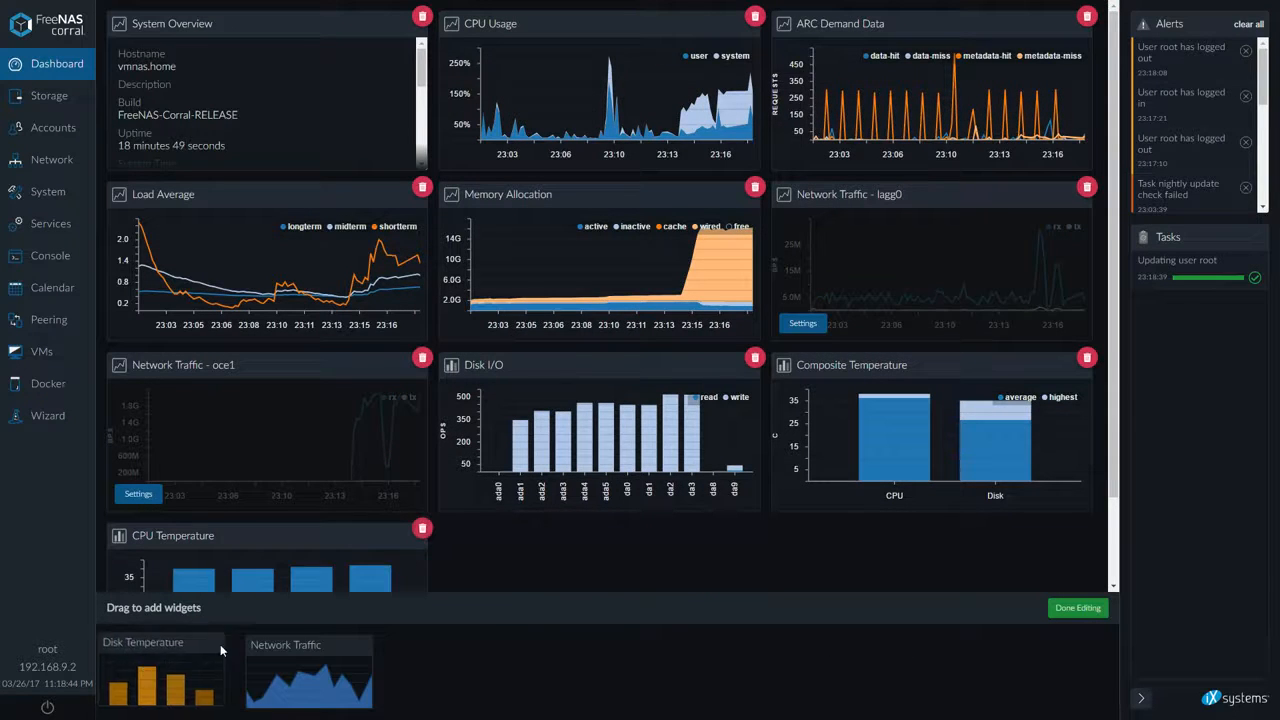
drag(176, 670, 594, 529)
click(1076, 608)
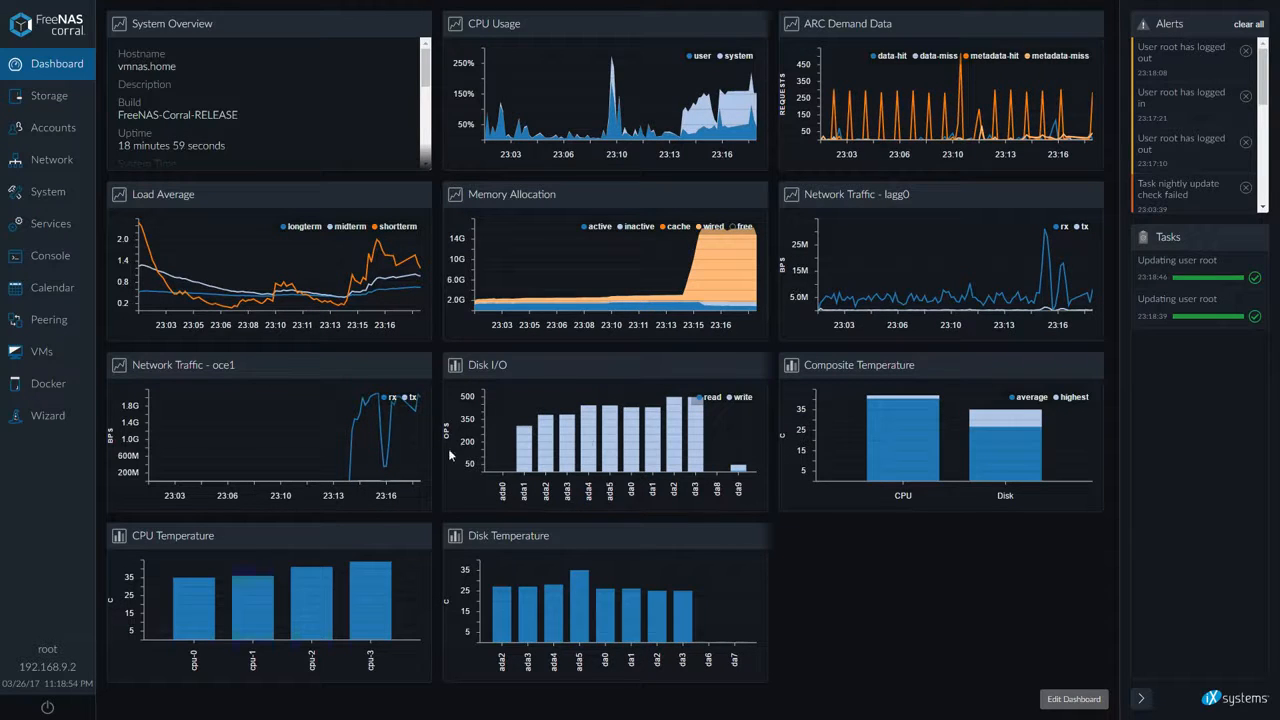
Move the Disk I/O widget into the second row beside Memory Allocation
click(1060, 698)
drag(591, 366, 960, 195)
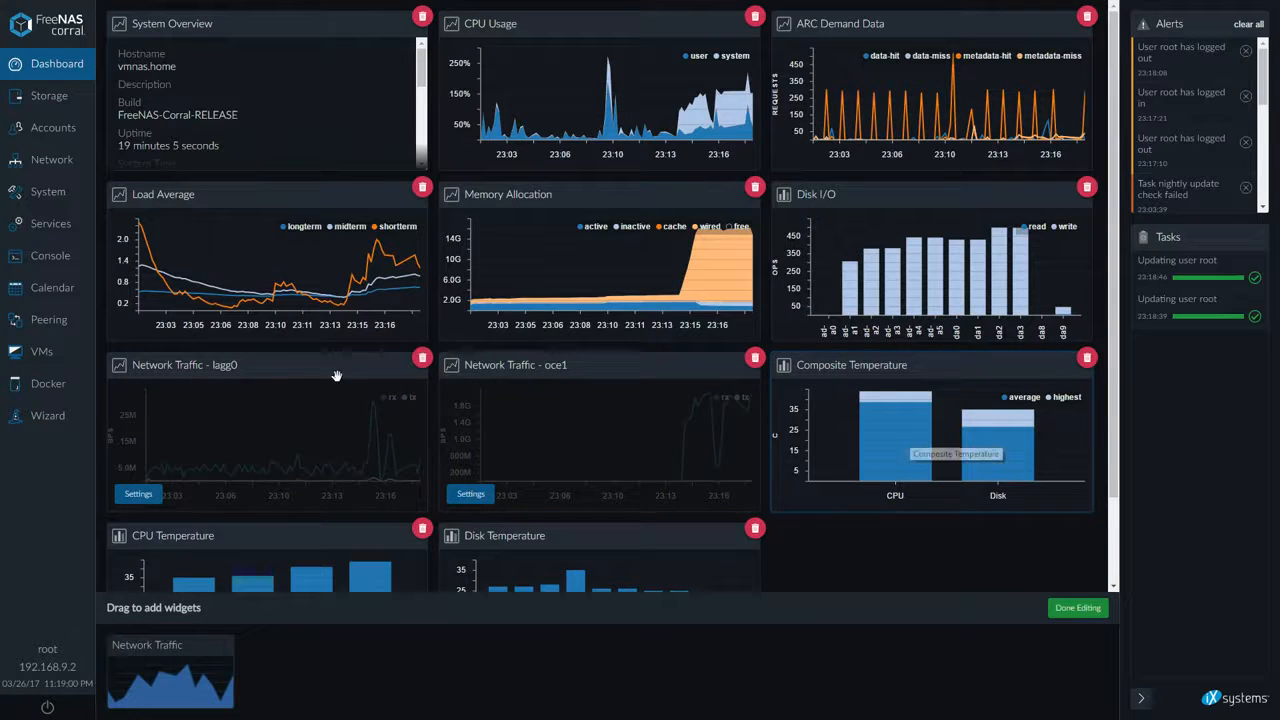
click(1097, 609)
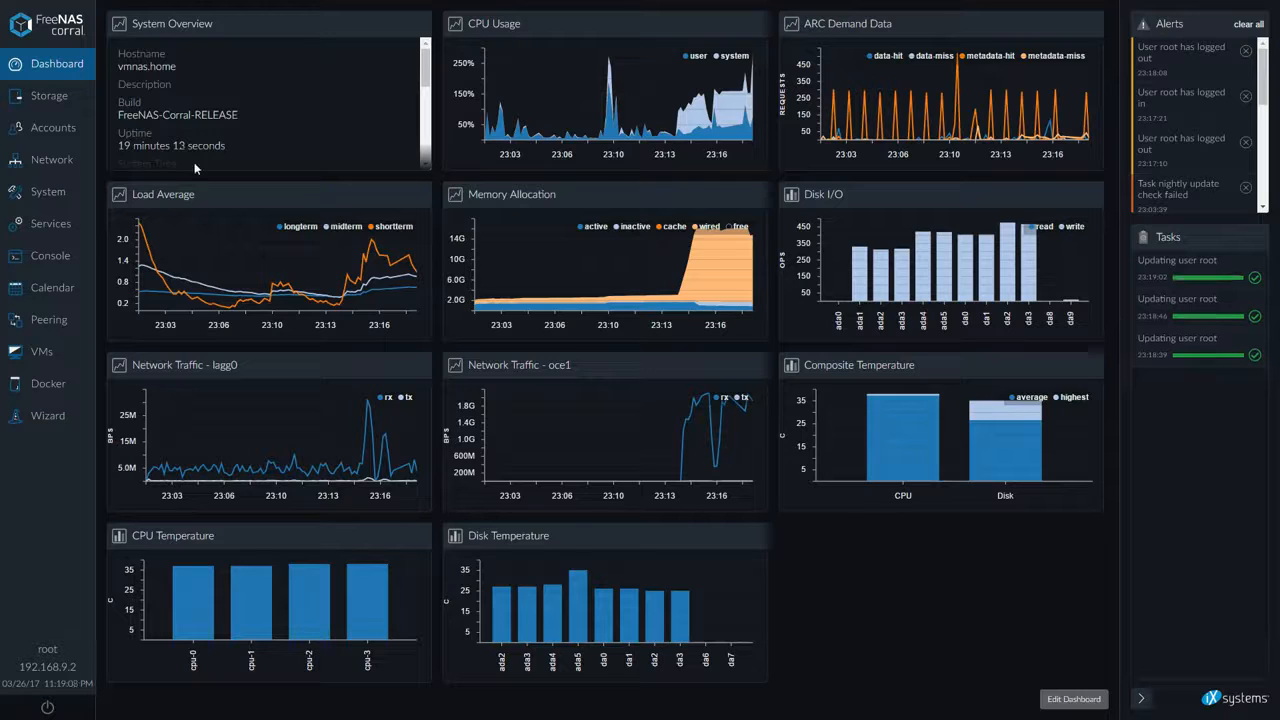
Open the vol0 volume's topology in Storage
click(50, 96)
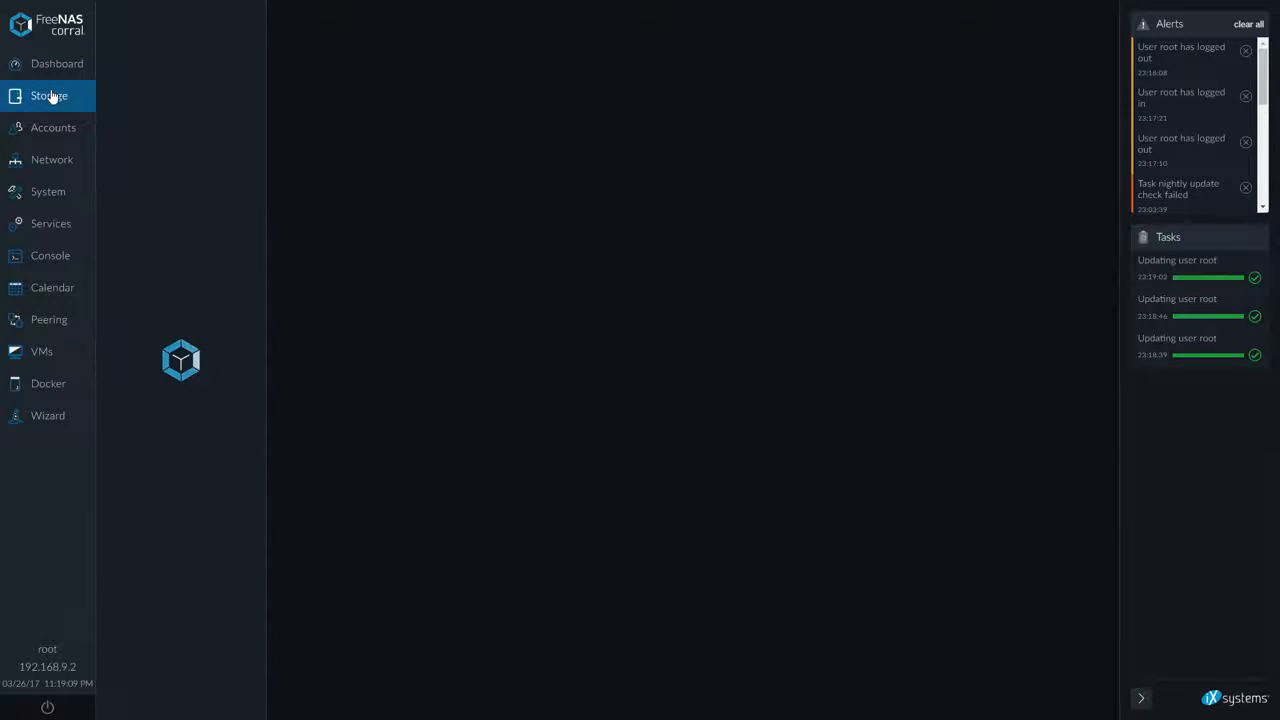
click(158, 150)
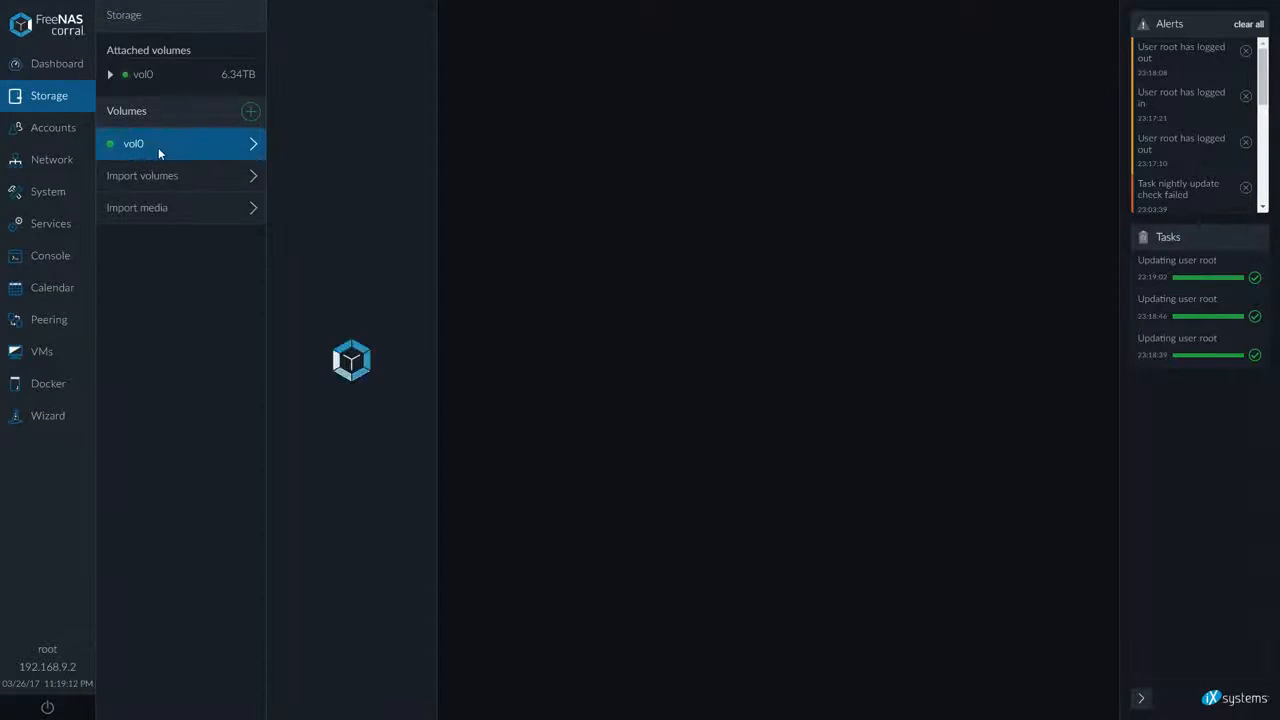
click(342, 174)
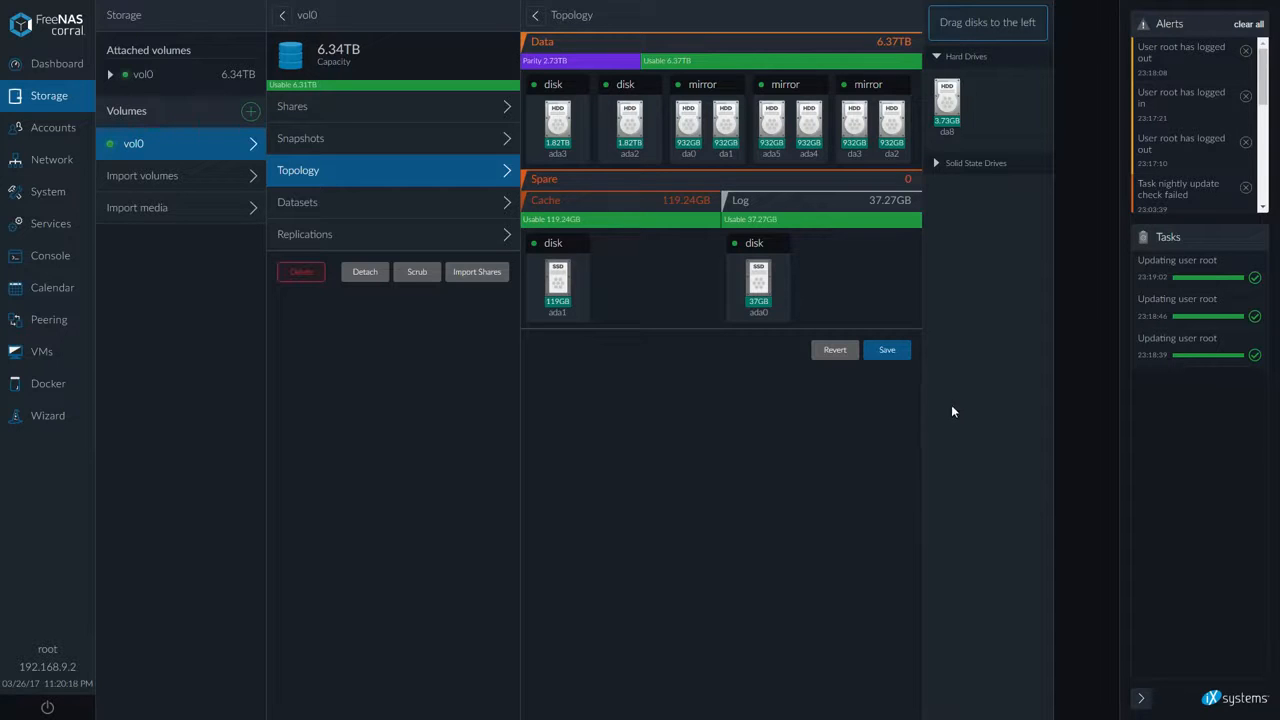
Open the Create a volume form to view the available drives
click(250, 112)
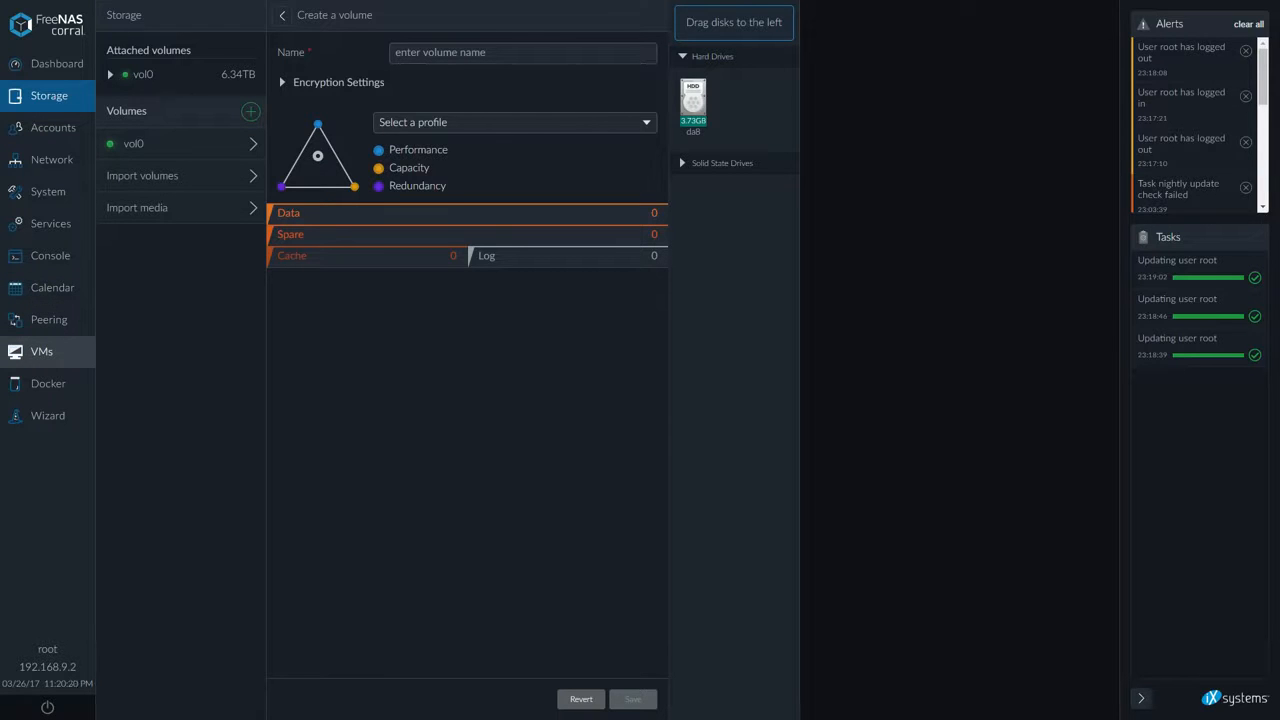
click(50, 127)
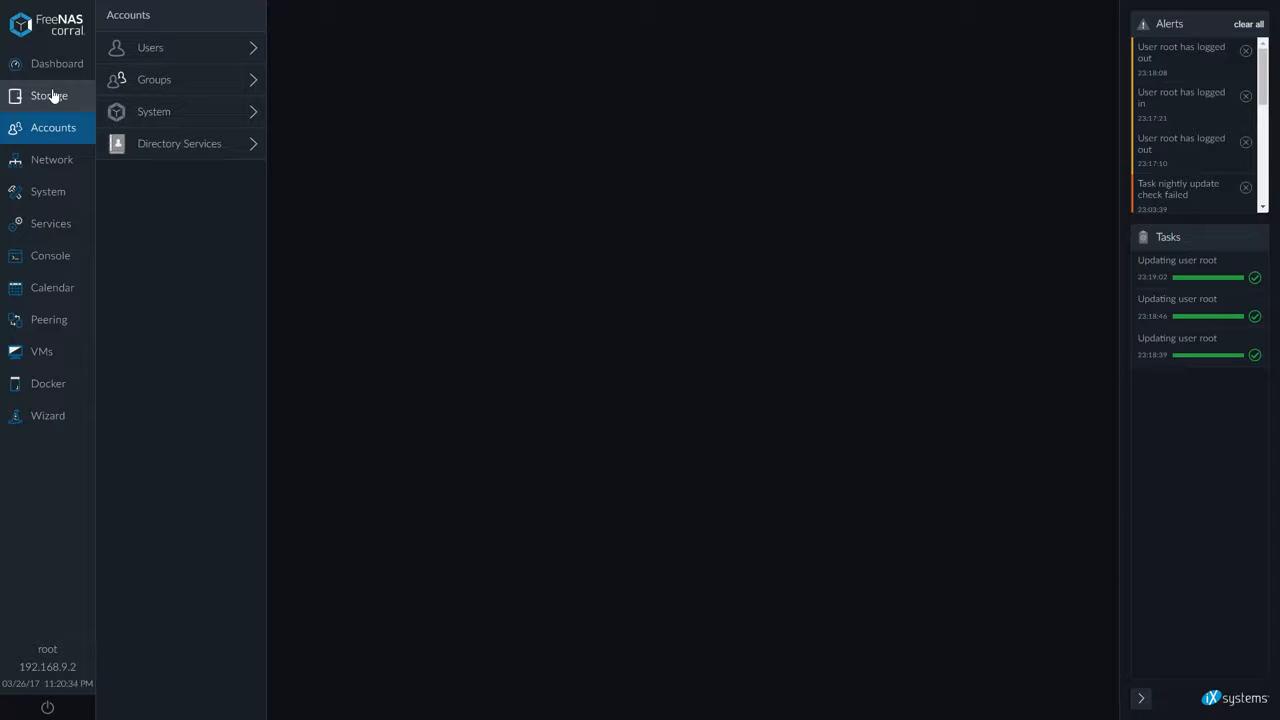
click(50, 95)
click(251, 112)
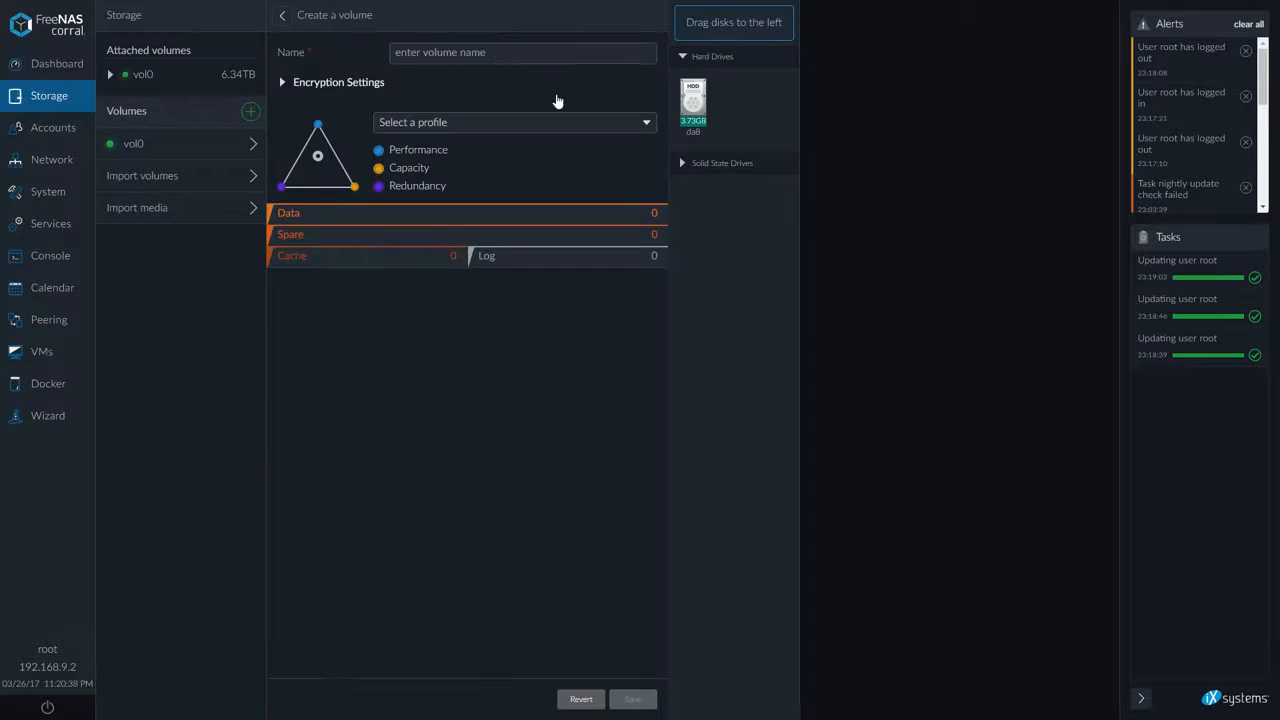
Browse the Accounts, Network, System and Services sections
click(38, 140)
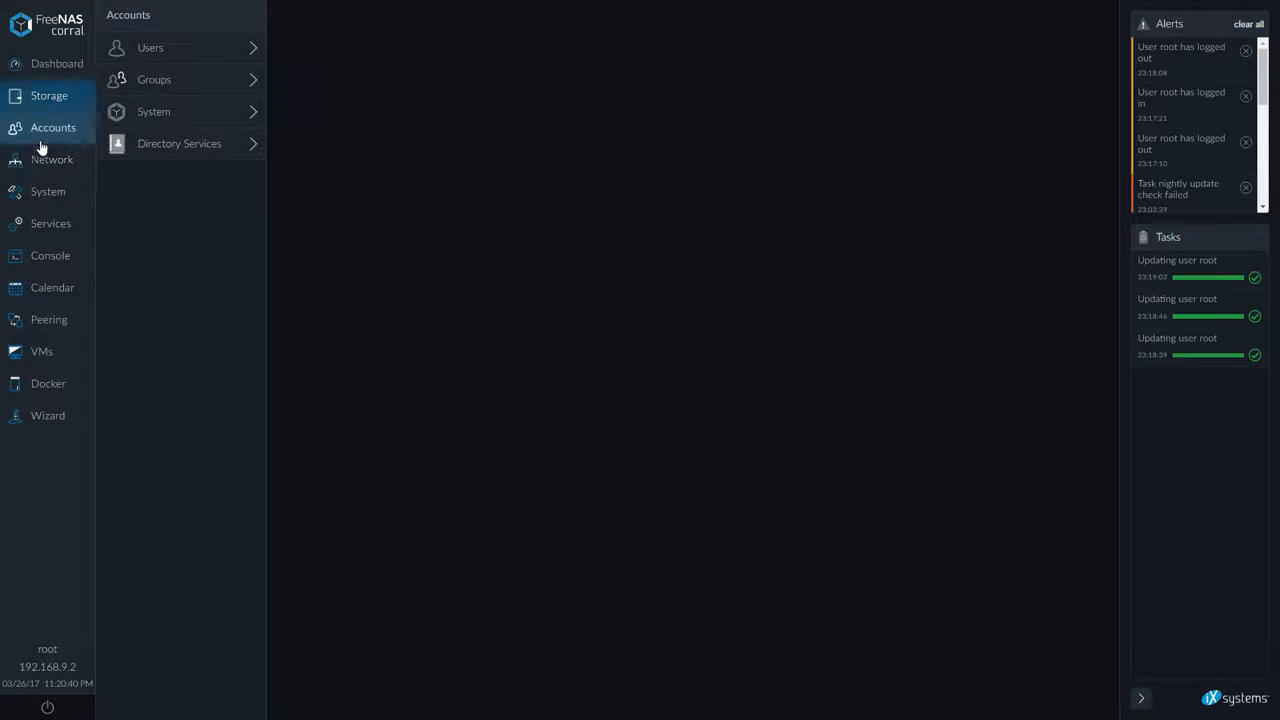
click(34, 160)
click(34, 191)
click(31, 224)
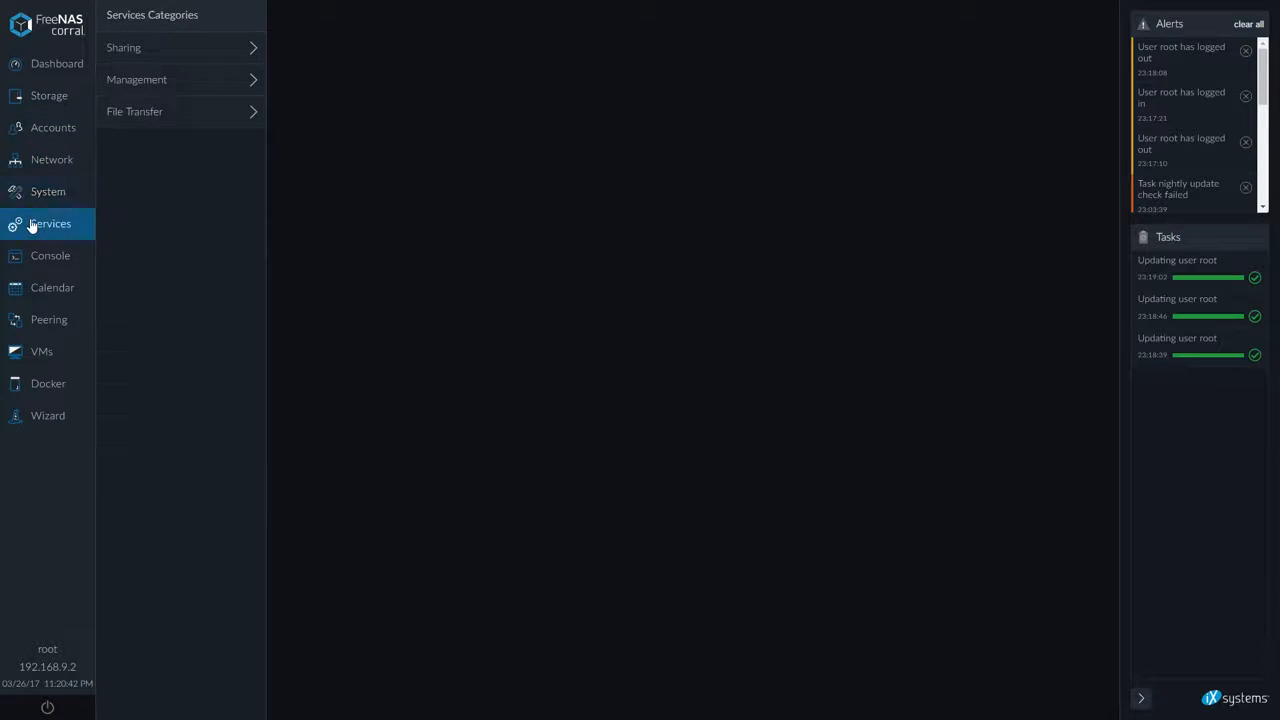
Browse the Docker and Virtual Machines sections
click(62, 386)
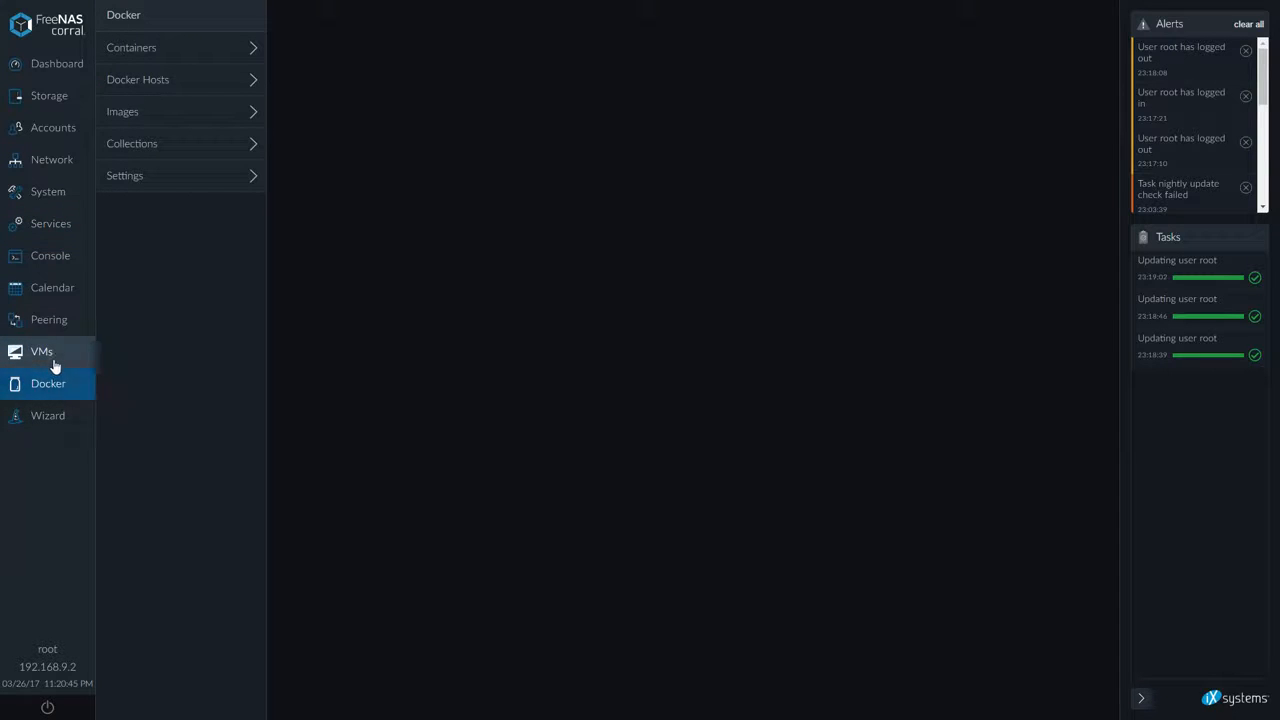
click(54, 366)
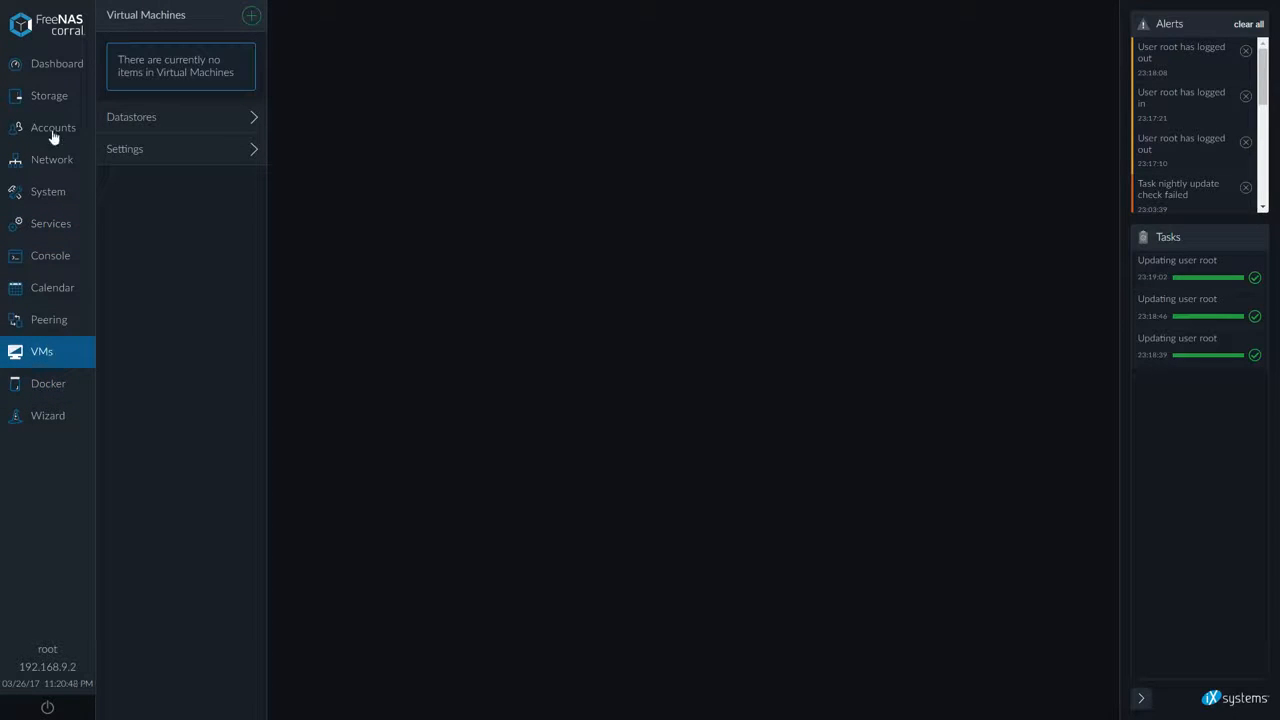
Start a new volume in Storage, adding drives da4 to da7 as separate data disks and da8 as cache
click(46, 98)
click(250, 112)
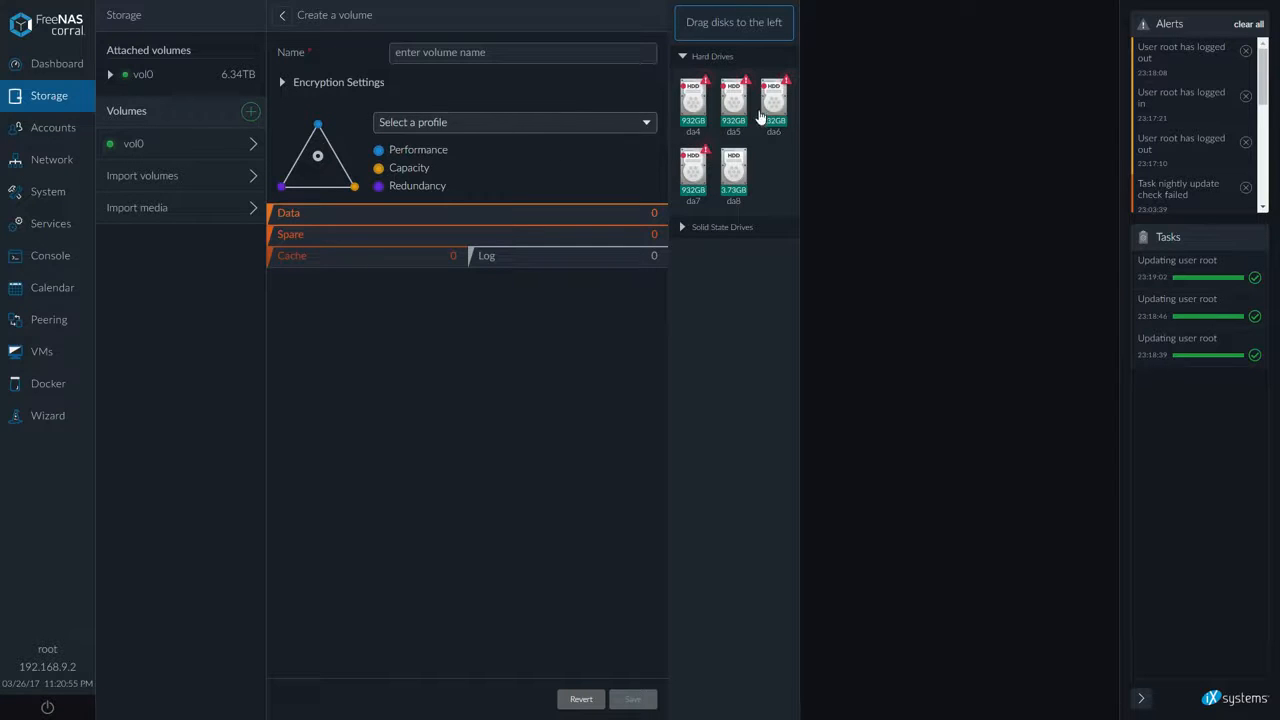
drag(693, 100, 443, 215)
drag(693, 105, 413, 272)
drag(693, 118, 522, 264)
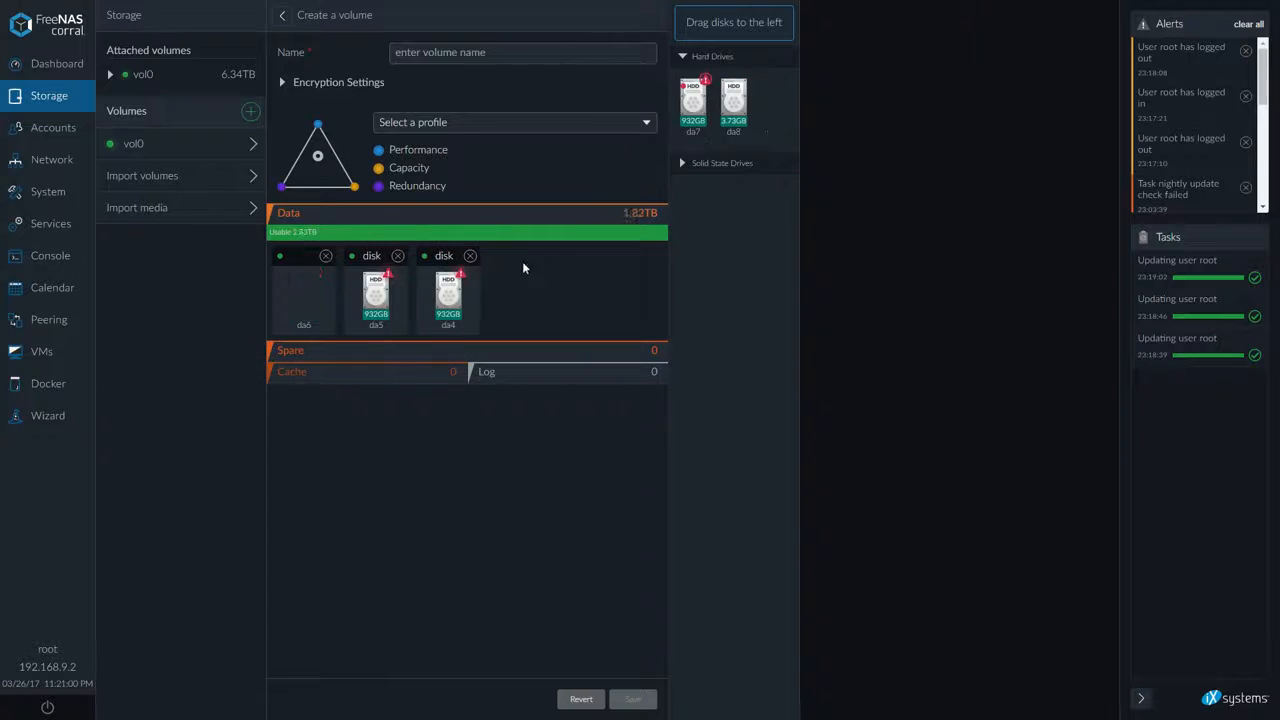
drag(733, 100, 606, 277)
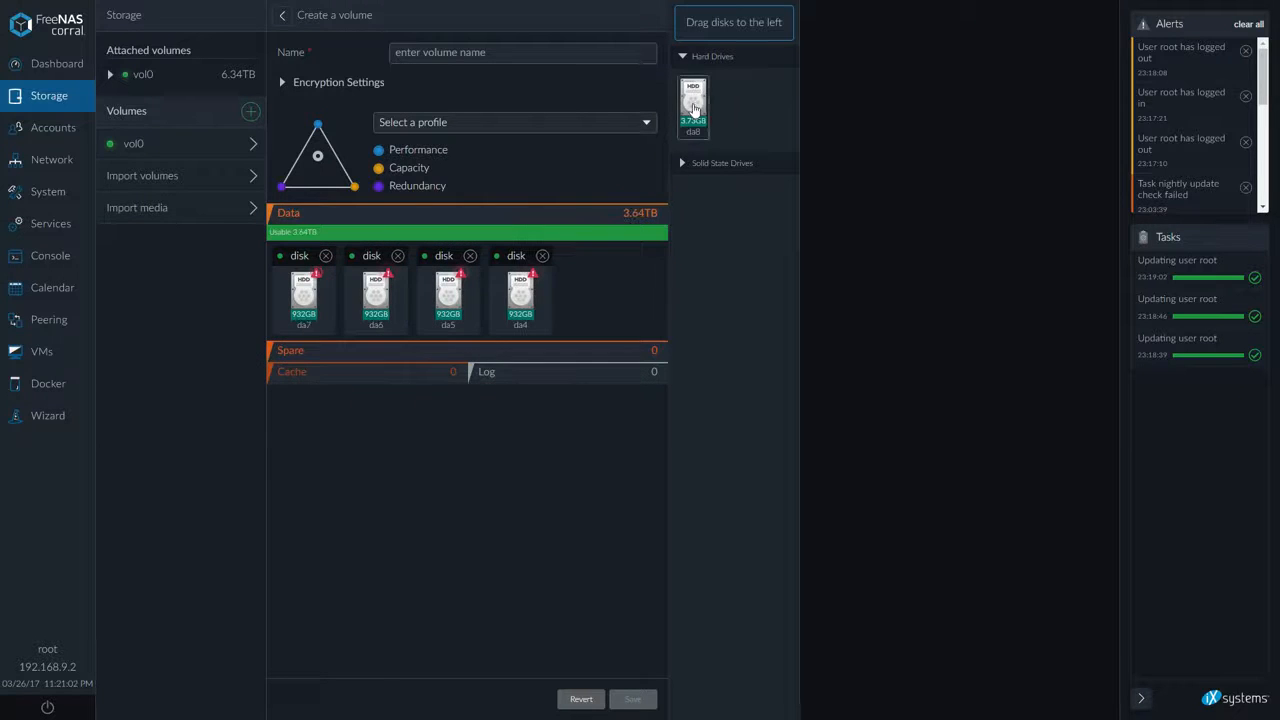
drag(693, 100, 366, 381)
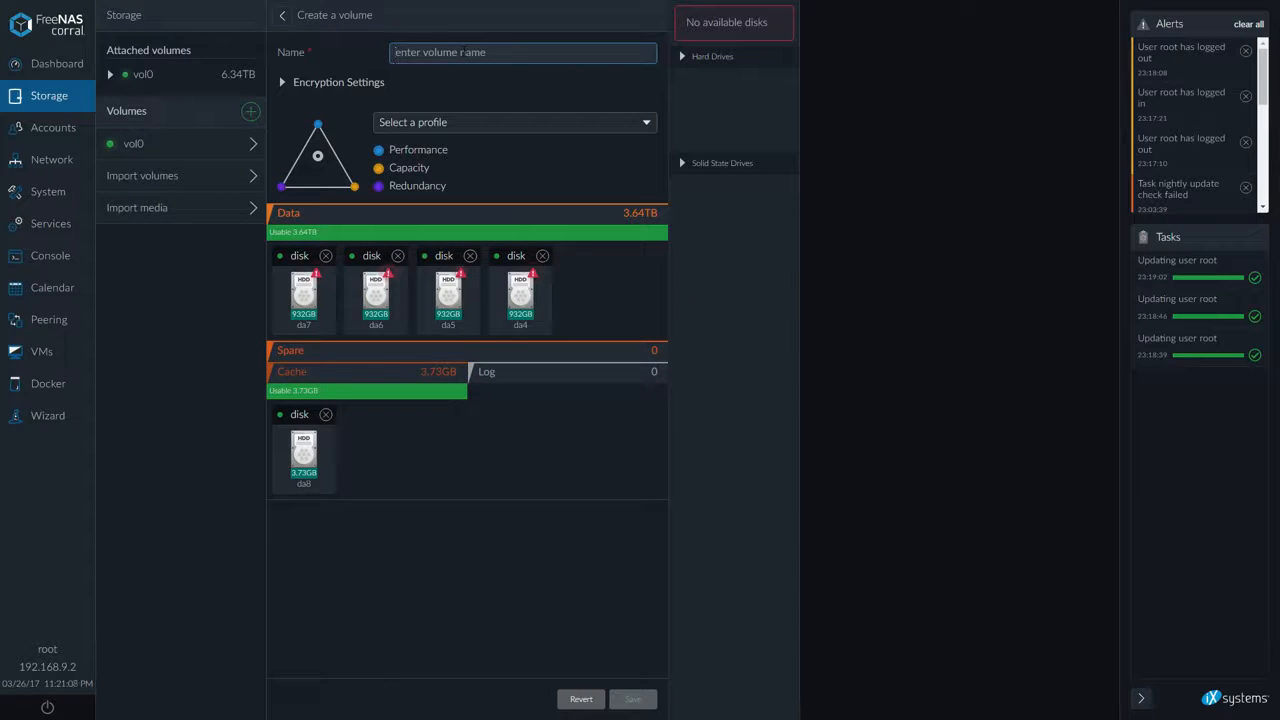
Name the new volume volstripe
text(vol)
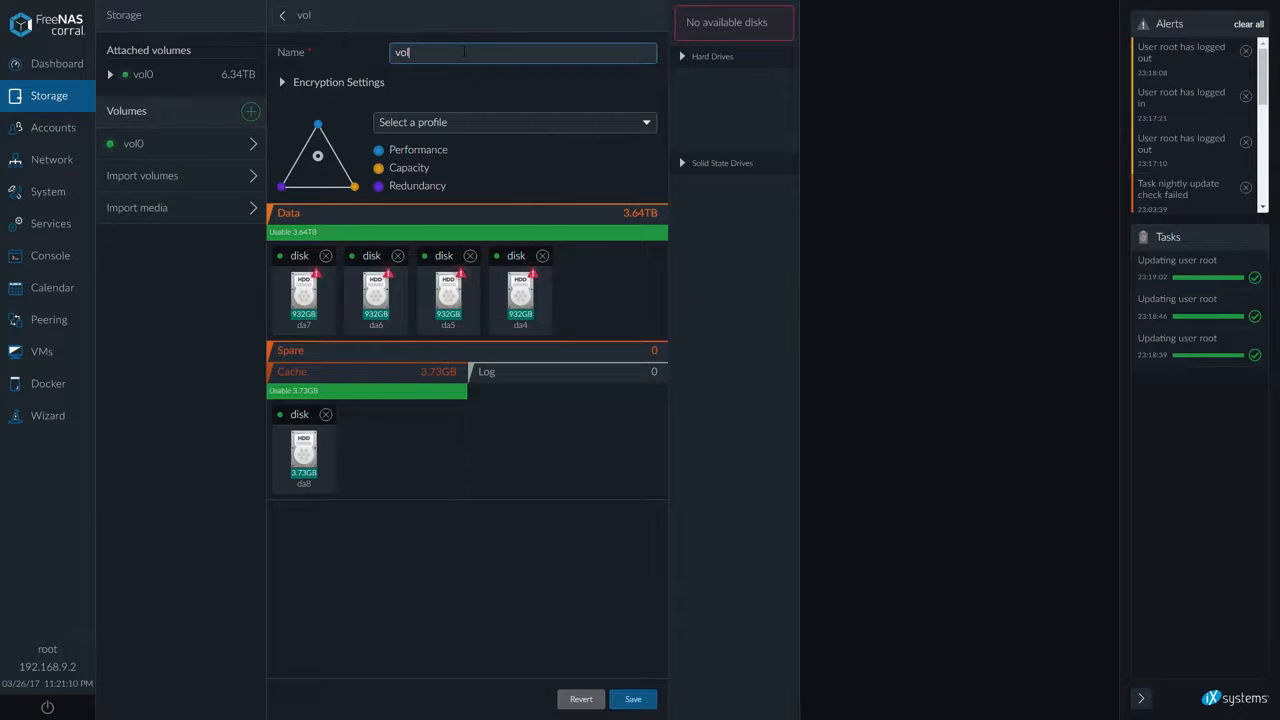
text(stripe)
Combine the four data drives into a single vdev and set its type to raidz2
drag(367, 311, 443, 300)
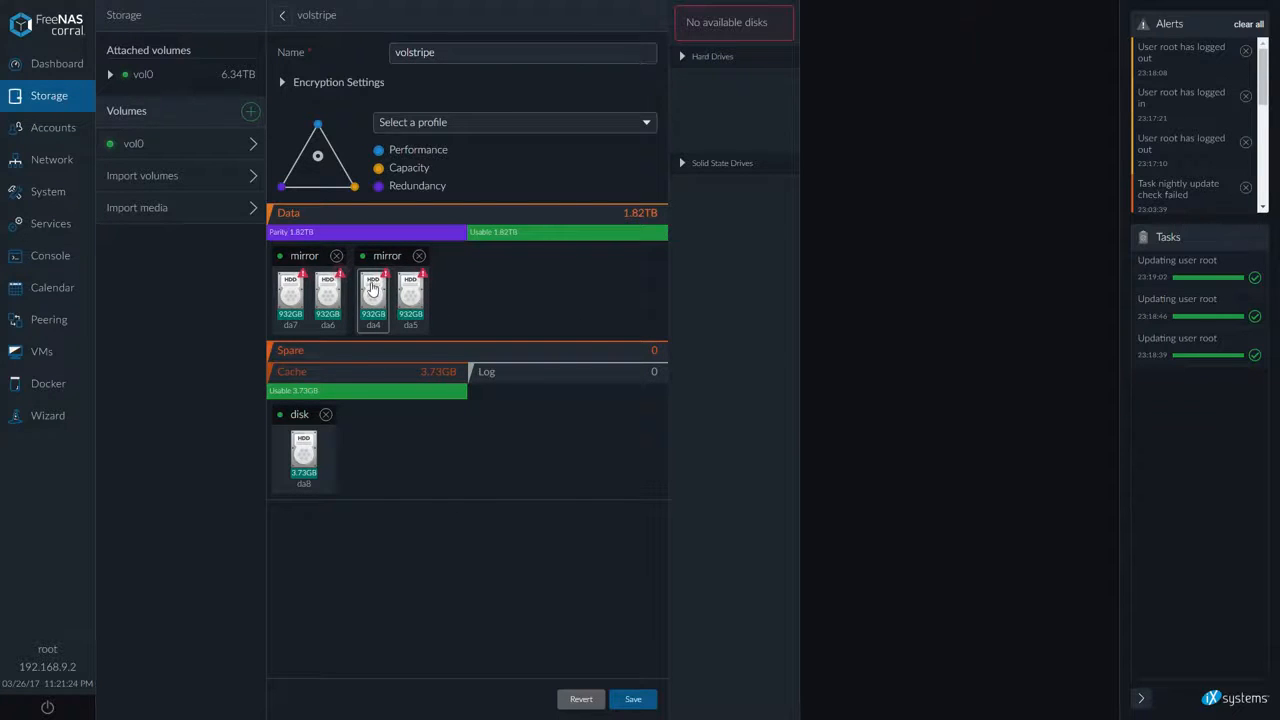
drag(373, 291, 309, 290)
drag(415, 303, 337, 330)
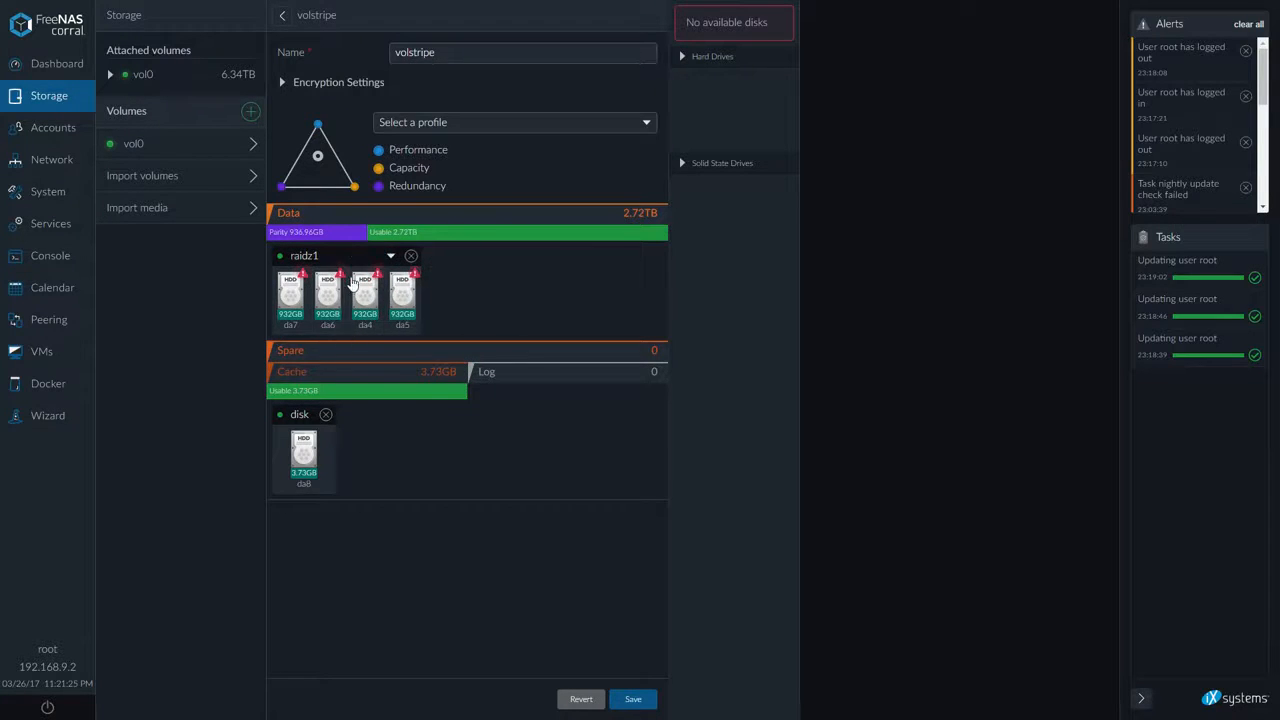
click(338, 257)
click(325, 268)
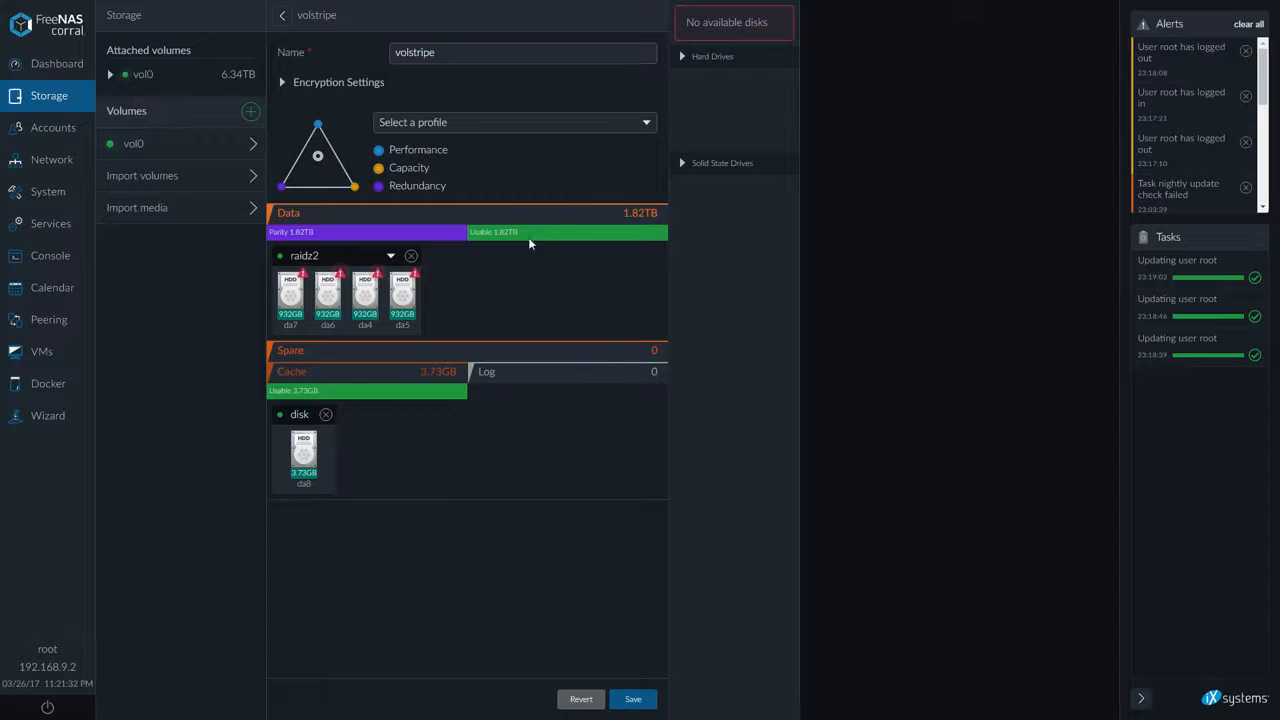
Rename the volume to badvol
click(392, 53)
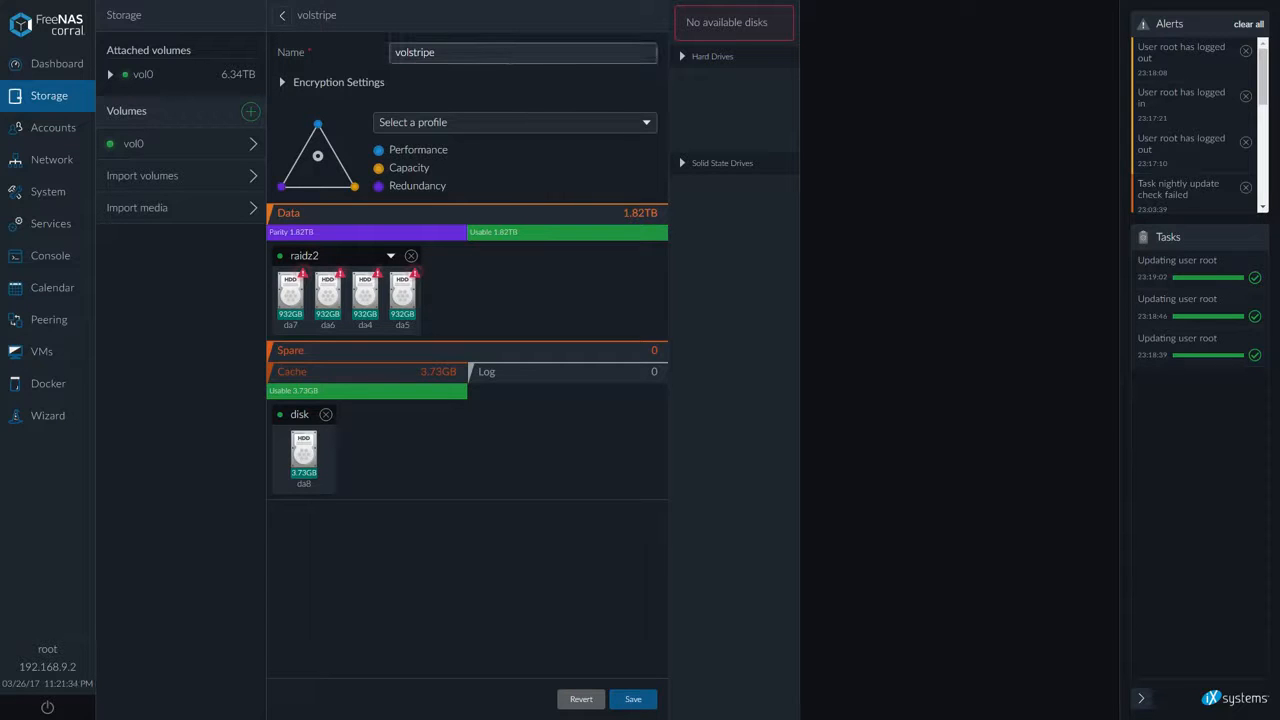
key(ctrl+a)
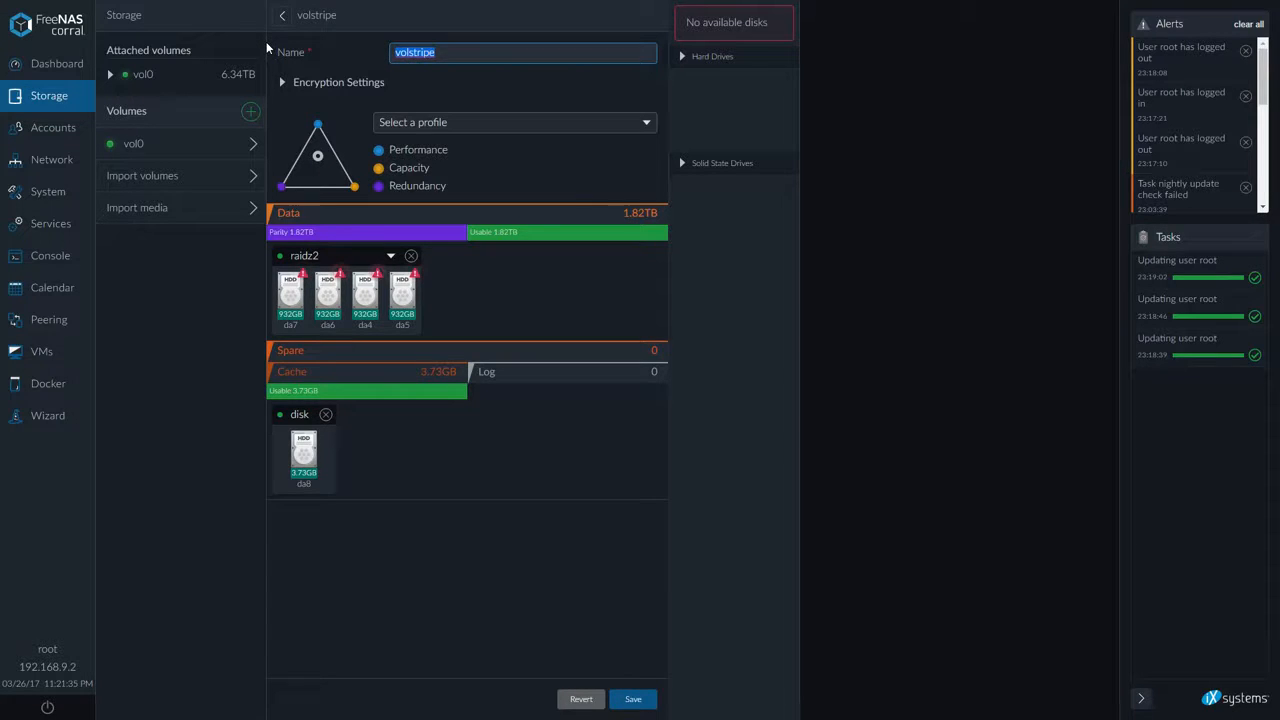
text(badvol)
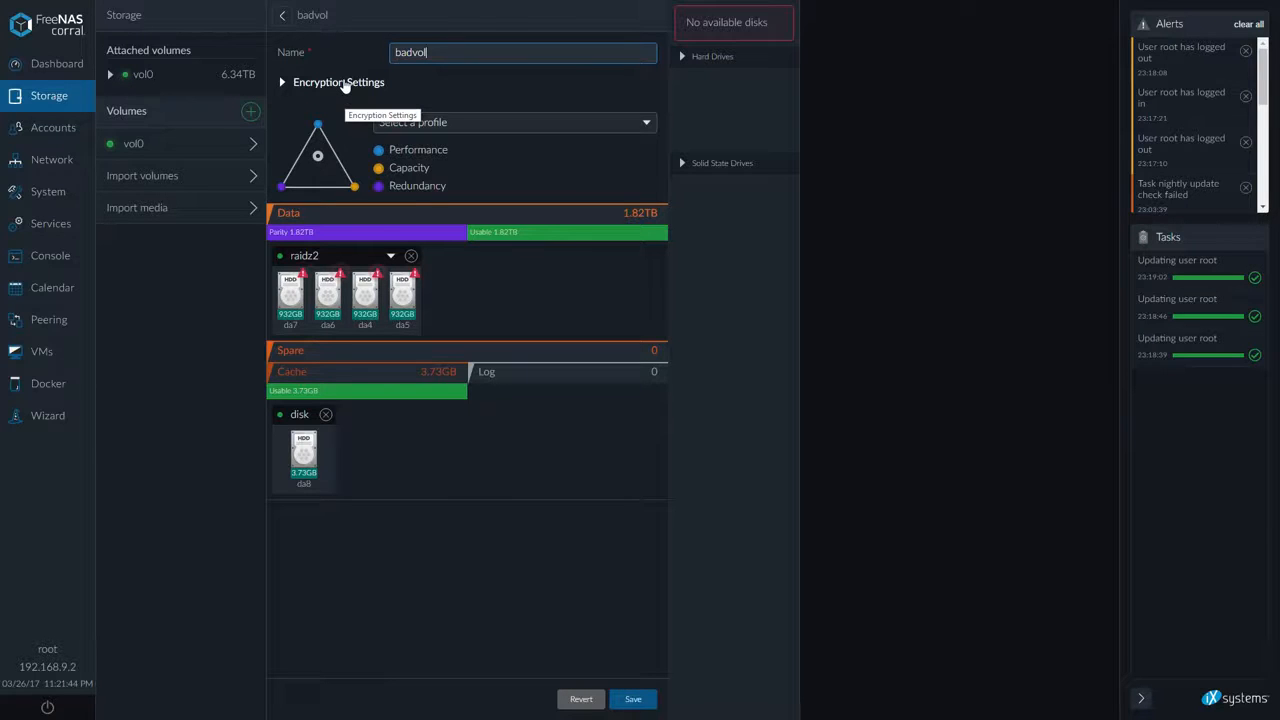
click(344, 86)
click(344, 86)
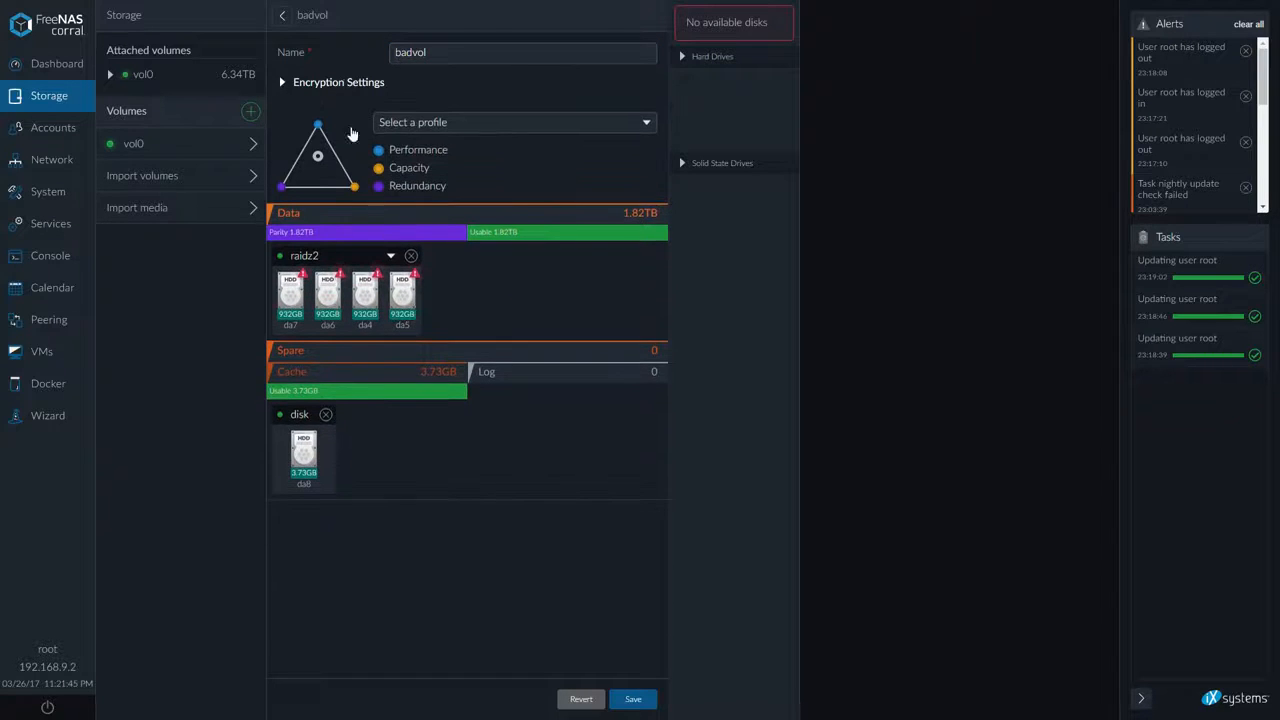
Split the raidz2 vdev back into four separate striped data disks and save the volume
drag(410, 300, 479, 296)
drag(375, 298, 546, 300)
drag(441, 301, 552, 291)
click(450, 47)
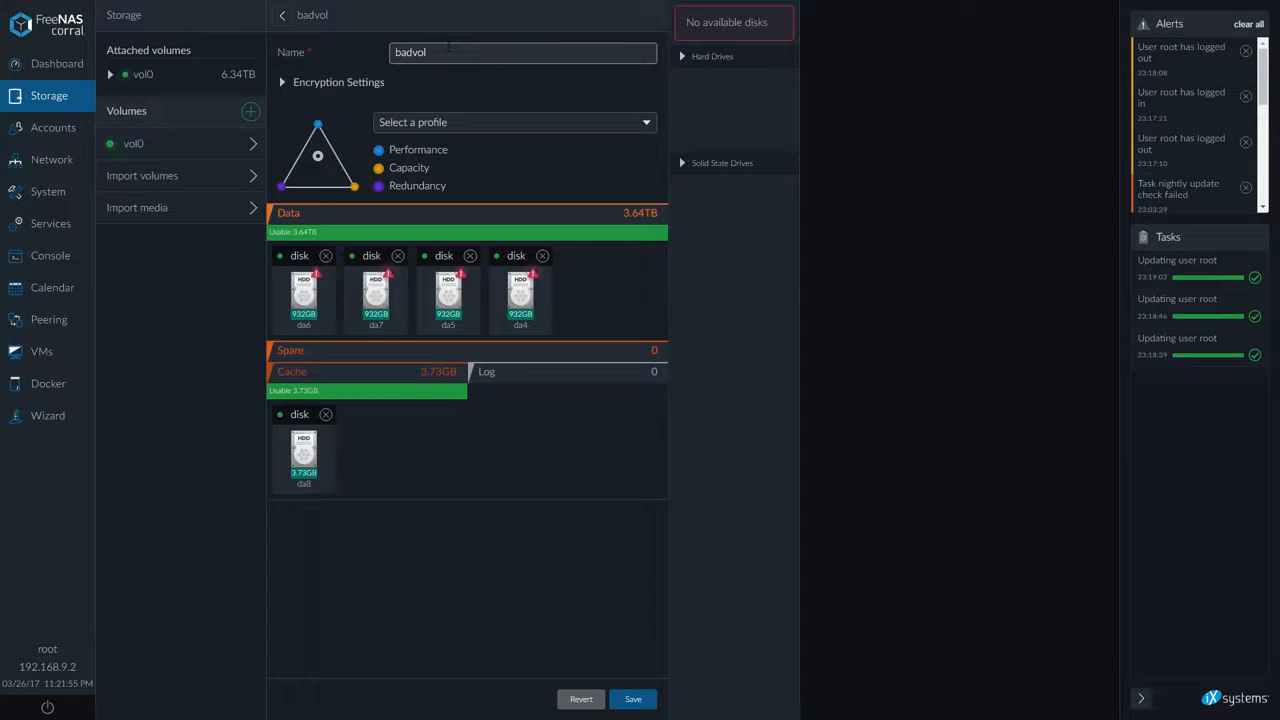
click(648, 700)
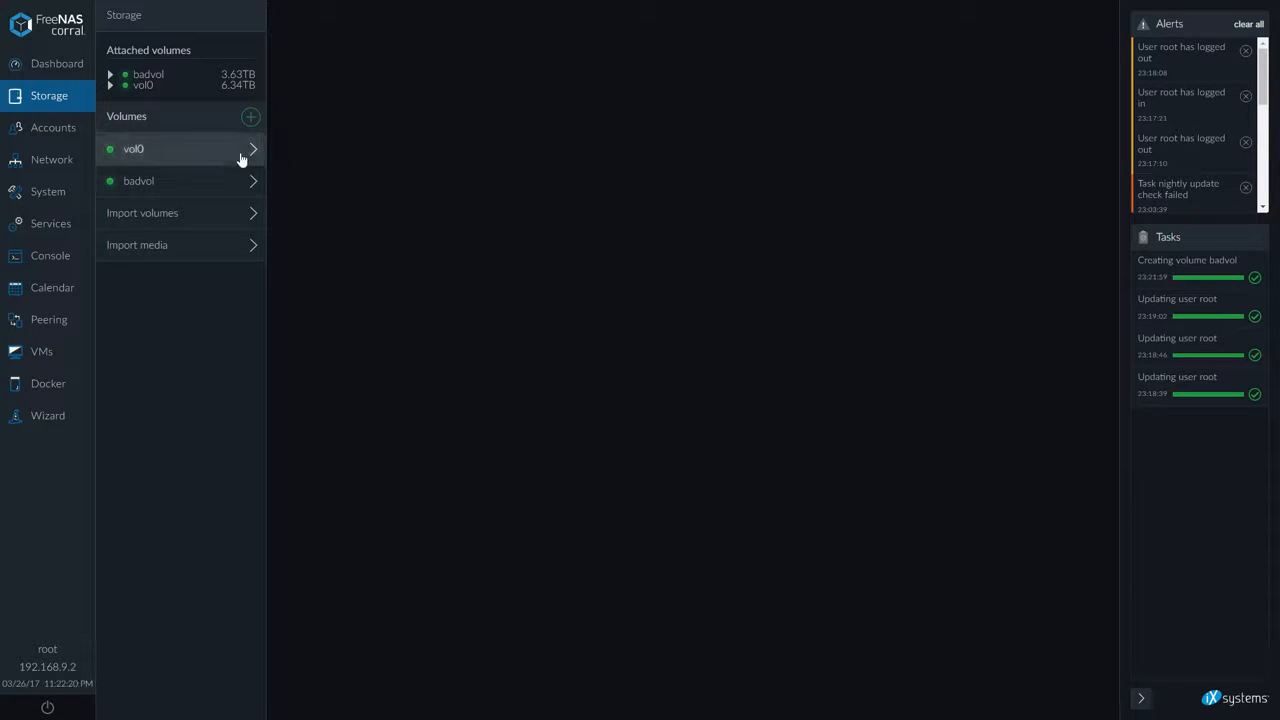
Create a new SMB share on badvol named test1 with guest access allowed
click(206, 184)
click(355, 102)
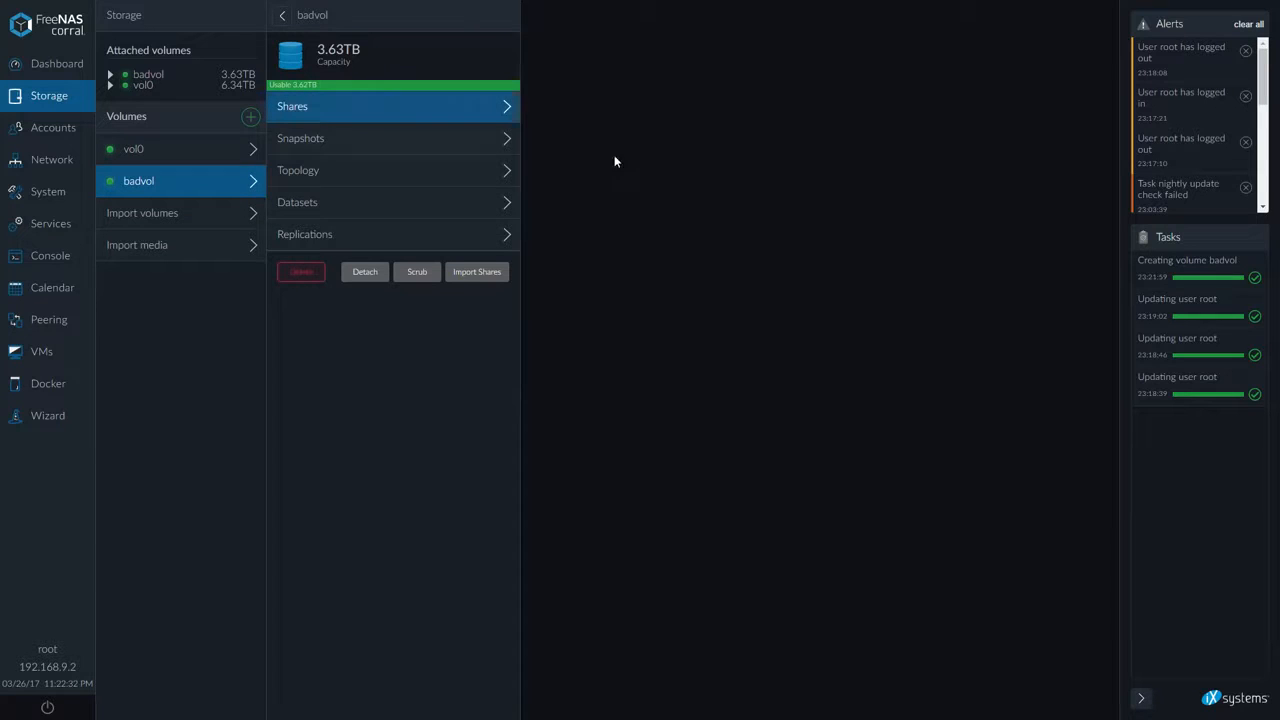
click(676, 17)
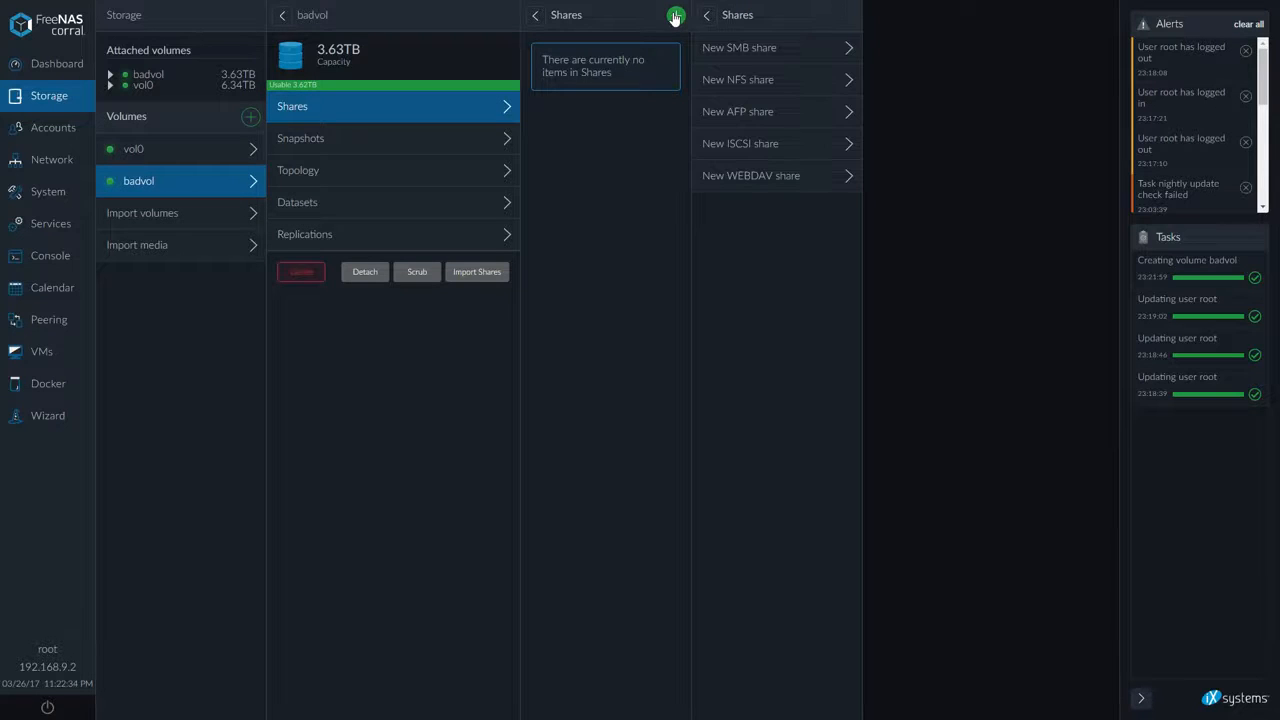
click(752, 48)
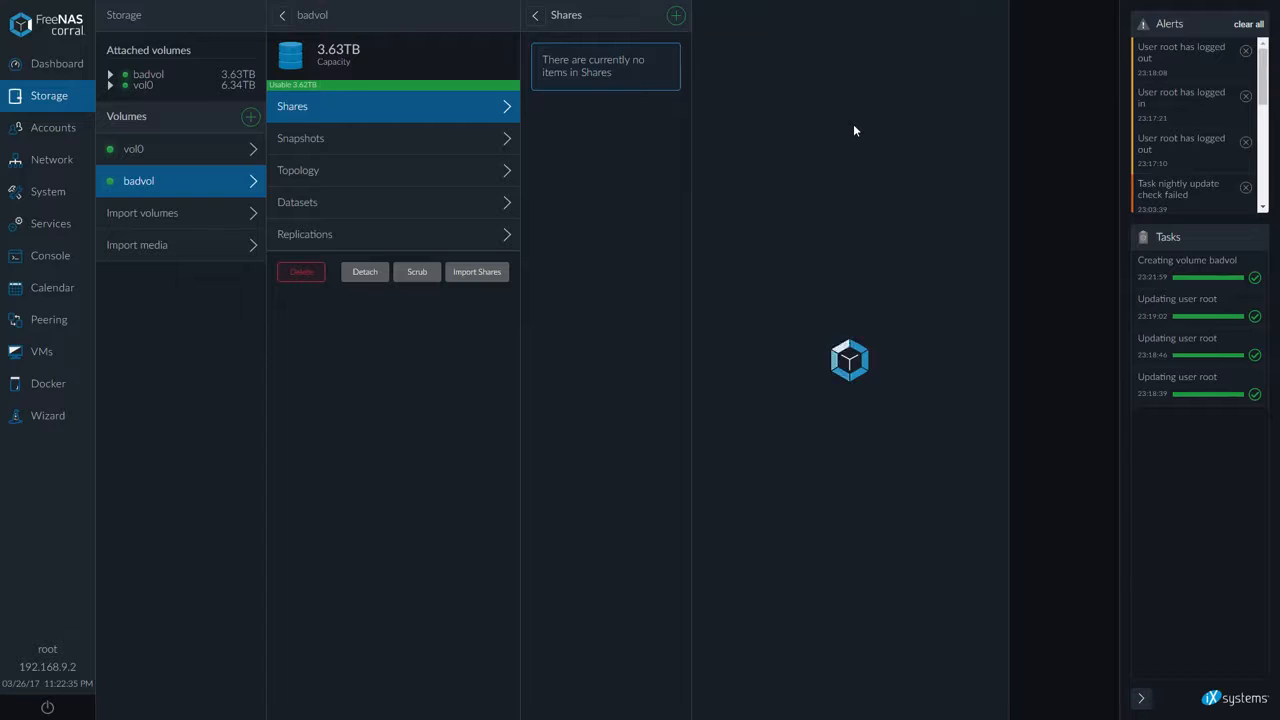
text(test1)
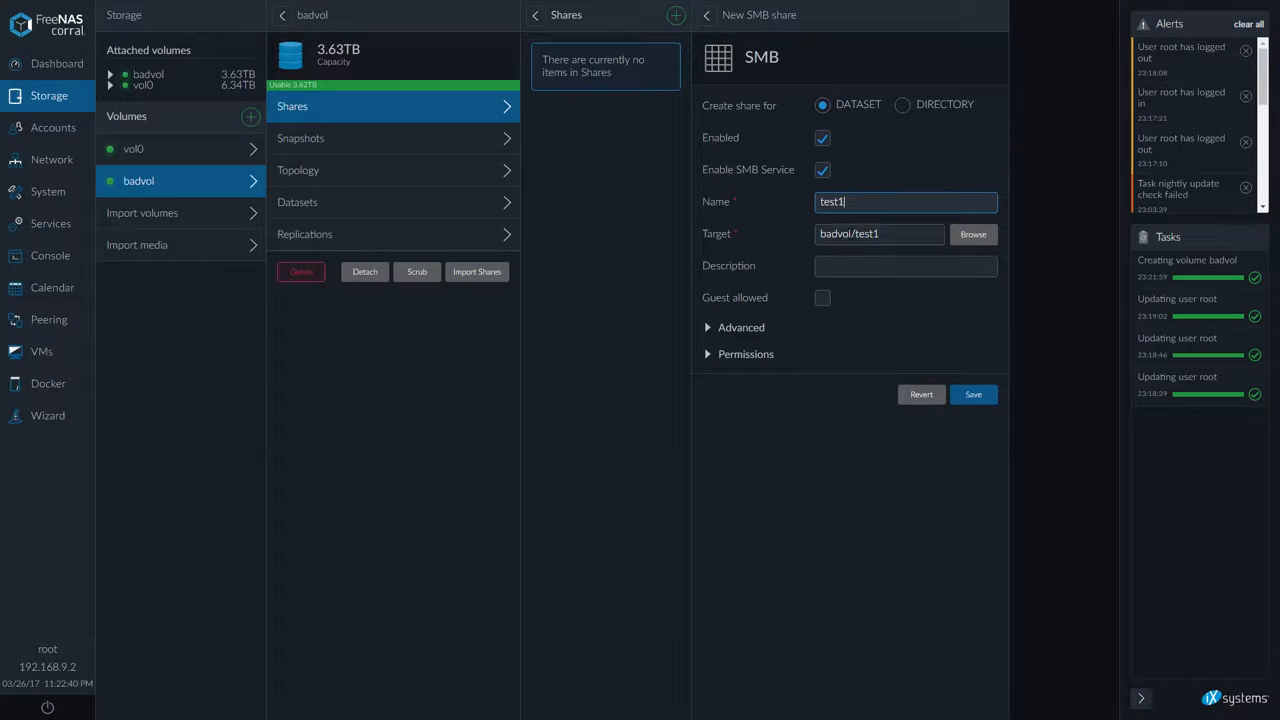
click(819, 297)
Set the share's owner user to nobody in its permissions
click(706, 356)
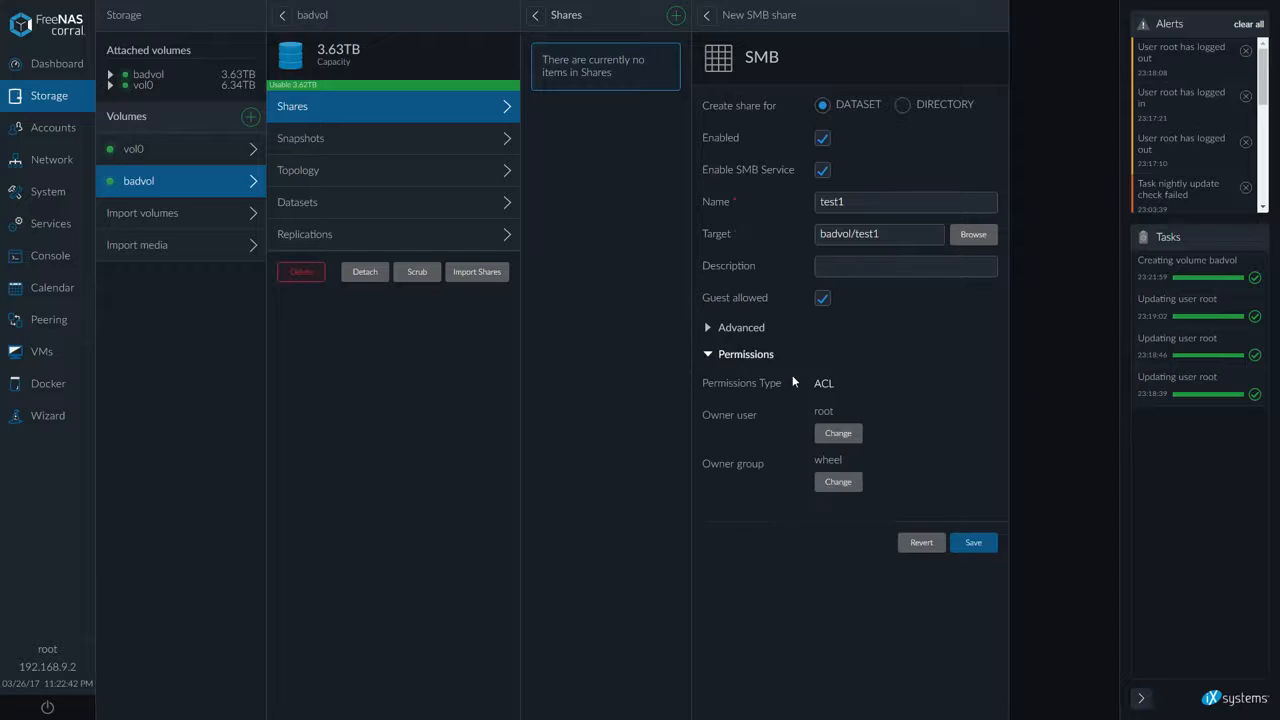
click(838, 436)
text(nog)
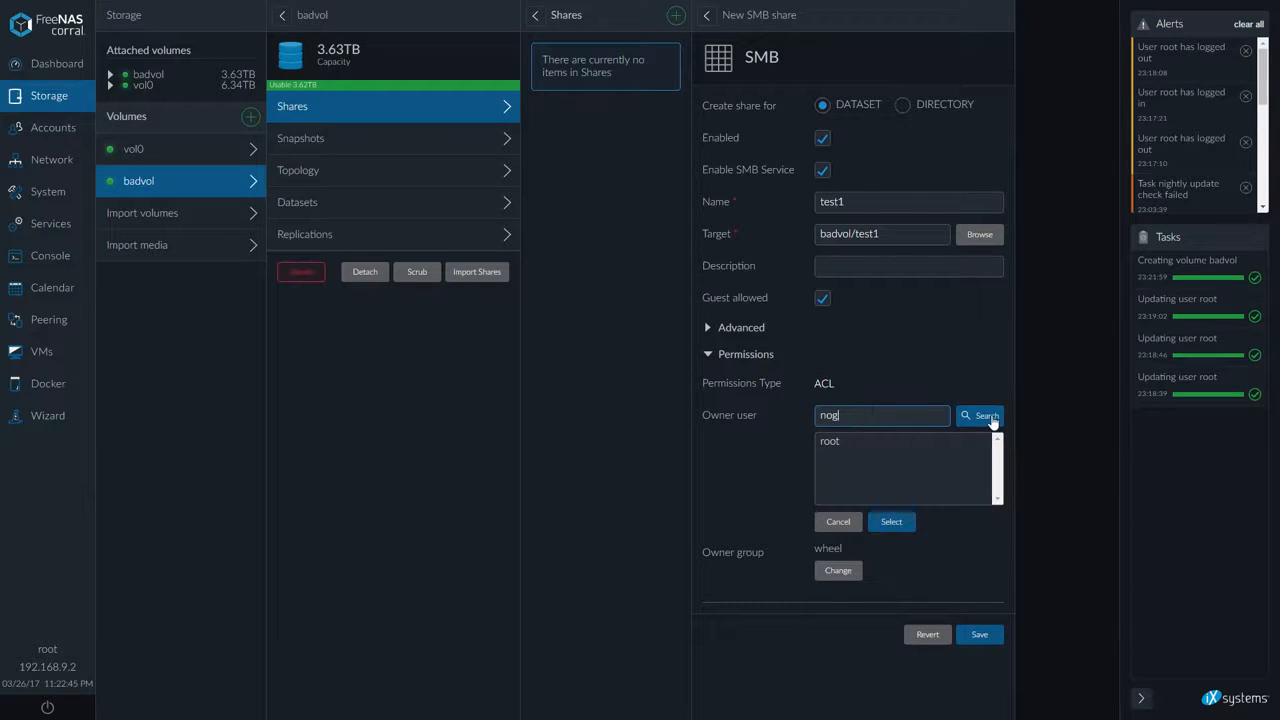
key(BackSpace)
text(b)
click(980, 416)
click(880, 441)
click(886, 526)
Set the share's owner group to nogroup and save the share
click(836, 489)
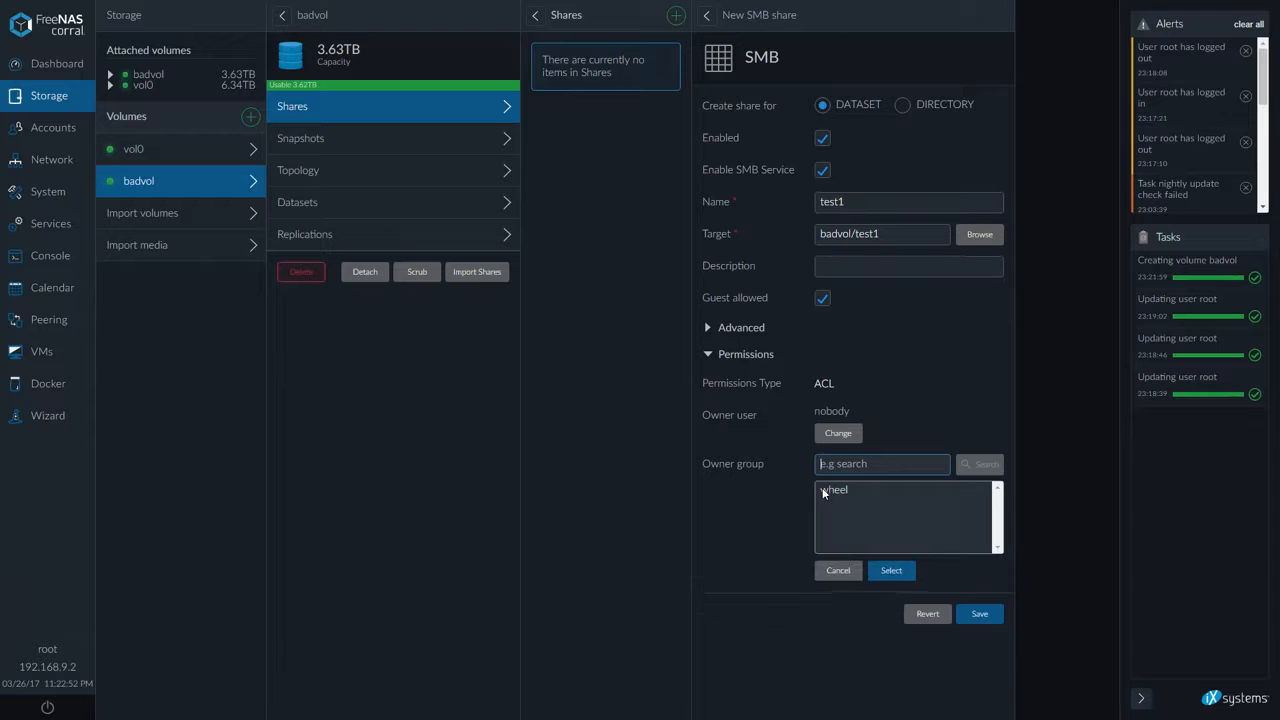
text(nog)
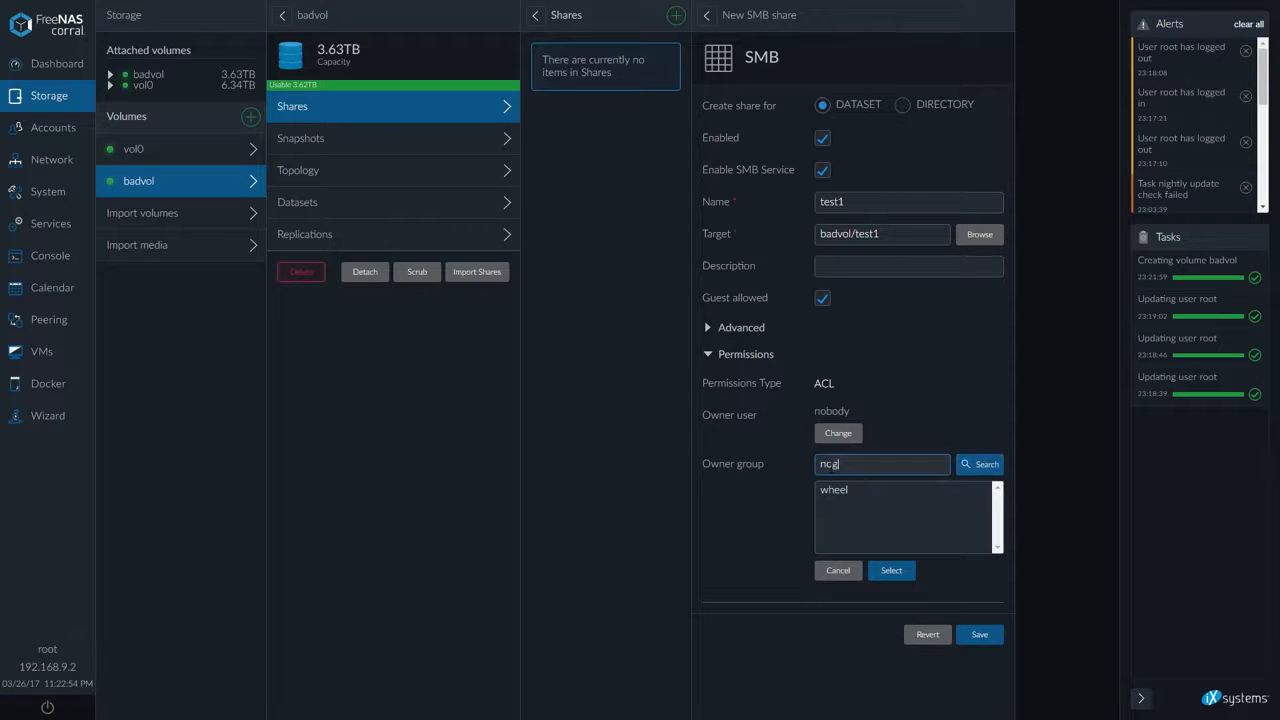
click(985, 464)
click(860, 490)
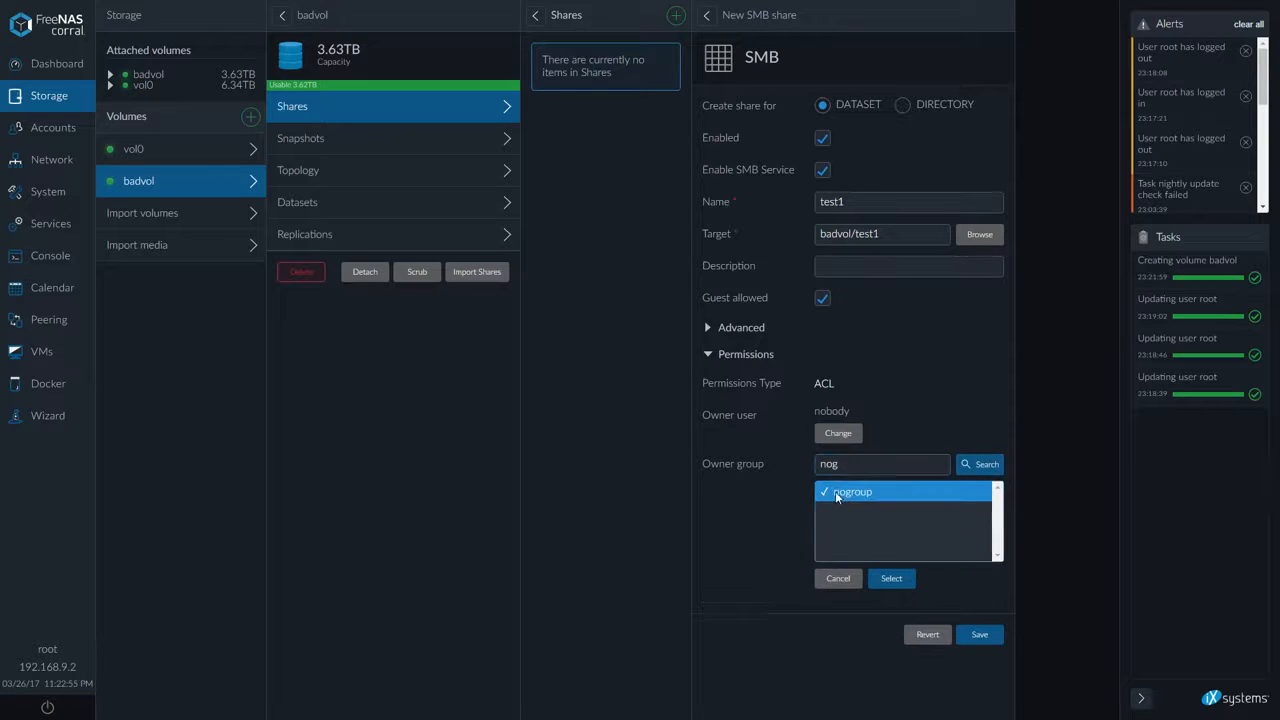
click(891, 574)
click(975, 548)
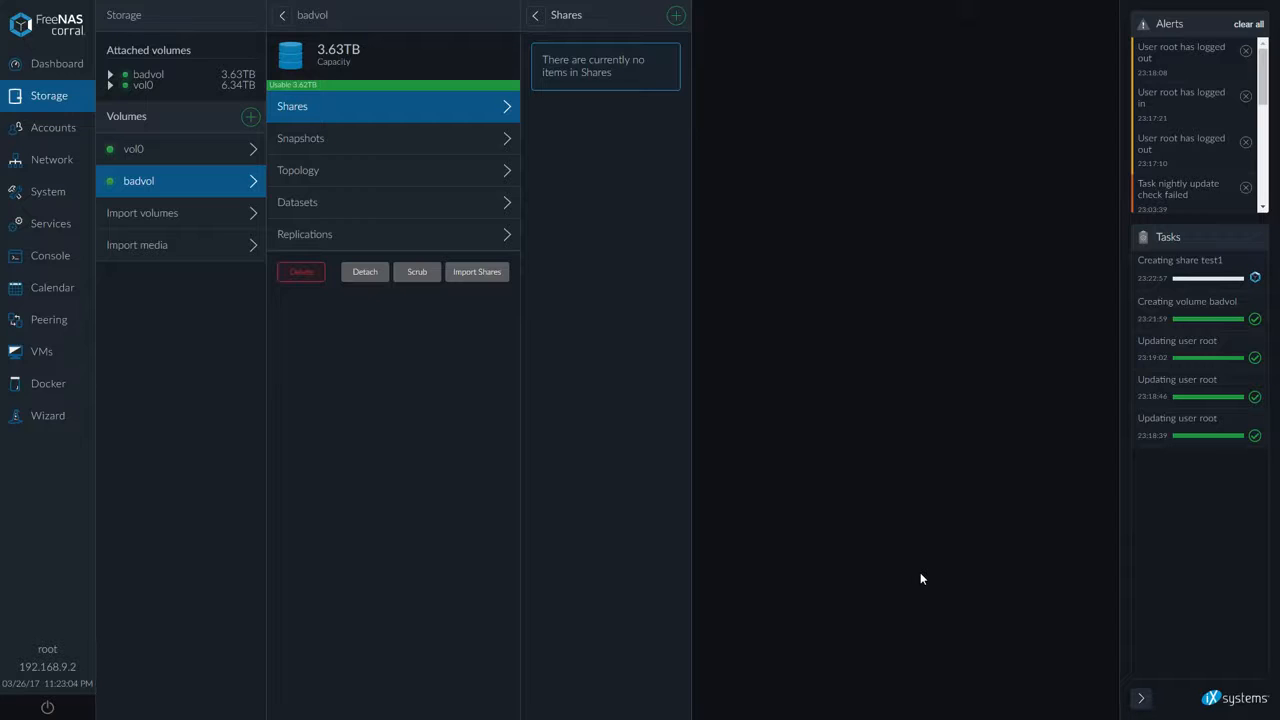
View badvol's topology and its shares list
click(416, 180)
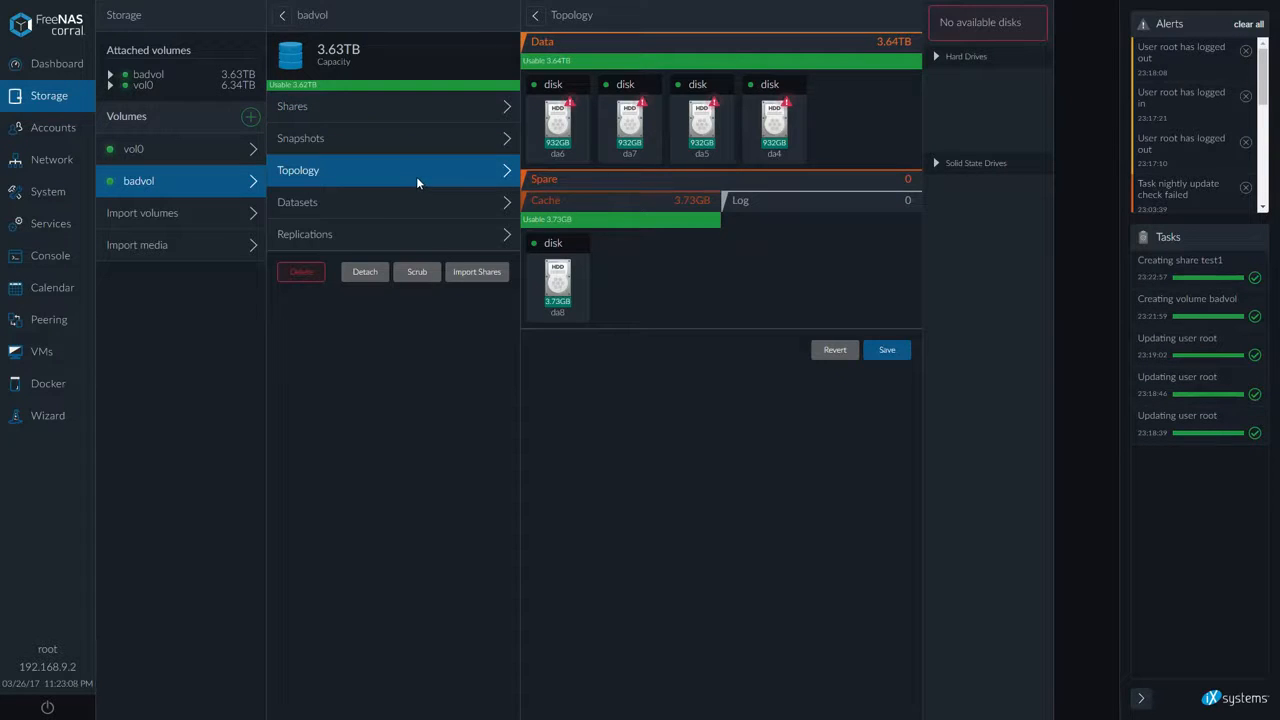
click(388, 108)
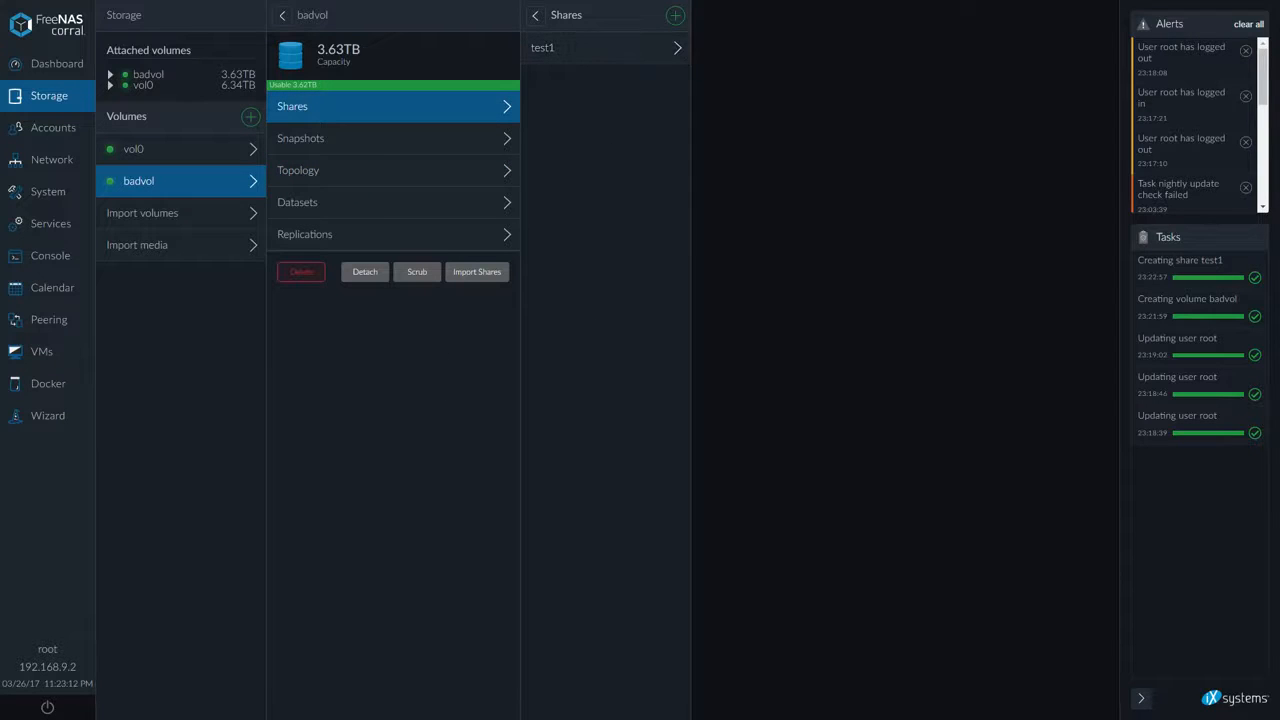
Open File Explorer and browse to the test1 share at \\192.168.9.2
key(super+e)
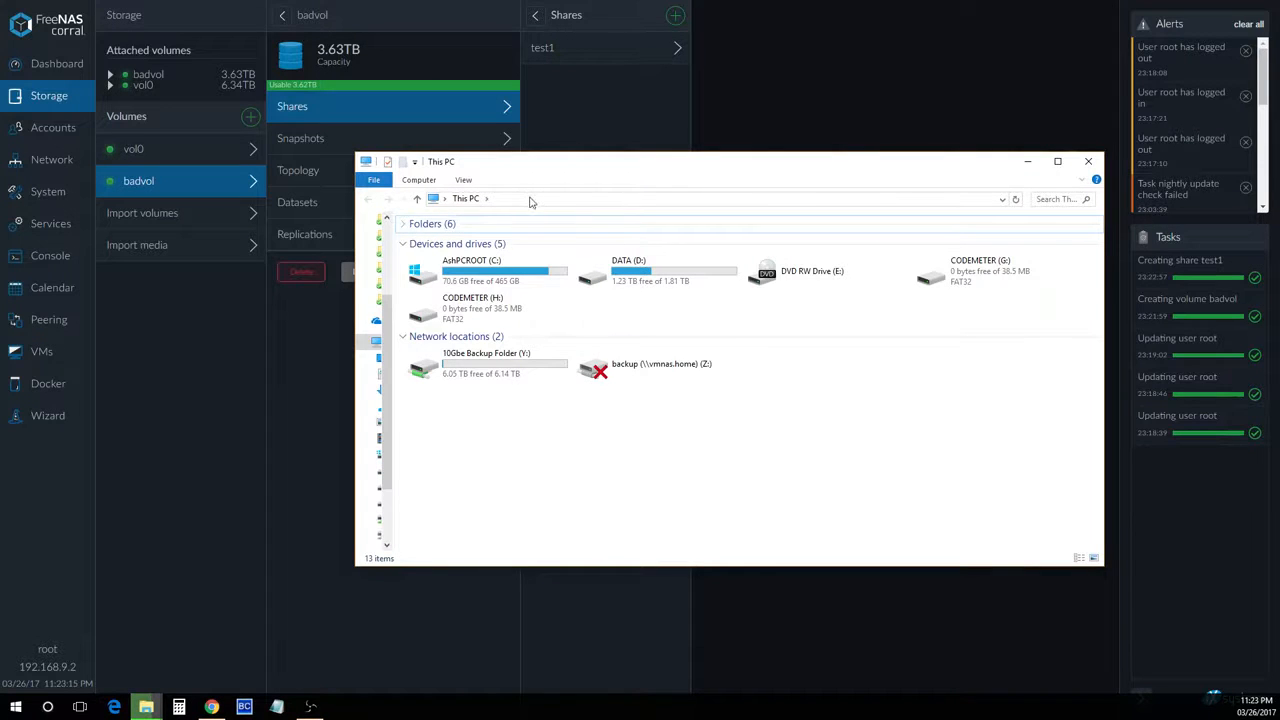
click(405, 246)
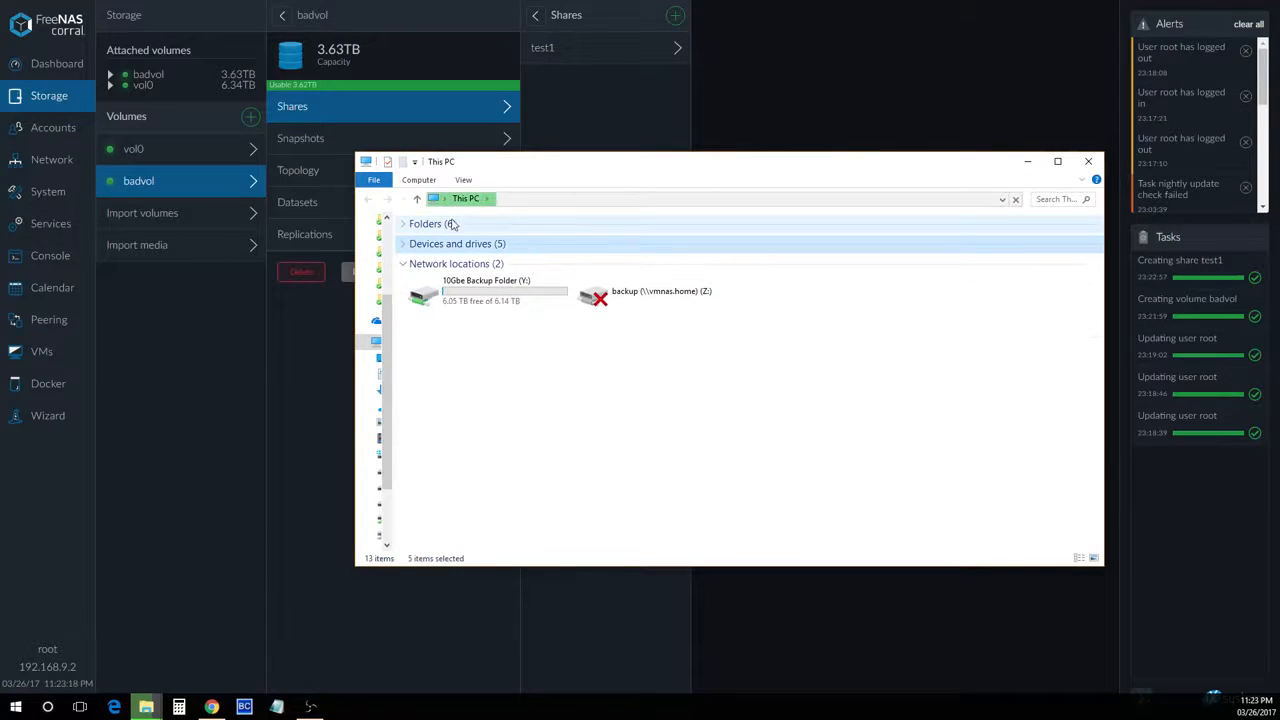
click(549, 196)
text(\\192)
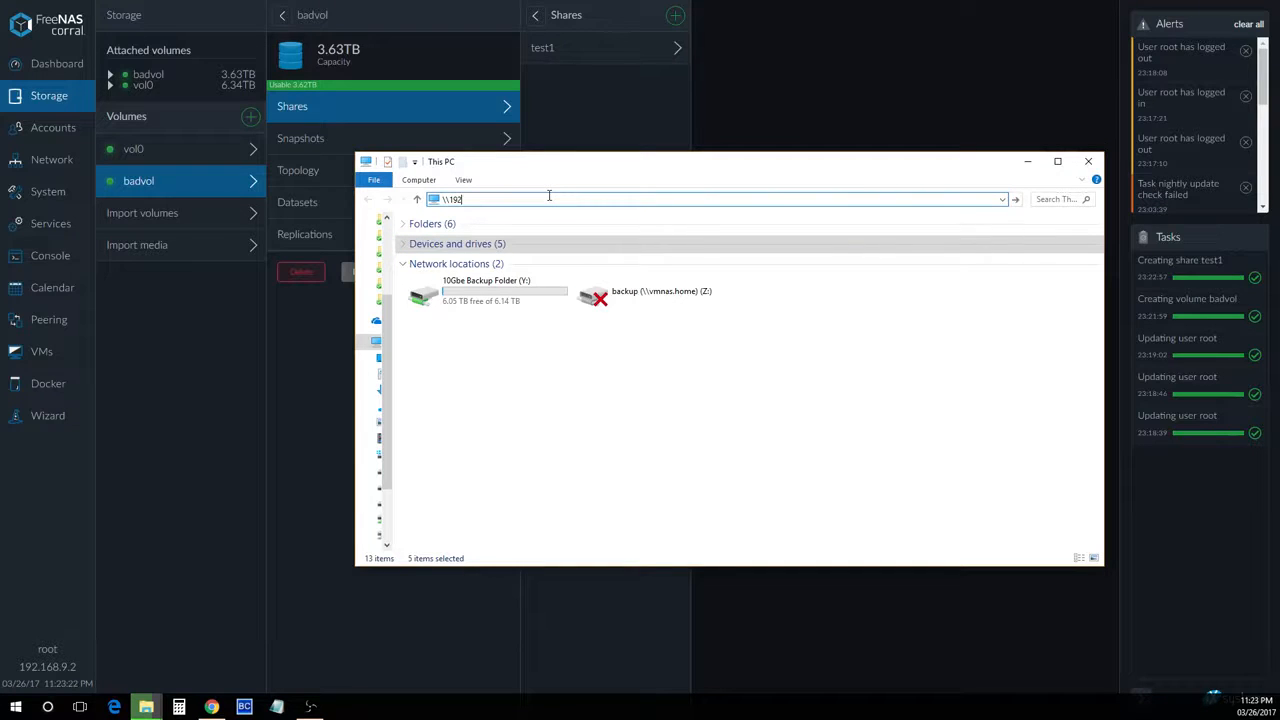
text(.168.9.2)
key(Return)
double_click(450, 234)
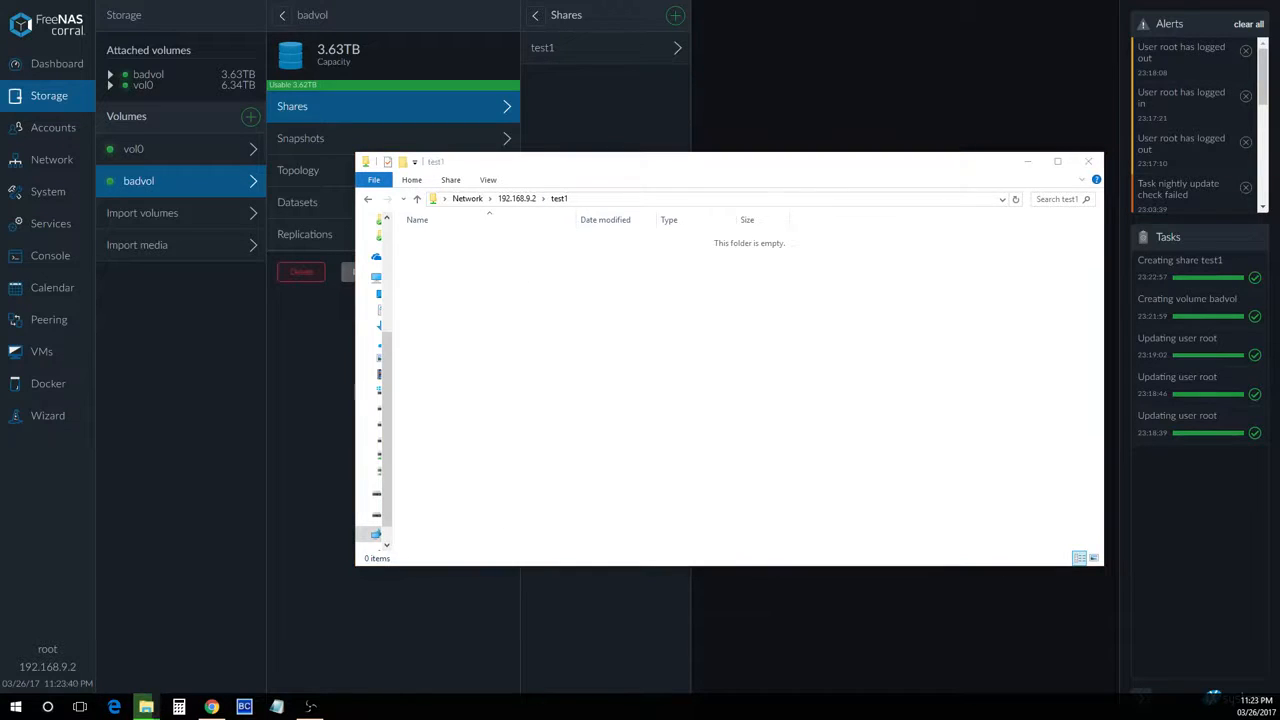
Paste a video file from the Videos folder into the test1 share folder
key(super+e)
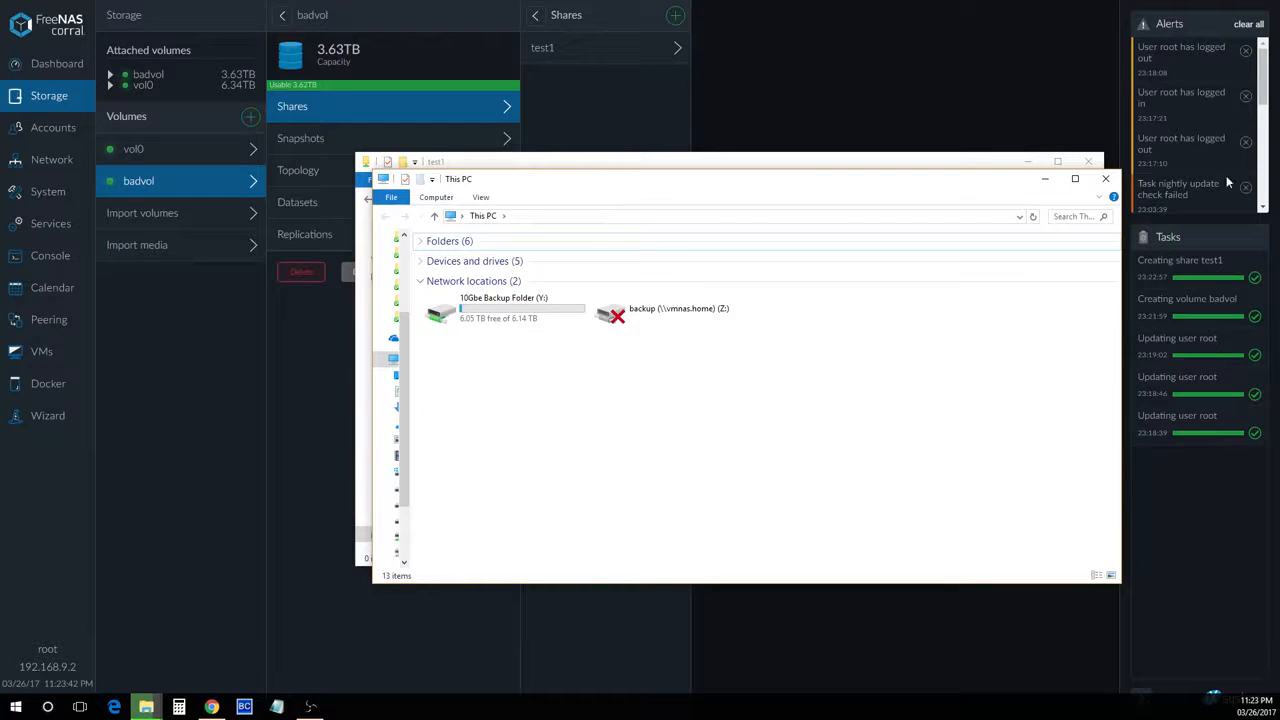
drag(568, 171, 763, 231)
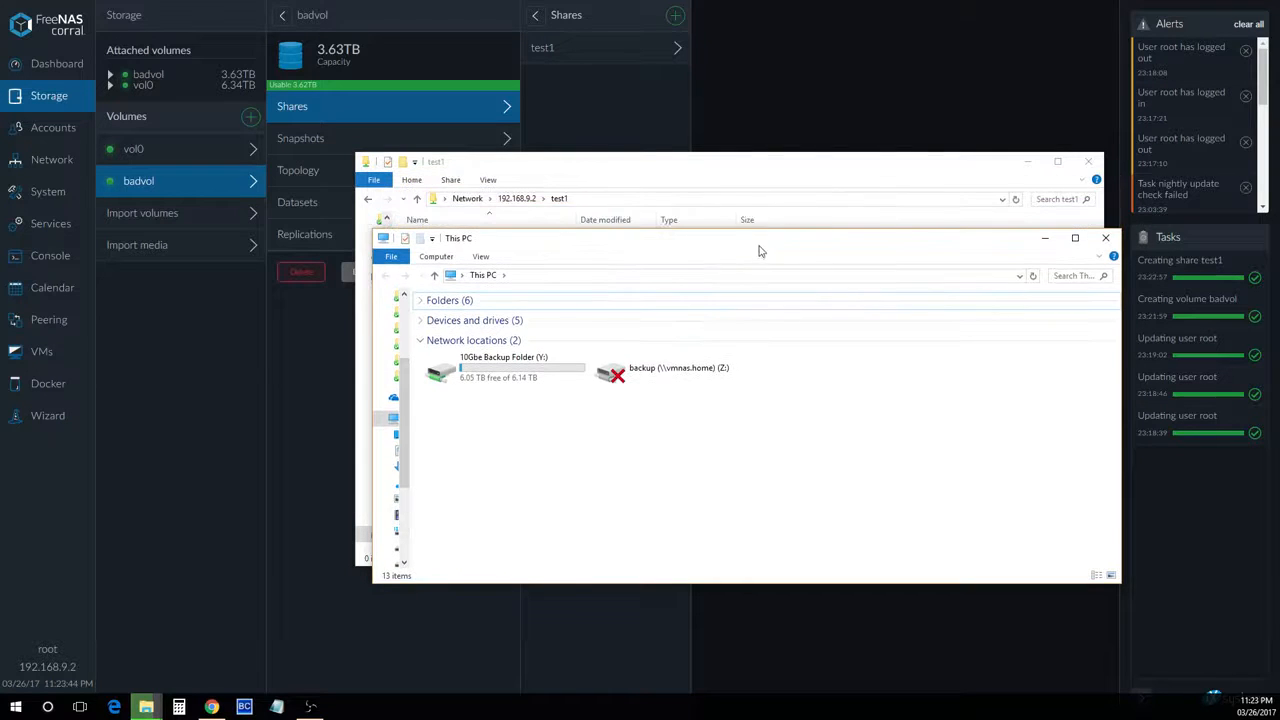
drag(689, 243, 1279, 330)
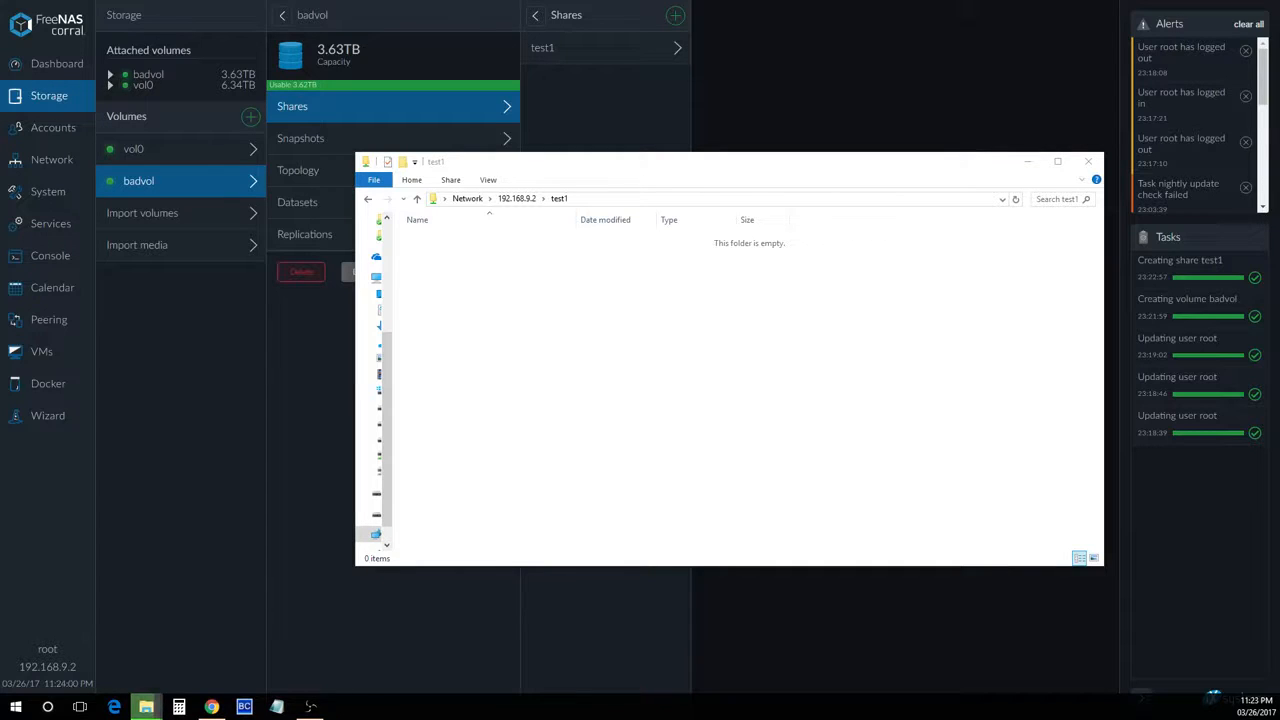
right_click(711, 394)
click(769, 484)
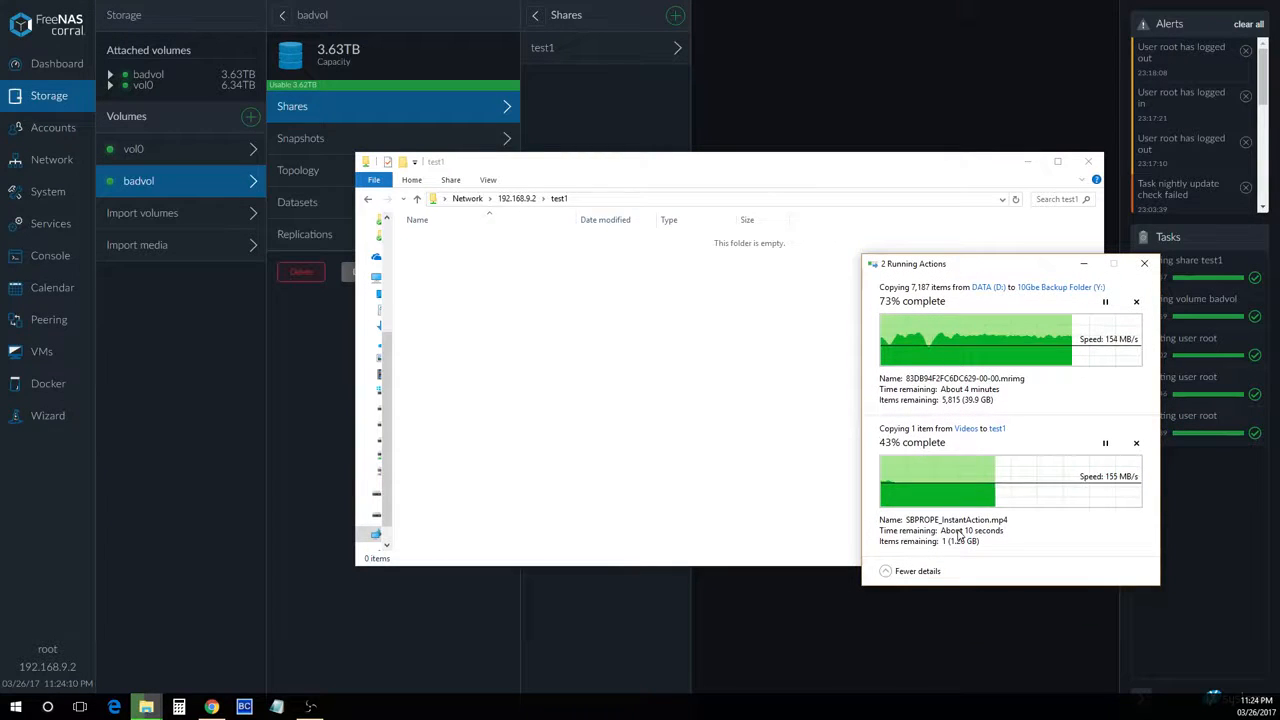
Pause and resume the running backup copy and close the test1 folder window
click(1105, 301)
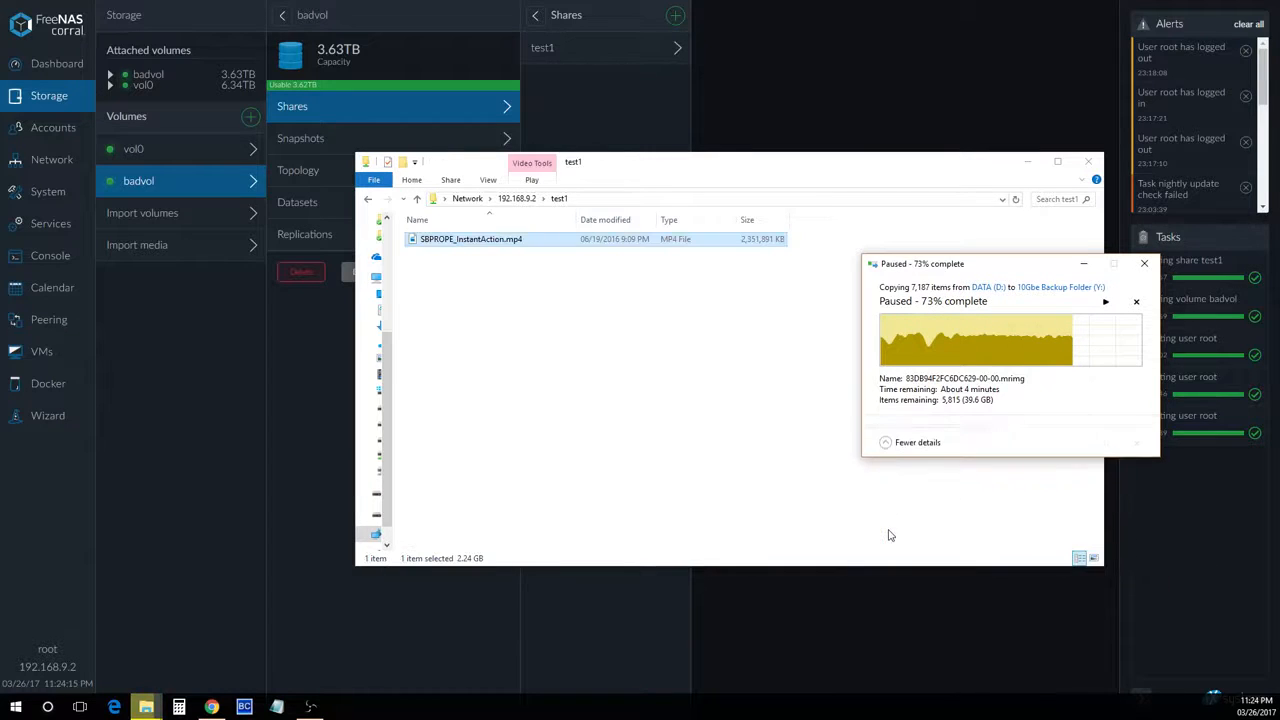
click(1105, 304)
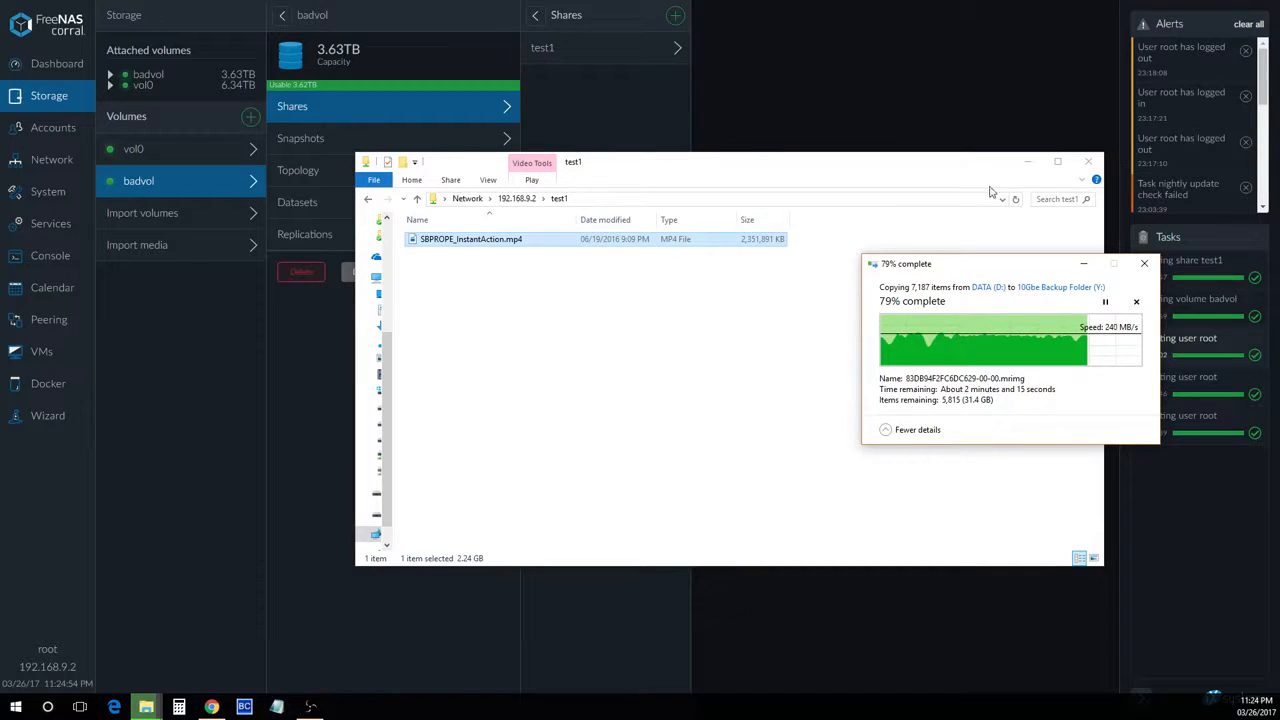
click(1087, 161)
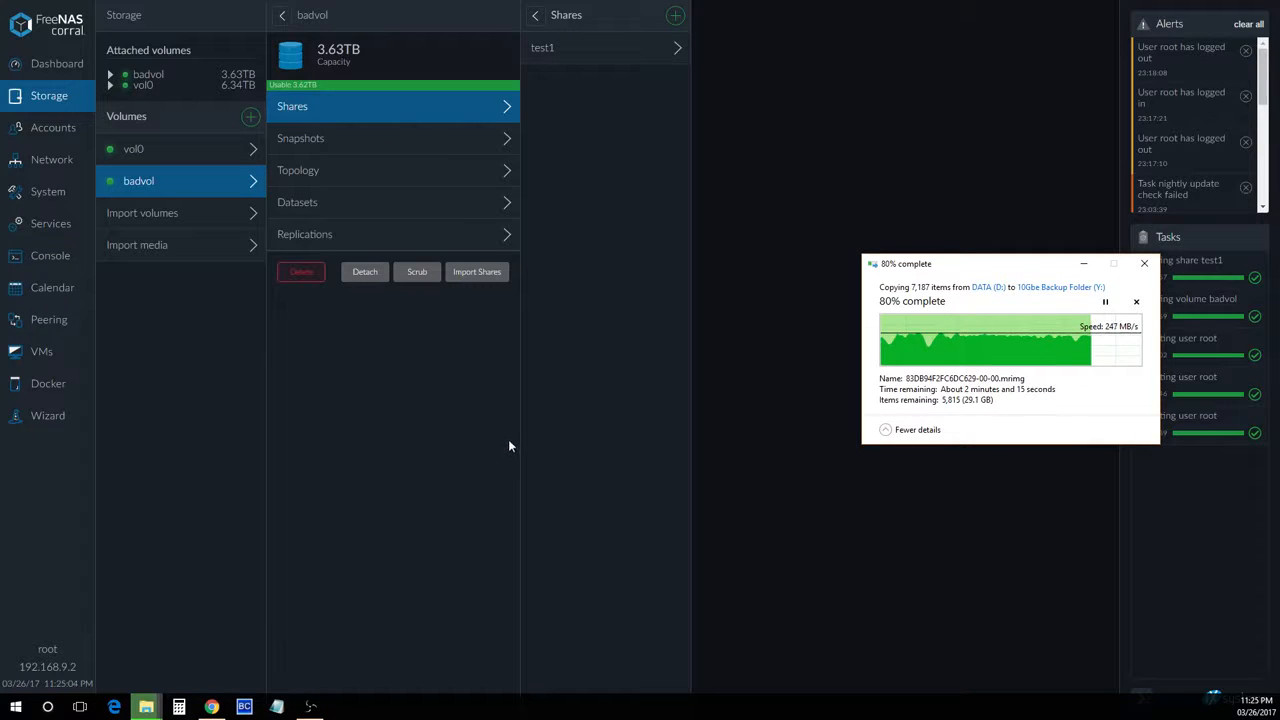
In vol0's topology, set disk ada3's power management to Level 1 - Minimum power usage with Standby (spindown) and save
click(394, 181)
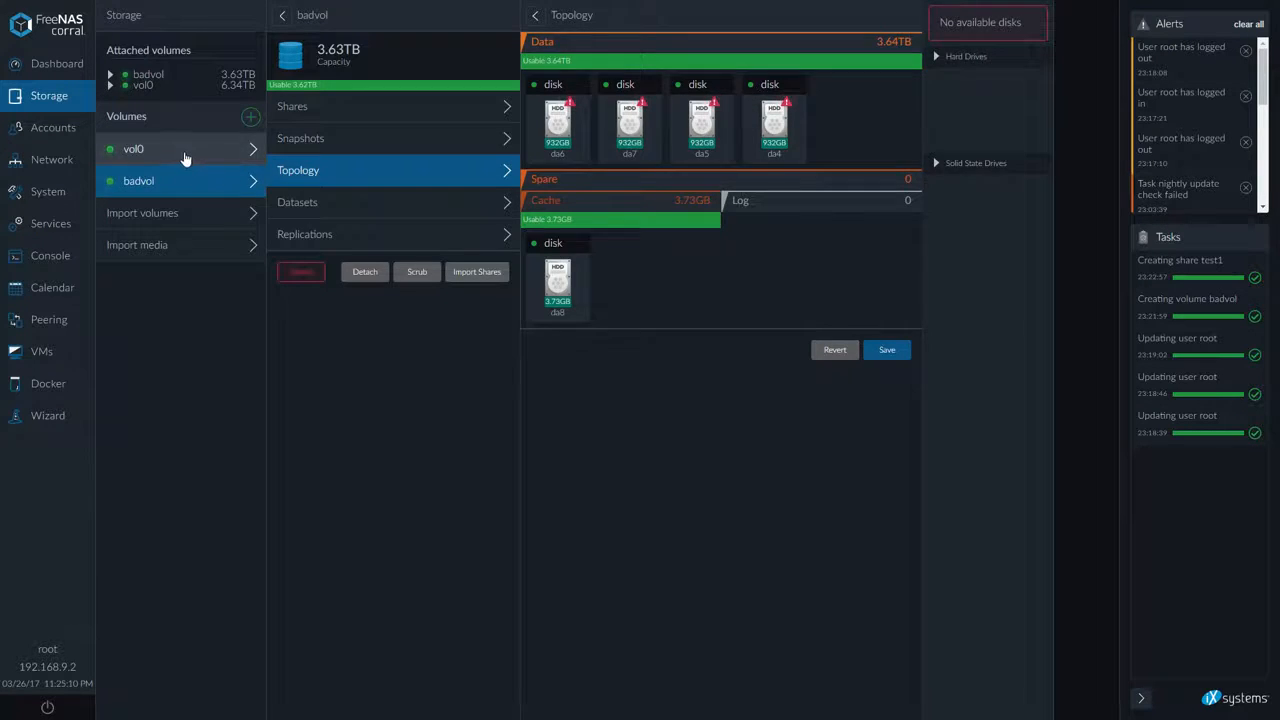
click(184, 151)
click(352, 170)
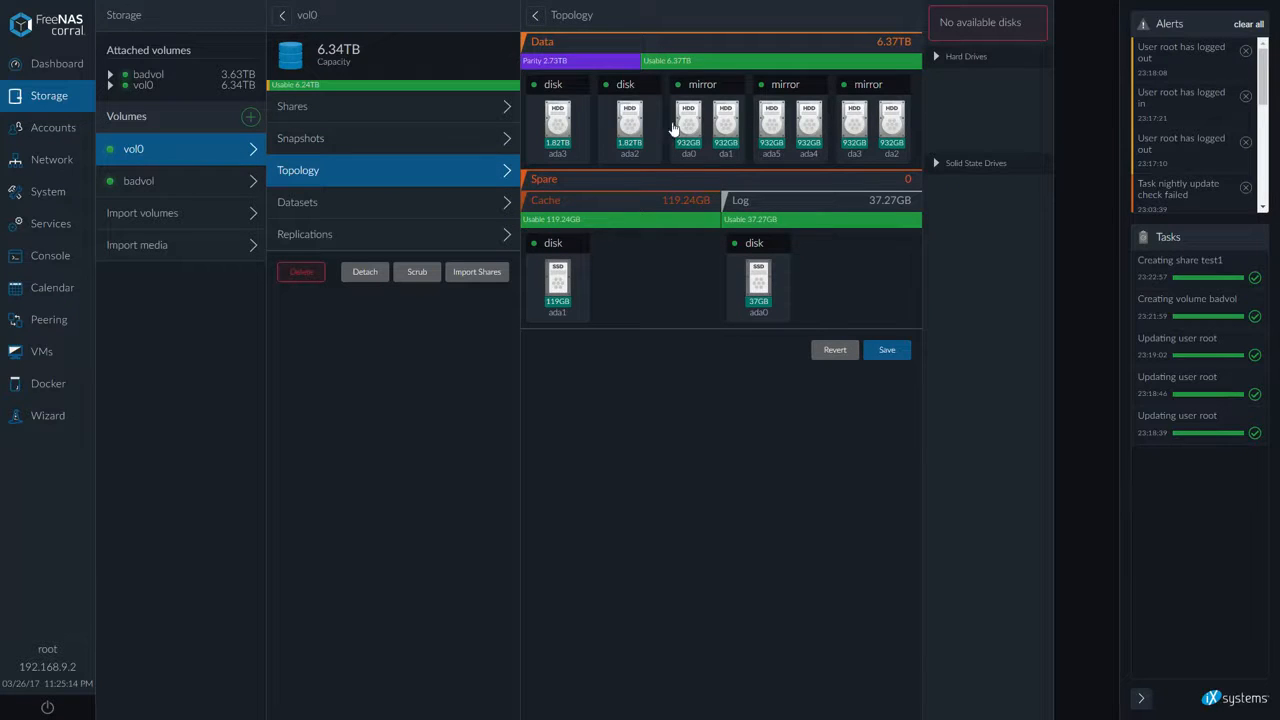
click(557, 129)
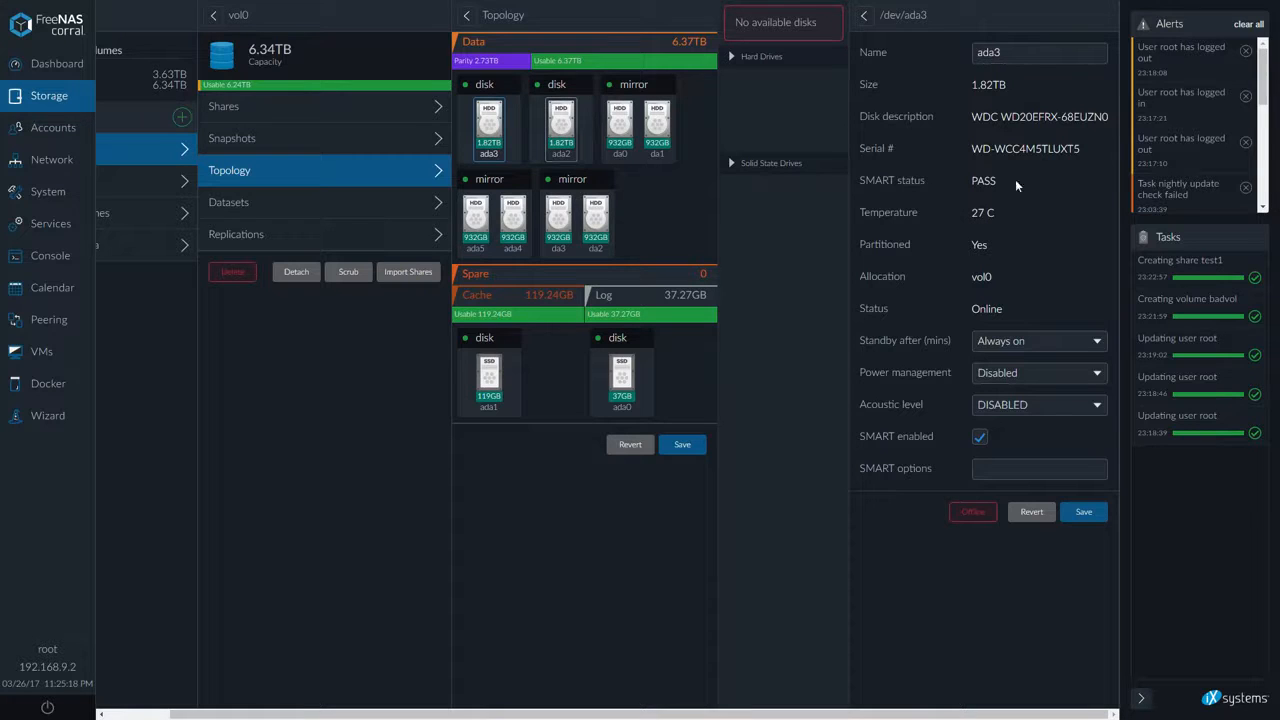
click(990, 385)
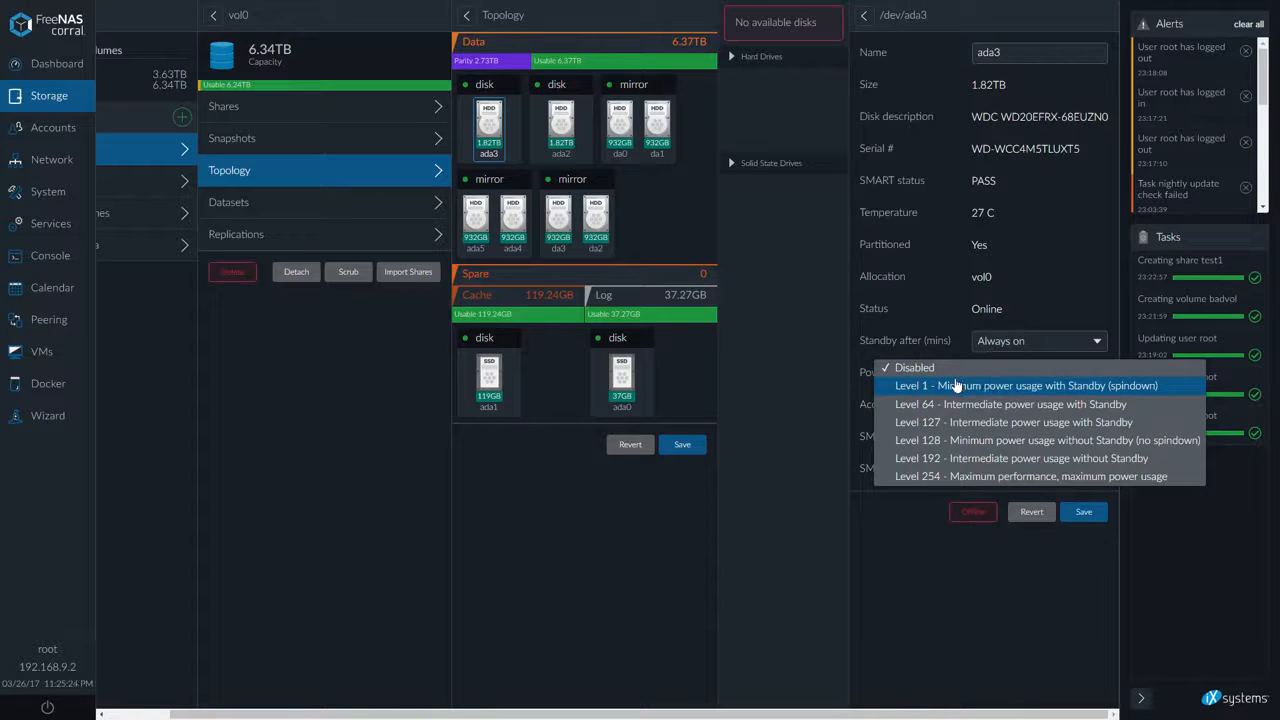
click(750, 546)
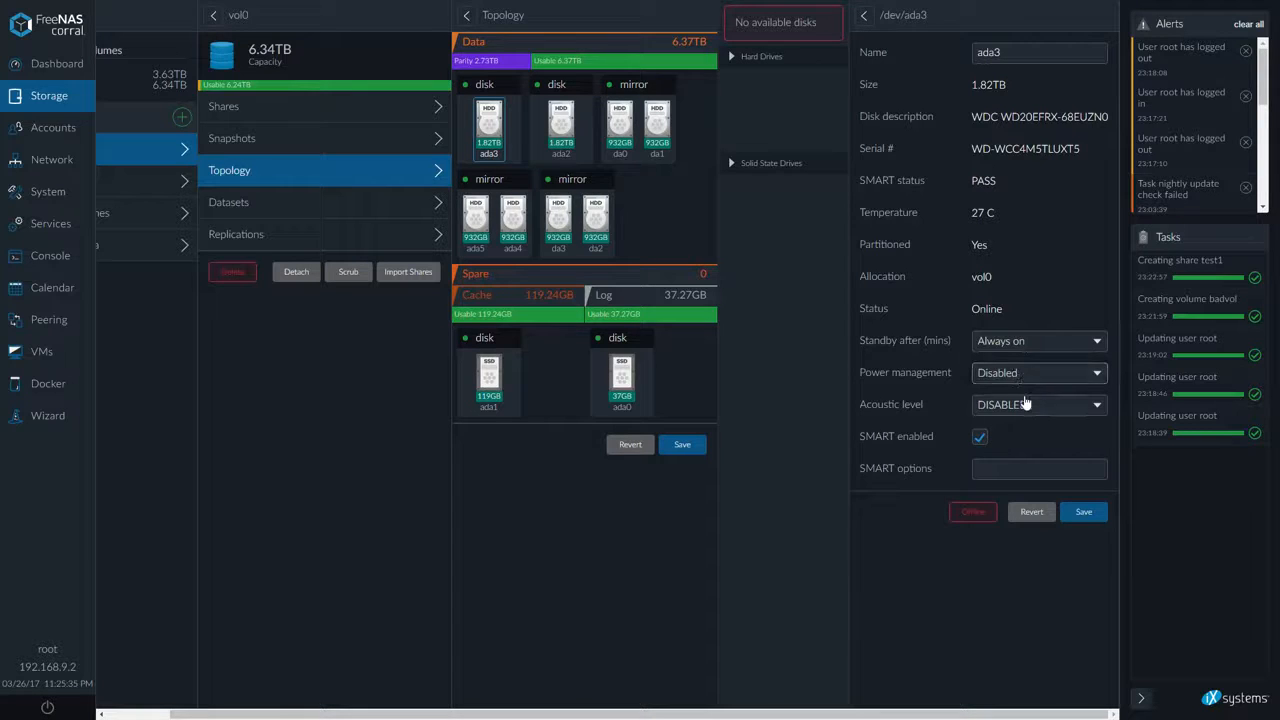
click(1024, 404)
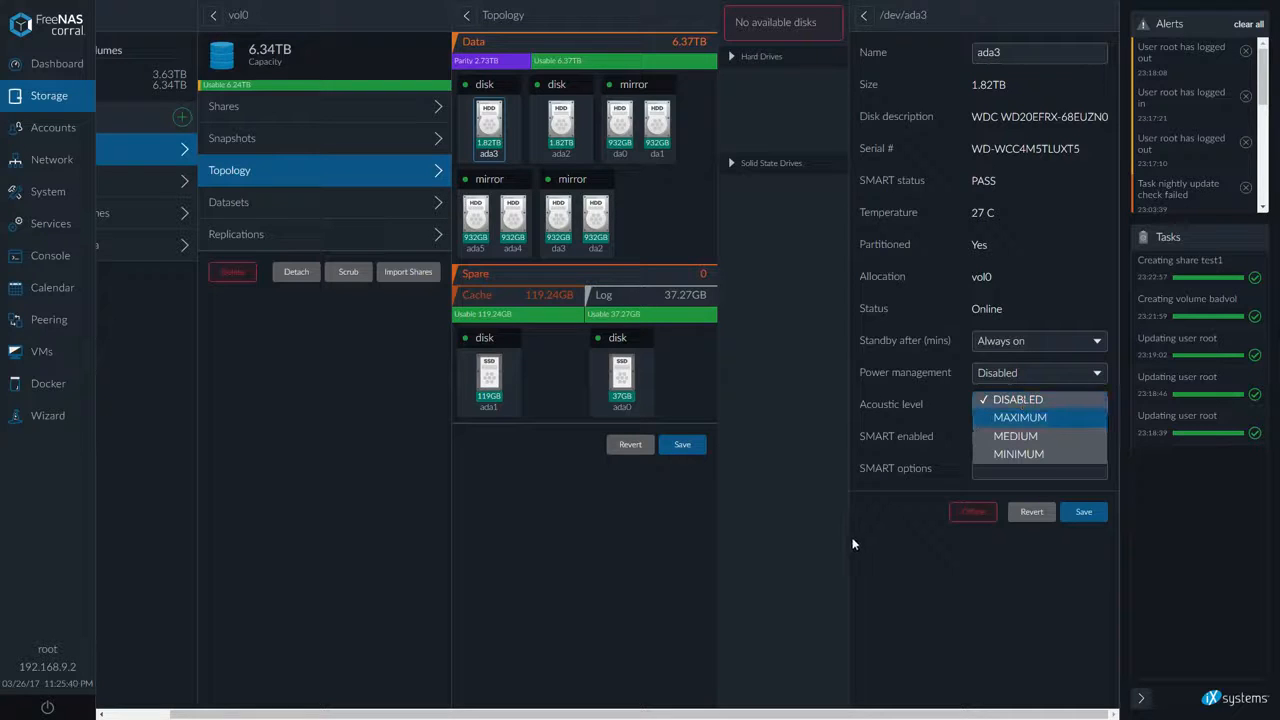
click(1022, 400)
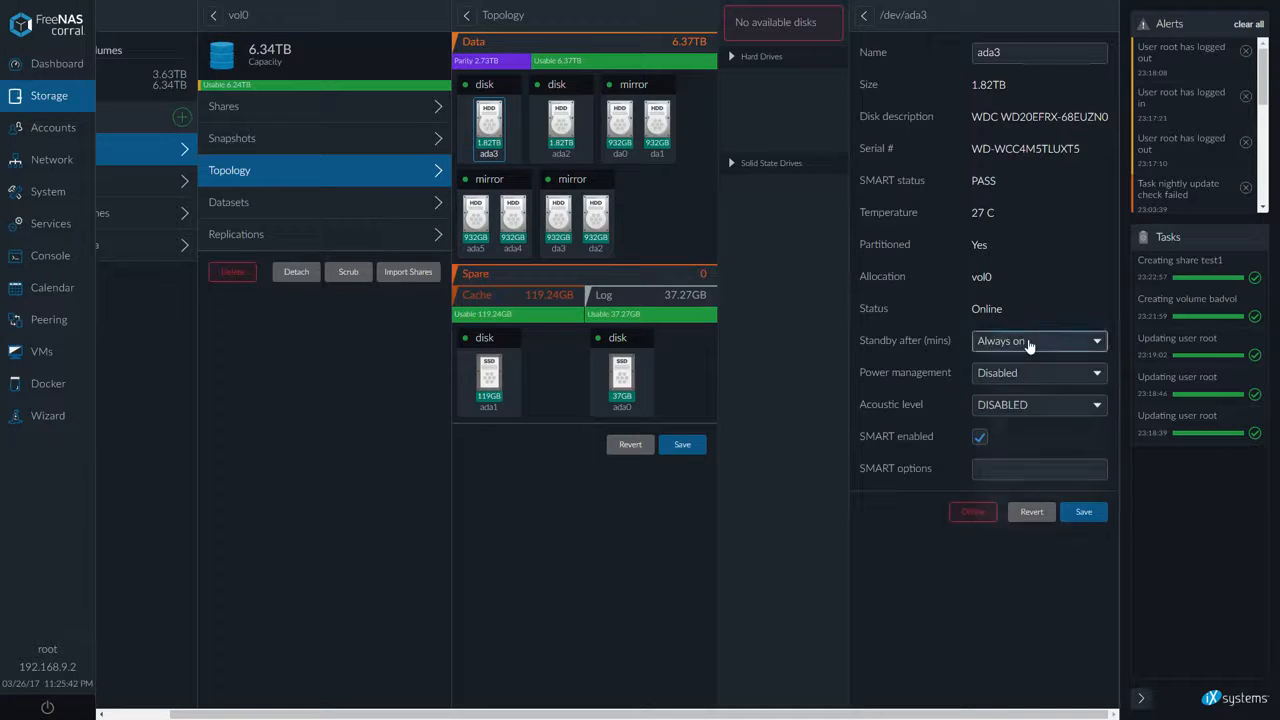
click(1028, 341)
click(1028, 343)
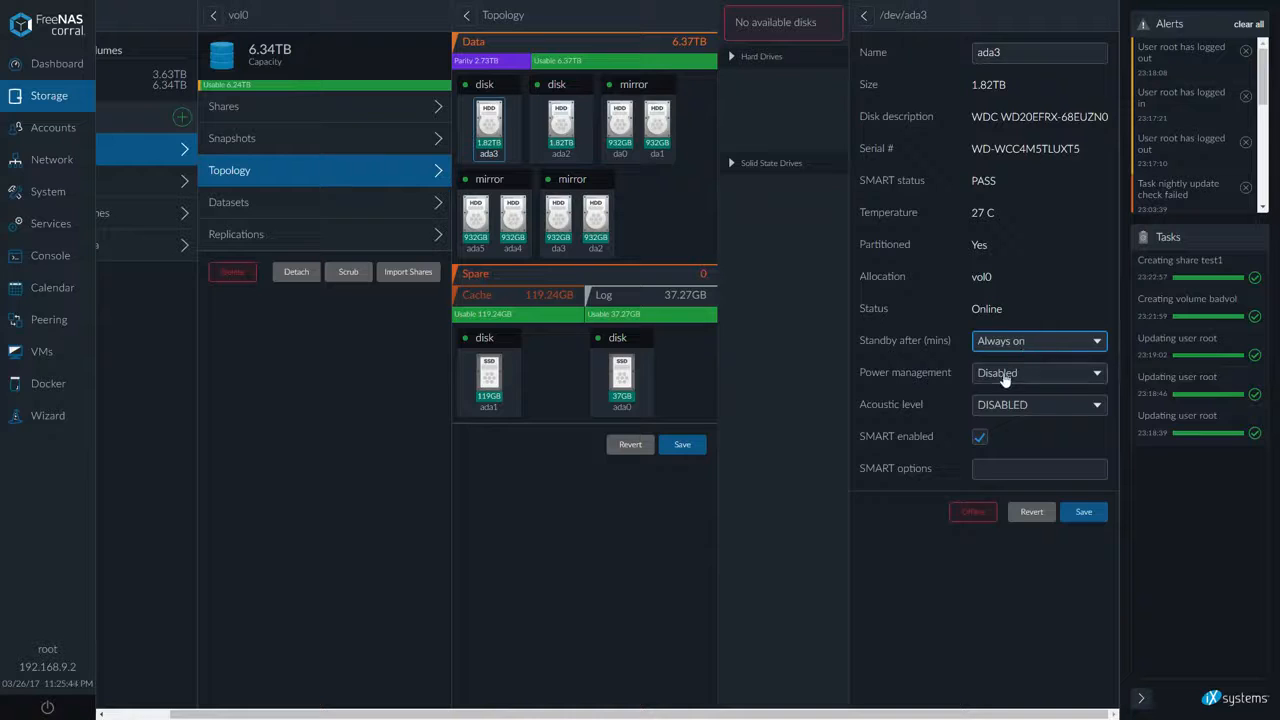
click(1006, 372)
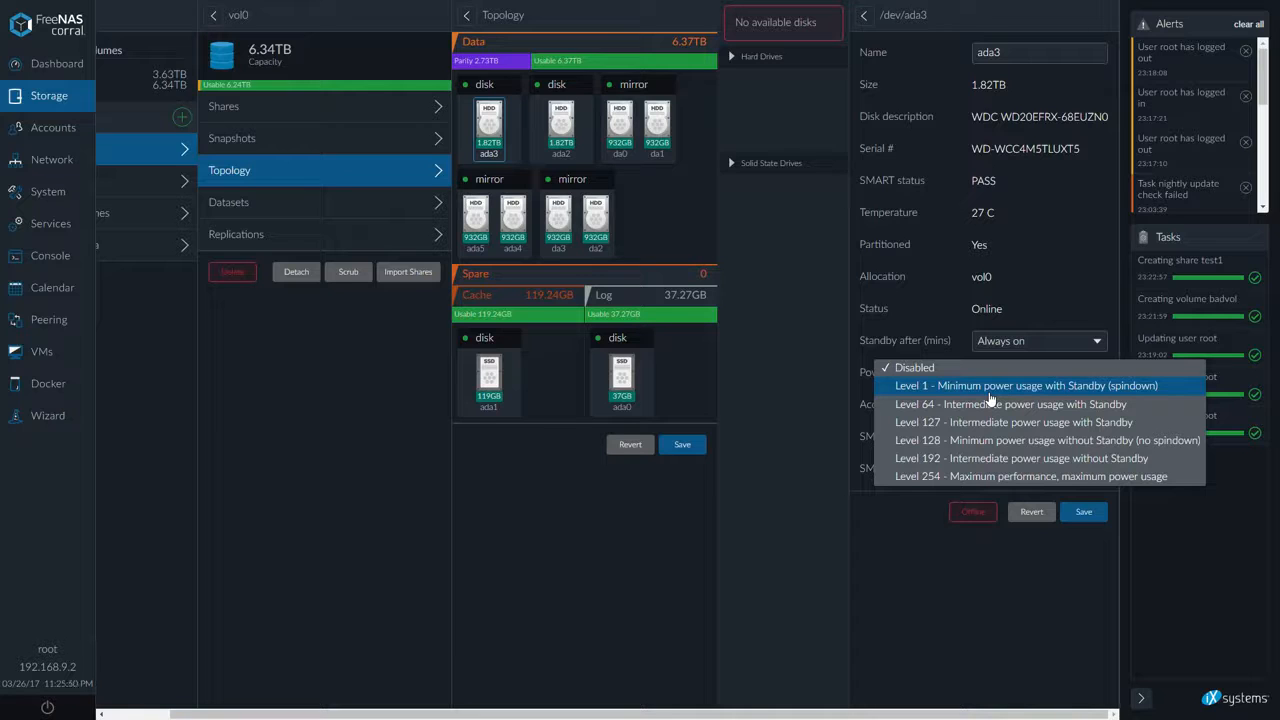
click(989, 389)
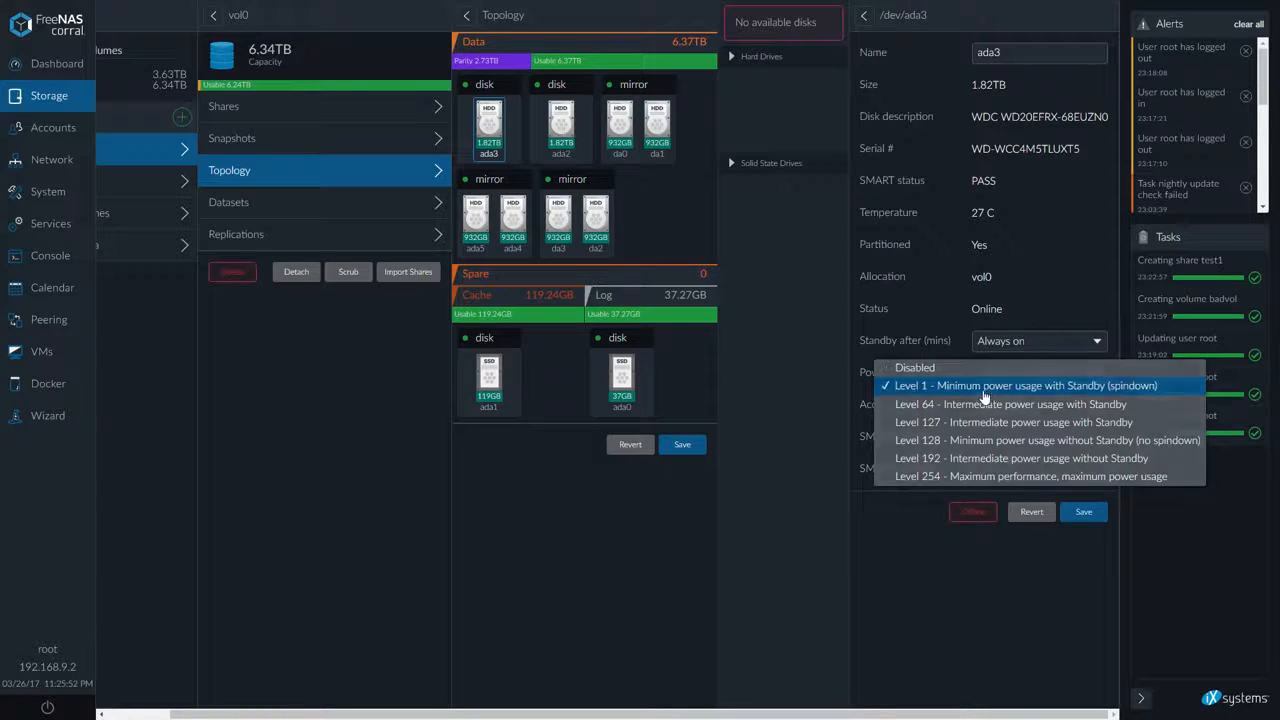
click(1084, 516)
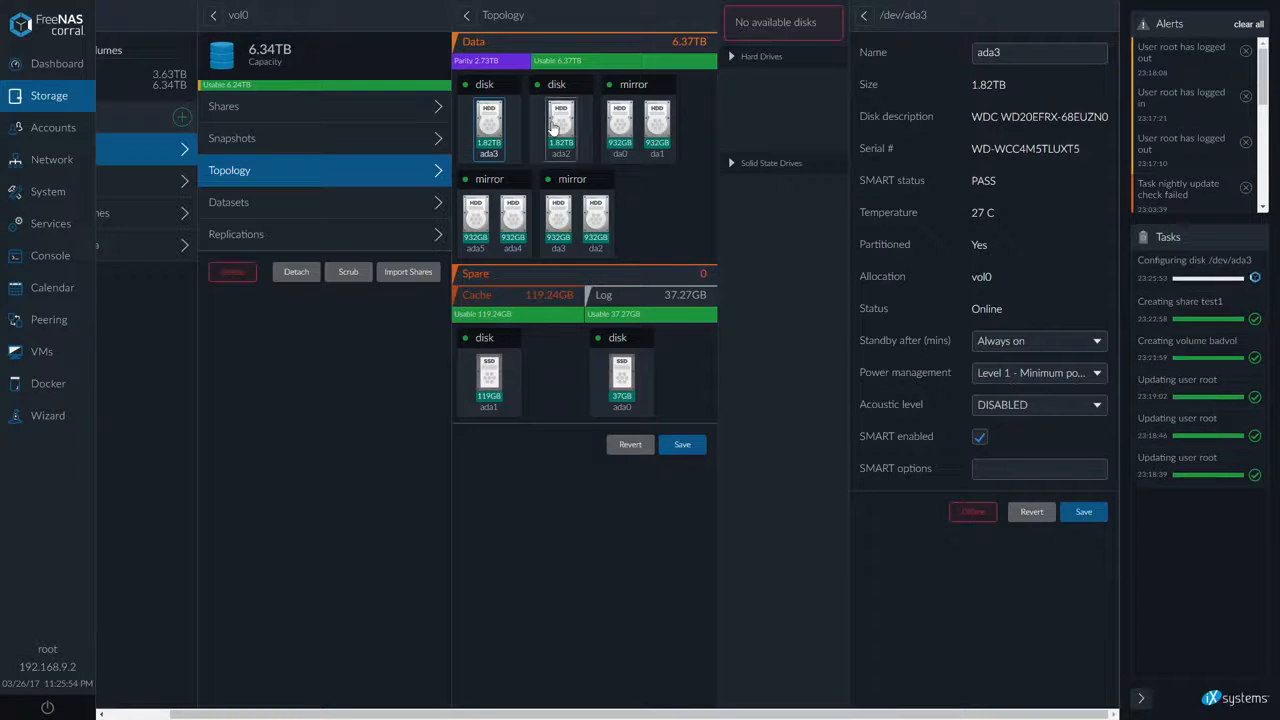
Set disk ada2's power management to Level 1 - Minimum power usage with Standby (spindown) and save
click(560, 125)
click(1035, 342)
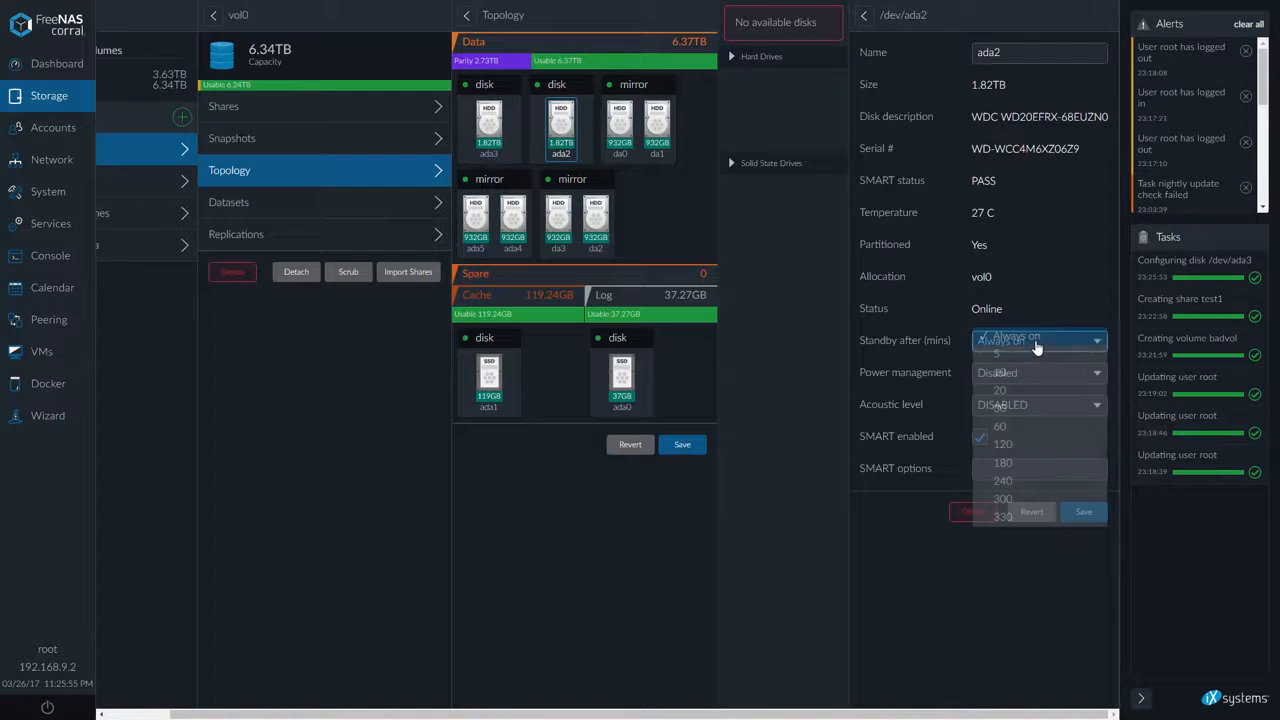
click(1035, 340)
click(1035, 372)
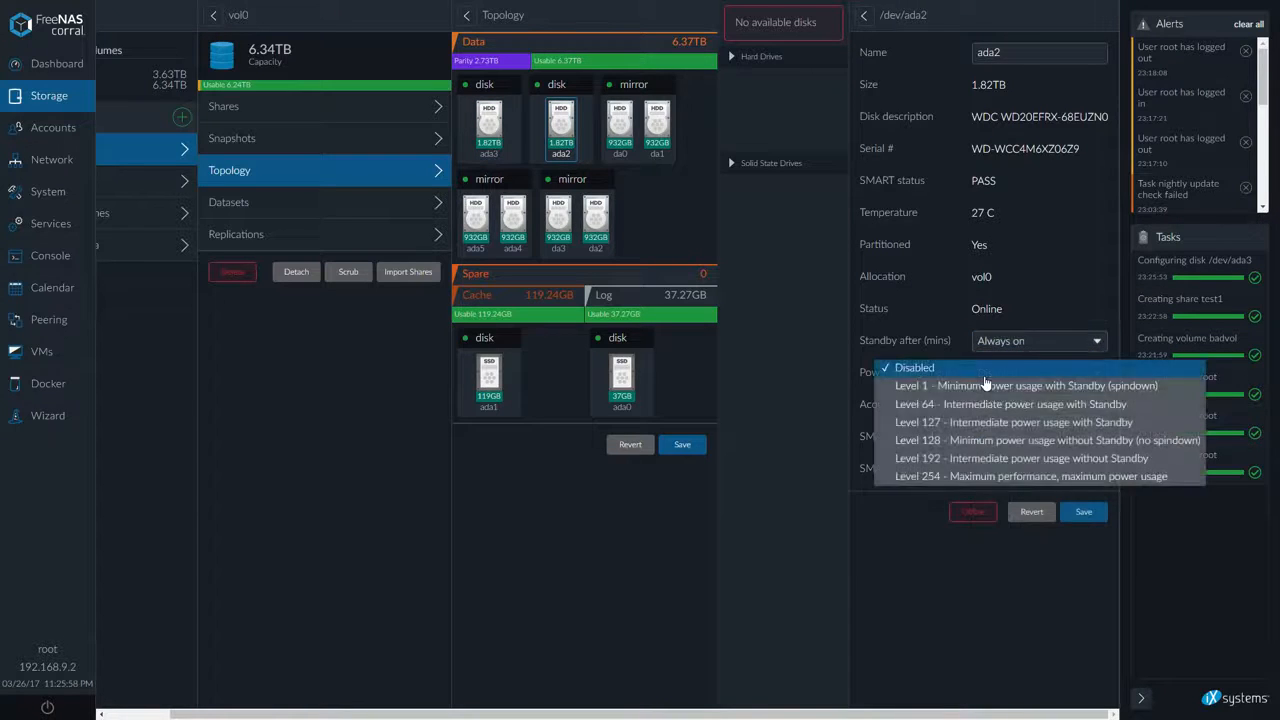
click(1000, 387)
click(1084, 512)
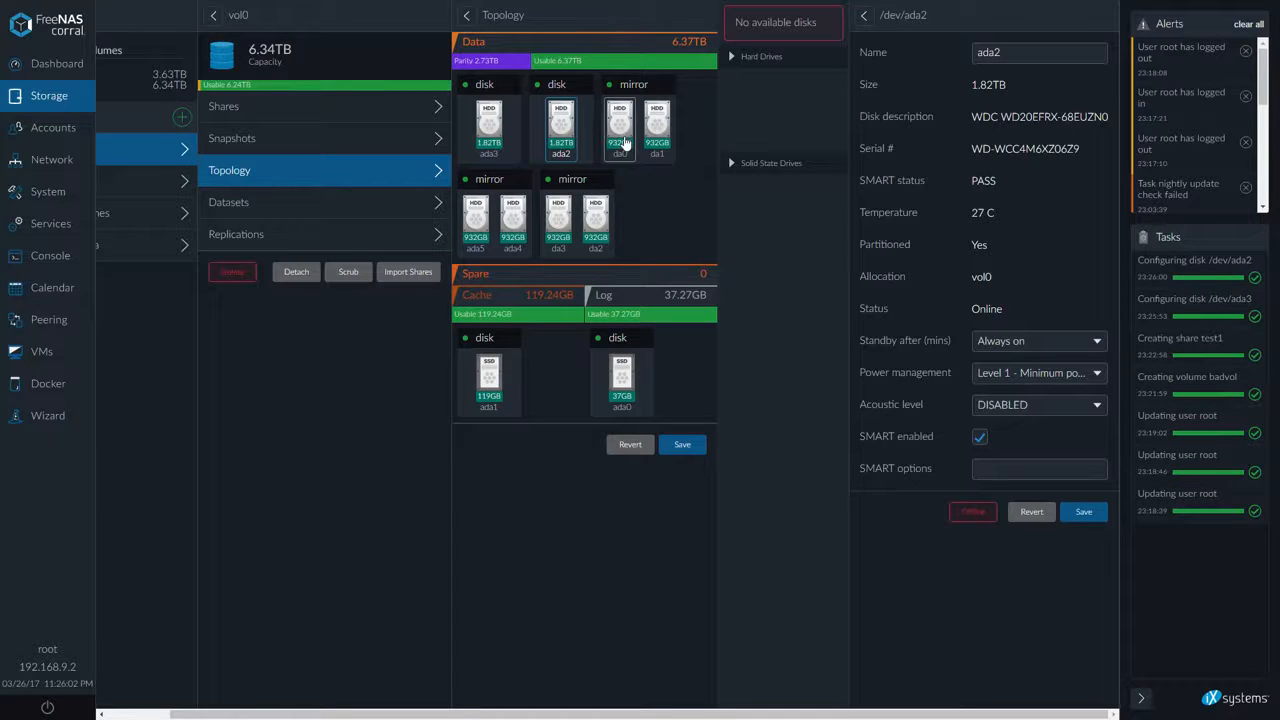
Set disk da0's power management to Level 1 - Minimum power usage with Standby (spindown) and save
click(648, 164)
click(1042, 373)
click(1000, 387)
click(1088, 516)
Set disk da1's power management to Level 1 - Minimum power usage with Standby (spindown) and save
click(663, 125)
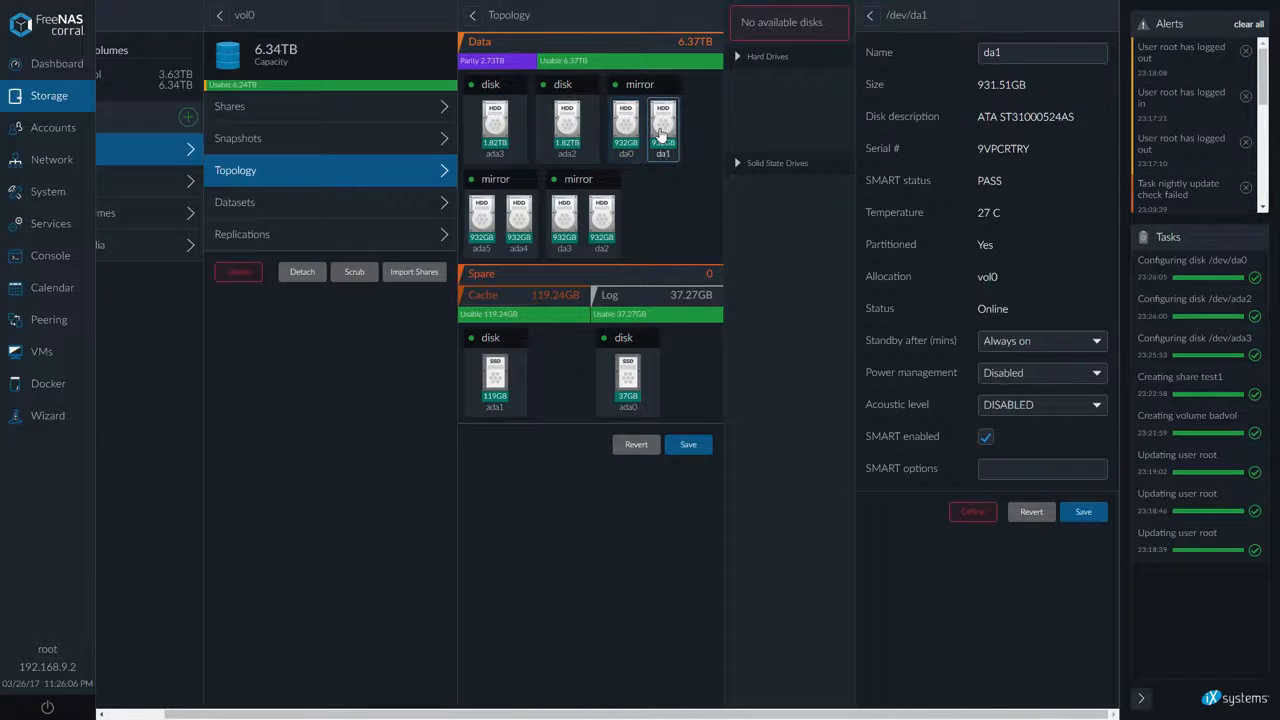
click(1038, 375)
click(1038, 386)
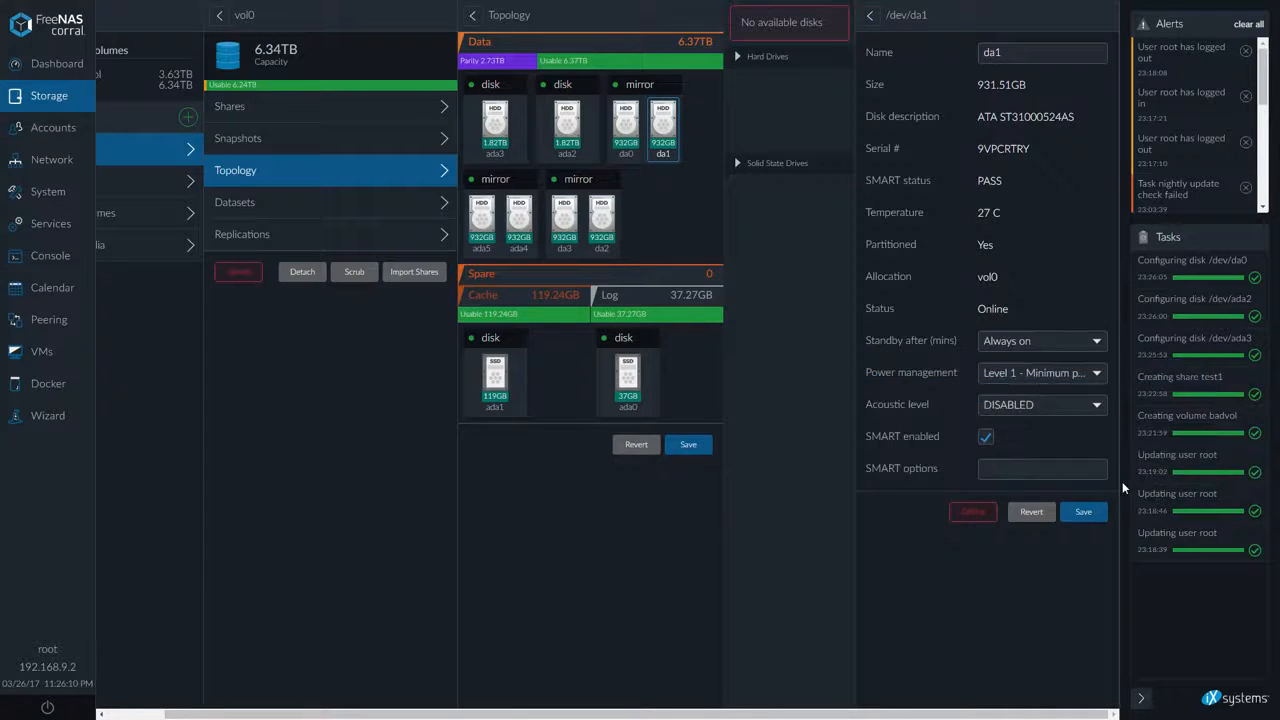
click(1086, 518)
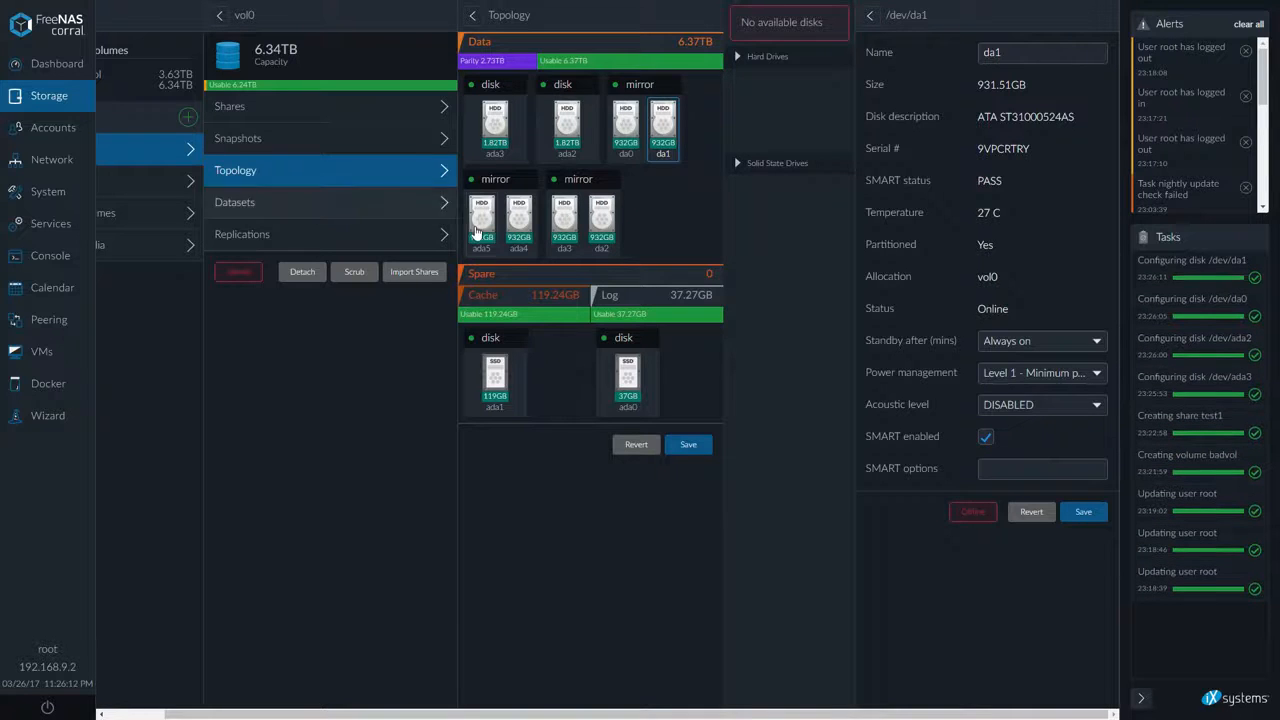
Set disk ada5's power management to Level 1 - Minimum power usage with Standby (spindown) and save
click(481, 218)
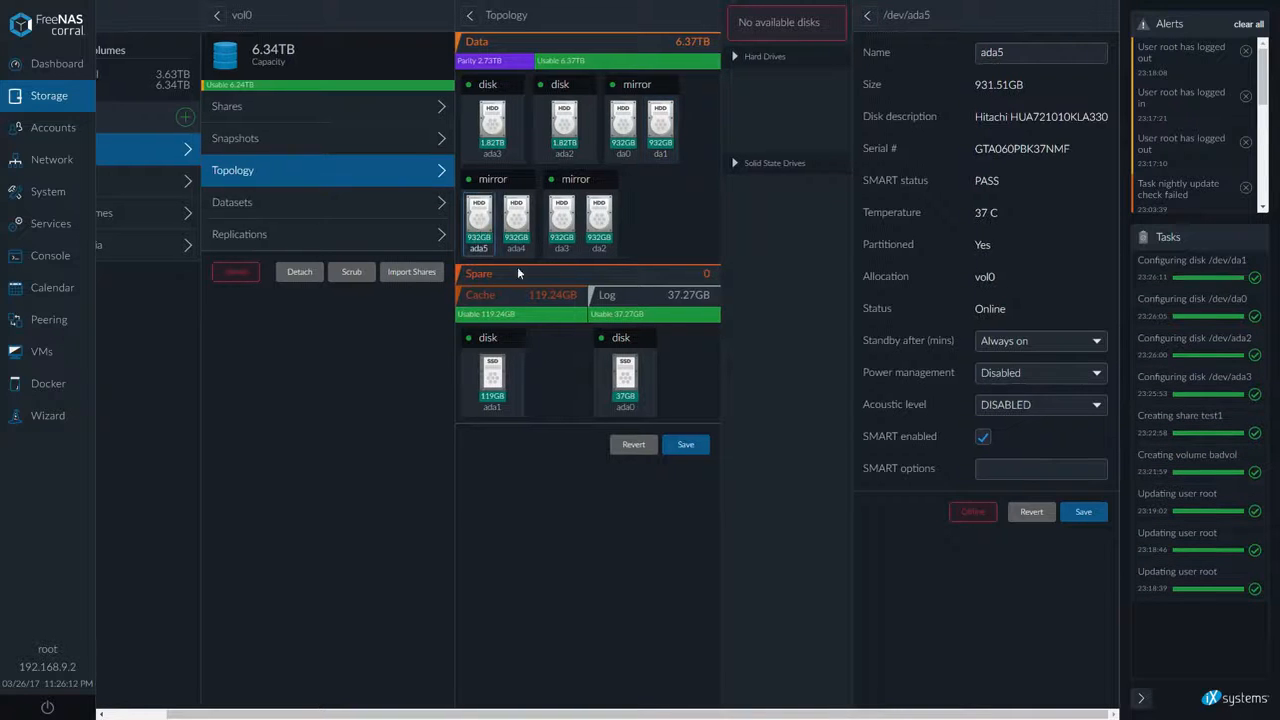
click(1062, 406)
click(1050, 376)
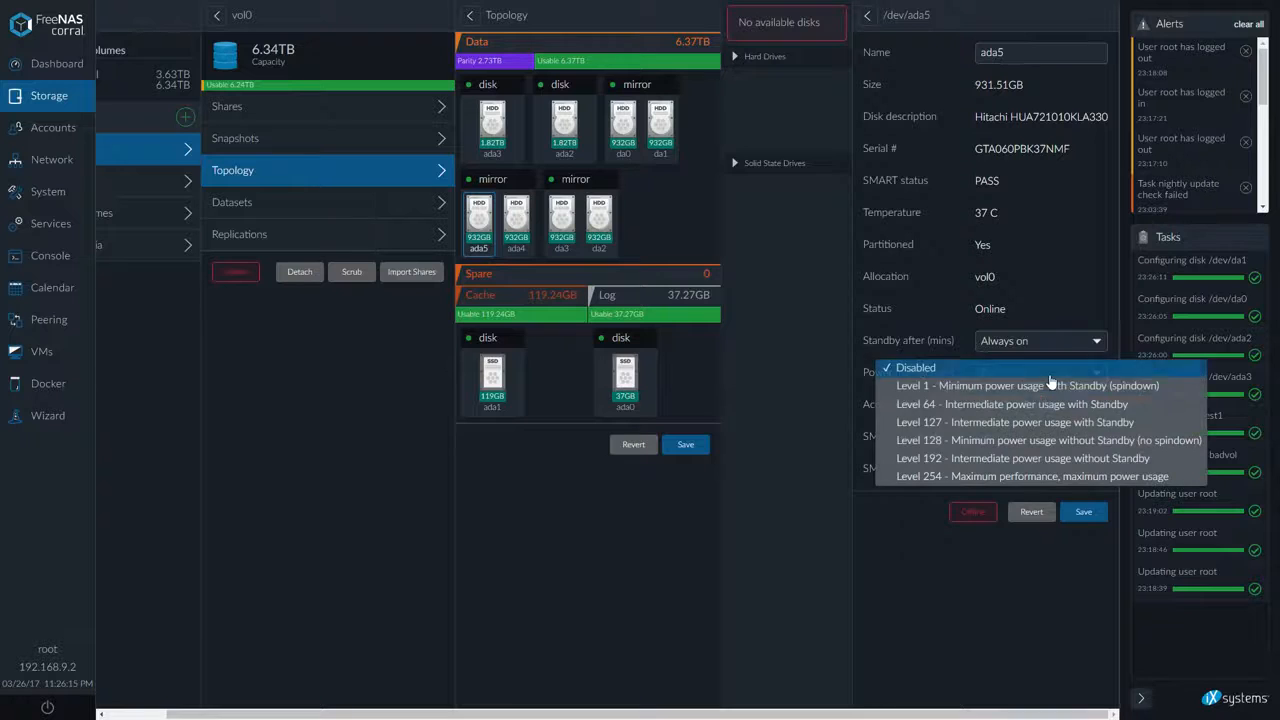
click(1049, 390)
click(1084, 512)
Set disk ada4's power management to Level 1 - Minimum power usage with Standby (spindown) and save
click(515, 222)
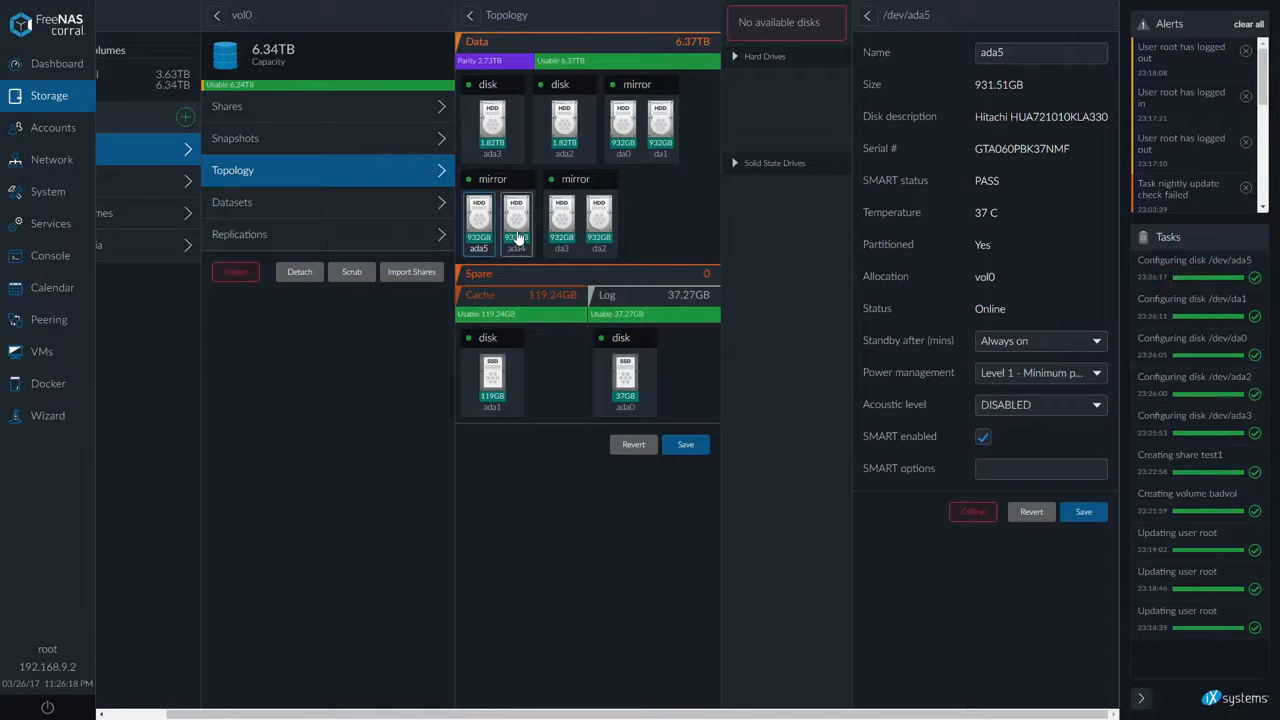
click(1060, 376)
click(1060, 391)
click(1083, 512)
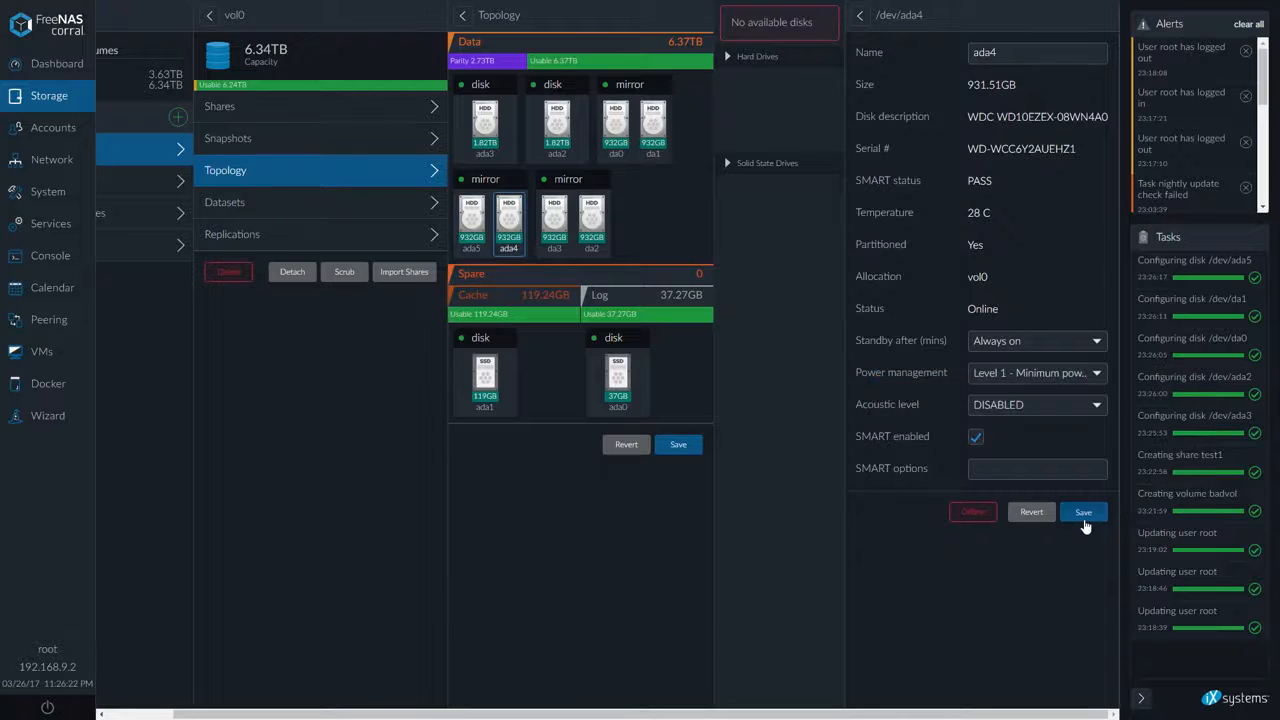
Set disk da3's power management to Level 1 - Minimum power usage with Standby (spindown) and save
click(551, 222)
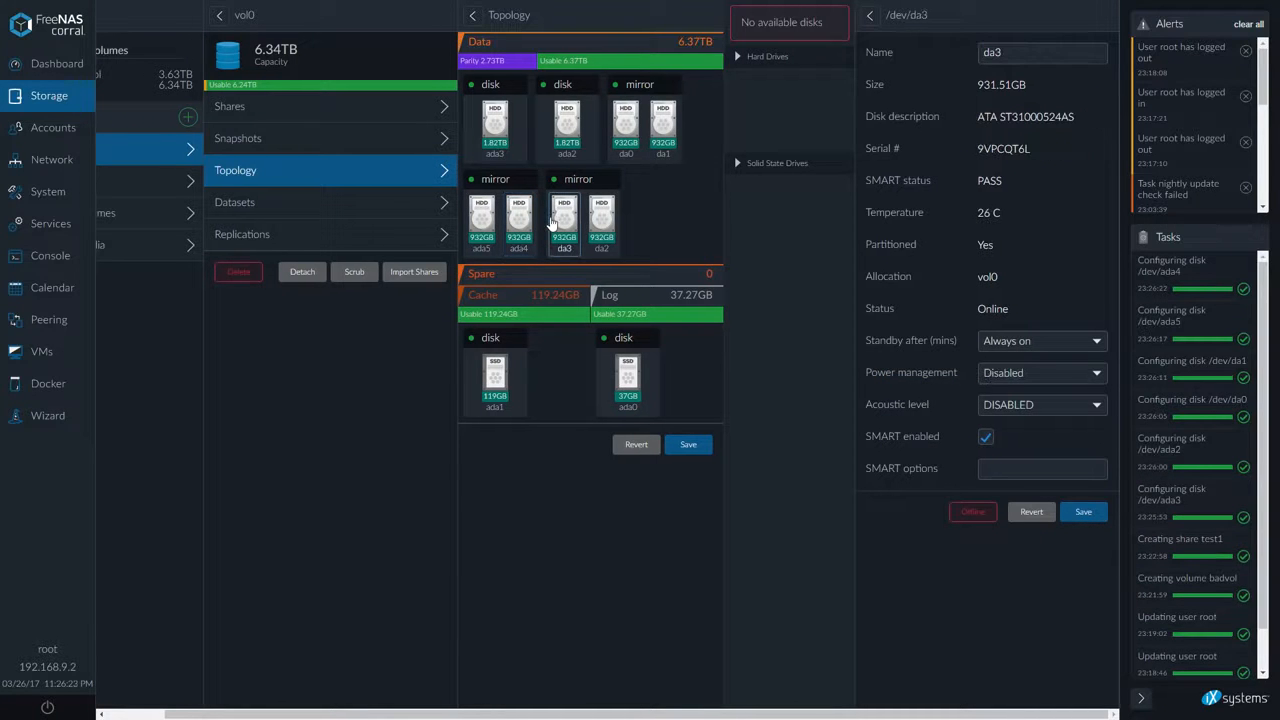
click(1015, 374)
click(1010, 381)
click(1081, 514)
Set disk da2's power management to Level 1 - Minimum power usage with Standby (spindown) and save
click(612, 243)
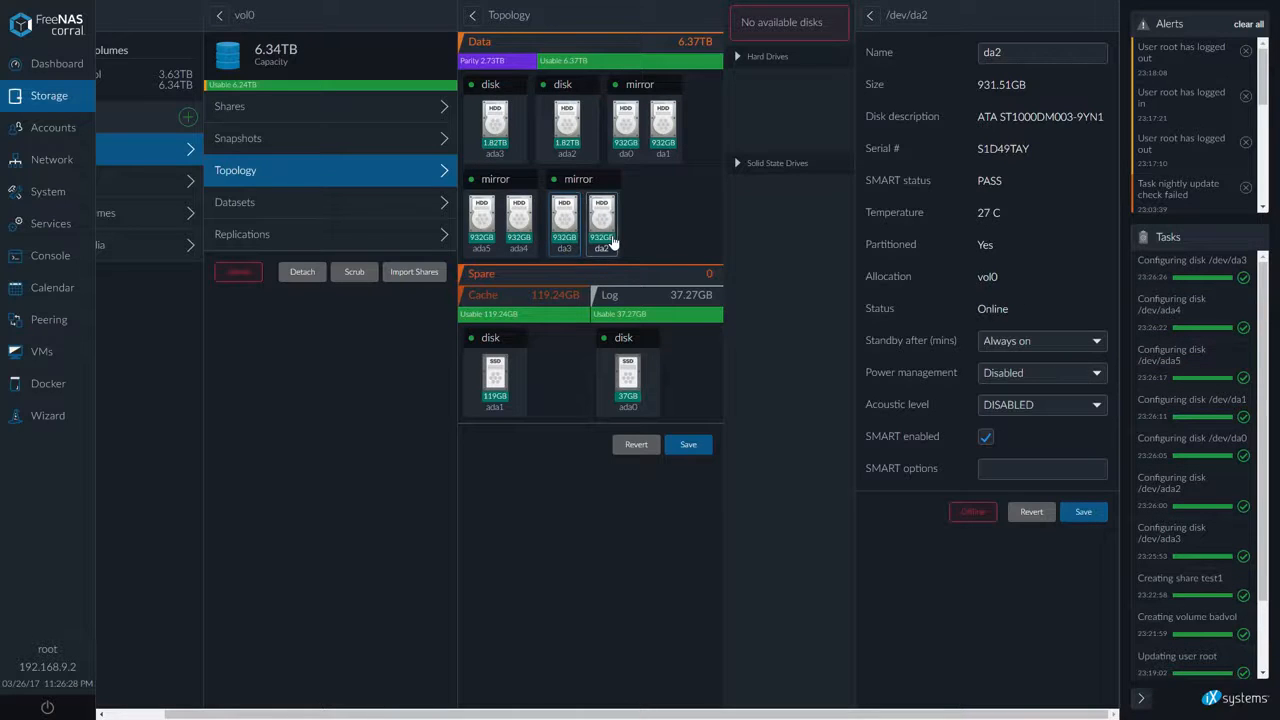
click(1036, 380)
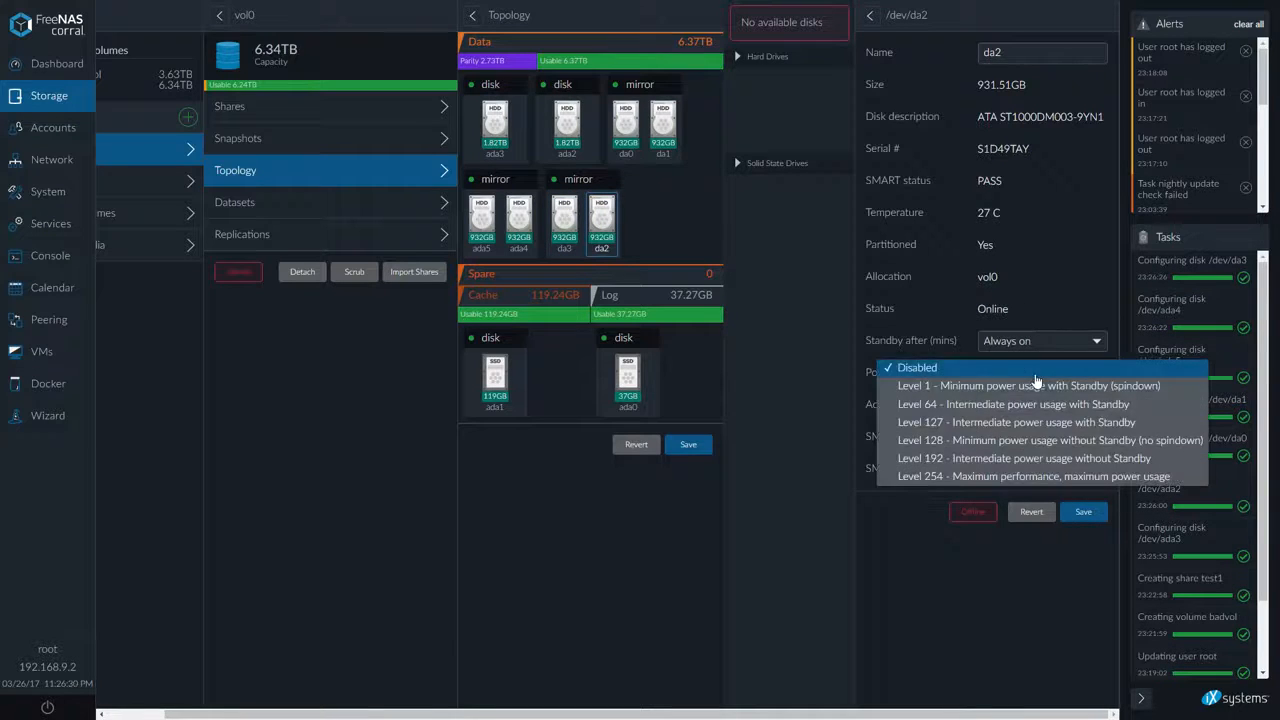
click(1030, 384)
click(1086, 514)
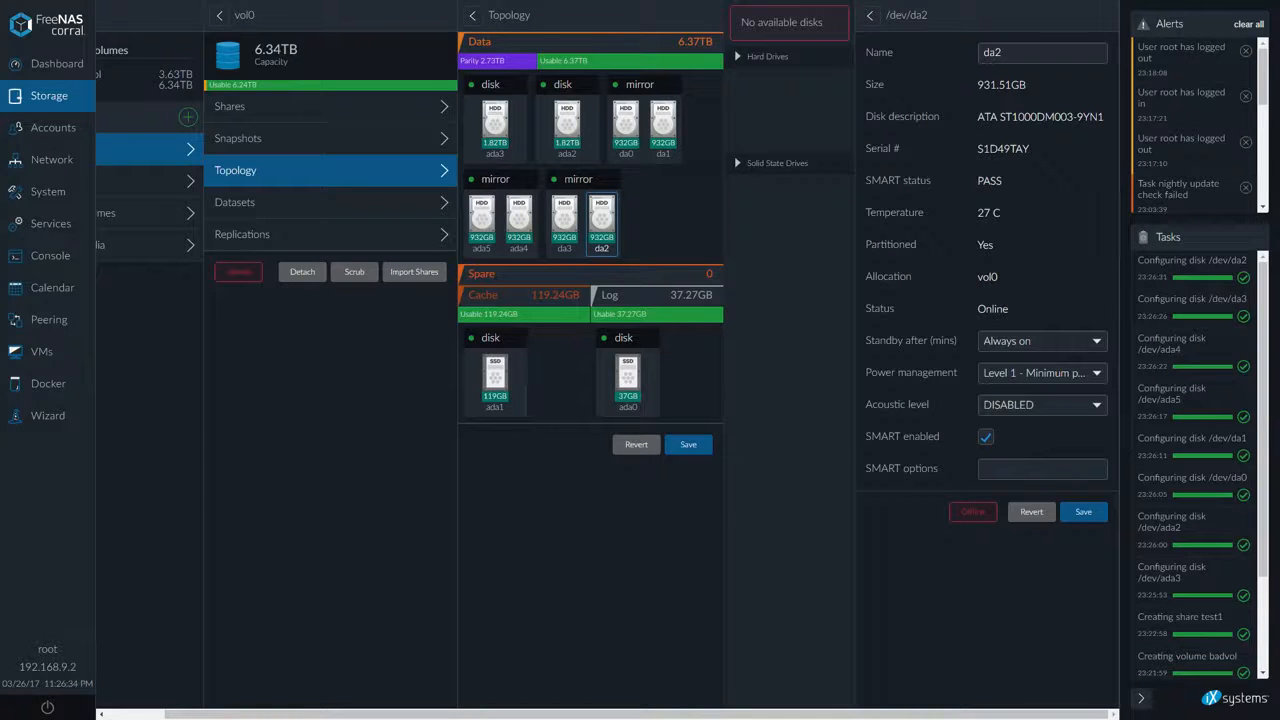
Switch to the Dashboard and stop the running backup copy
key(alt+Tab)
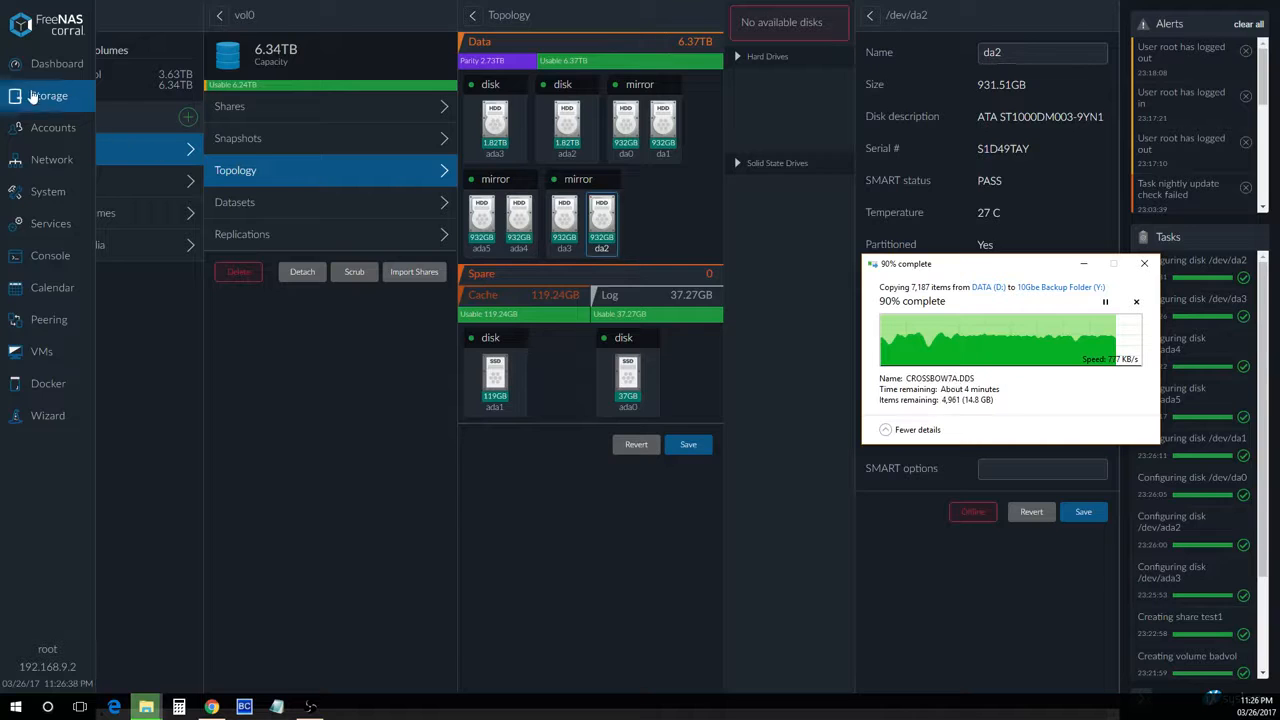
click(50, 63)
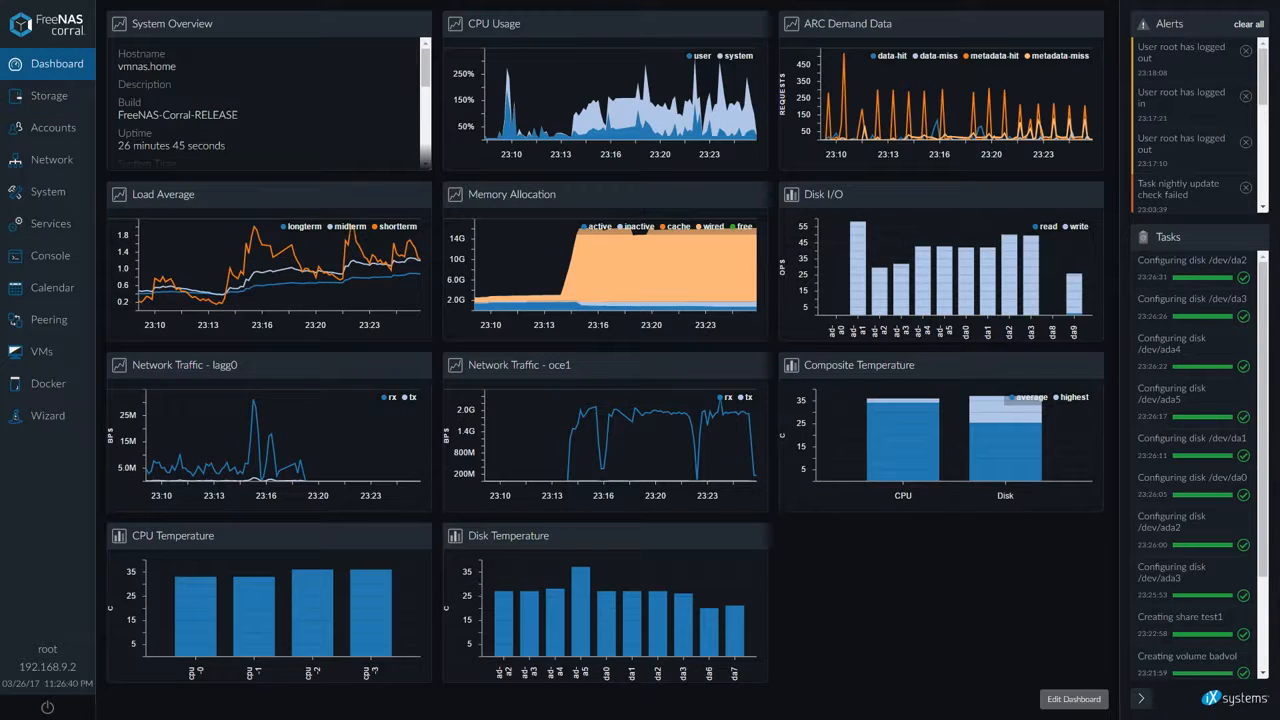
key(alt+Tab)
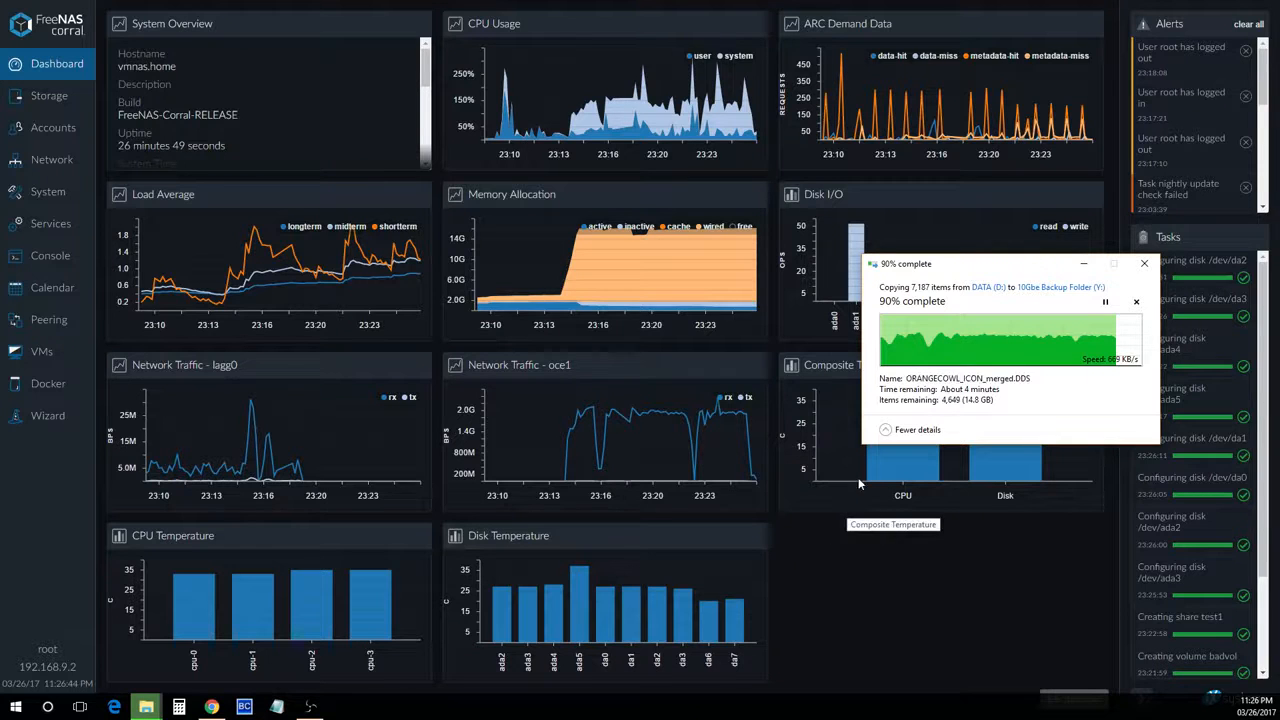
click(1137, 302)
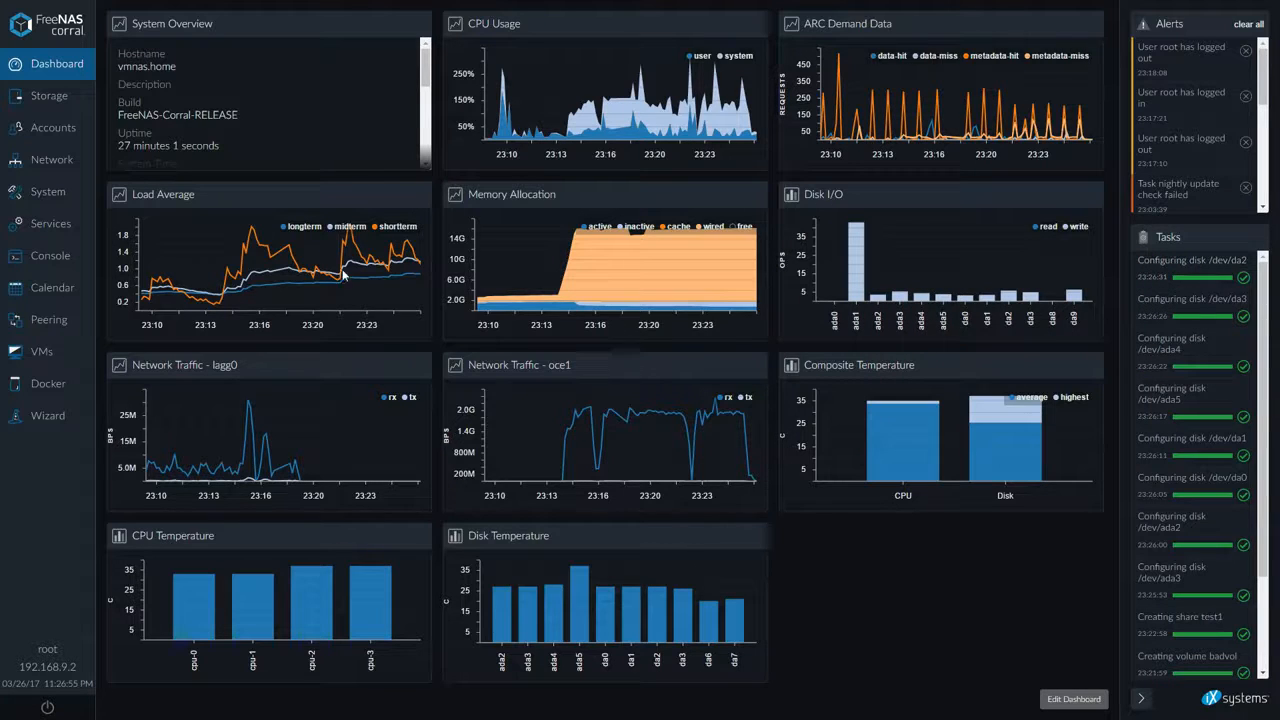
Open vol0's topology in Storage
click(27, 104)
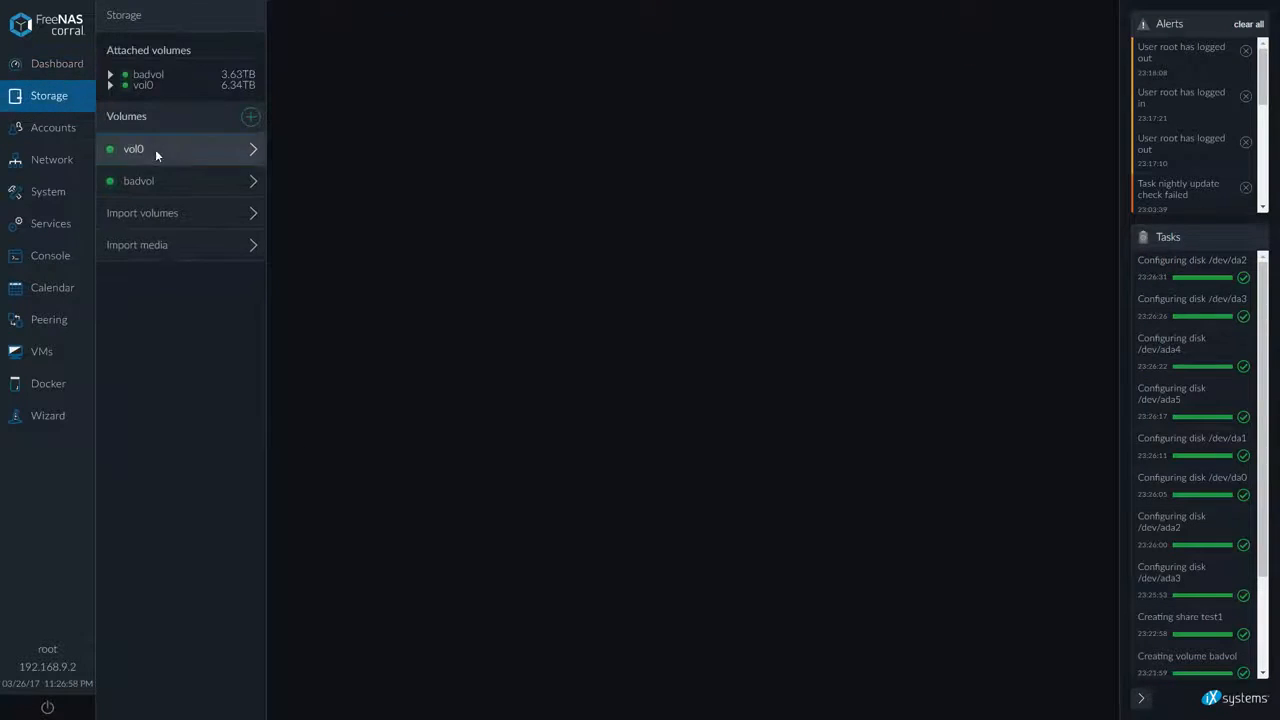
click(155, 149)
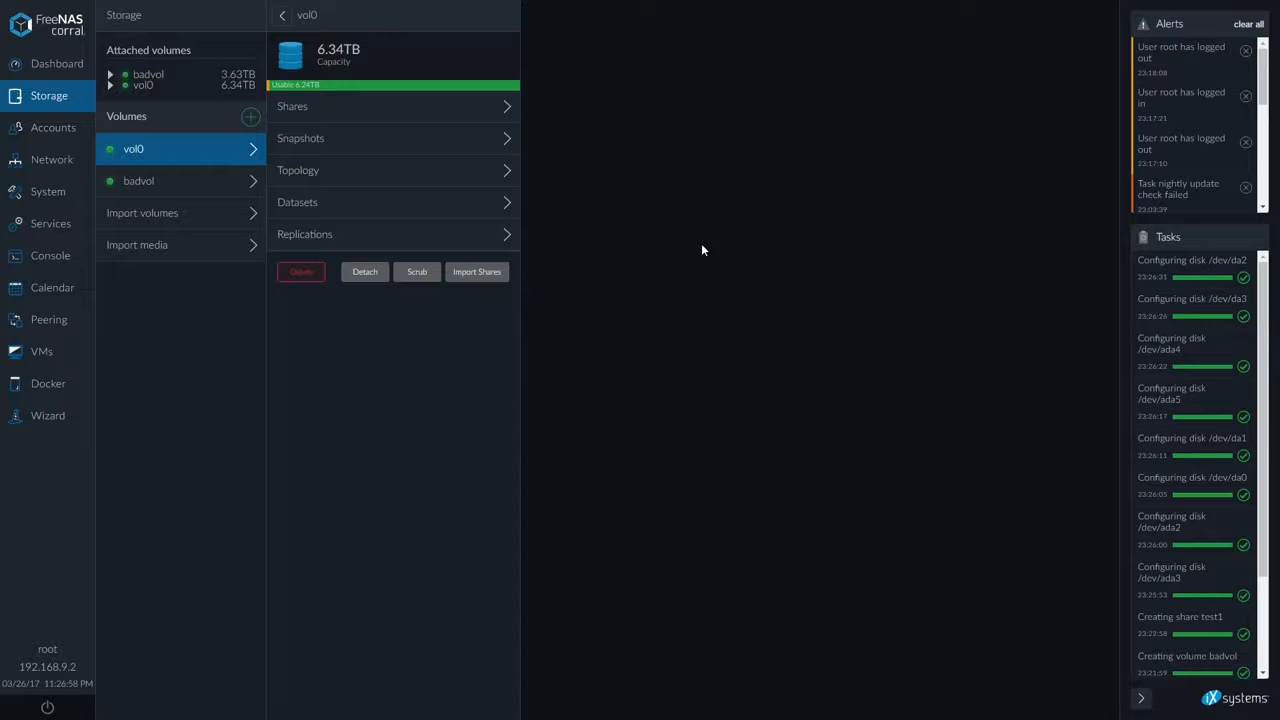
click(352, 171)
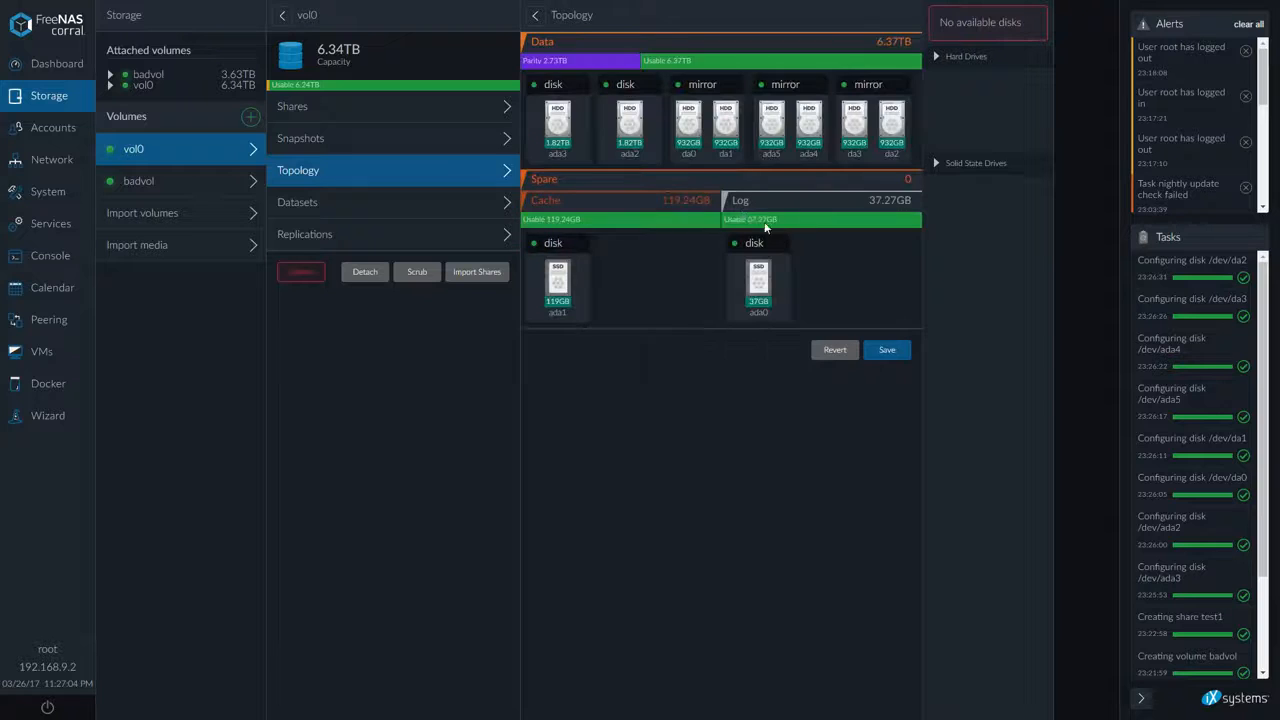
Set disk ada3's power management back to Disabled and save
click(557, 126)
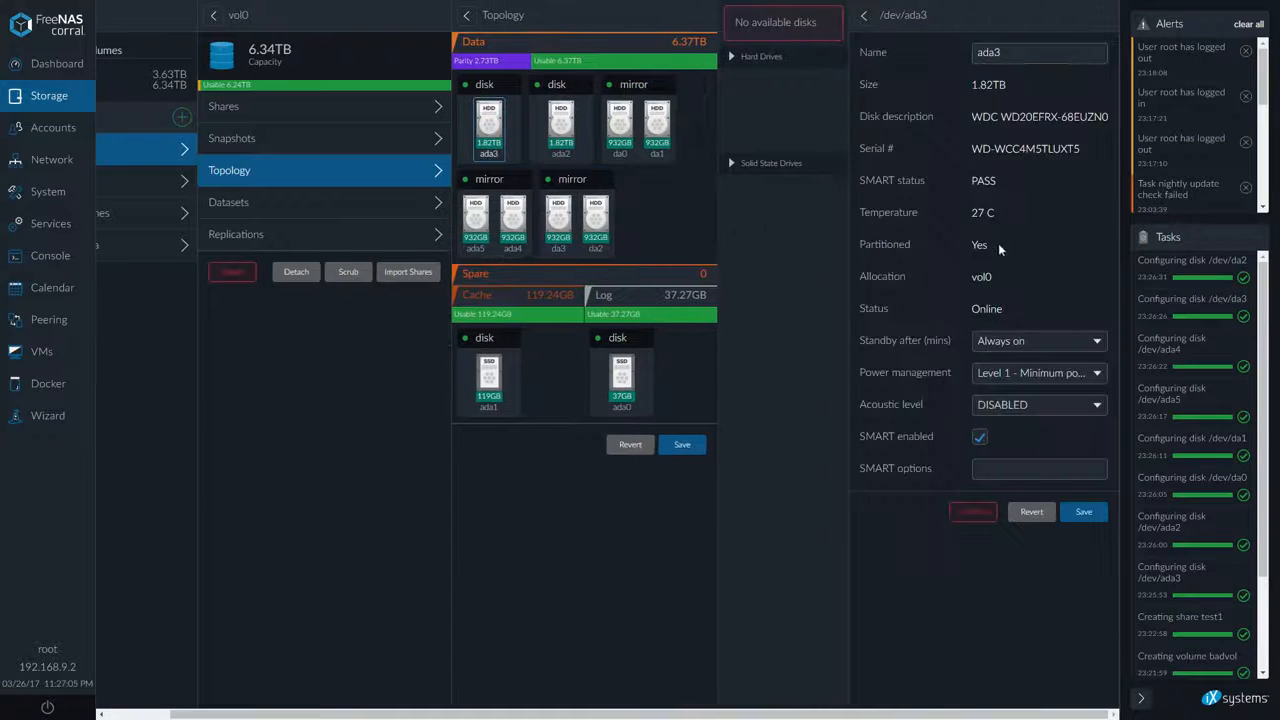
click(1015, 374)
click(985, 368)
click(1083, 511)
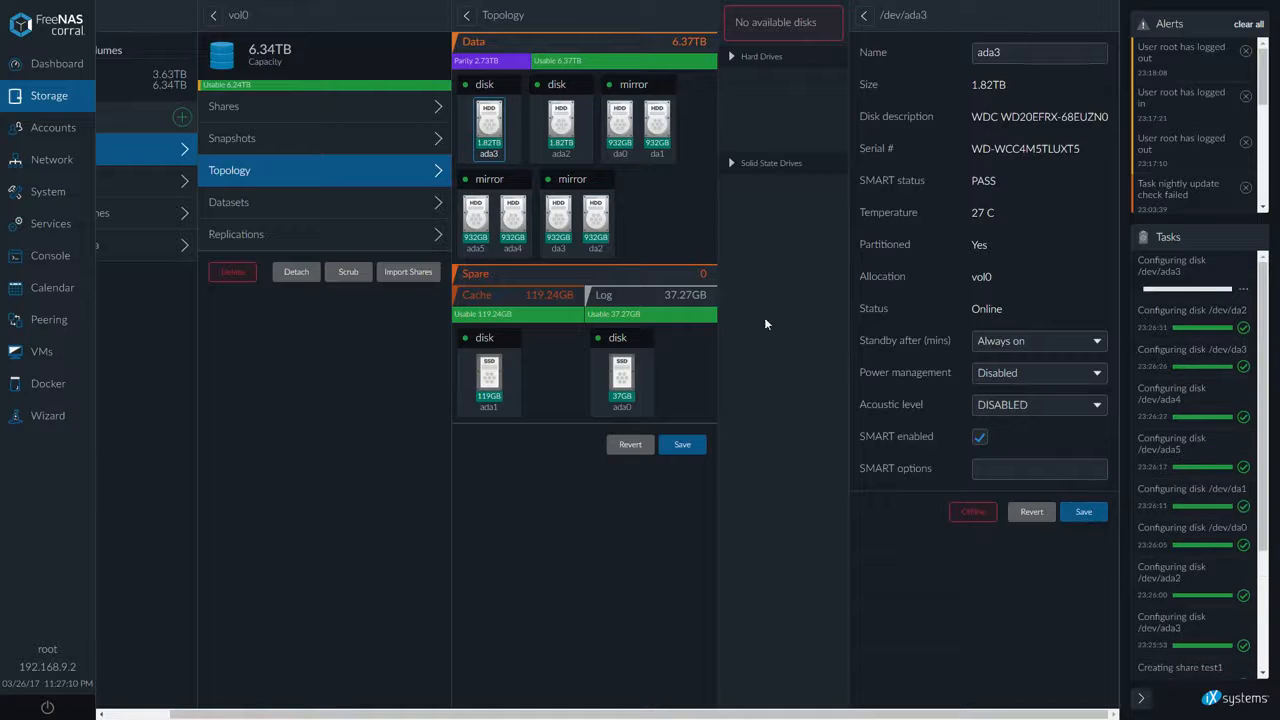
Set disk ada2's power management to Disabled and save
click(560, 126)
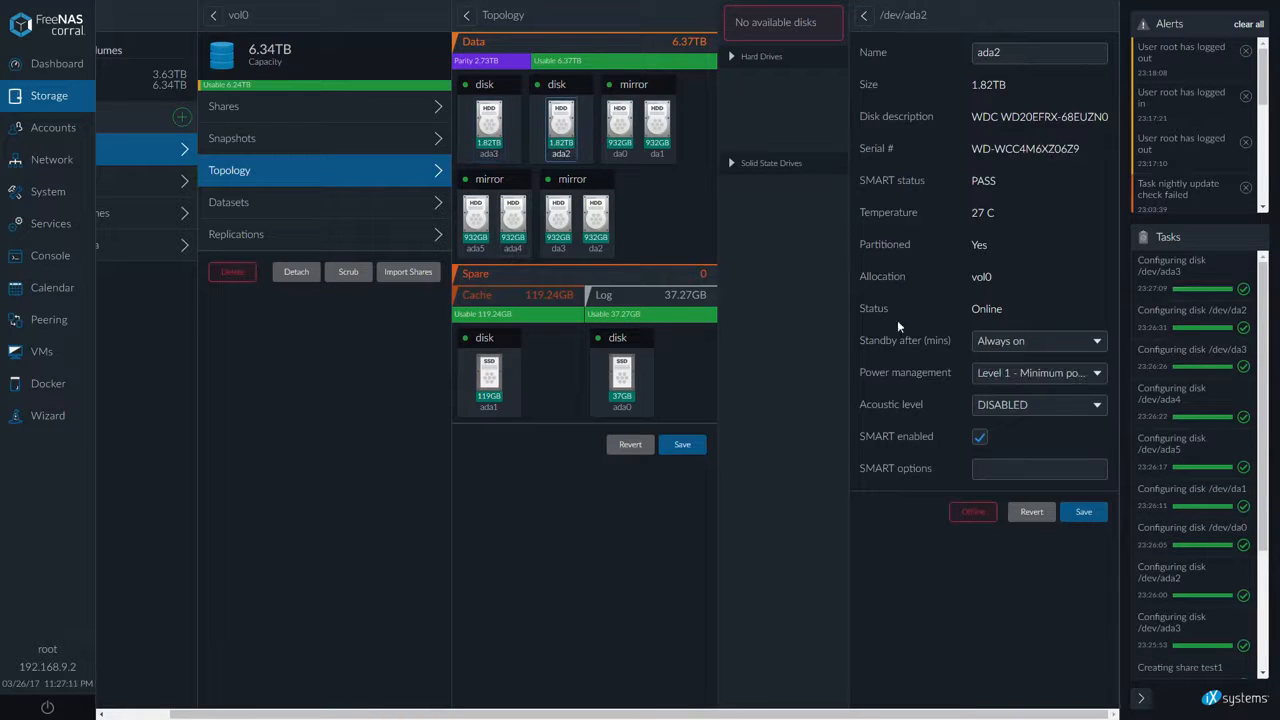
click(1010, 374)
click(1010, 368)
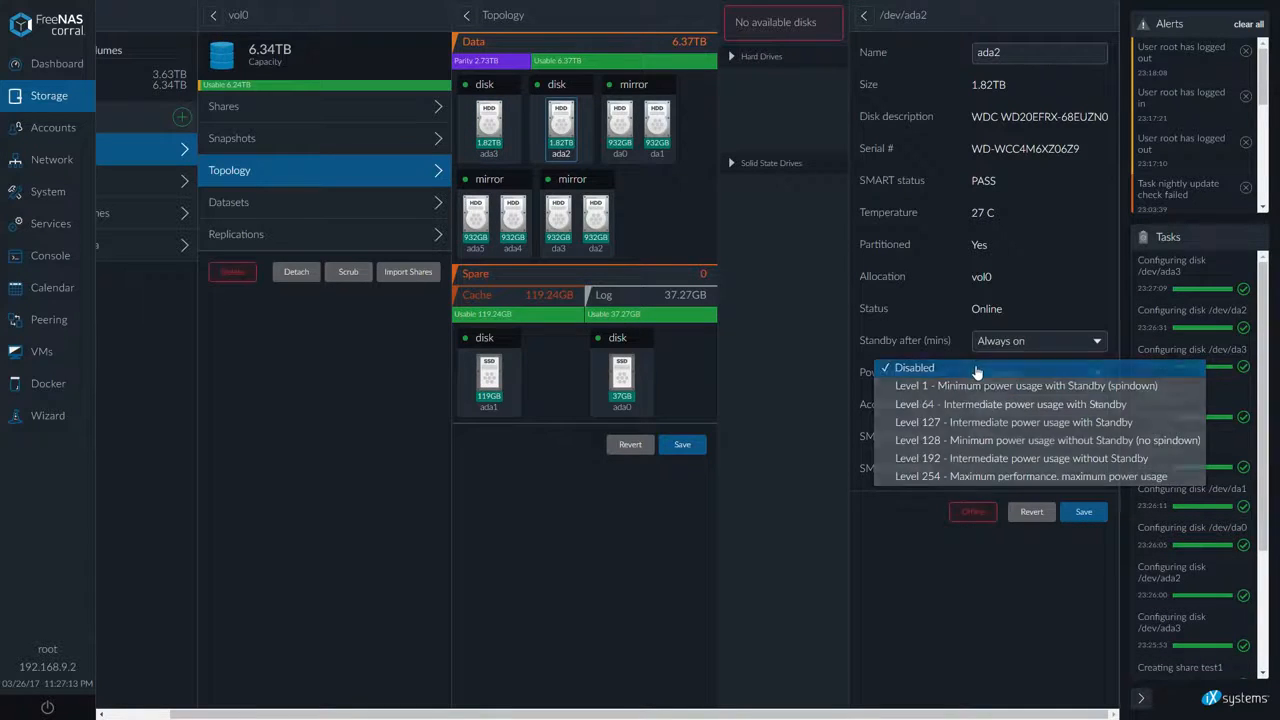
click(1083, 512)
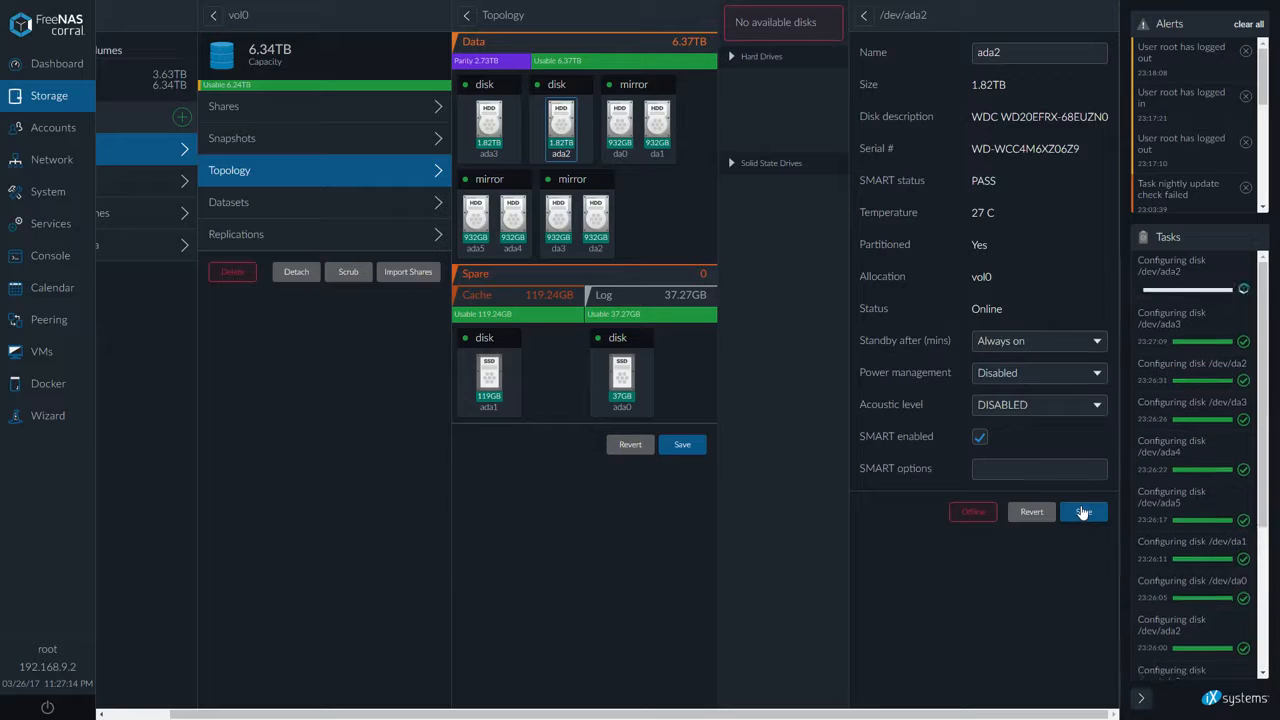
Set disk da0's power management to Disabled and save
click(614, 140)
click(1028, 378)
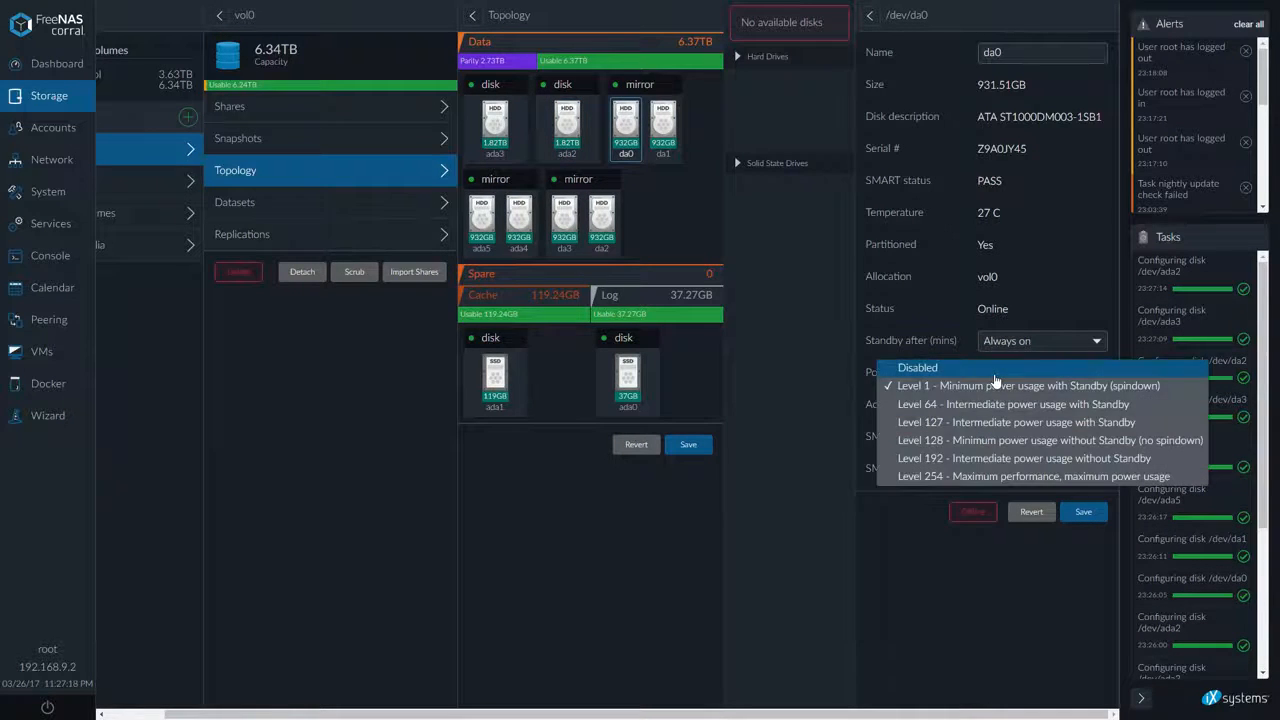
click(1008, 367)
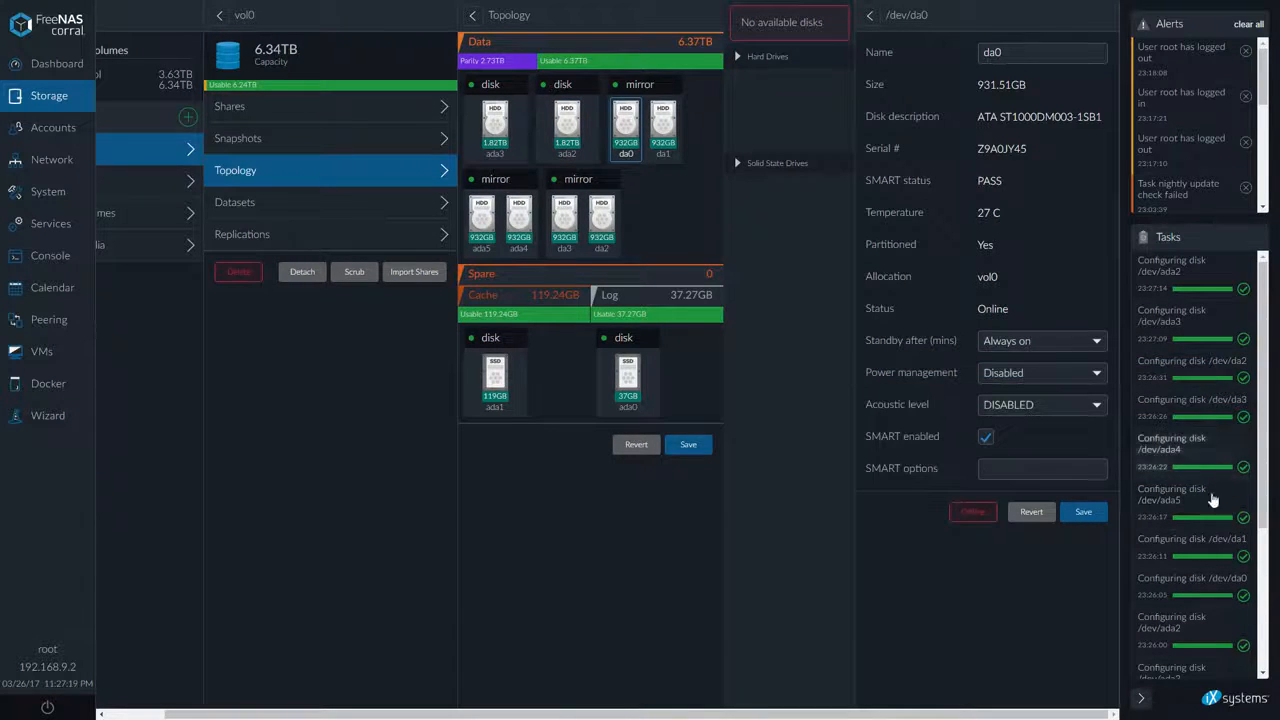
click(1080, 515)
Set disk da1's power management to Disabled and save
click(662, 125)
click(1040, 378)
click(1040, 376)
click(1083, 512)
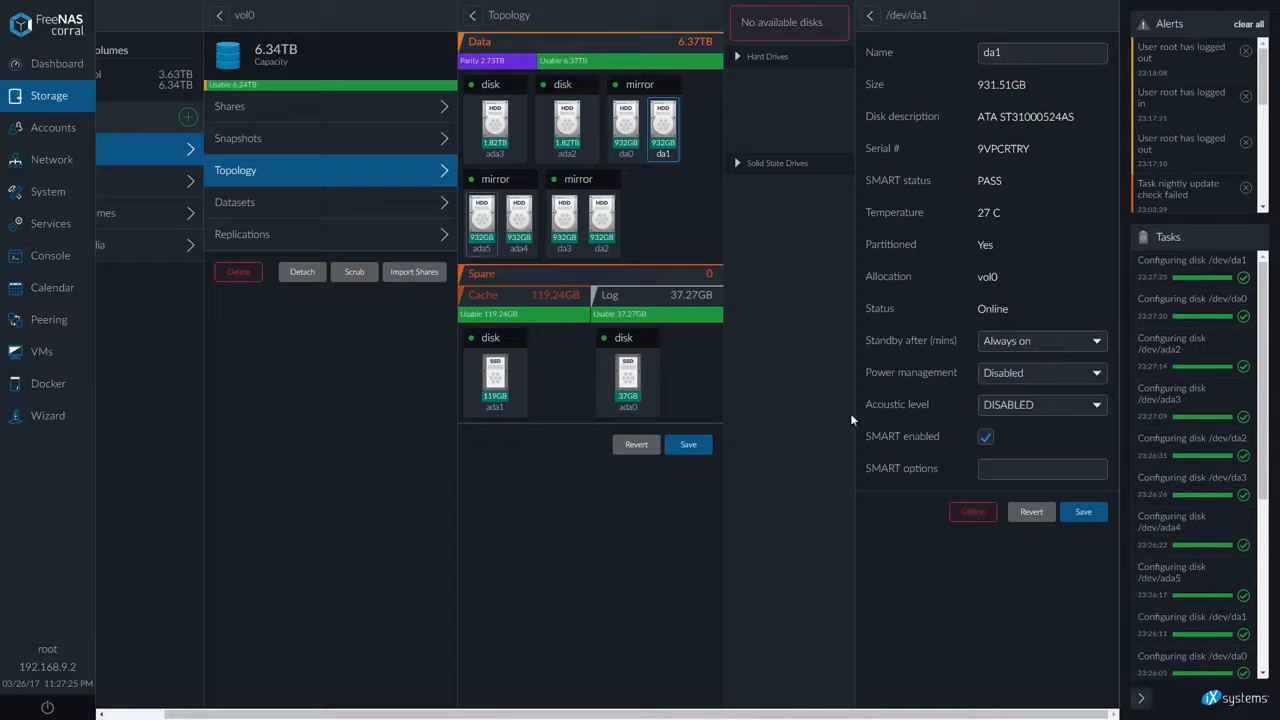
Set disk ada4's power management to Disabled and save
click(511, 233)
click(1037, 372)
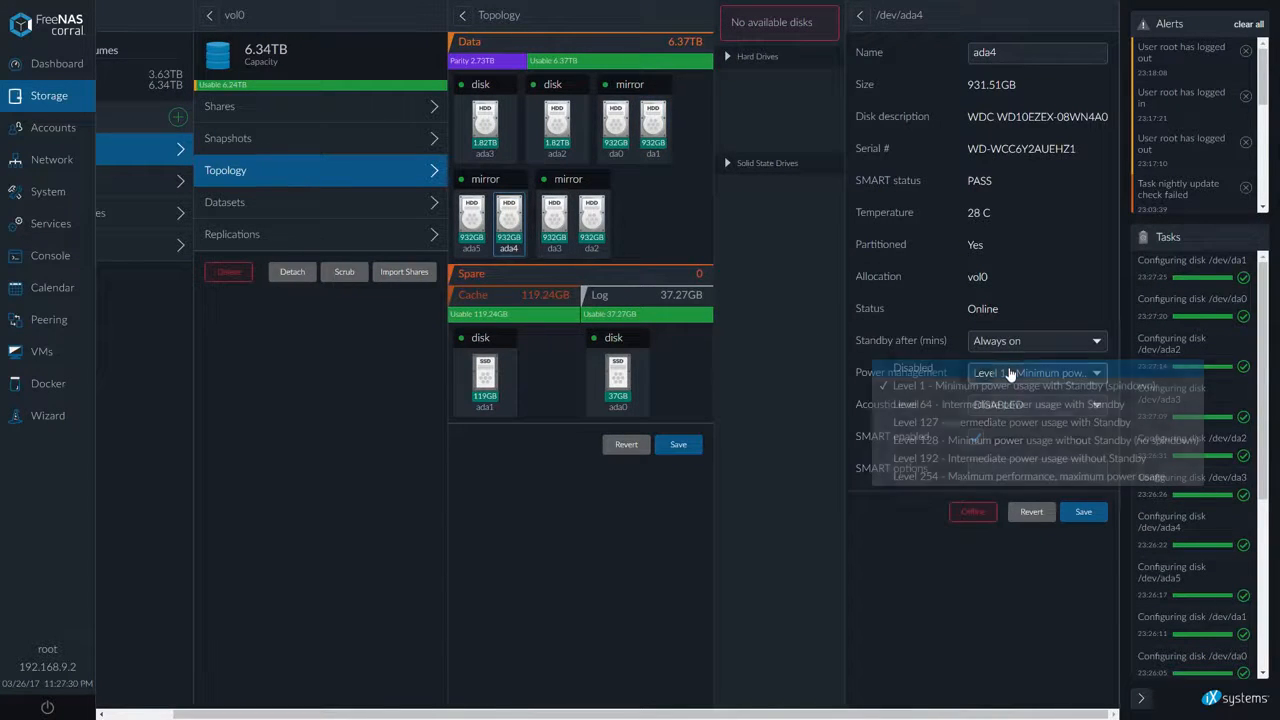
click(1000, 362)
click(1085, 513)
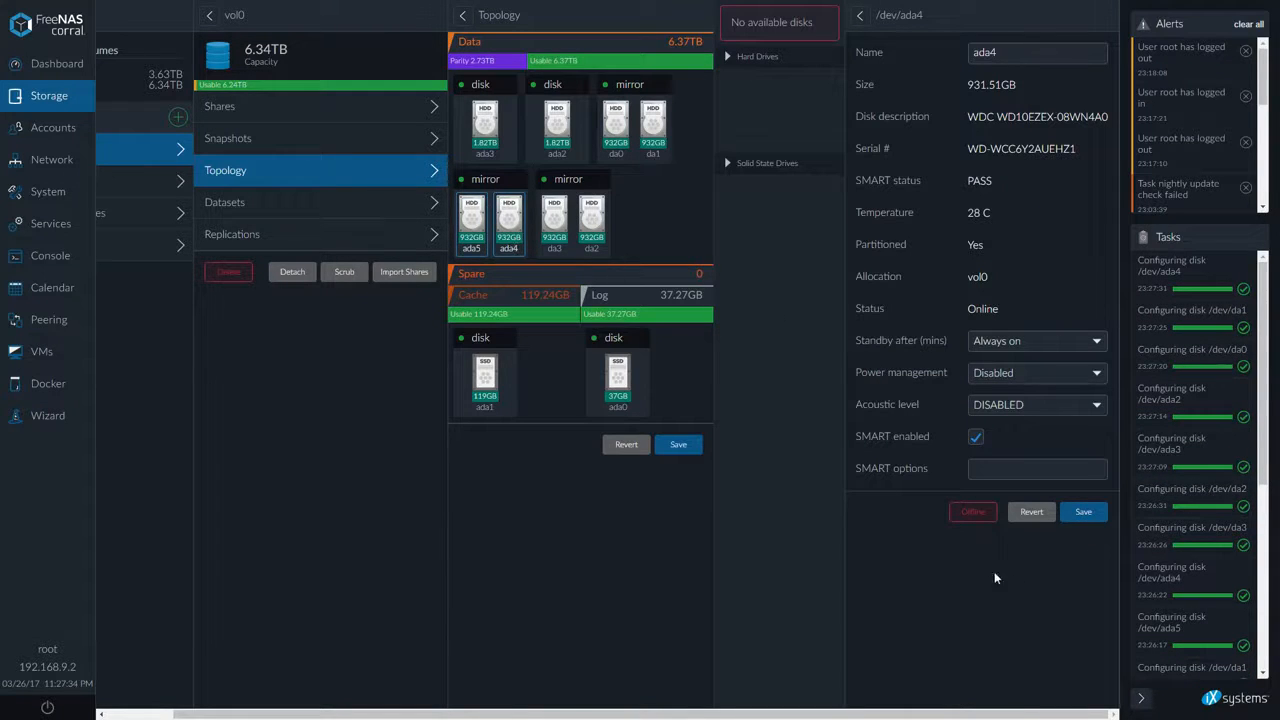
Set mirror disk da2's power management to Disabled and save
click(591, 220)
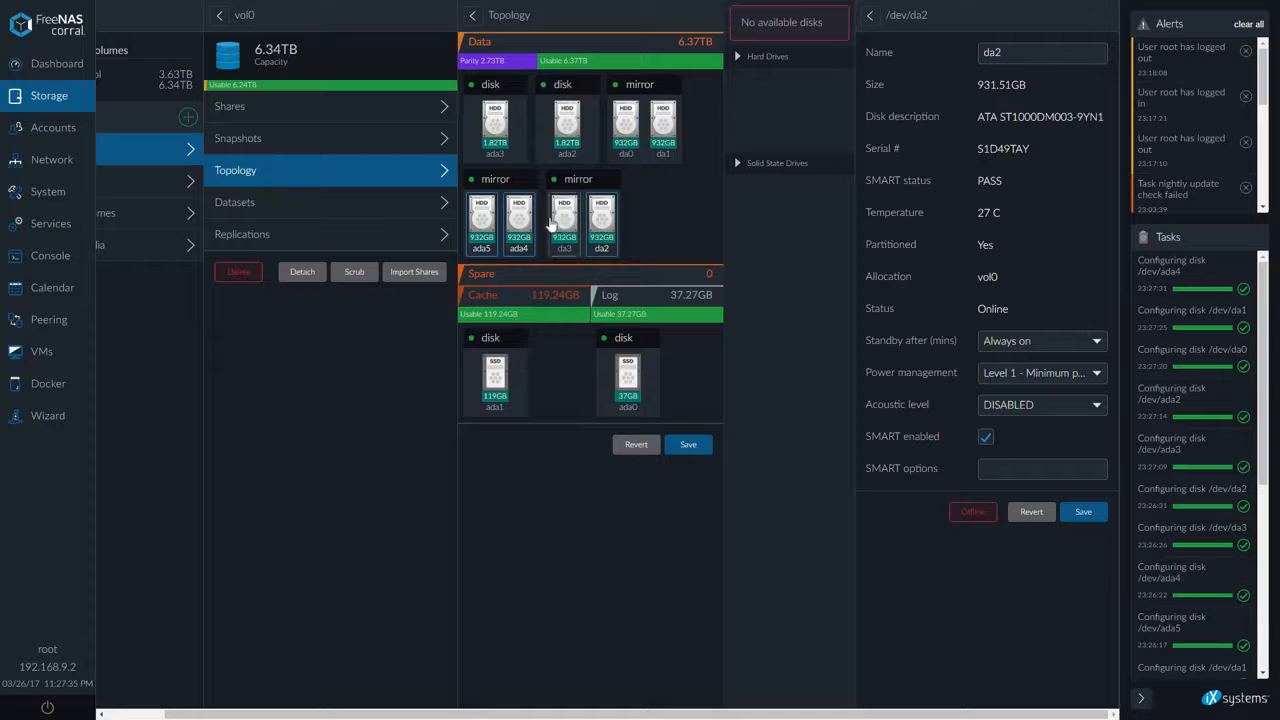
click(1043, 378)
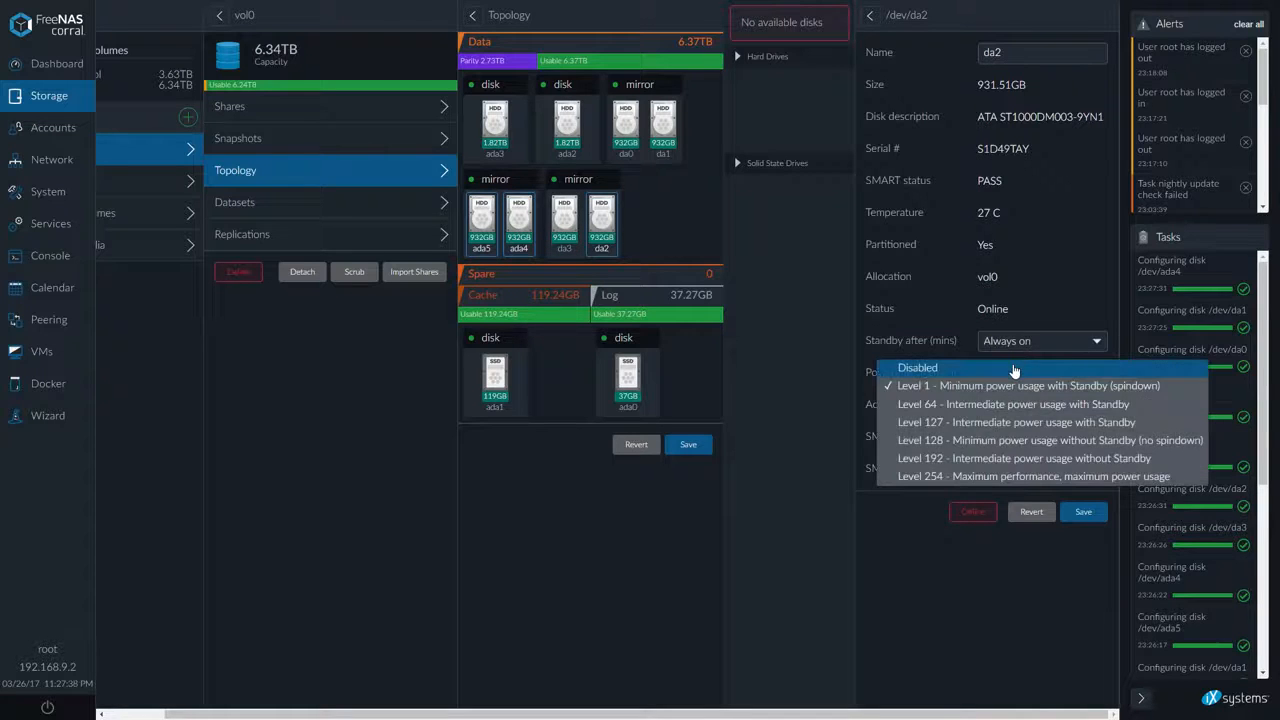
click(1000, 363)
click(1085, 513)
Set mirror disk da3's power management to Disabled and save
click(564, 220)
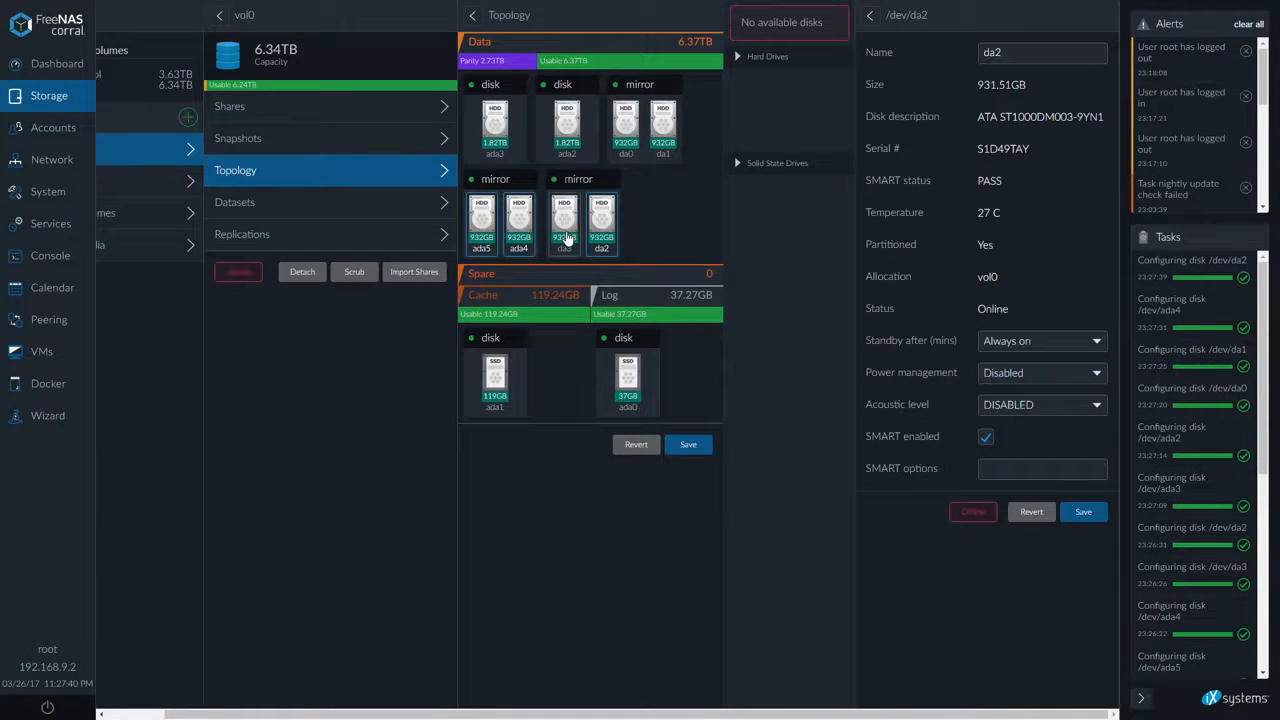
click(1015, 387)
click(1000, 363)
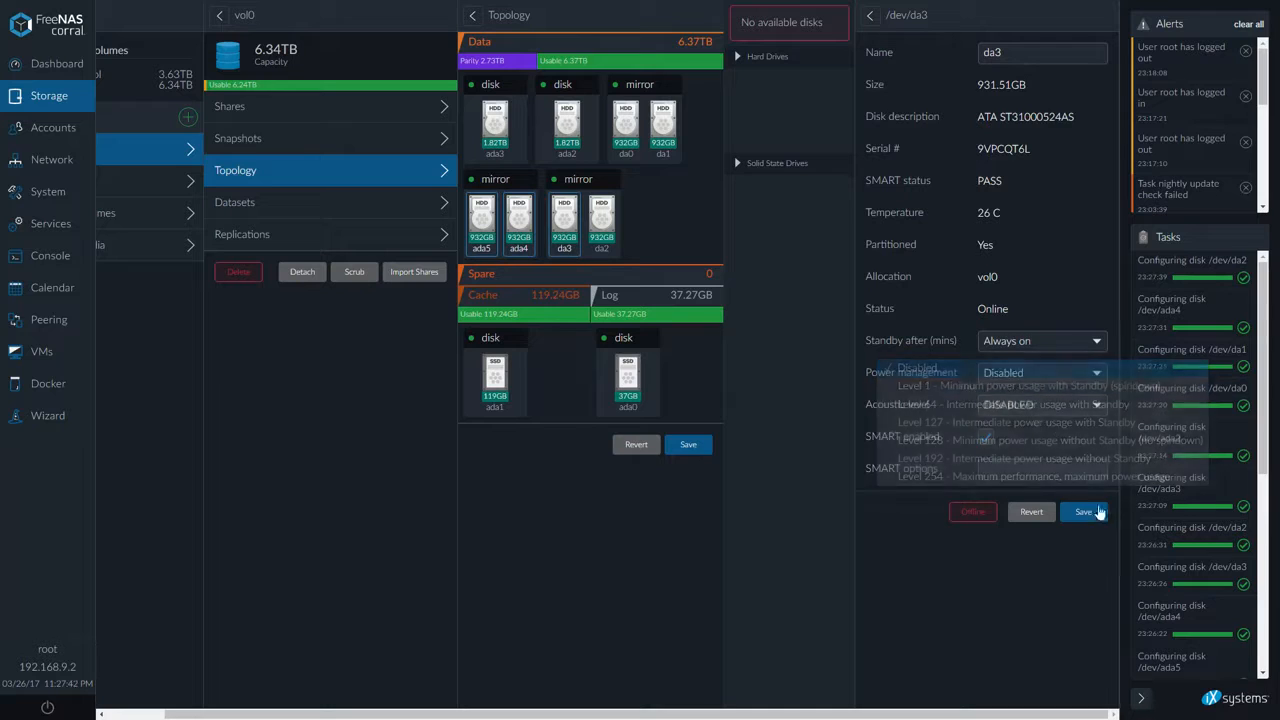
click(1083, 513)
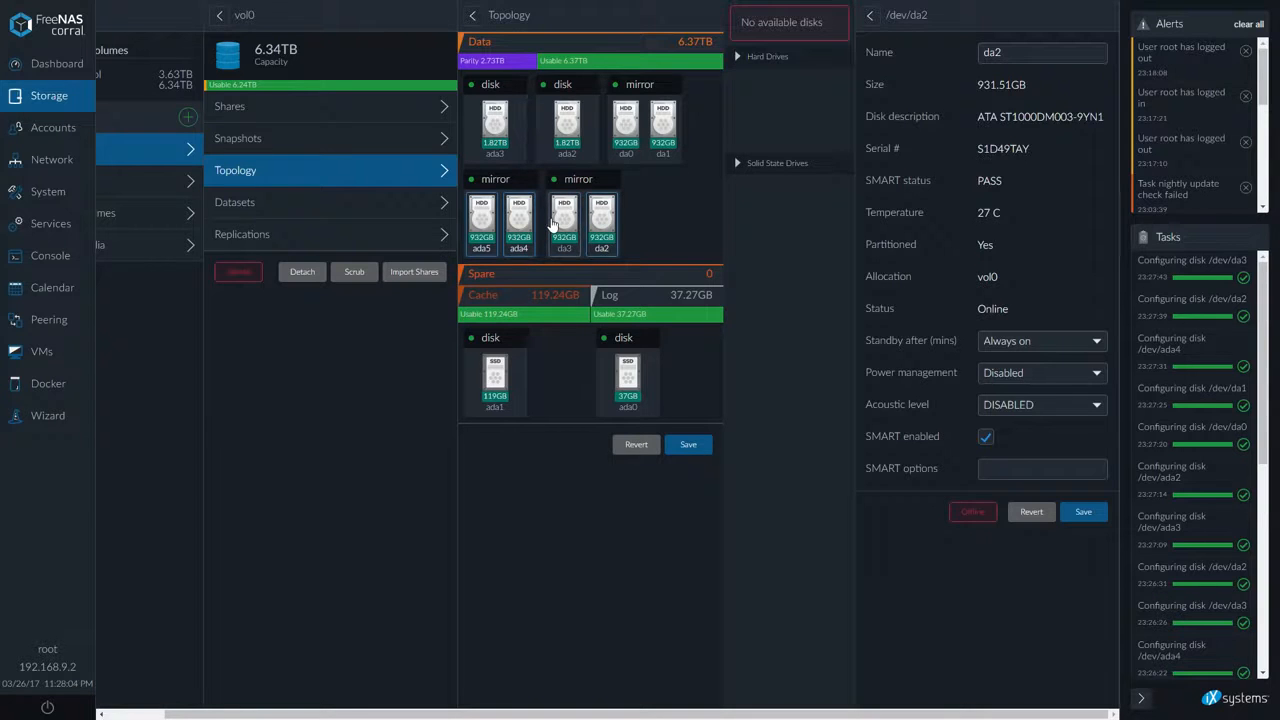
Set disk ada5's power management to Disabled and save
click(514, 226)
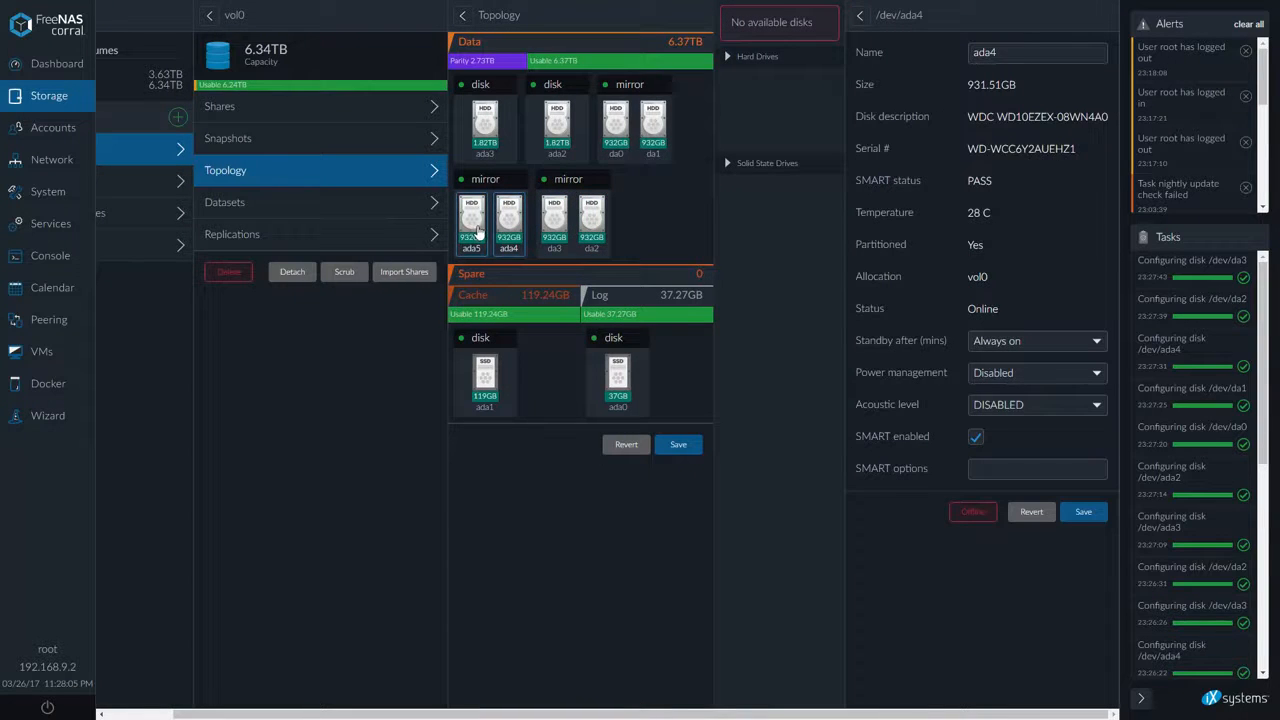
click(478, 232)
click(1060, 372)
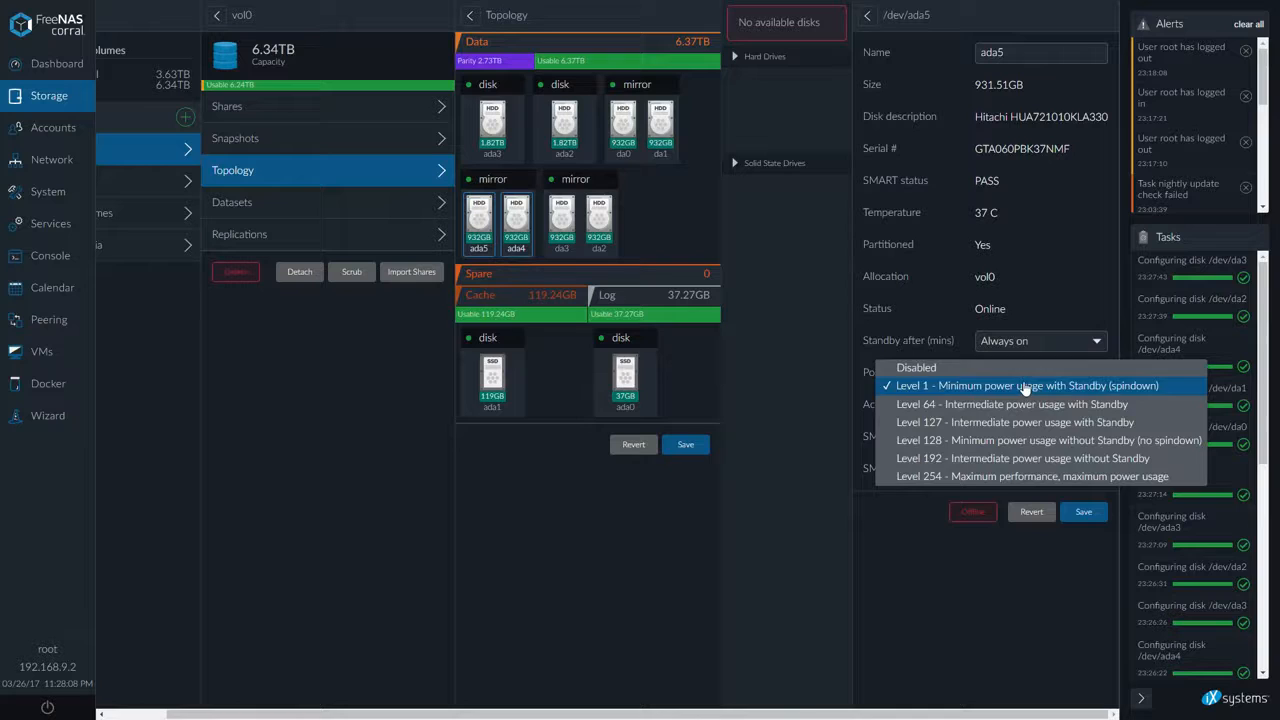
click(1010, 368)
click(1086, 512)
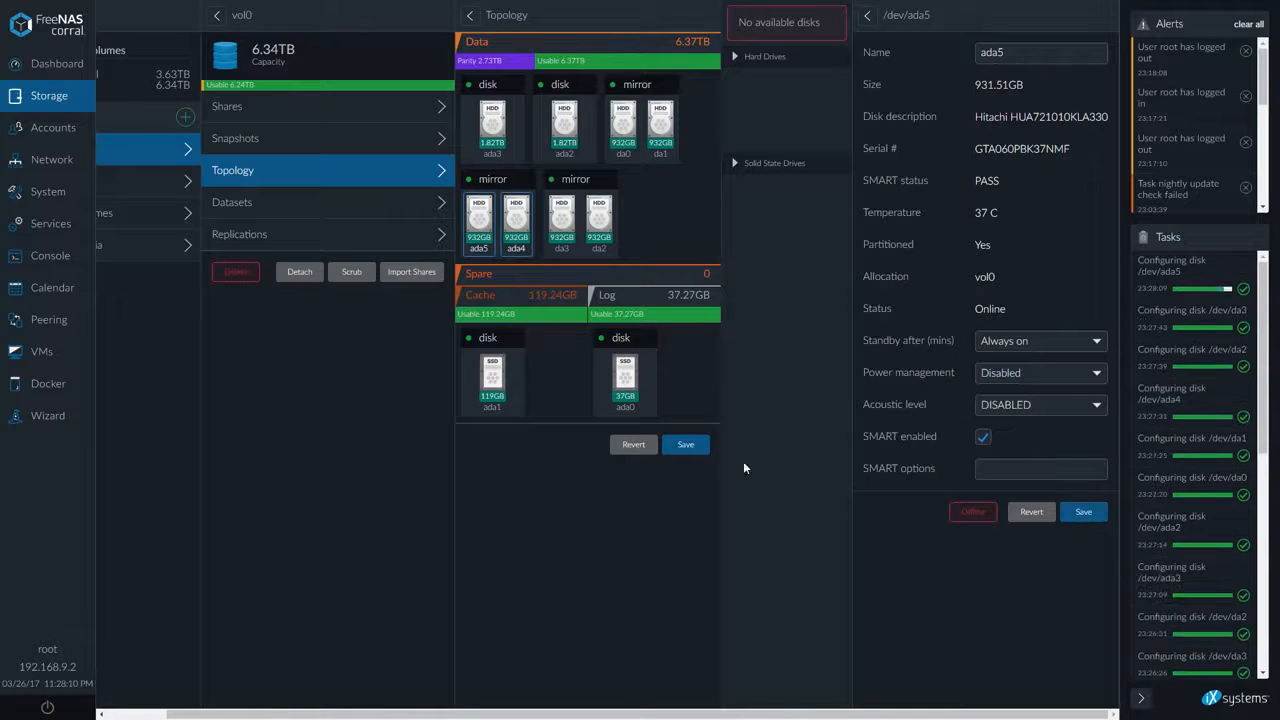
Set disk da0's power management to Level 1 - Minimum power usage with Standby (spindown) and save
click(660, 122)
click(628, 122)
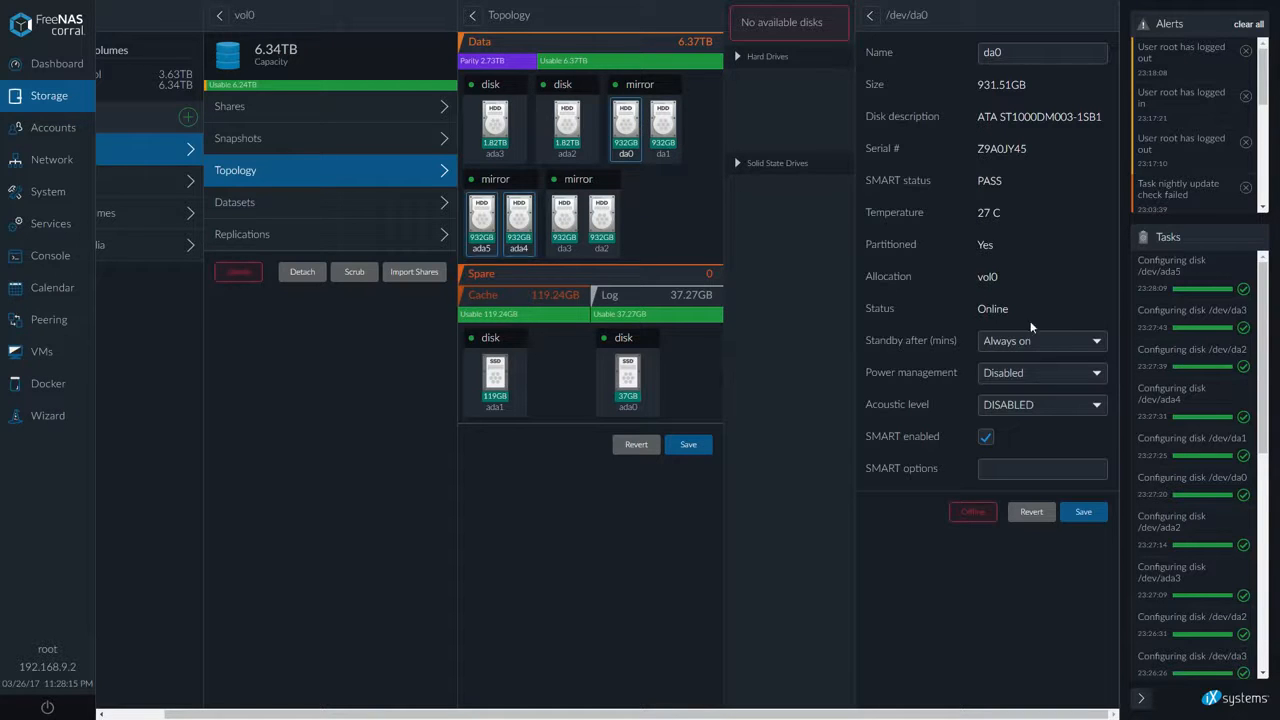
drag(1279, 240, 618, 218)
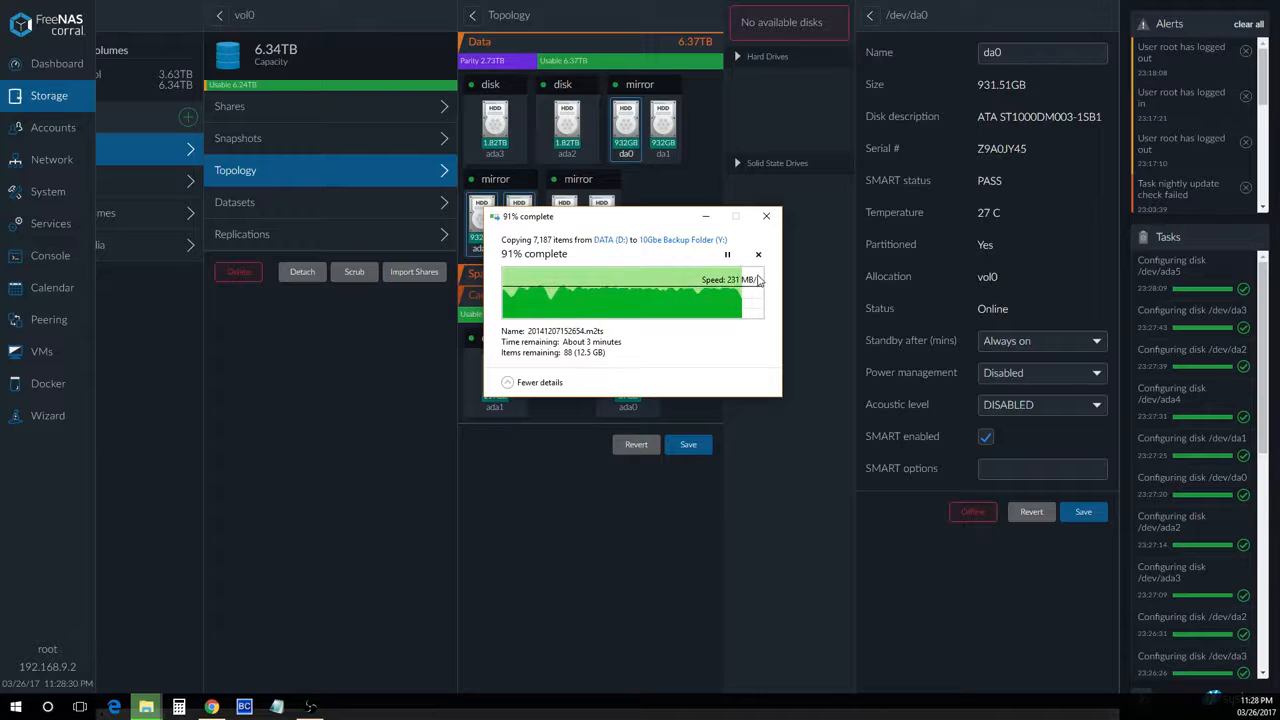
click(1020, 341)
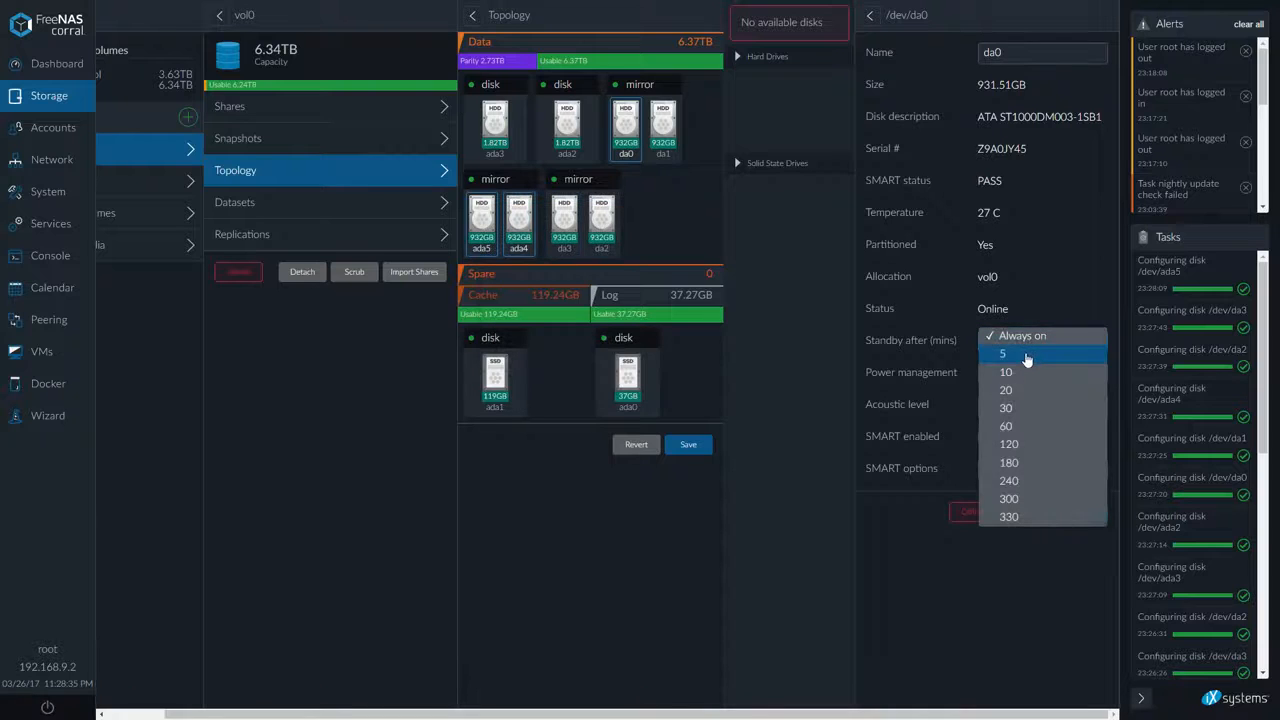
click(953, 308)
click(1040, 372)
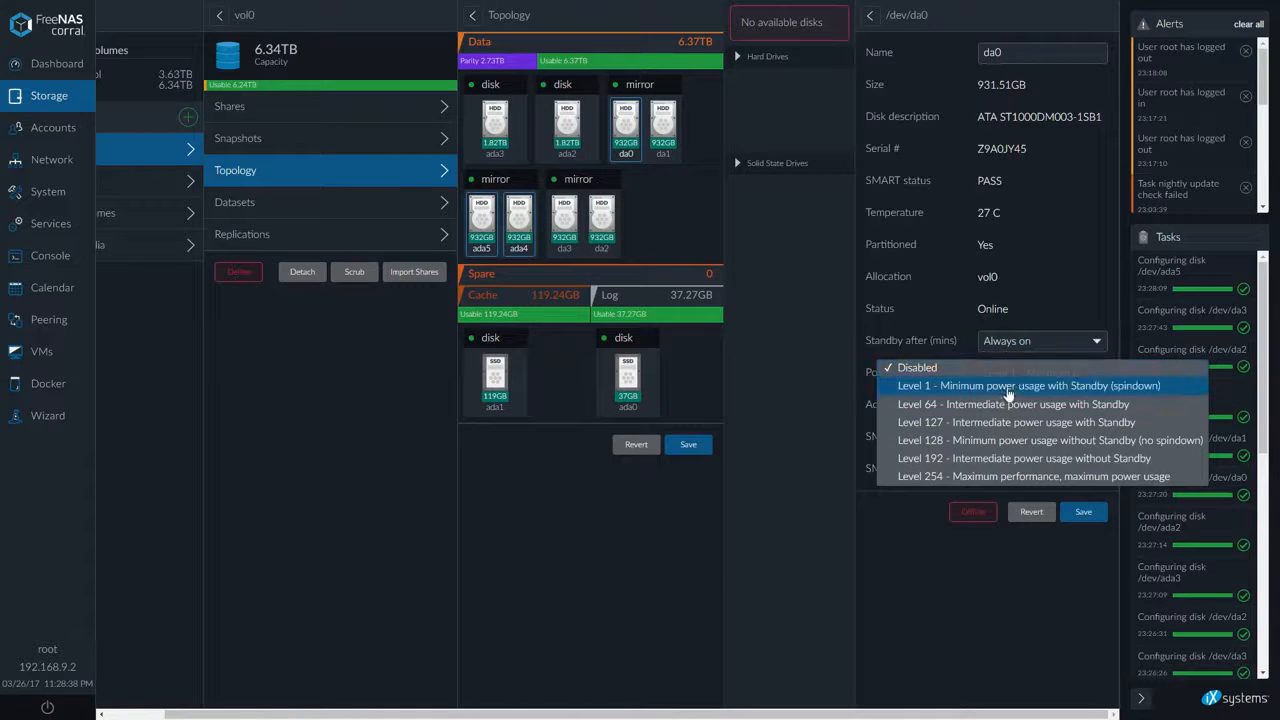
click(1005, 382)
click(1085, 513)
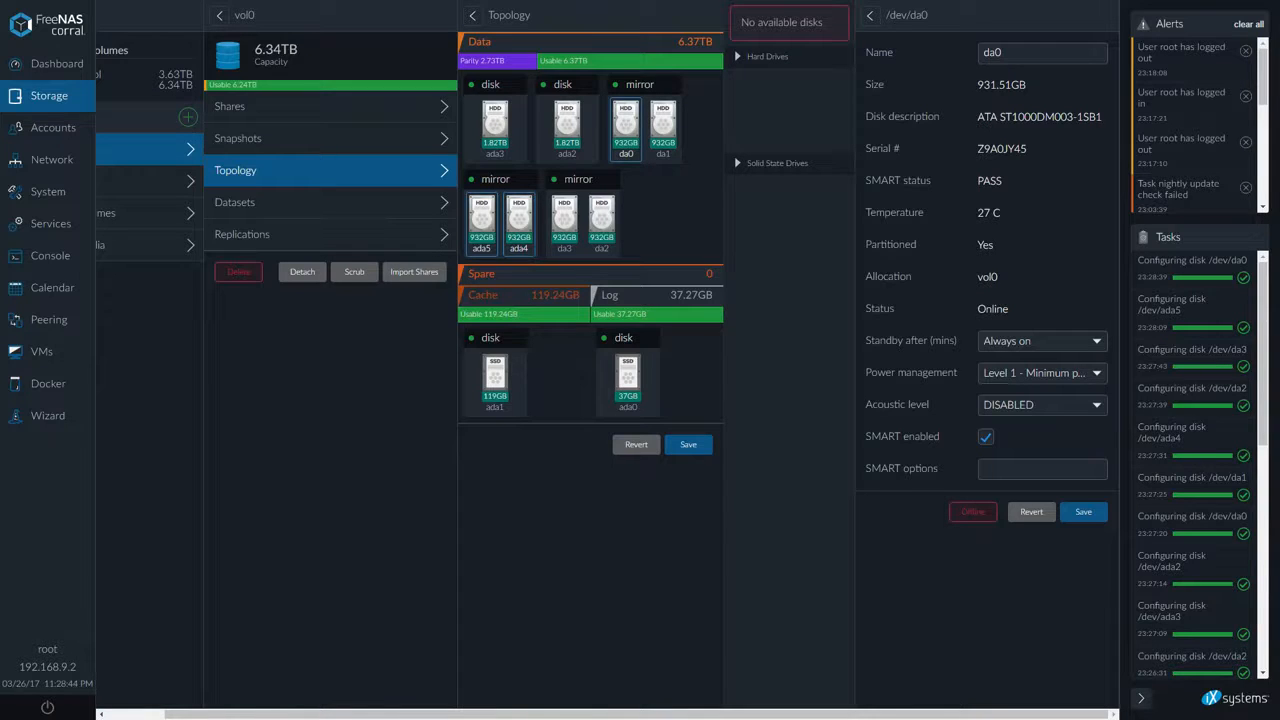
Set disk da0's power management back to Disabled and save
key(alt+Tab)
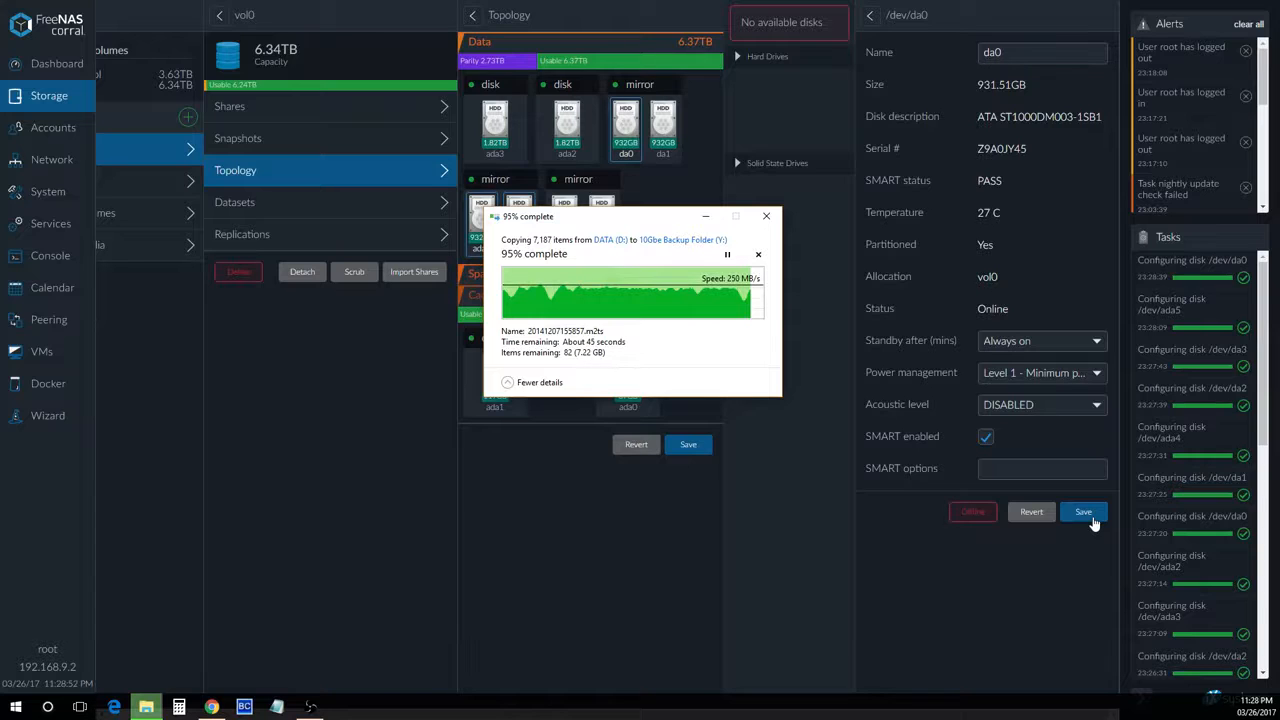
click(1049, 384)
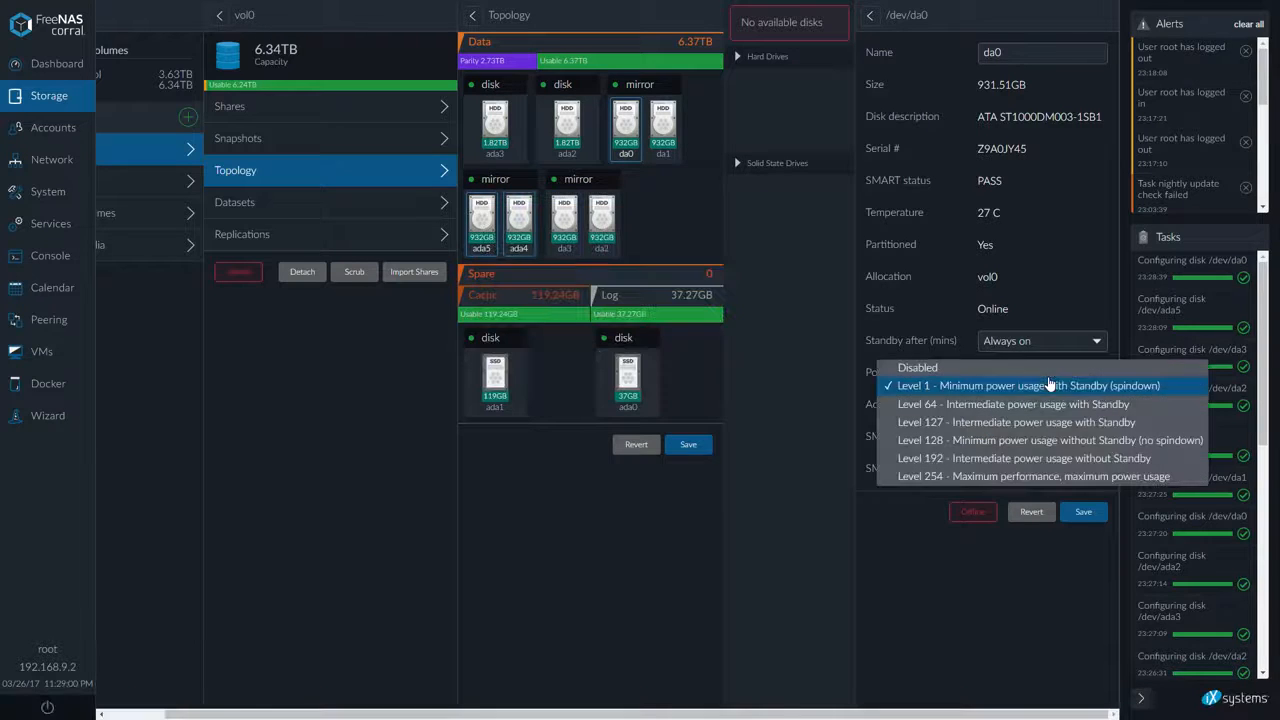
click(1040, 368)
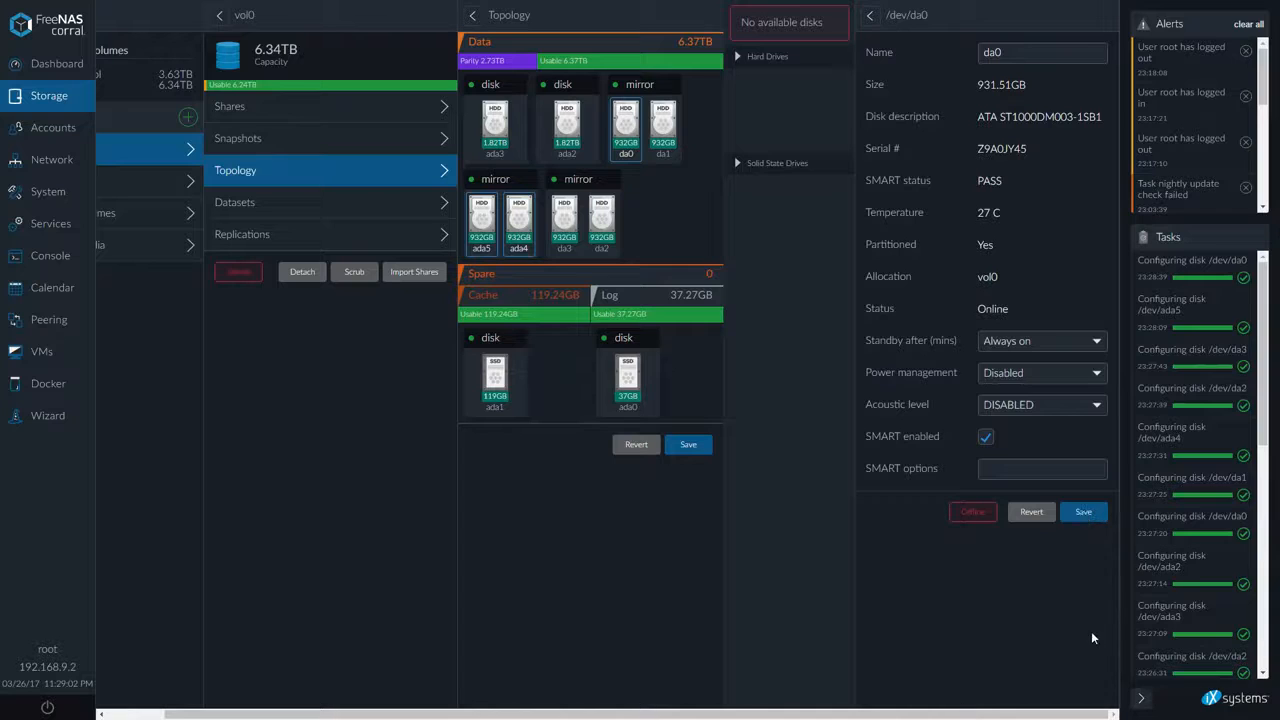
click(1081, 513)
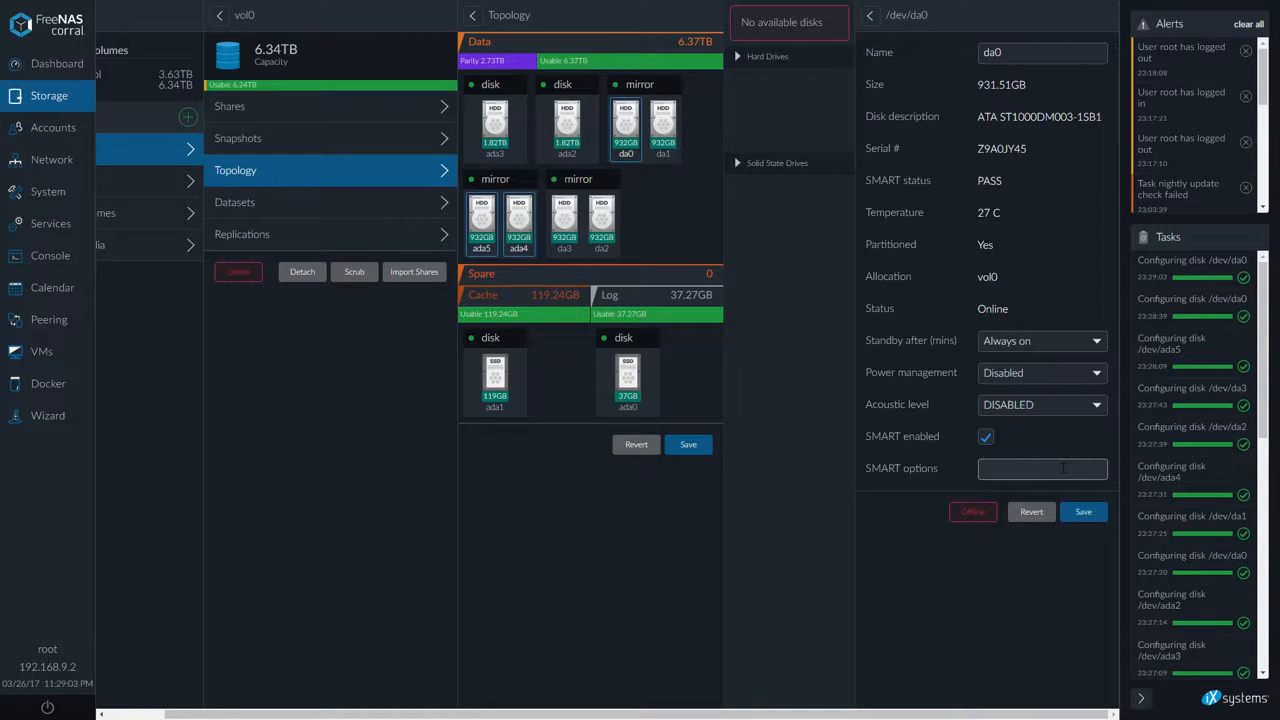
In File Explorer, check the properties of the Backup folder on the 10Gbe Backup Folder drive, then close them
click(1050, 345)
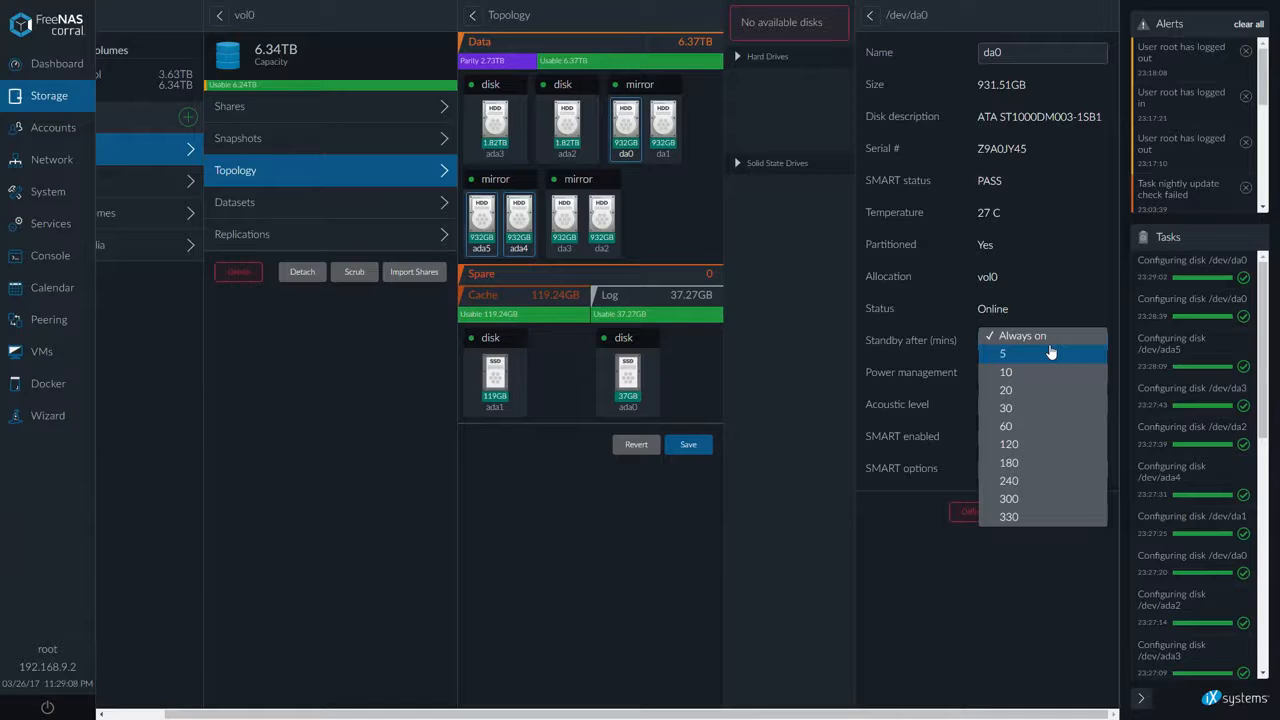
click(922, 635)
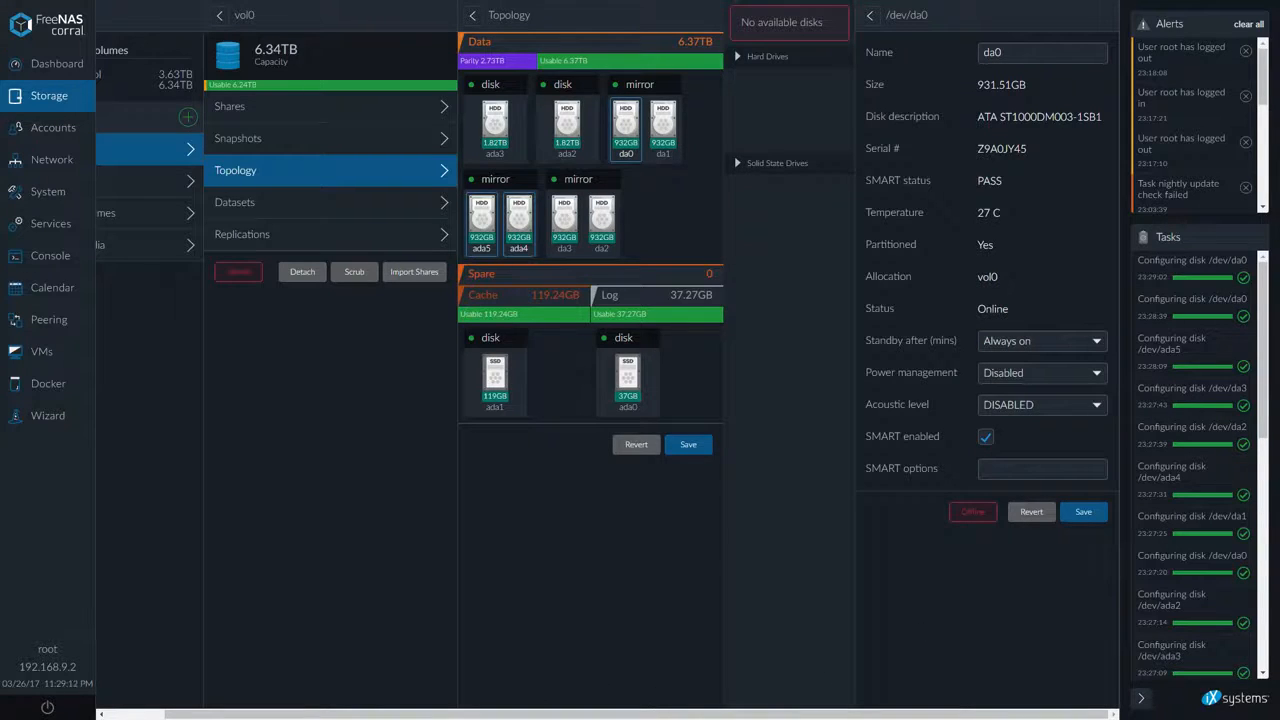
key(alt+Tab)
drag(1279, 240, 632, 246)
right_click(546, 317)
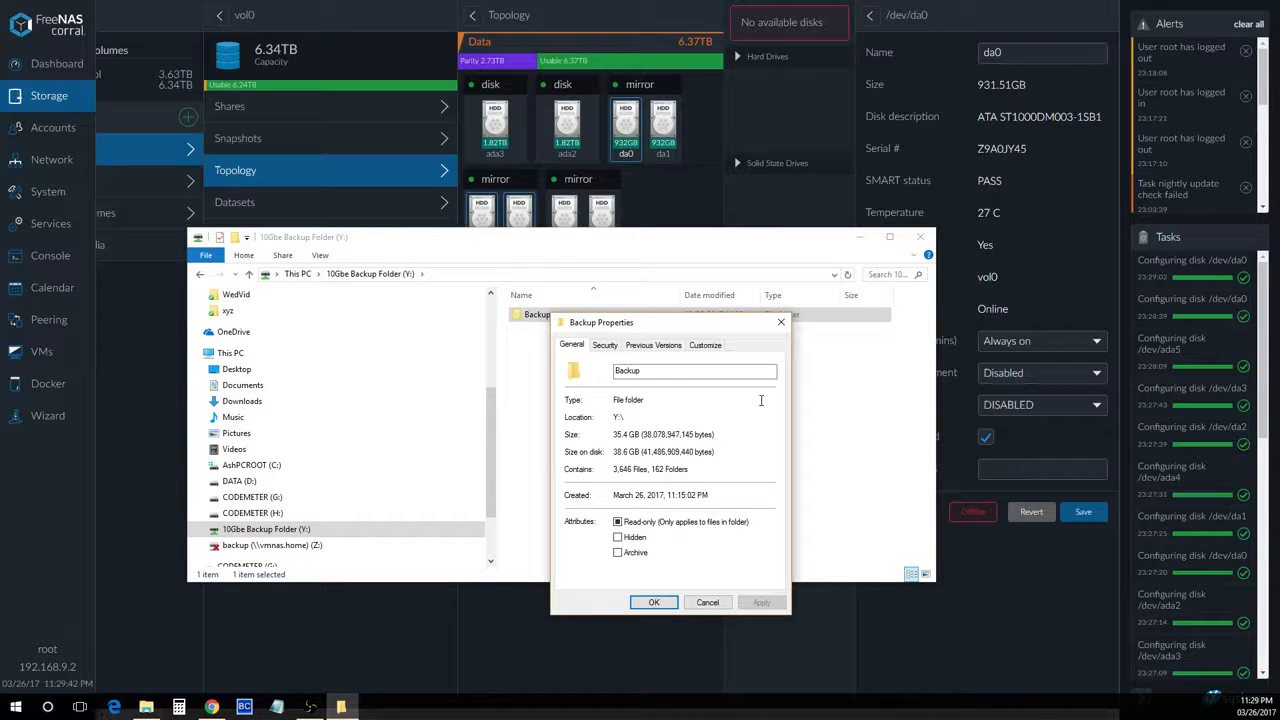
click(920, 237)
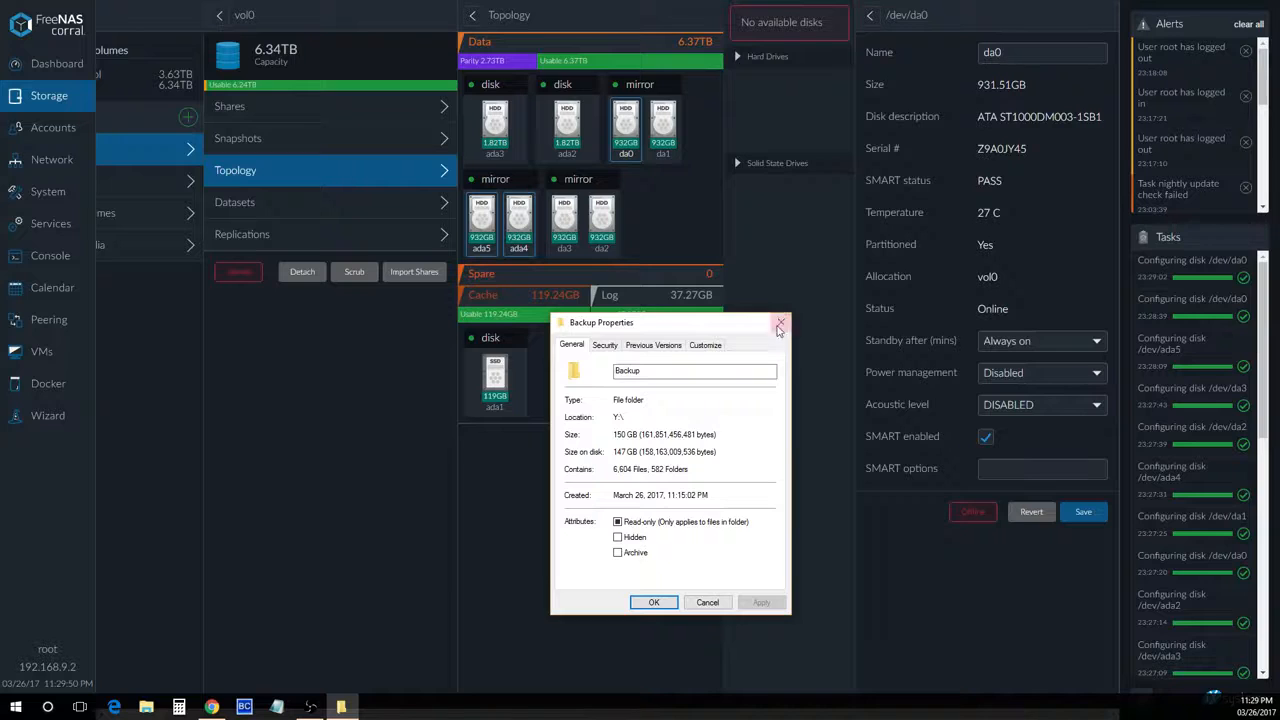
click(781, 322)
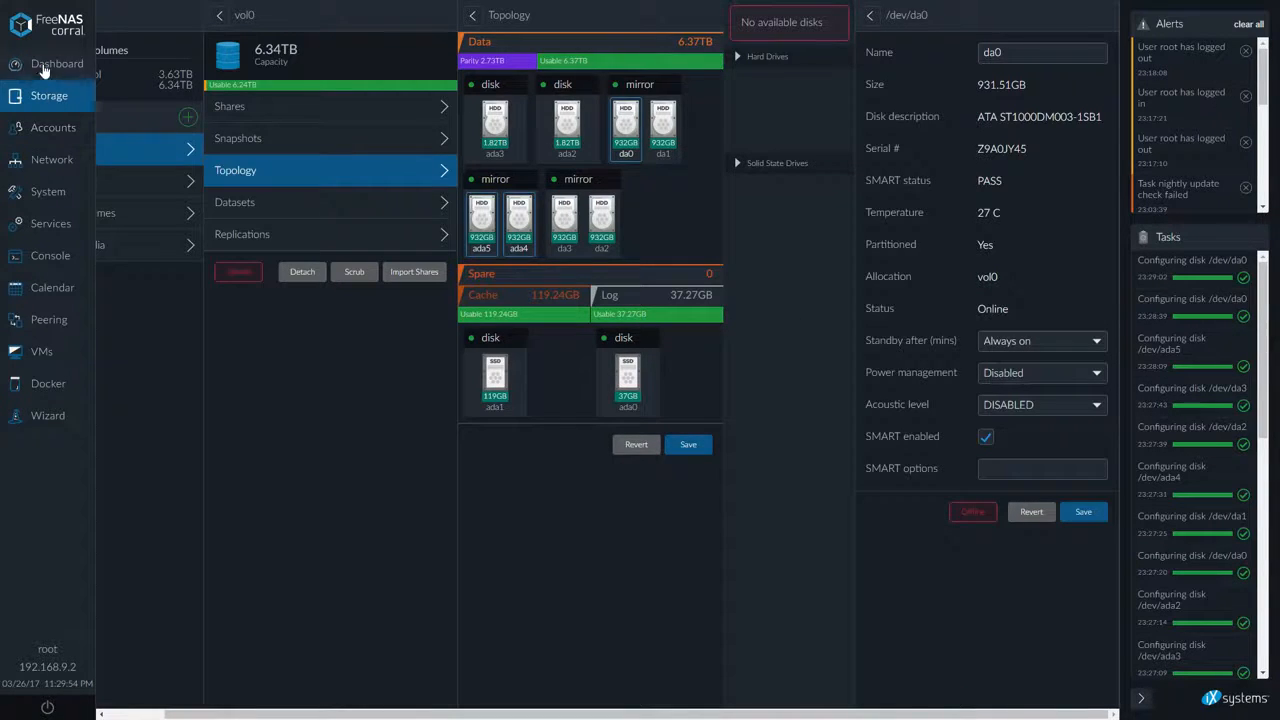
Open the Dashboard, then the Services section
click(44, 67)
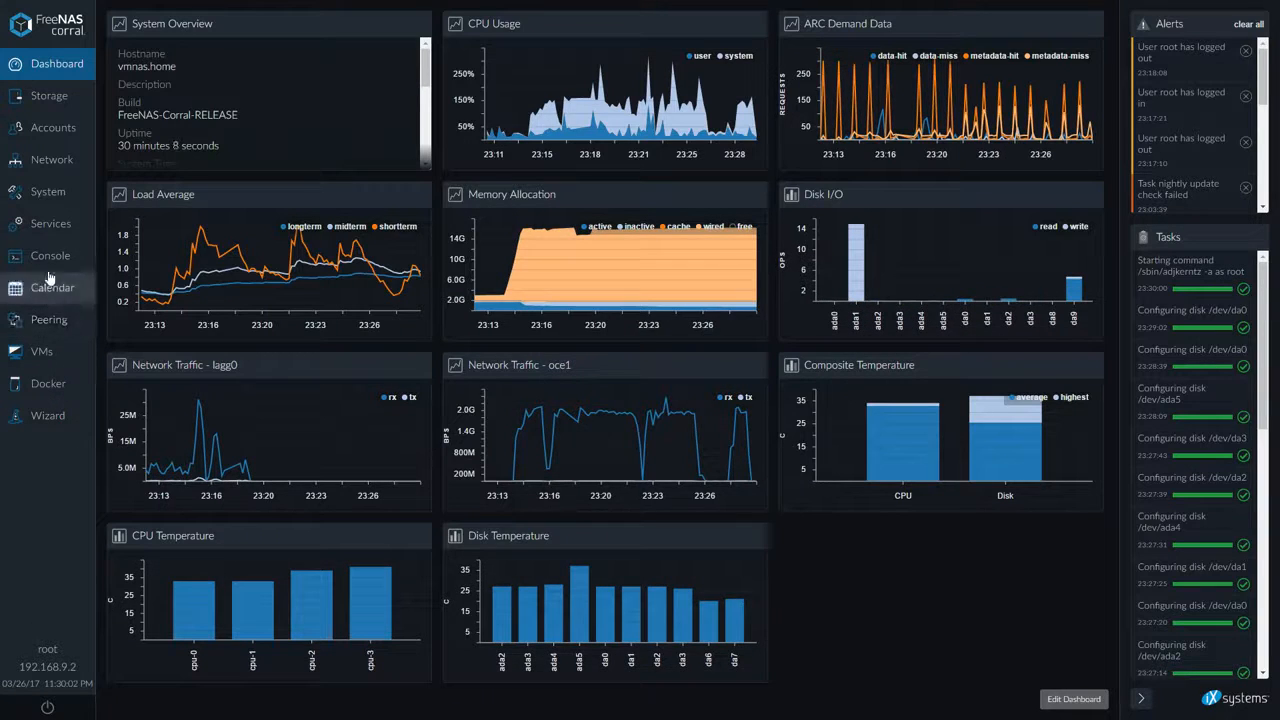
click(52, 224)
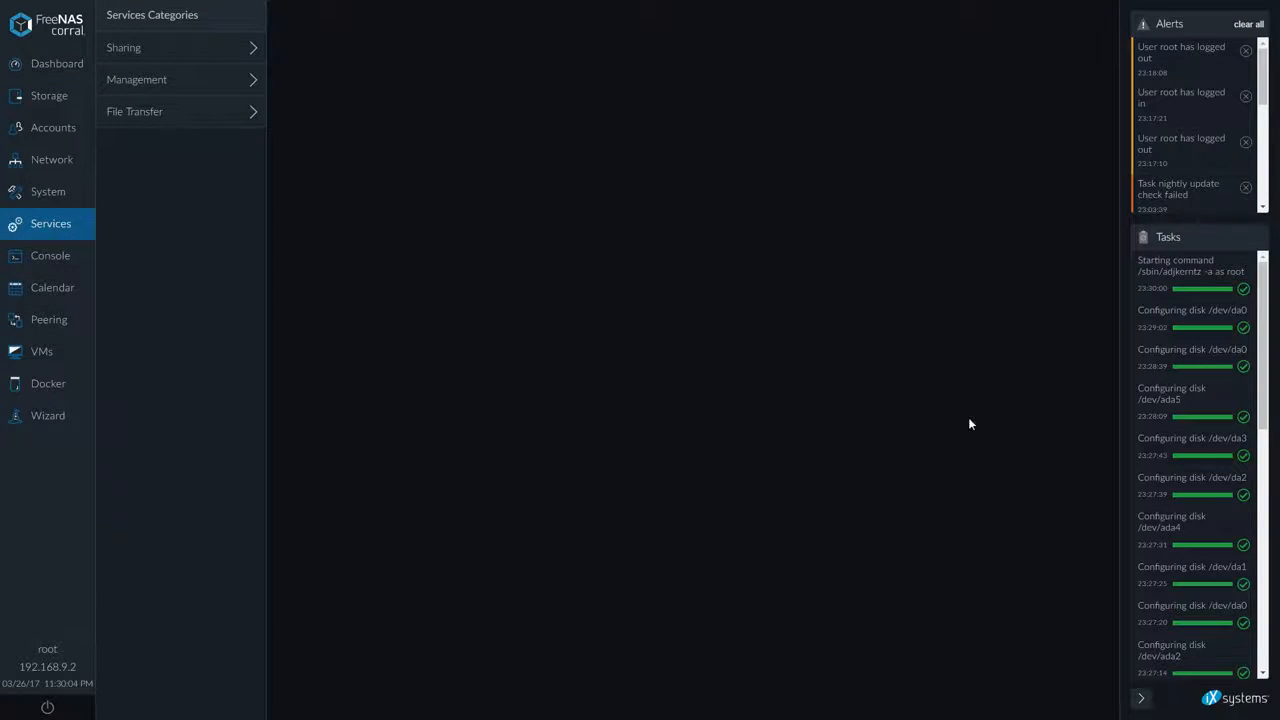